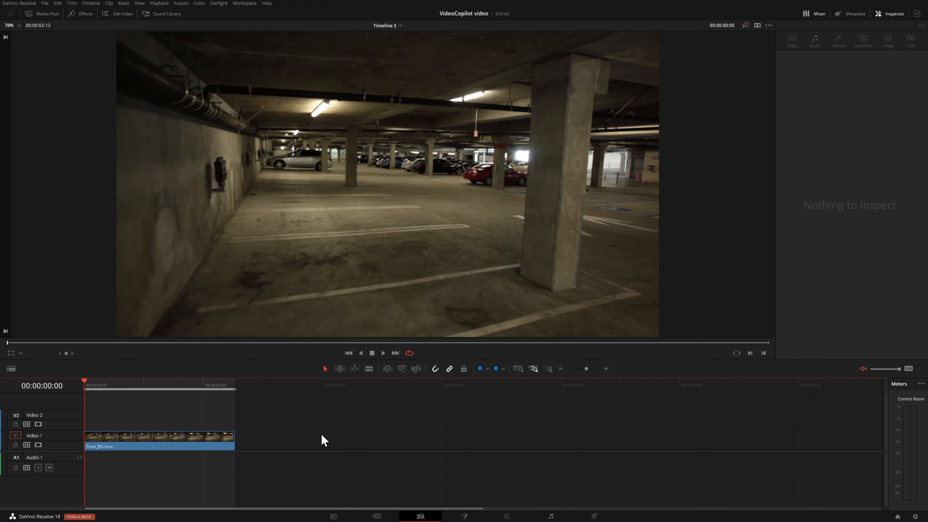
Convert the Truck_BG.mov clip on the Video 1 track into a new Fusion clip and open it on the Fusion page
{"action": "key", "text": "ctrl+z"}
{"action": "right_click", "coordinate": [197, 443]}
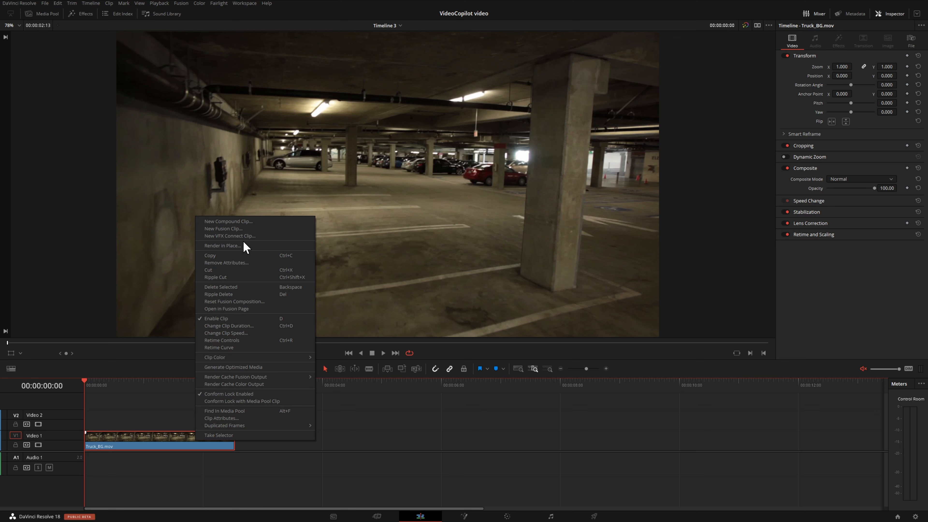
{"action": "left_click", "coordinate": [241, 229]}
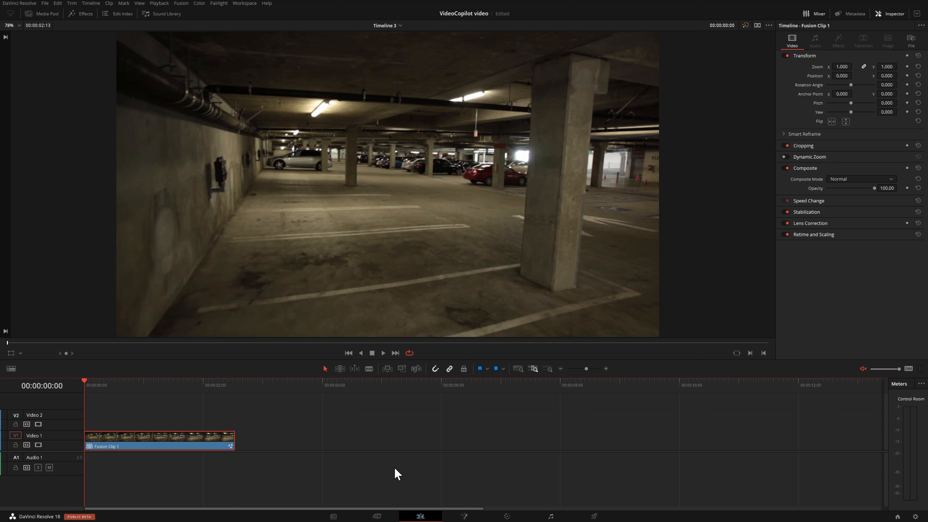
{"action": "left_click", "coordinate": [468, 519]}
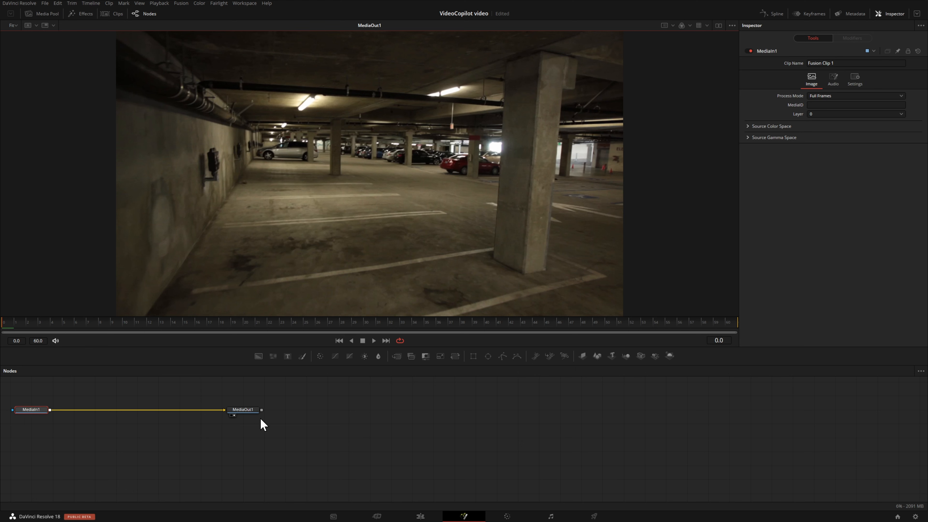
Spread the MediaIn1 and MediaOut1 nodes far apart to make room for more nodes between them
{"action": "left_click_drag", "start_coordinate": [249, 416], "coordinate": [761, 420]}
{"action": "left_click", "coordinate": [760, 421]}
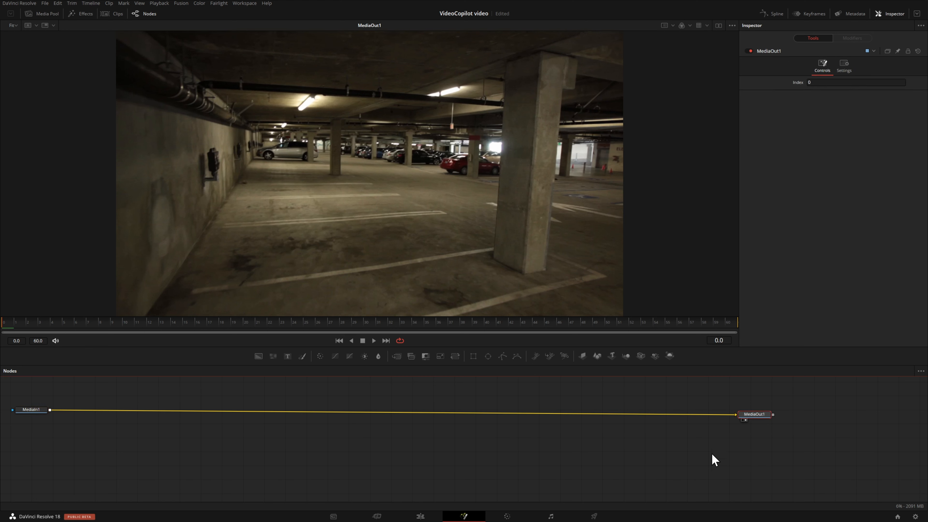
{"action": "left_click_drag", "start_coordinate": [29, 413], "coordinate": [32, 416]}
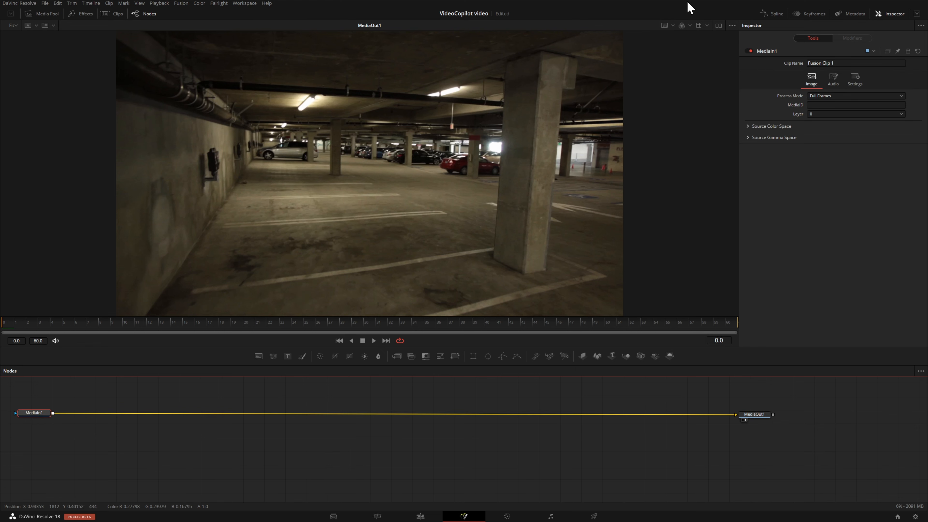
Compare MediaIn1 with MediaOut1 in dual viewers and return to a single viewer
{"action": "left_click", "coordinate": [719, 25]}
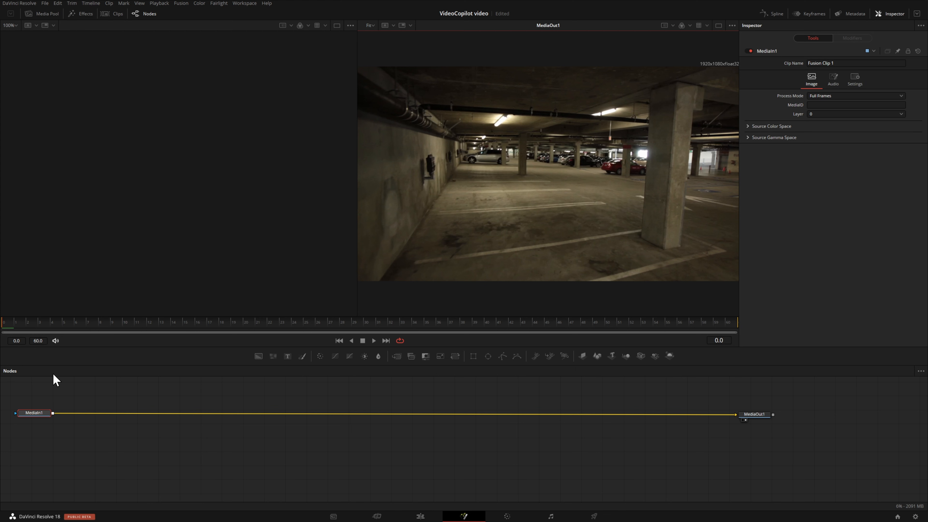
{"action": "left_click_drag", "start_coordinate": [38, 413], "coordinate": [106, 241]}
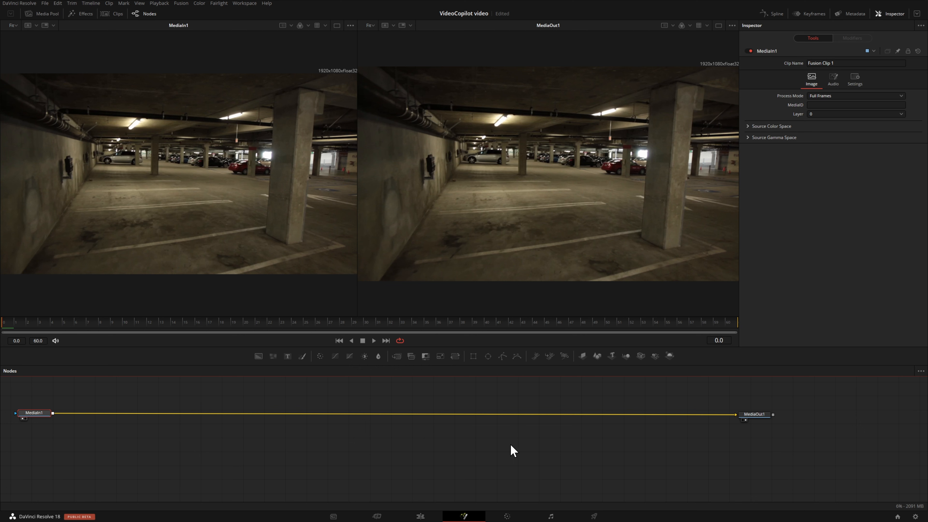
{"action": "left_click_drag", "start_coordinate": [507, 448], "coordinate": [532, 491]}
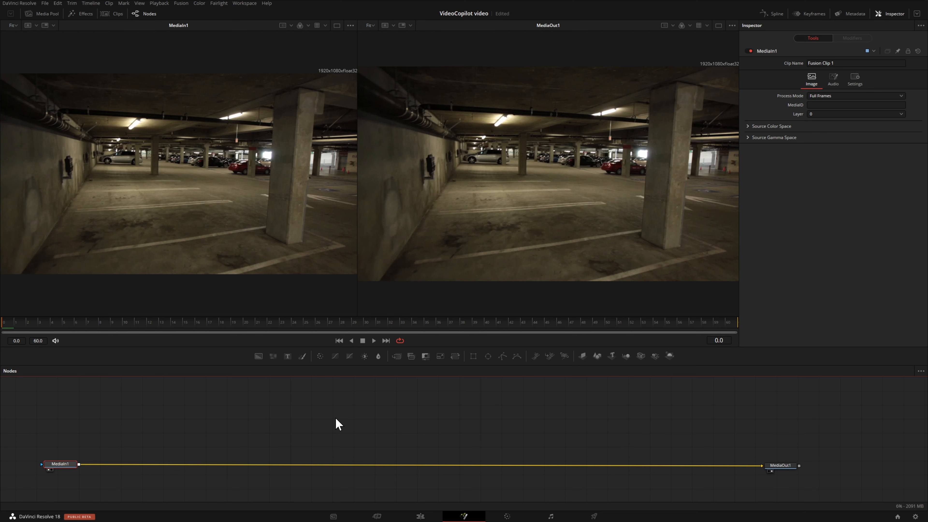
{"action": "left_click", "coordinate": [720, 28]}
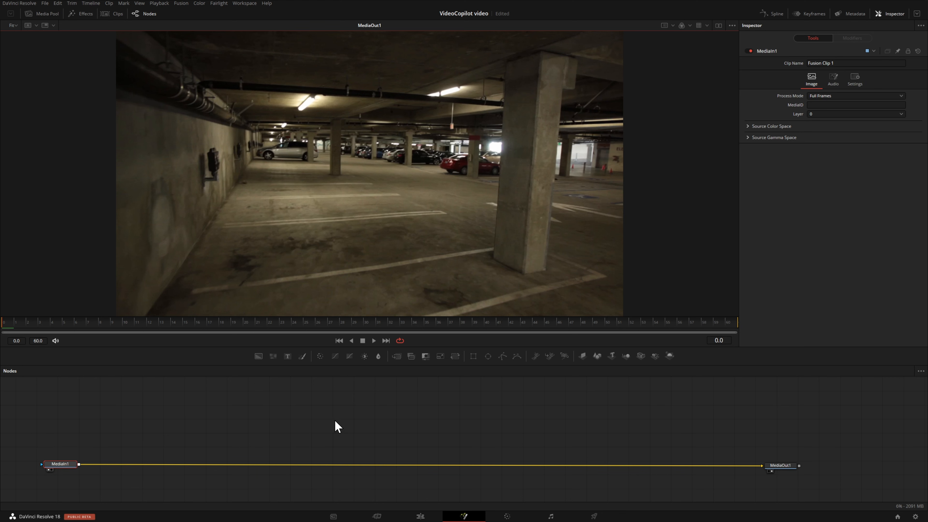
Add a Camera Tracker node directly after MediaIn1 and space it farther along the connection toward MediaOut1
{"action": "key", "text": "shift+space"}
{"action": "left_click_drag", "start_coordinate": [839, 247], "coordinate": [375, 137]}
{"action": "type", "text": "camera"}
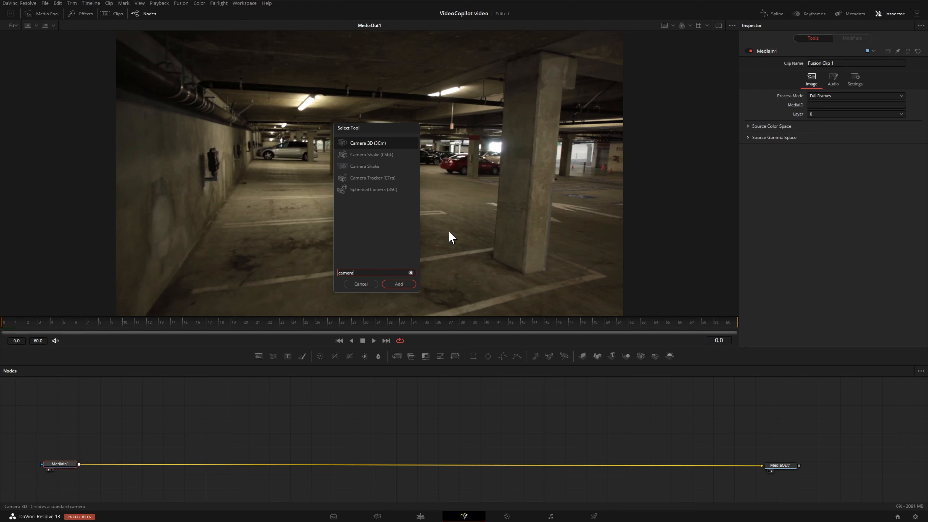
{"action": "left_click", "coordinate": [382, 178]}
{"action": "left_click", "coordinate": [398, 284]}
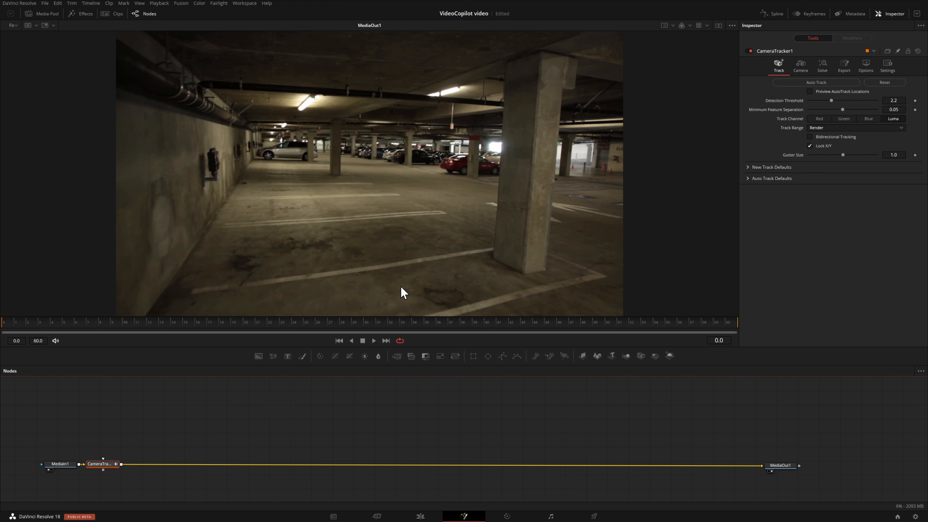
{"action": "left_click_drag", "start_coordinate": [103, 462], "coordinate": [221, 464]}
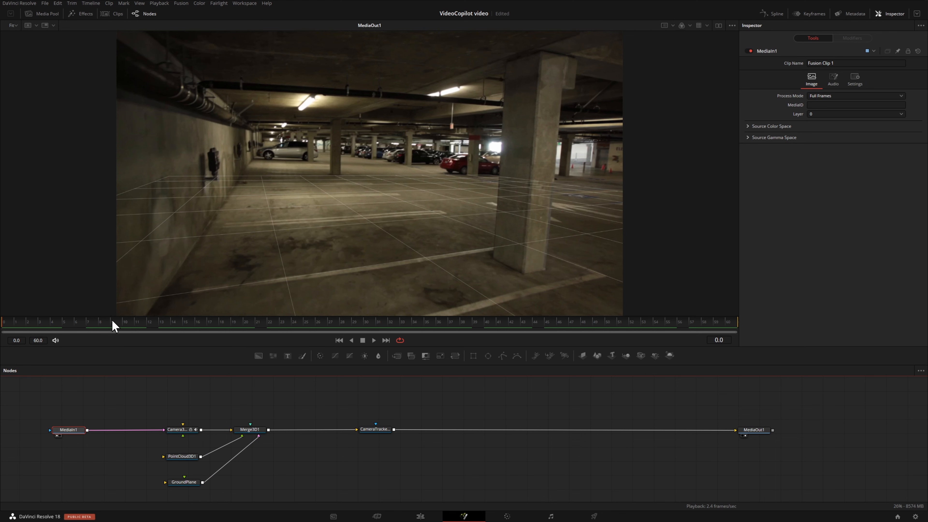
Scrub the tracked shot to frame 29 to check the ground plane grid against the floor, and save the project
{"action": "left_click_drag", "start_coordinate": [38, 323], "coordinate": [104, 313]}
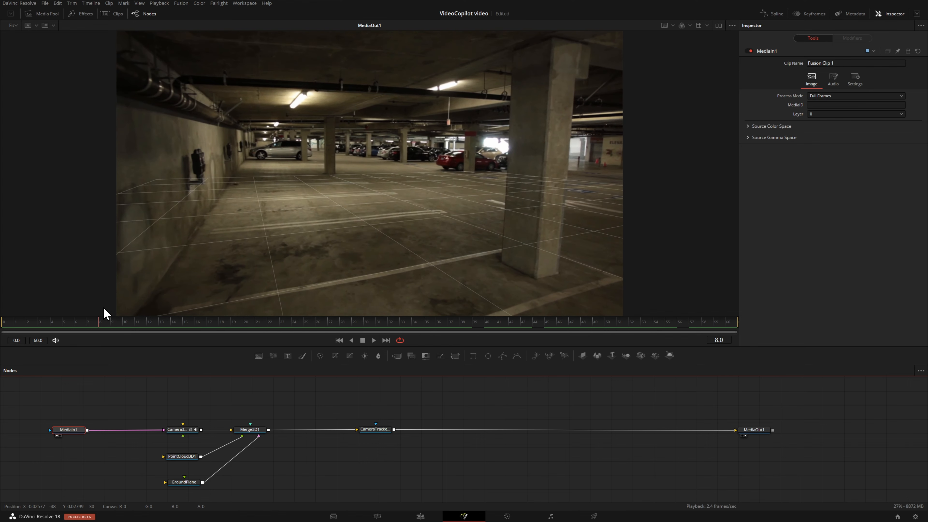
{"action": "key", "text": "ctrl+s"}
{"action": "left_click_drag", "start_coordinate": [115, 331], "coordinate": [364, 329]}
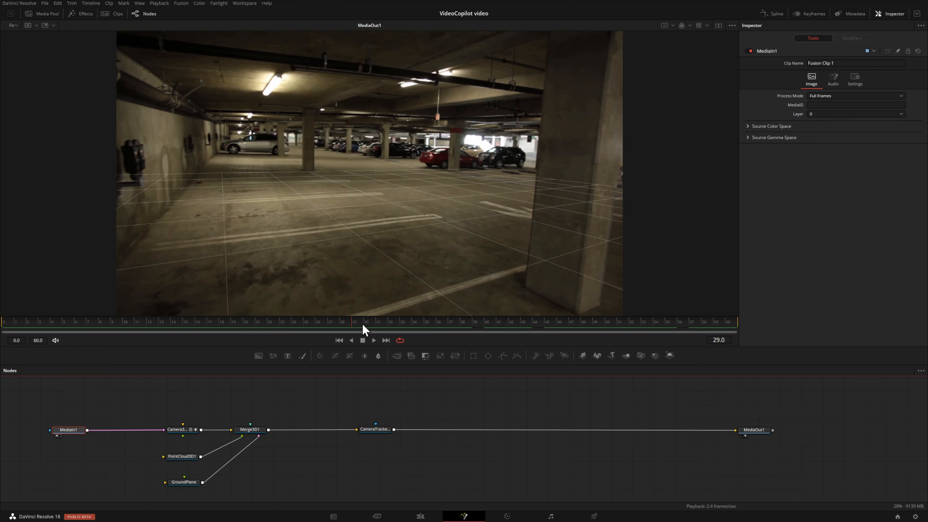
{"action": "left_click", "coordinate": [117, 463]}
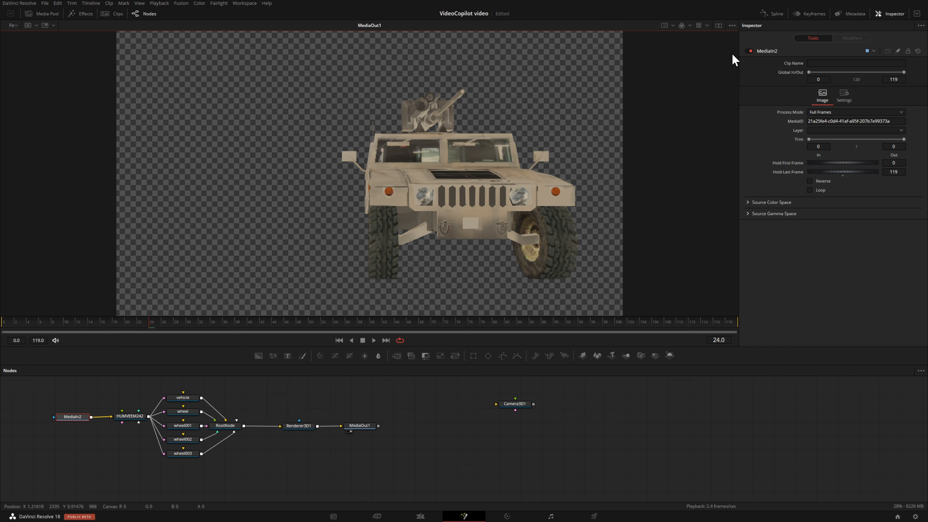
Open a second viewer beside the Humvee render and load the MediaIn2 texture into it
{"action": "left_click", "coordinate": [717, 25]}
{"action": "left_click_drag", "start_coordinate": [72, 418], "coordinate": [109, 245]}
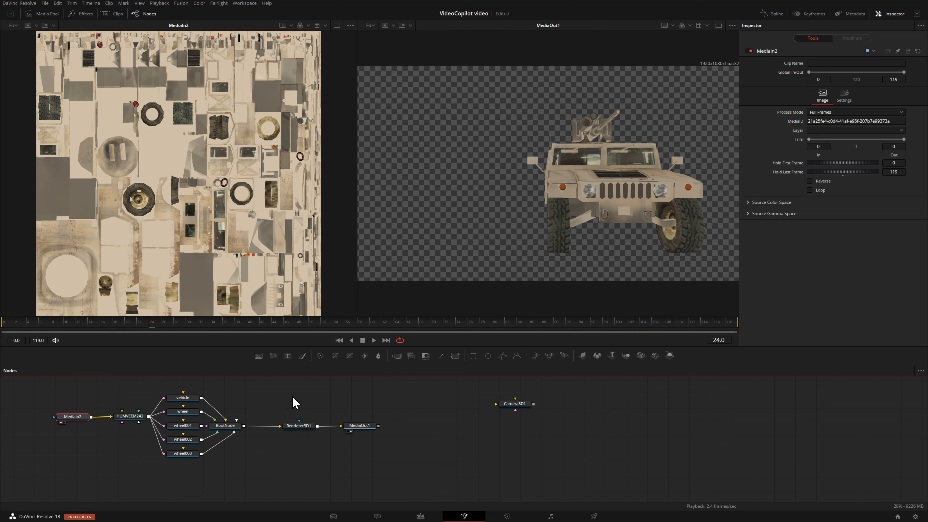
Move the vehicle node slightly away from the four wheel nodes and save the project
{"action": "left_click_drag", "start_coordinate": [189, 398], "coordinate": [182, 394]}
{"action": "left_click_drag", "start_coordinate": [184, 466], "coordinate": [212, 407]}
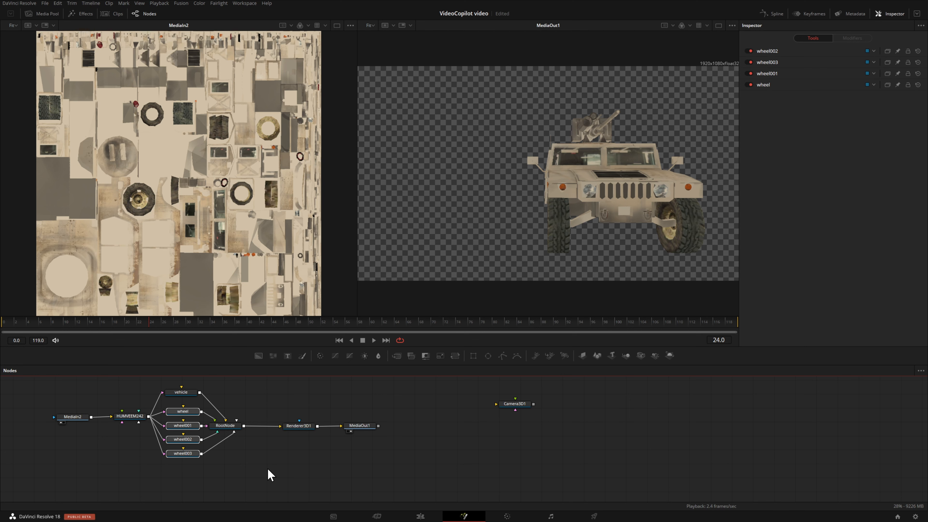
{"action": "key", "text": "ctrl+s"}
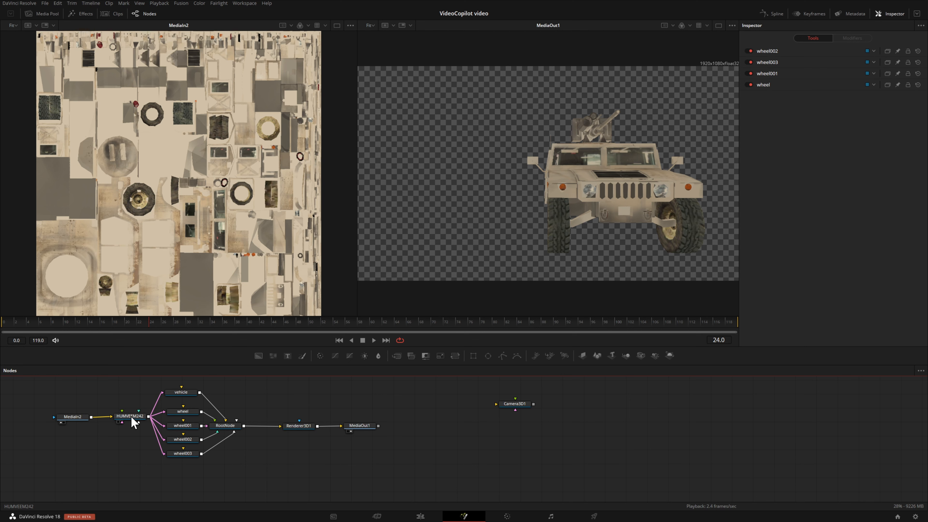
Preview the HUMVEEM242 material and then the vehicle body mesh up close beside the Humvee render
{"action": "left_click", "coordinate": [127, 442]}
{"action": "left_click_drag", "start_coordinate": [129, 416], "coordinate": [197, 270]}
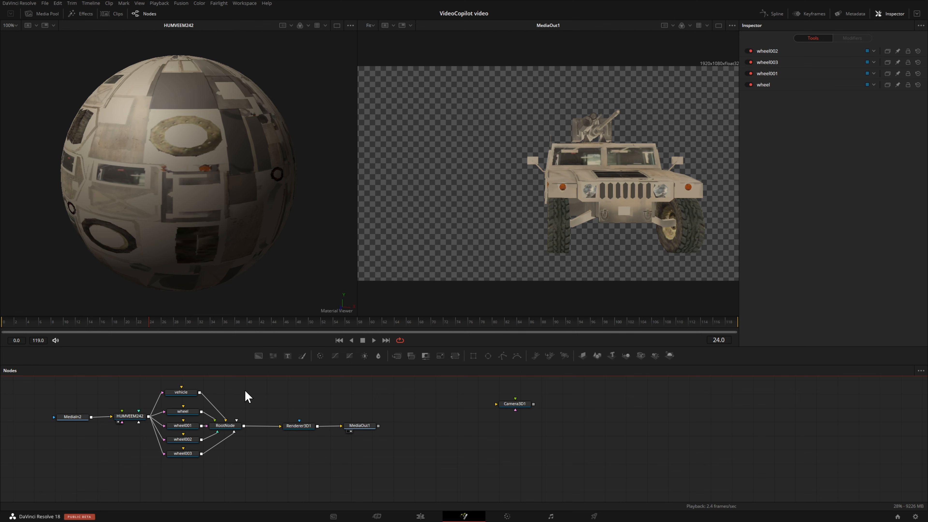
{"action": "left_click_drag", "start_coordinate": [185, 395], "coordinate": [188, 244]}
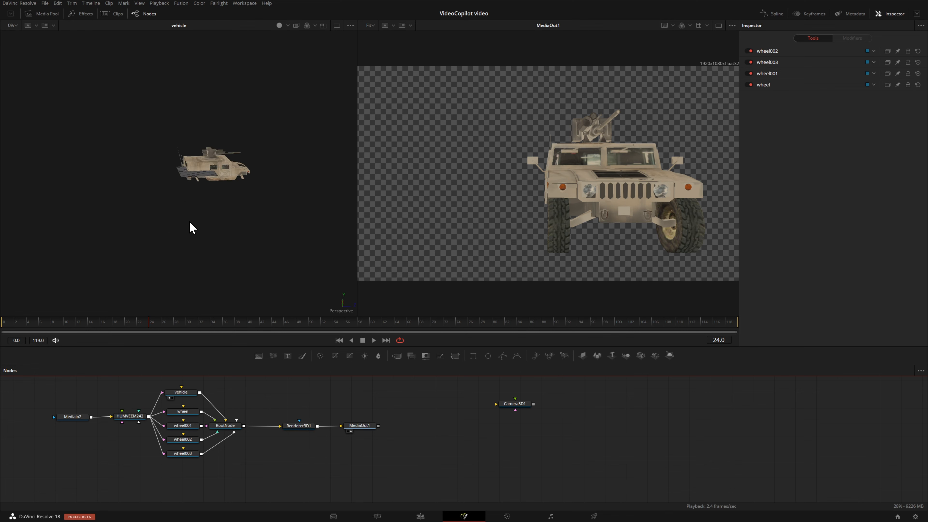
{"action": "scroll", "coordinate": [190, 222], "scroll_direction": "up", "scroll_amount": 5}
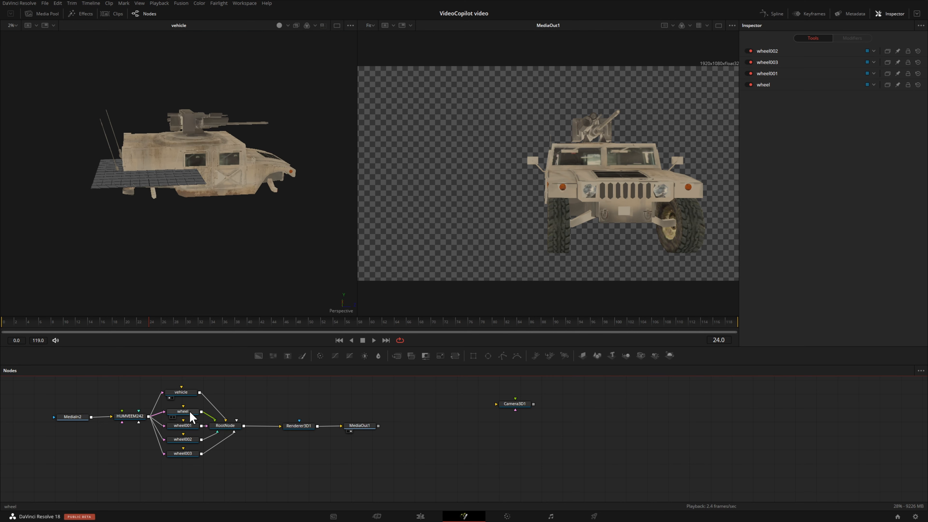
Preview the individual wheel nodes and then the complete Humvee assembled in RootNode, centring the model in the view
{"action": "left_click_drag", "start_coordinate": [190, 411], "coordinate": [191, 263]}
{"action": "left_click_drag", "start_coordinate": [188, 431], "coordinate": [197, 236]}
{"action": "left_click_drag", "start_coordinate": [185, 454], "coordinate": [211, 309]}
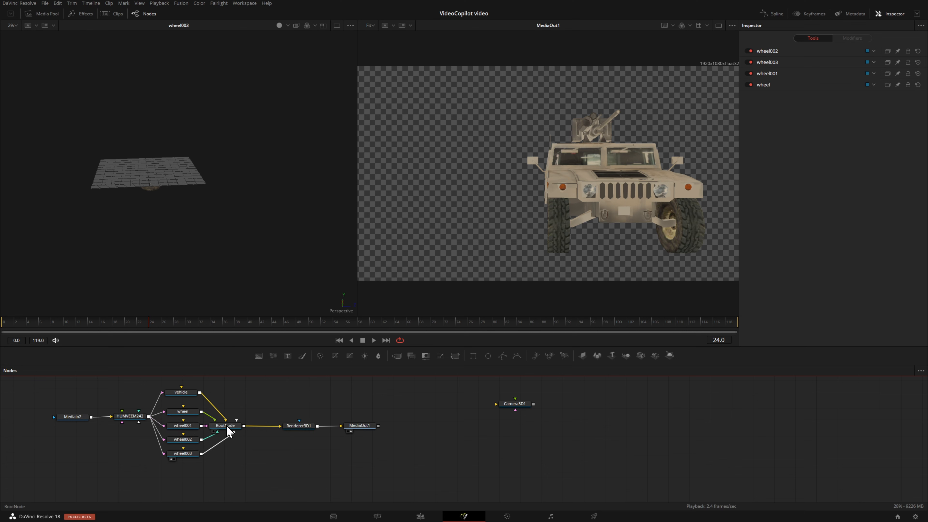
{"action": "scroll", "coordinate": [227, 432], "scroll_direction": "up", "scroll_amount": 5}
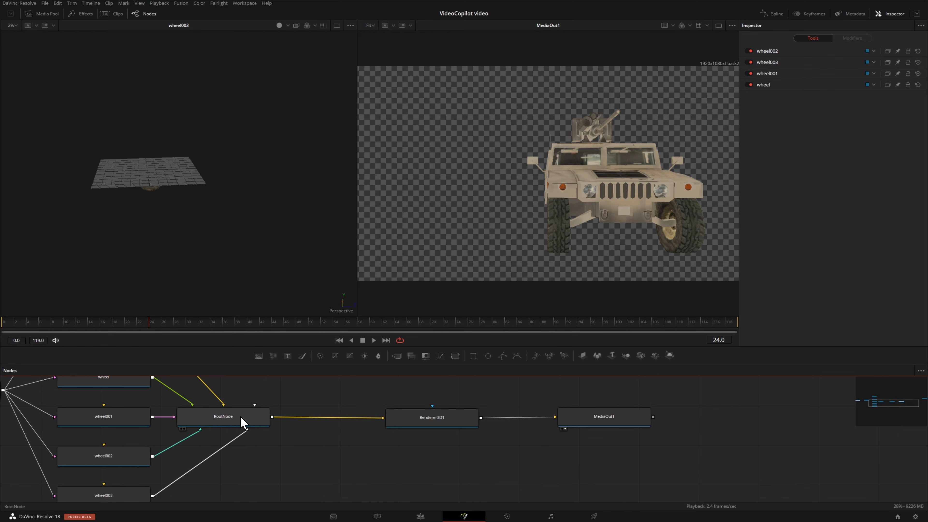
{"action": "left_click_drag", "start_coordinate": [241, 424], "coordinate": [167, 211]}
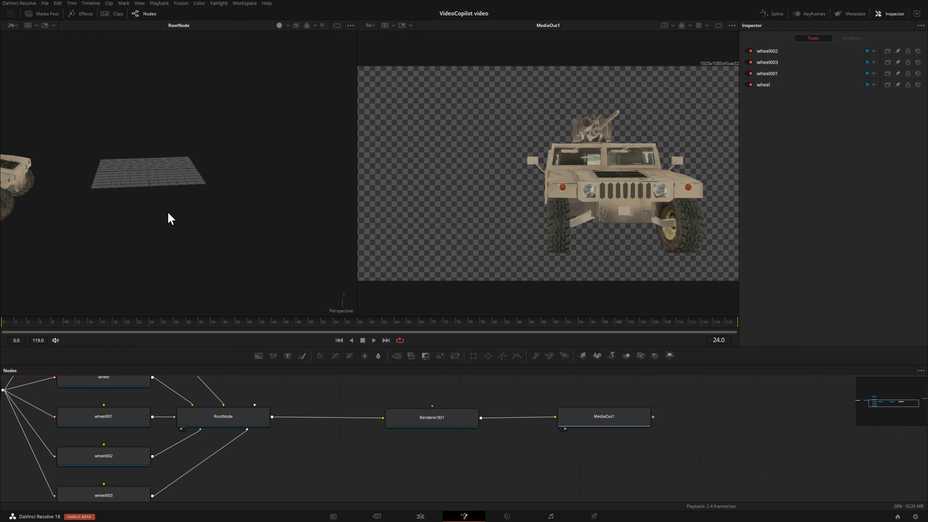
{"action": "left_click_drag", "start_coordinate": [16, 164], "coordinate": [245, 161]}
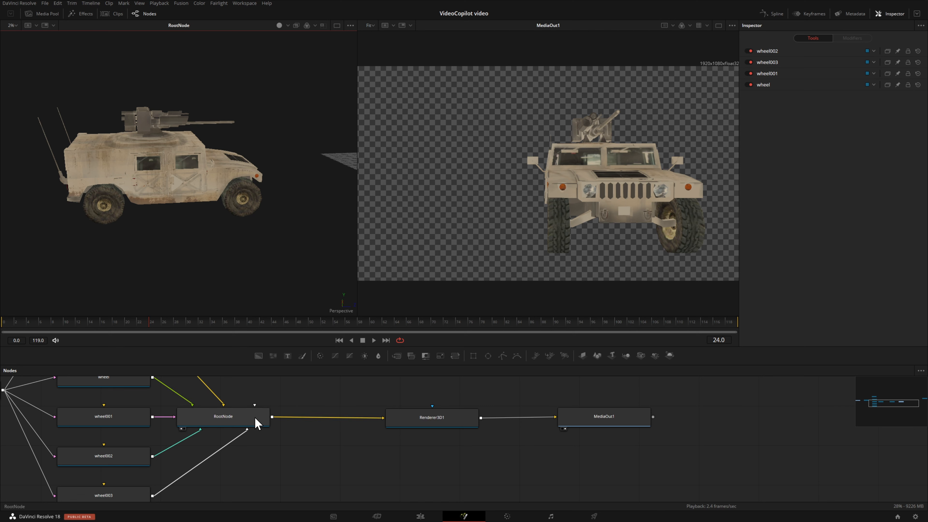
{"action": "mouse_move", "coordinate": [432, 425]}
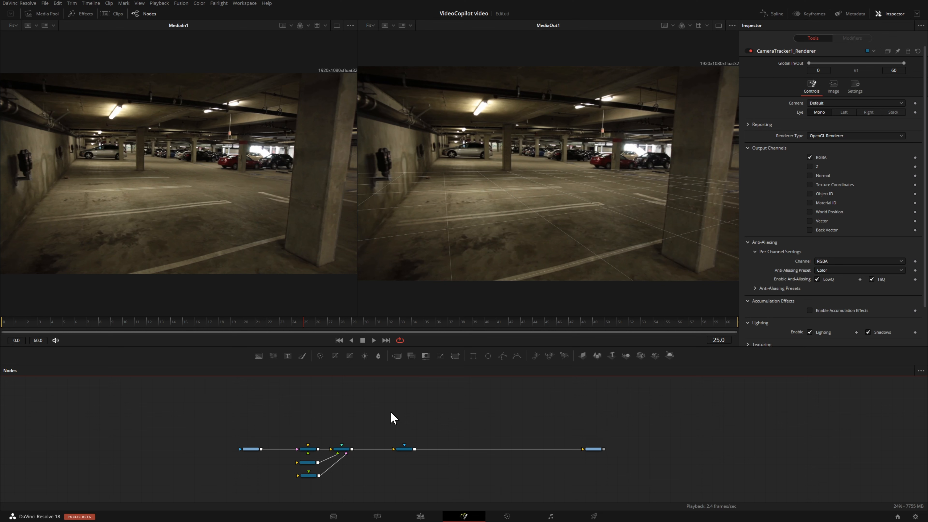
Paste the Humvee nodes from MediaIn2 to RootNode above the camera tracking nodes and load MediaIn2 into the spare viewer
{"action": "left_click_drag", "start_coordinate": [352, 410], "coordinate": [392, 444]}
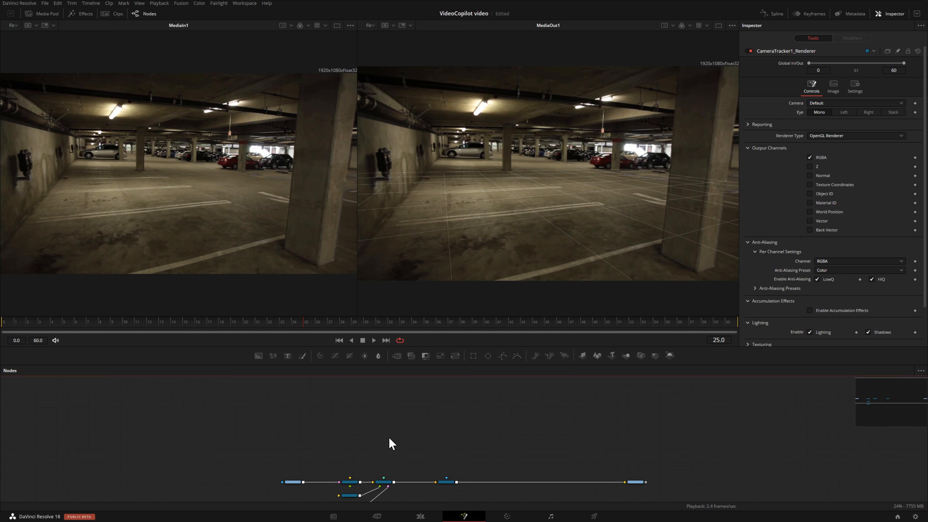
{"action": "right_click", "coordinate": [289, 403]}
{"action": "left_click", "coordinate": [321, 383]}
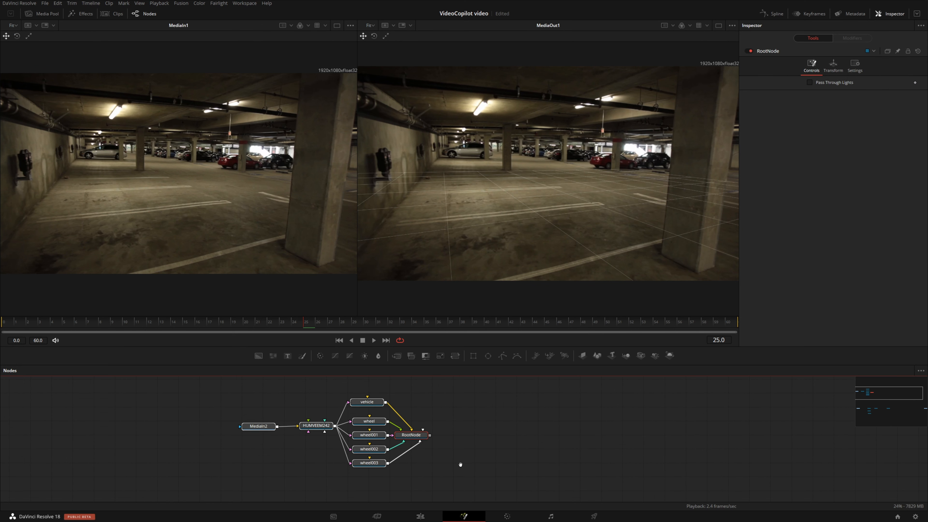
{"action": "left_click", "coordinate": [262, 434]}
{"action": "left_click_drag", "start_coordinate": [262, 435], "coordinate": [188, 215]}
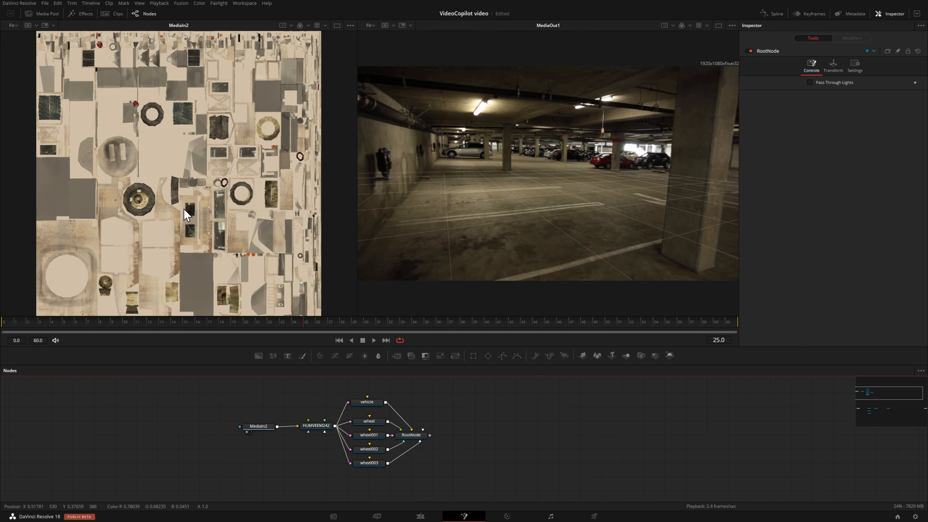
Select the whole pasted Humvee node group and move it down closer to the camera tracking nodes
{"action": "scroll", "coordinate": [373, 448], "scroll_direction": "down", "scroll_amount": 2}
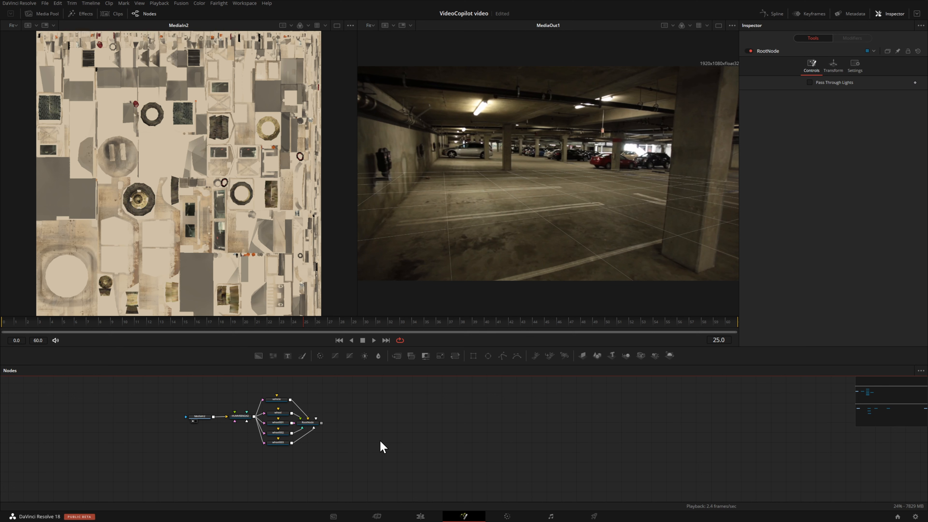
{"action": "left_click_drag", "start_coordinate": [429, 462], "coordinate": [396, 416]}
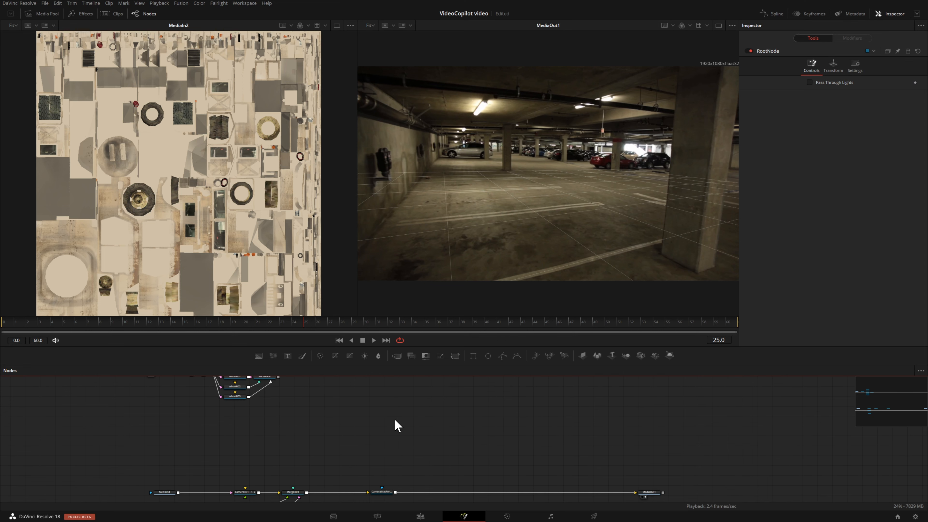
{"action": "scroll", "coordinate": [394, 484], "scroll_direction": "down", "scroll_amount": 2}
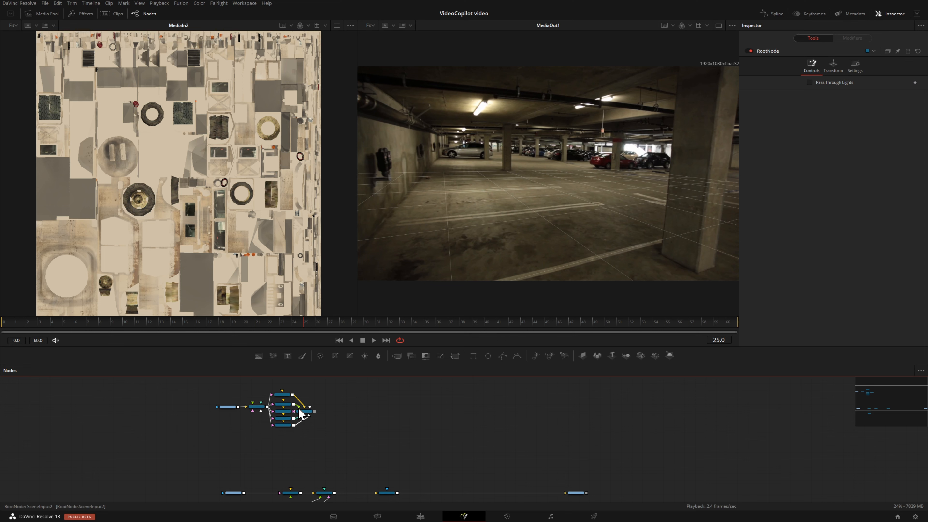
{"action": "left_click_drag", "start_coordinate": [210, 383], "coordinate": [345, 446]}
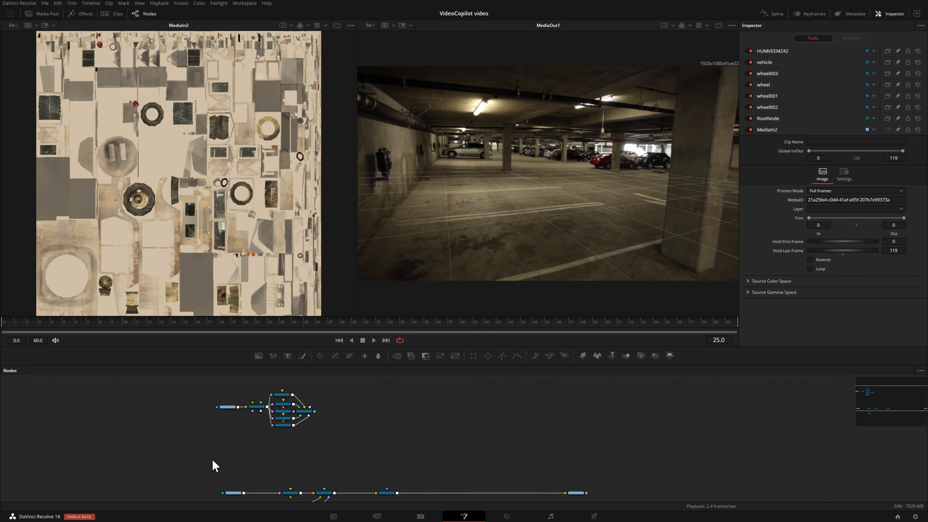
{"action": "left_click_drag", "start_coordinate": [197, 394], "coordinate": [348, 448]}
{"action": "left_click_drag", "start_coordinate": [229, 406], "coordinate": [244, 447]}
{"action": "scroll", "coordinate": [410, 470], "scroll_direction": "up", "scroll_amount": 3}
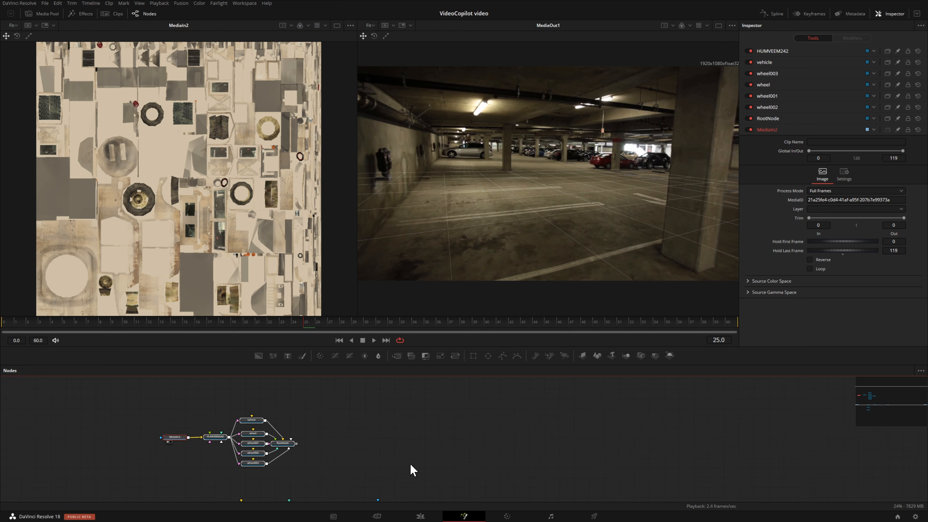
{"action": "scroll", "coordinate": [393, 435], "scroll_direction": "down", "scroll_amount": 4}
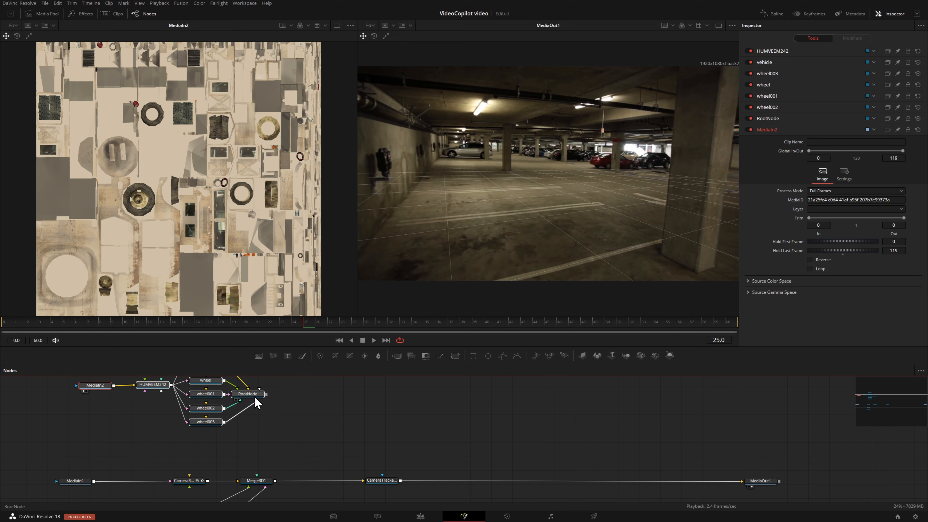
Connect the Humvee's RootNode output to Merge3D1 and show the MediaOut1 render in a single large viewer
{"action": "left_click_drag", "start_coordinate": [267, 394], "coordinate": [259, 482]}
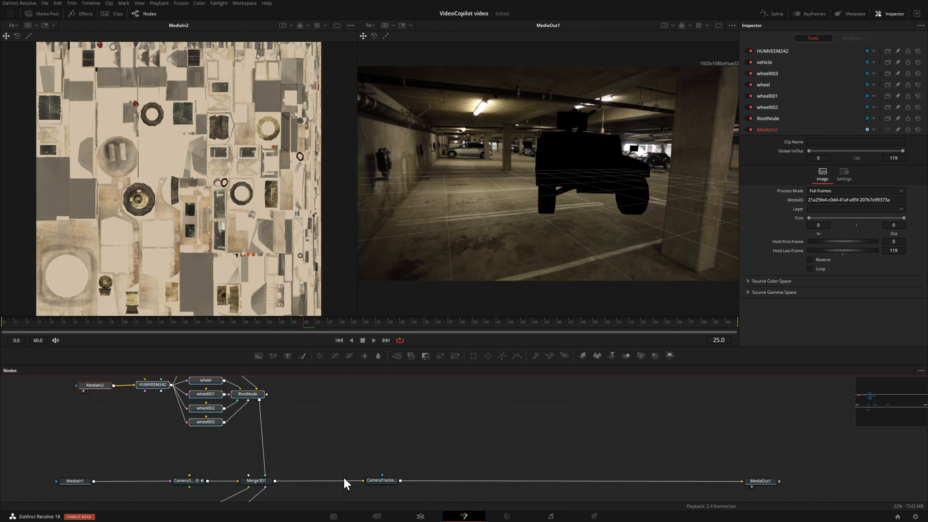
{"action": "left_click", "coordinate": [719, 25]}
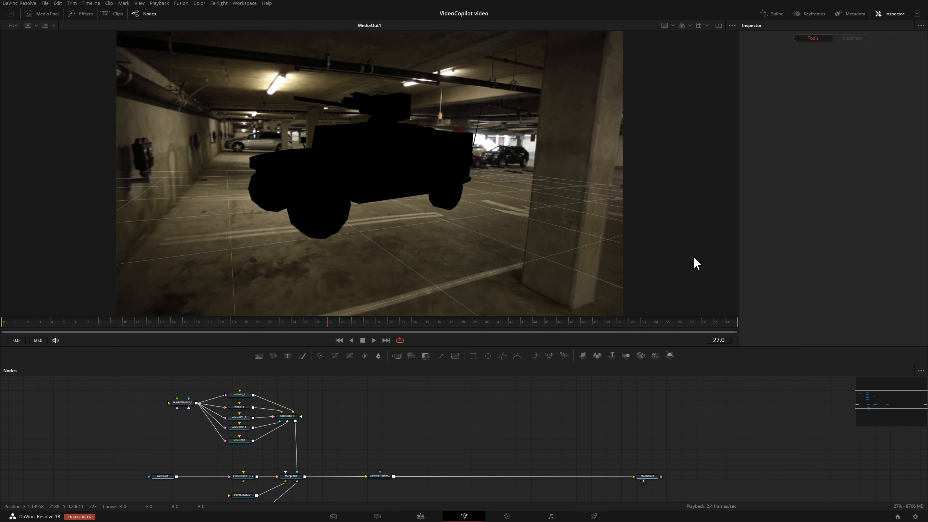
Scrub back and forth through the tracked shot to examine how the Humvee holds its place, ending at frame 38
{"action": "left_click", "coordinate": [85, 322]}
{"action": "left_click", "coordinate": [42, 322]}
{"action": "left_click", "coordinate": [161, 321]}
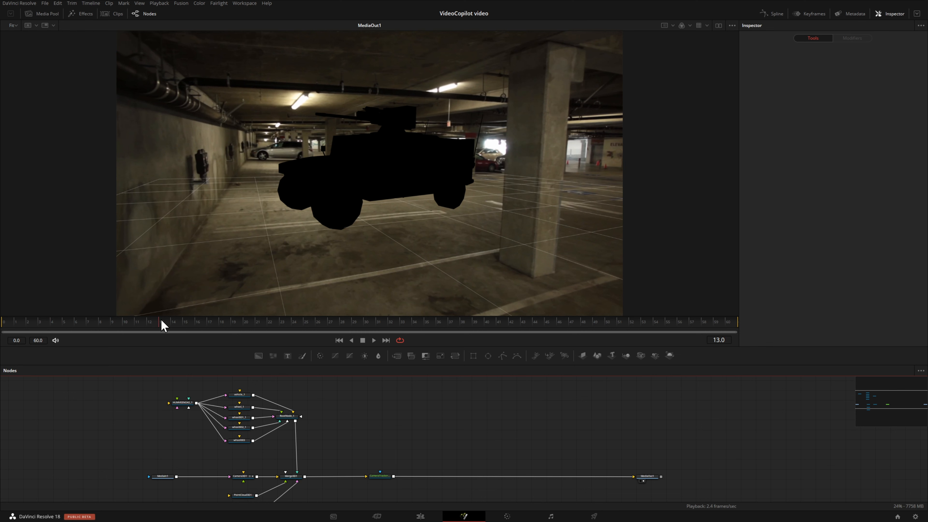
{"action": "left_click", "coordinate": [266, 321]}
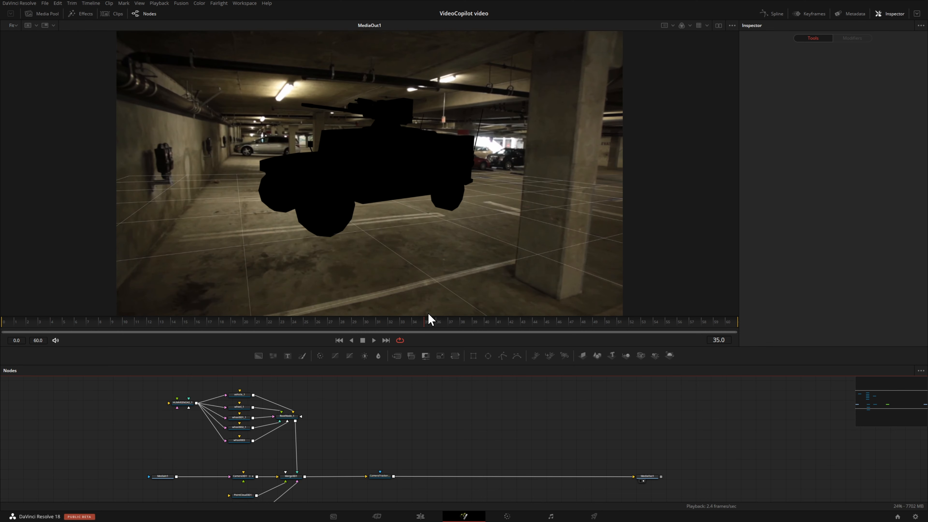
{"action": "left_click", "coordinate": [429, 322]}
{"action": "left_click", "coordinate": [544, 322]}
{"action": "left_click", "coordinate": [592, 322]}
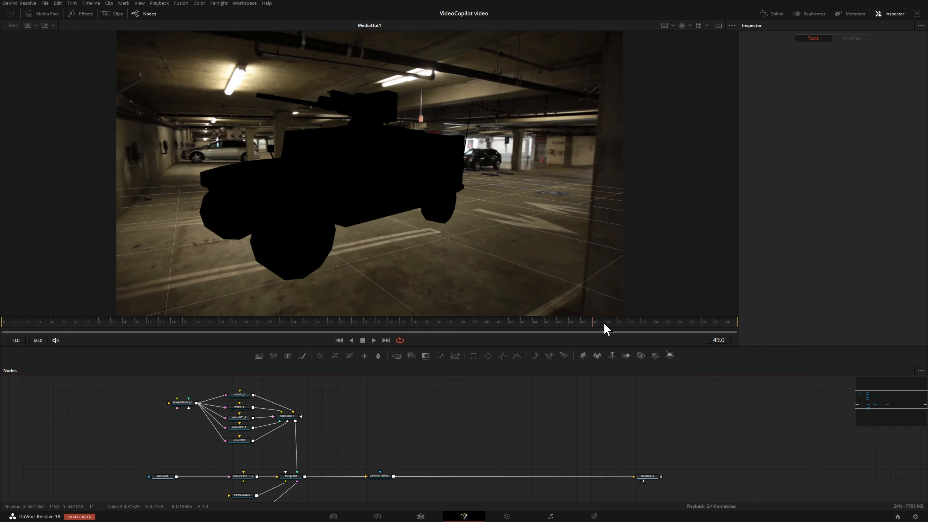
{"action": "left_click", "coordinate": [468, 322]}
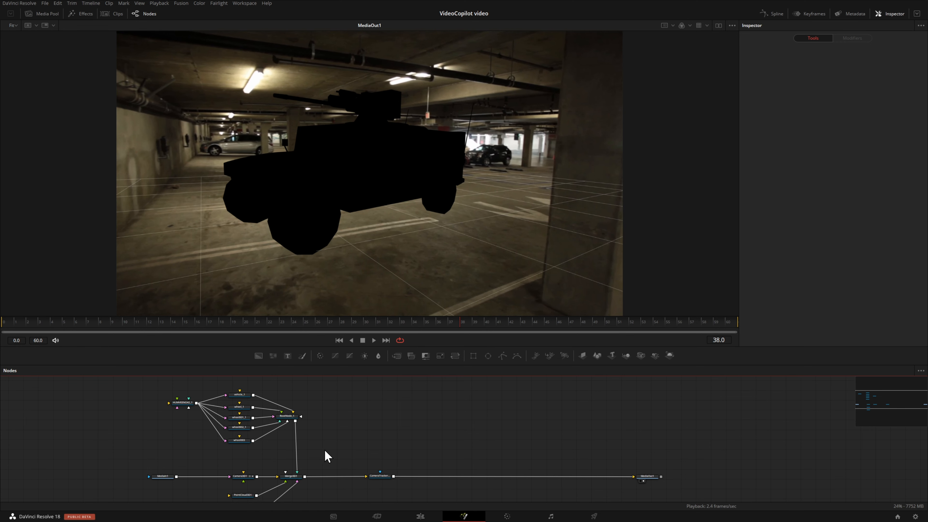
Add an Ambient Light node near the camera tracking nodes and connect its output to Merge3D1
{"action": "scroll", "coordinate": [357, 423], "scroll_direction": "up", "scroll_amount": 4}
{"action": "left_click_drag", "start_coordinate": [338, 450], "coordinate": [341, 466]}
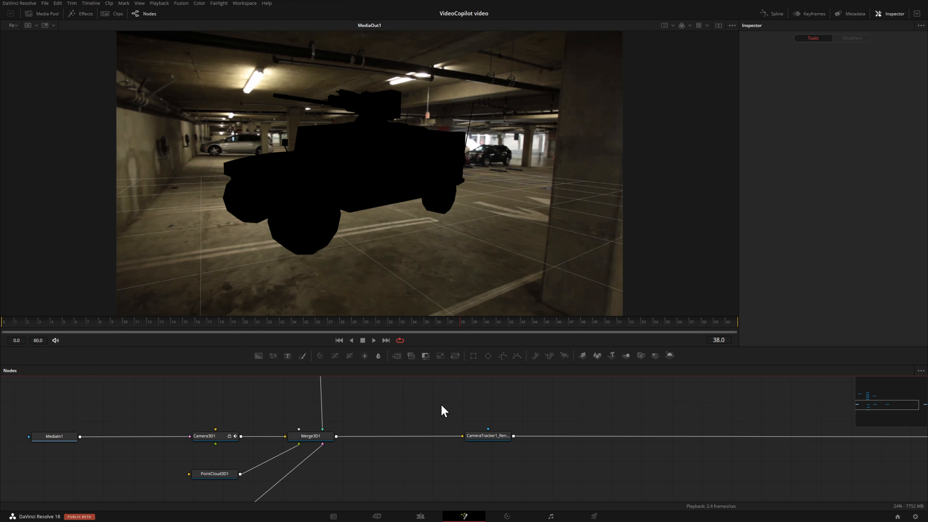
{"action": "key", "text": "shift+space"}
{"action": "type", "text": "Camera Tracker"}
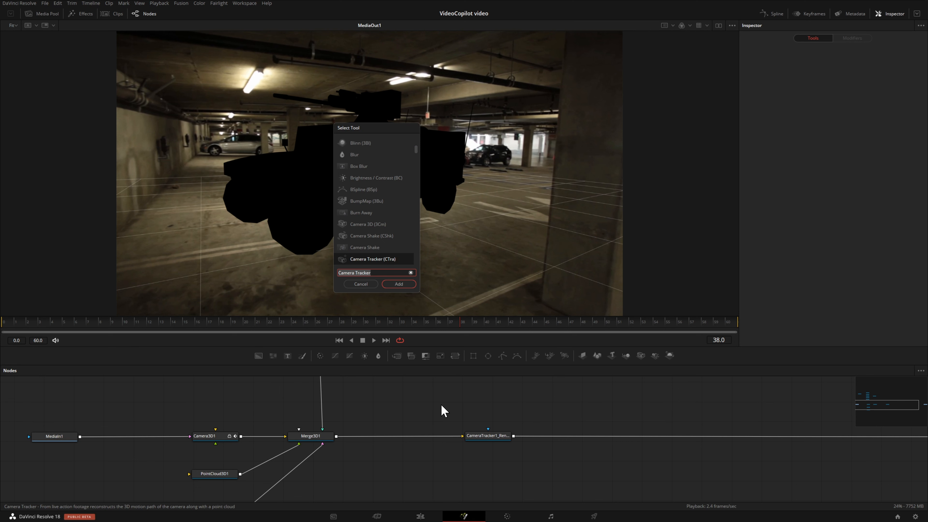
{"action": "type", "text": "am"}
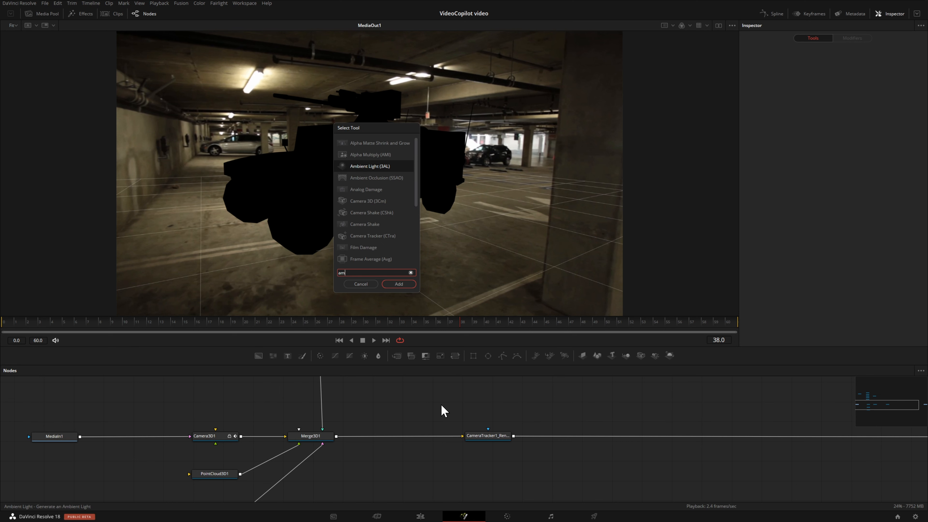
{"action": "left_click", "coordinate": [400, 284]}
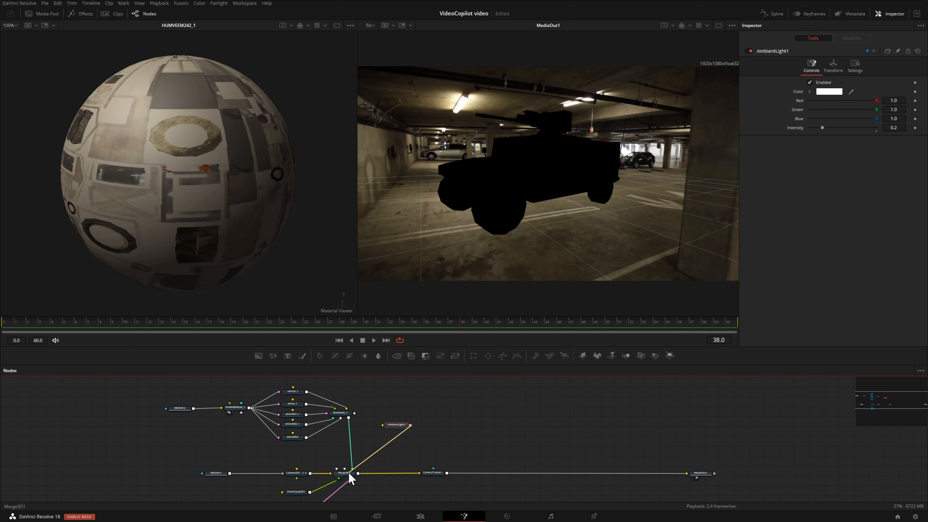
{"action": "left_click_drag", "start_coordinate": [349, 473], "coordinate": [417, 437]}
{"action": "left_click_drag", "start_coordinate": [411, 425], "coordinate": [349, 473]}
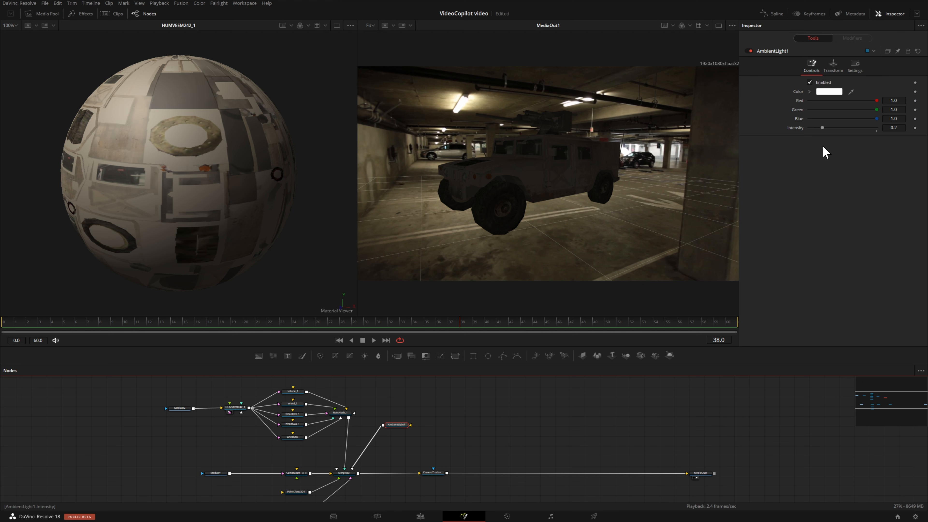
Raise the ambient light's intensity to 0.578 and show the MediaOut1 render in a single large viewer
{"action": "left_click_drag", "start_coordinate": [822, 127], "coordinate": [848, 129]}
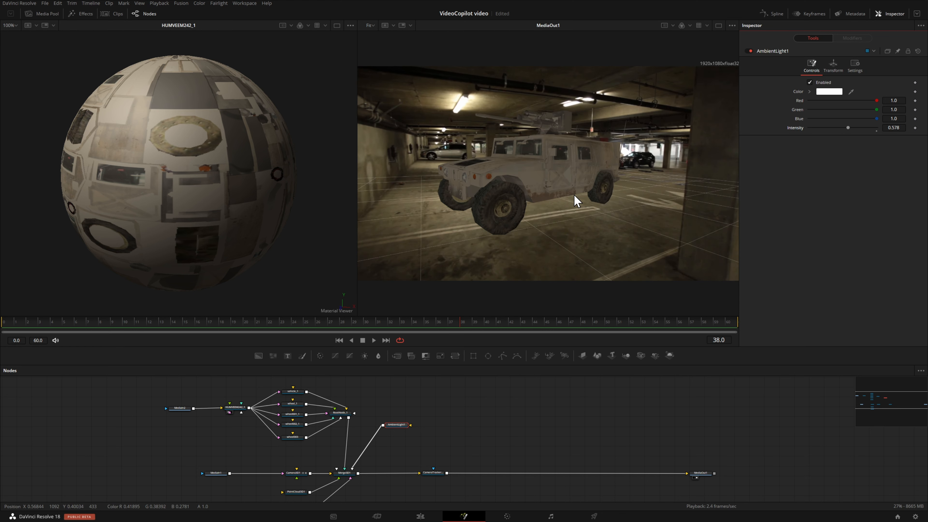
{"action": "left_click", "coordinate": [718, 25]}
{"action": "left_click", "coordinate": [718, 26]}
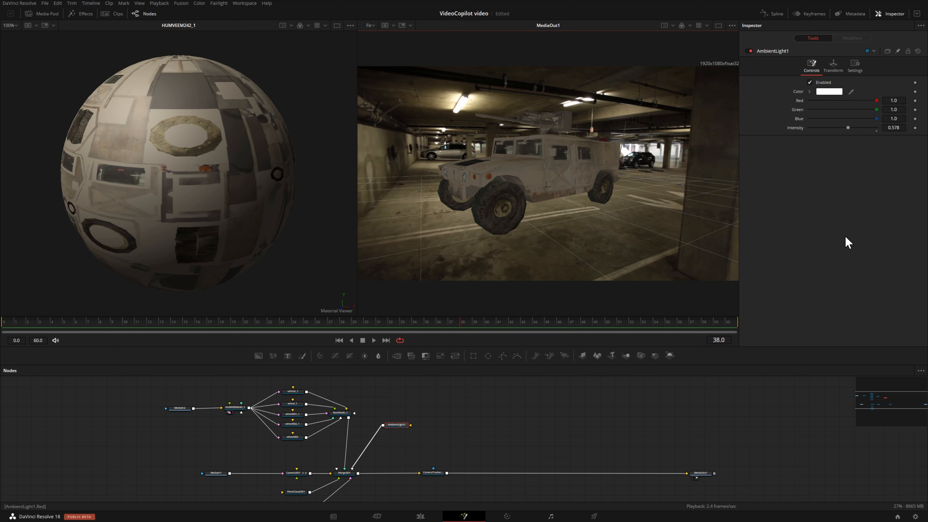
{"action": "left_click", "coordinate": [718, 25]}
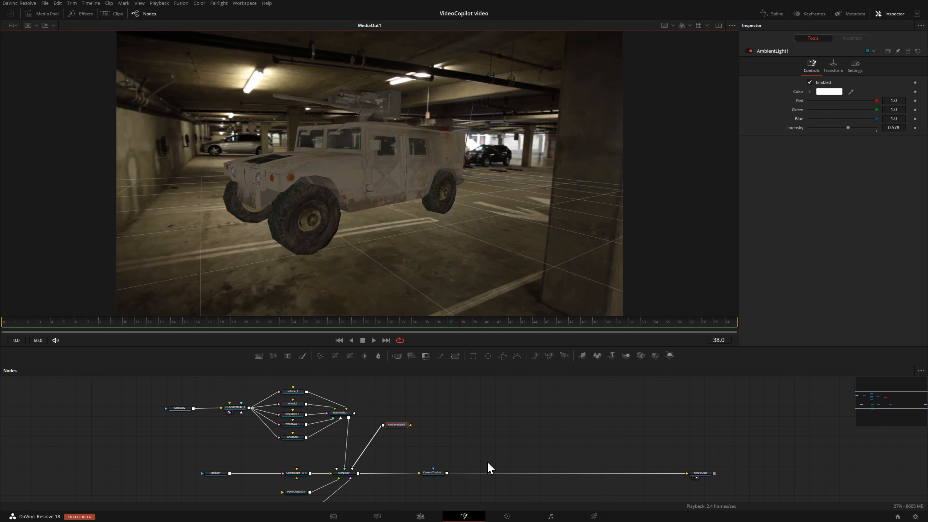
Turn off Wireframe on GroundPlane so it renders solid, and try hiding the plane before undoing that visibility change
{"action": "scroll", "coordinate": [410, 481], "scroll_direction": "down", "scroll_amount": 3}
{"action": "scroll", "coordinate": [377, 470], "scroll_direction": "up", "scroll_amount": 5}
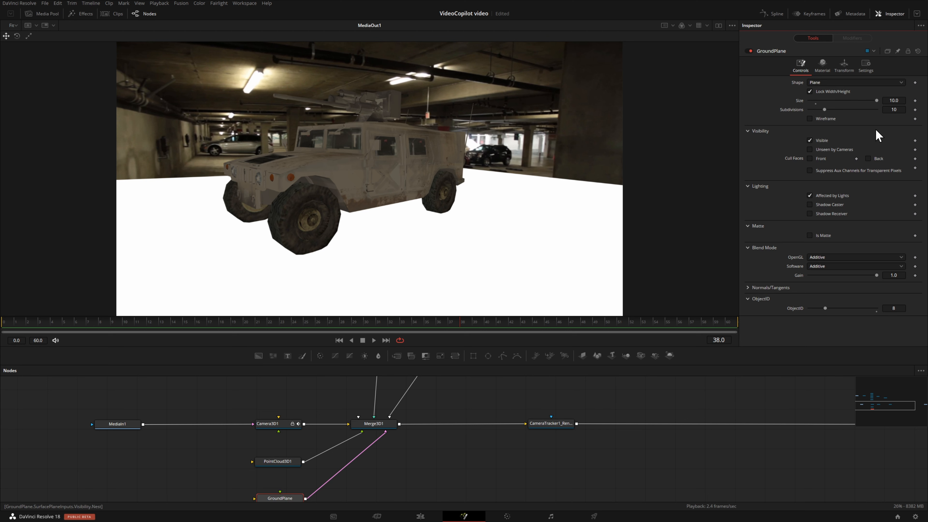
{"action": "left_click", "coordinate": [812, 141]}
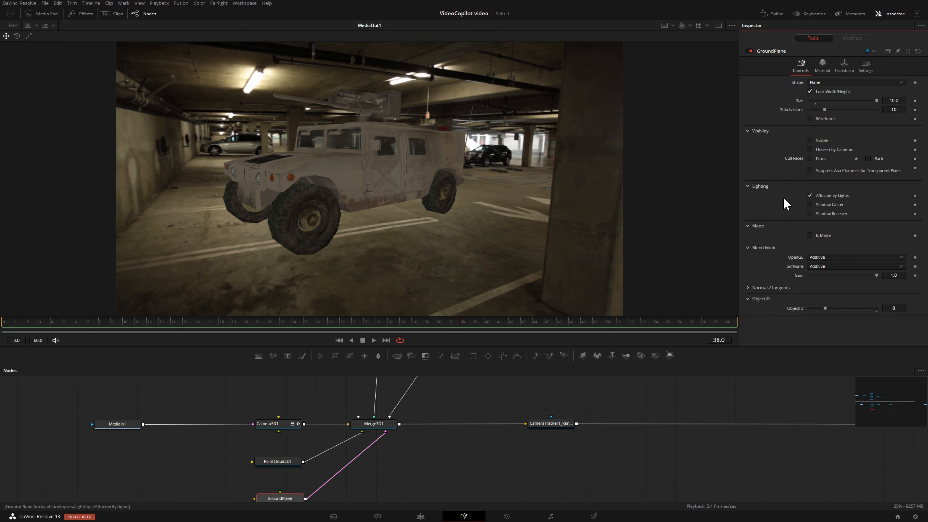
{"action": "key", "text": "ctrl+z"}
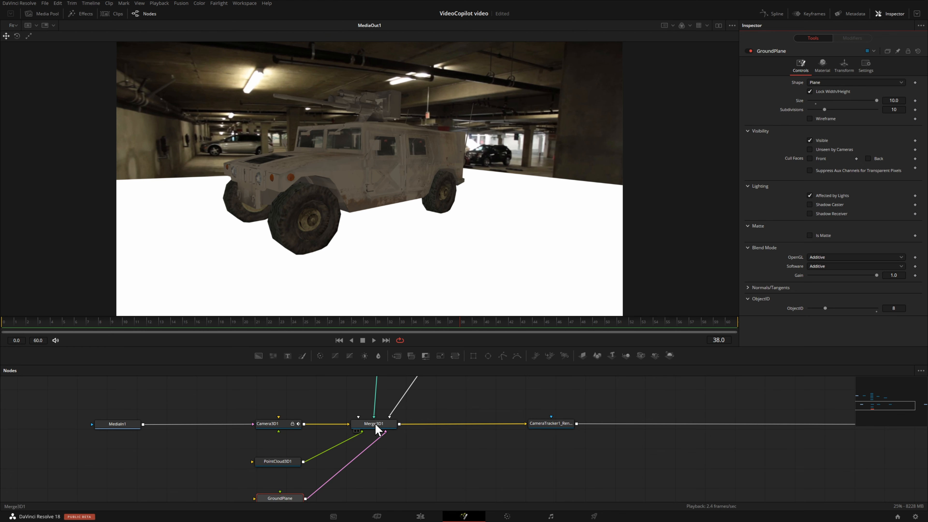
Display the Merge3D1 scene in the Left view and add a Spot Light node connected to Merge3D1
{"action": "key", "text": "1"}
{"action": "right_click", "coordinate": [16, 314]}
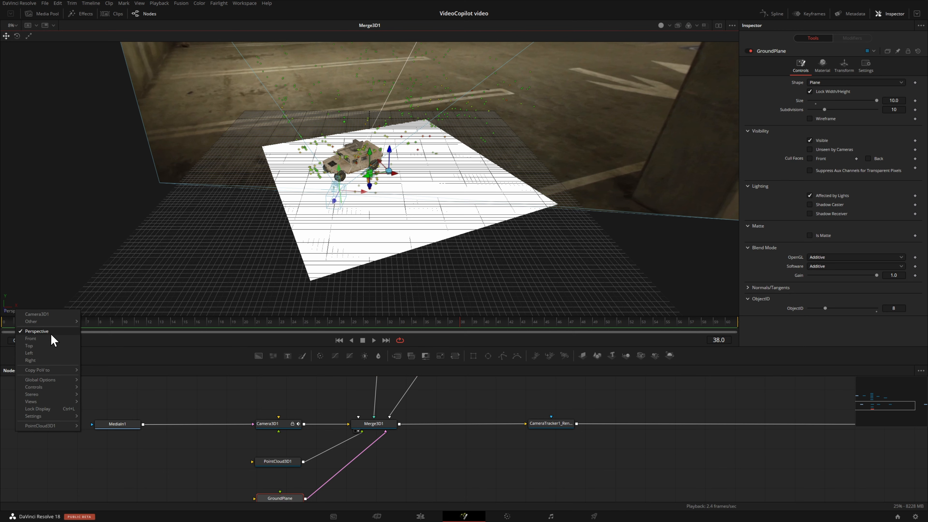
{"action": "left_click", "coordinate": [47, 353]}
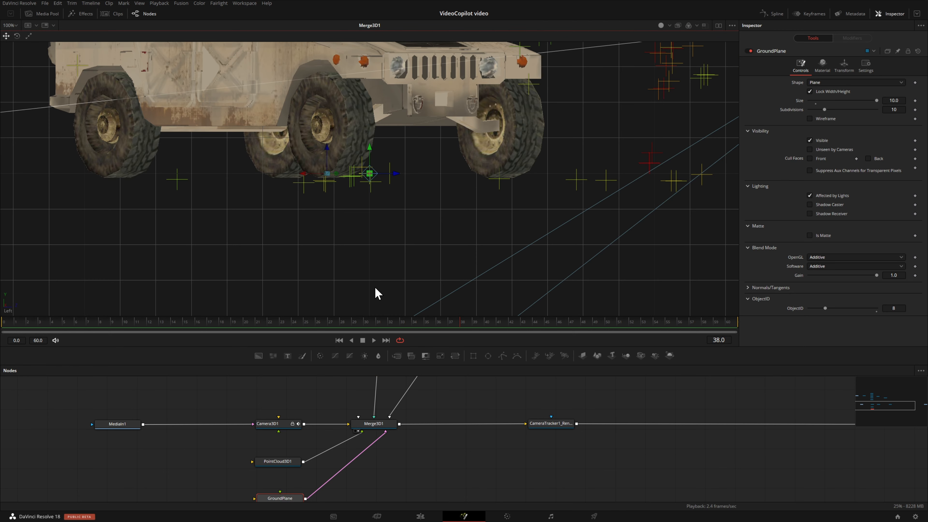
{"action": "scroll", "coordinate": [393, 242], "scroll_direction": "down", "scroll_amount": 5}
{"action": "scroll", "coordinate": [394, 245], "scroll_direction": "down", "scroll_amount": 4}
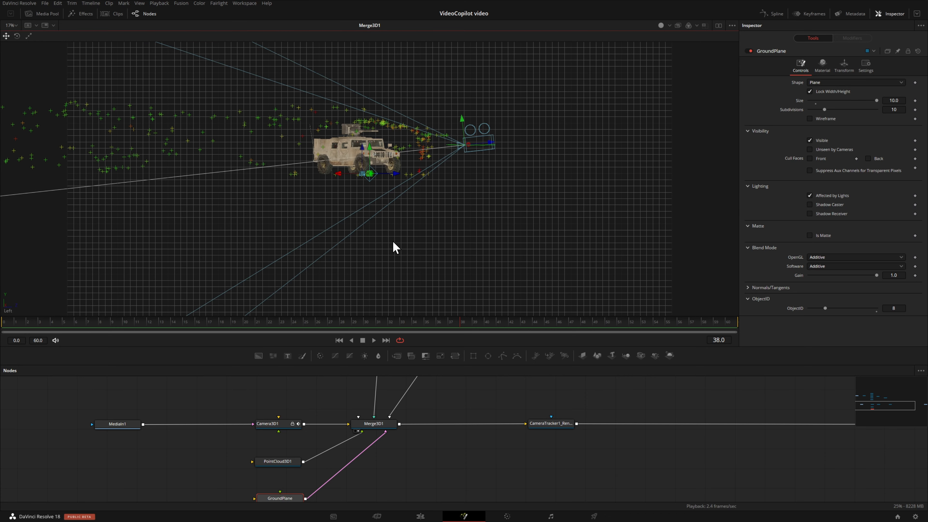
{"action": "left_click_drag", "start_coordinate": [501, 223], "coordinate": [500, 255]}
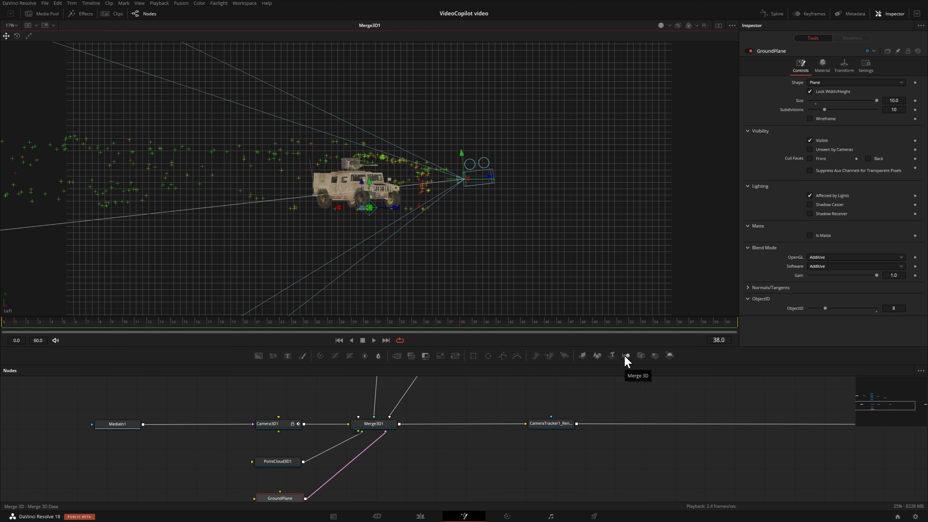
{"action": "left_click_drag", "start_coordinate": [656, 360], "coordinate": [369, 426]}
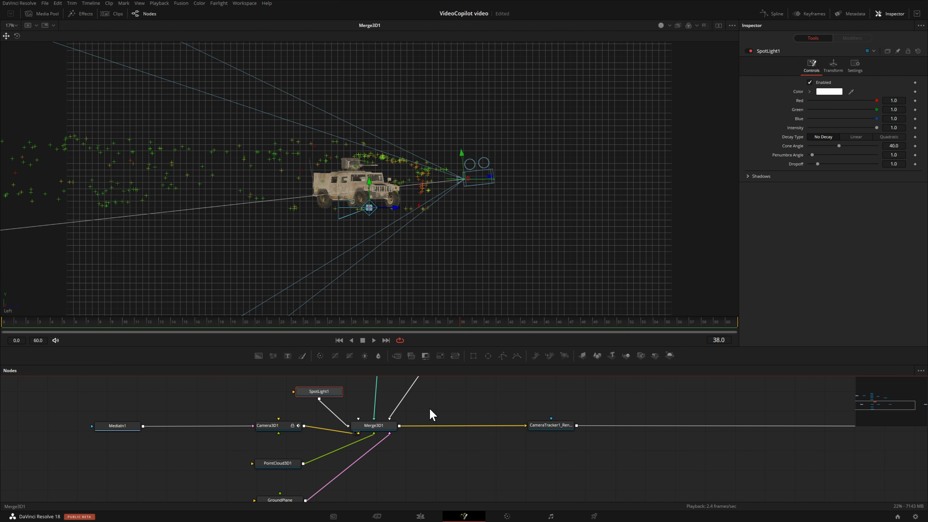
Raise the spotlight above the Humvee to about Y 5.28 and rotate it to X -89.1 so it points down
{"action": "left_click", "coordinate": [833, 66]}
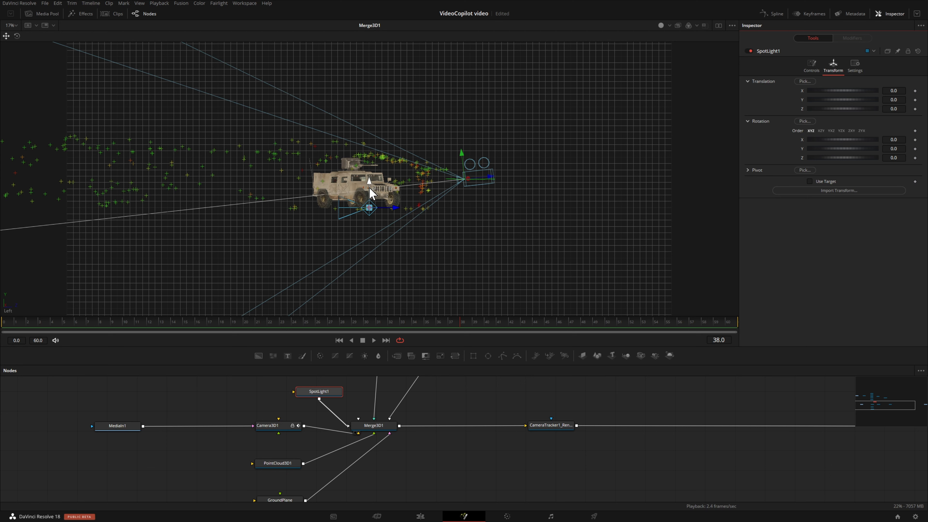
{"action": "left_click_drag", "start_coordinate": [833, 99], "coordinate": [869, 104]}
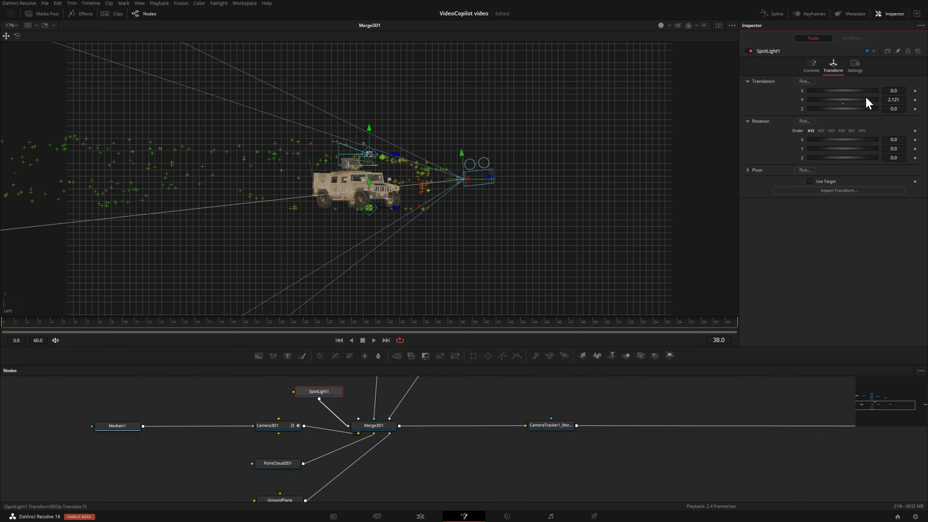
{"action": "left_click_drag", "start_coordinate": [368, 128], "coordinate": [368, 49]}
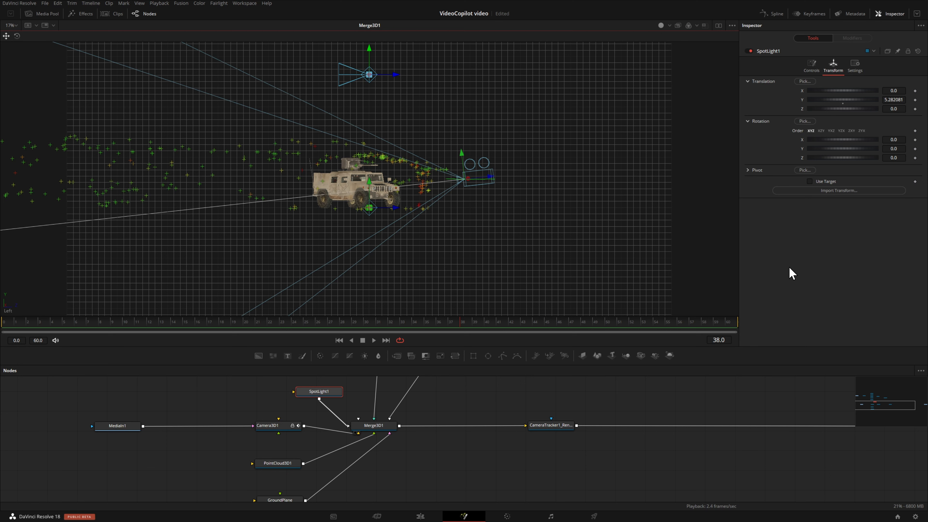
{"action": "left_click_drag", "start_coordinate": [825, 141], "coordinate": [808, 149]}
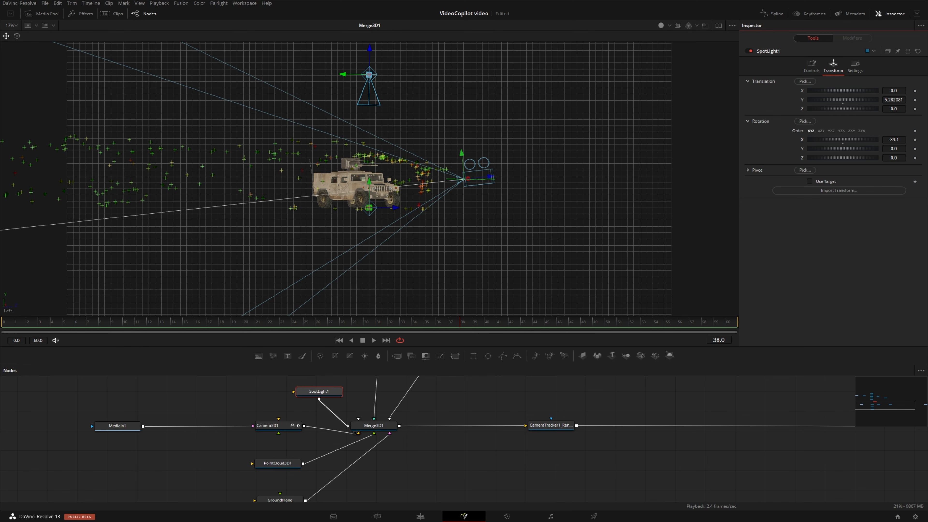
In the Front view, move the spotlight sideways over the Humvee to about X -1.16
{"action": "right_click", "coordinate": [11, 313]}
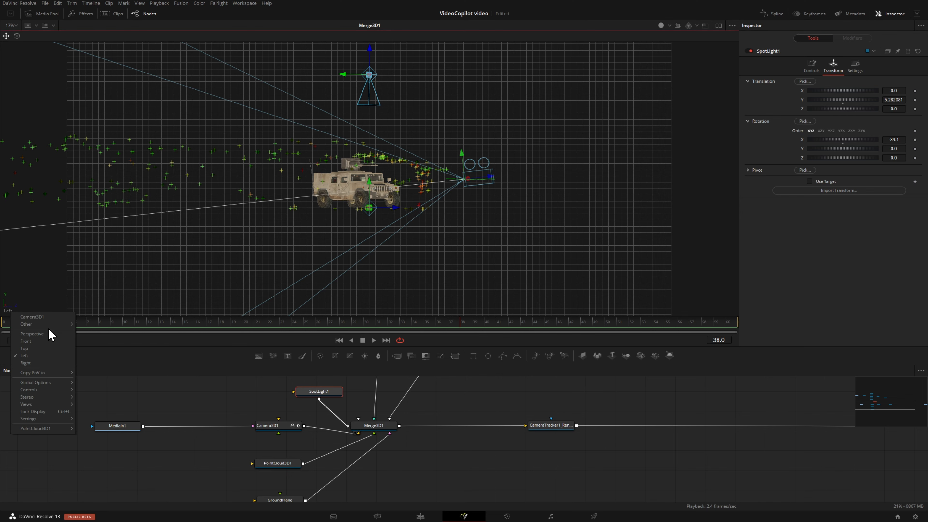
{"action": "left_click", "coordinate": [44, 342]}
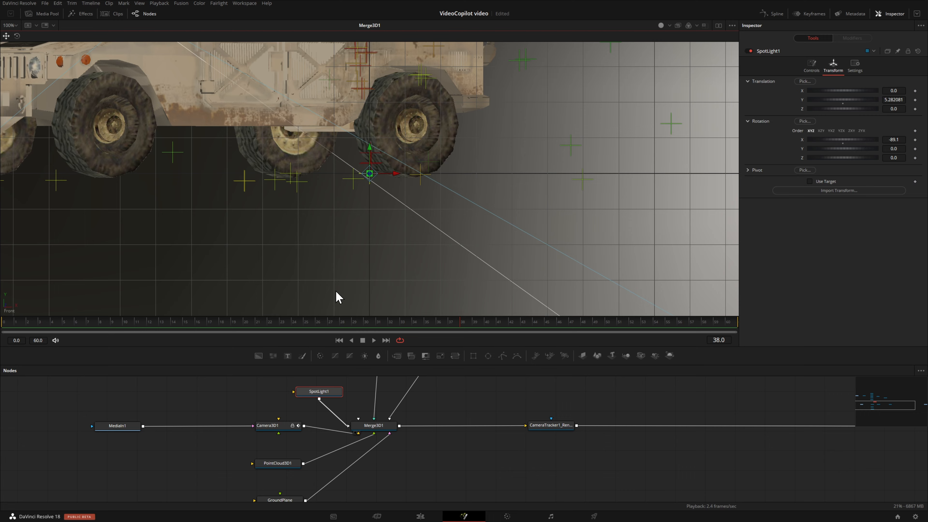
{"action": "scroll", "coordinate": [322, 249], "scroll_direction": "down", "scroll_amount": 5}
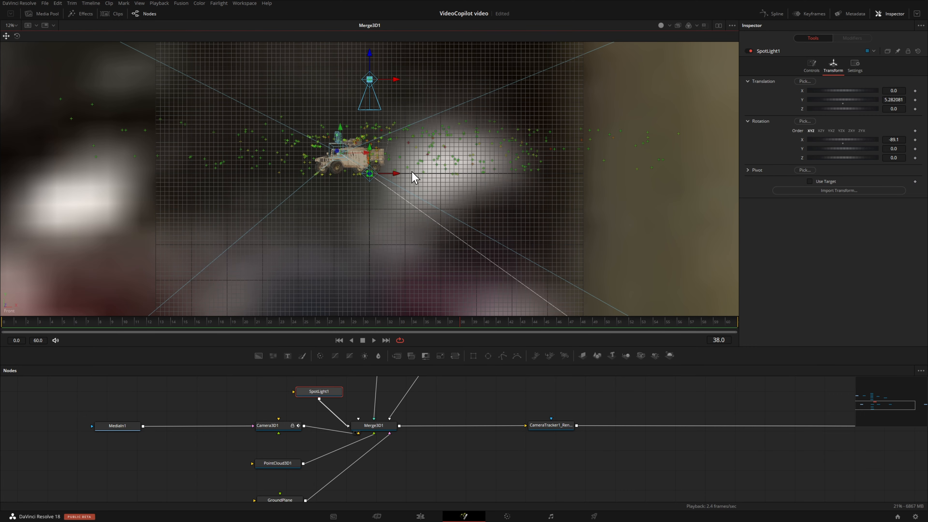
{"action": "left_click_drag", "start_coordinate": [393, 80], "coordinate": [374, 84]}
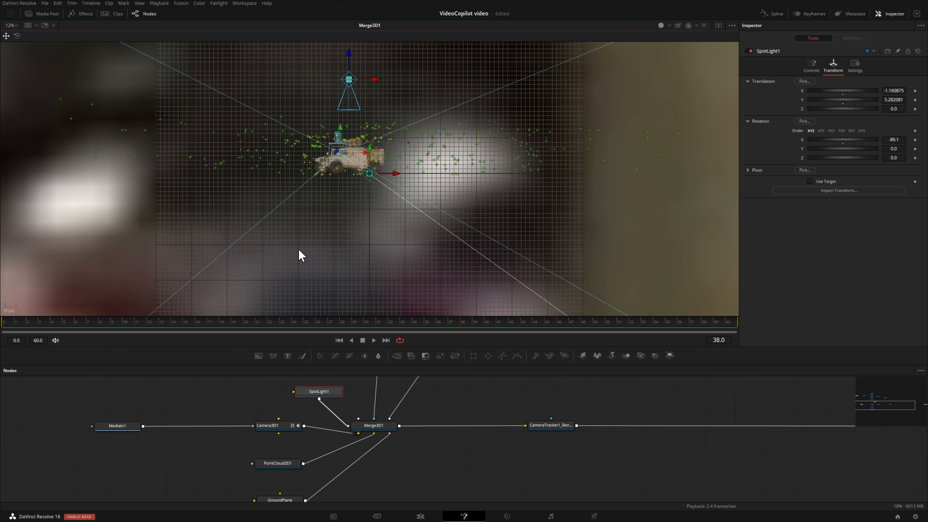
In the Top view, centre the spotlight over the Humvee at about Z -0.378 and load MediaOut1 into the viewer
{"action": "right_click", "coordinate": [10, 311]}
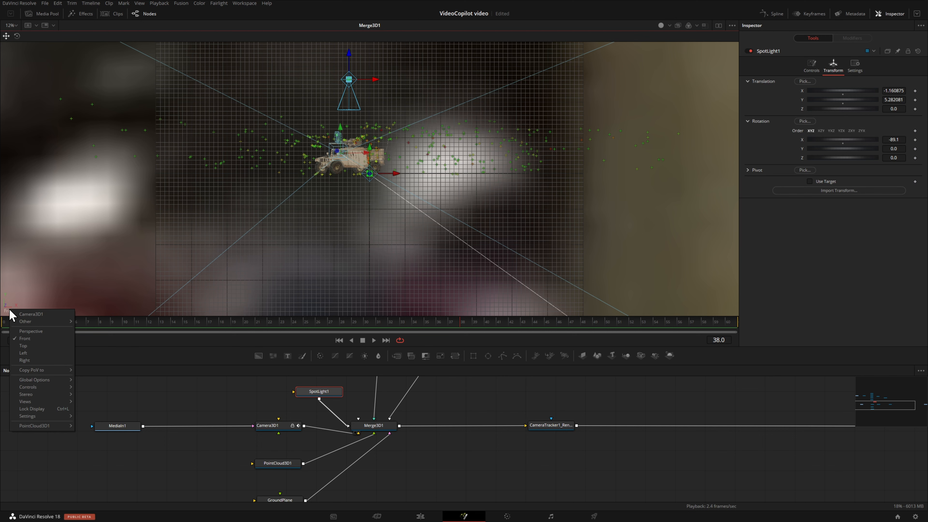
{"action": "left_click", "coordinate": [48, 347]}
{"action": "scroll", "coordinate": [364, 232], "scroll_direction": "down", "scroll_amount": 3}
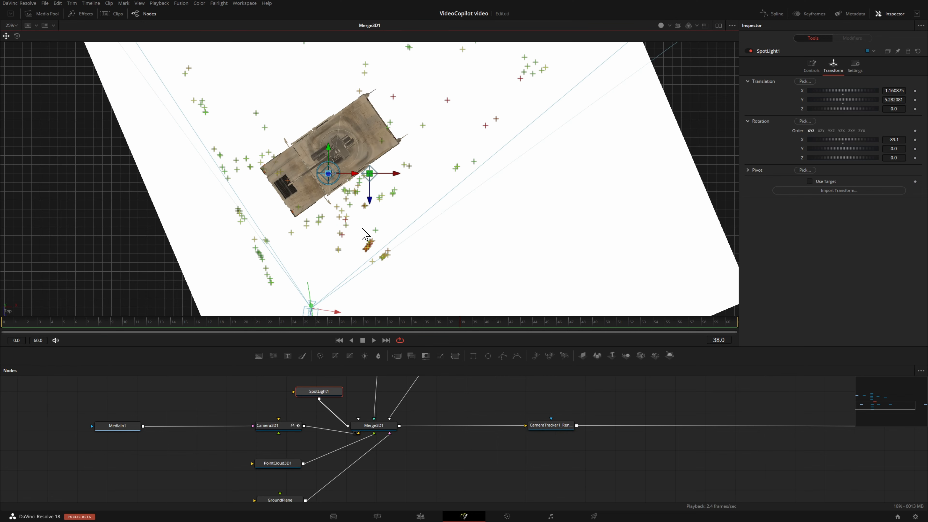
{"action": "scroll", "coordinate": [365, 234], "scroll_direction": "up", "scroll_amount": 5}
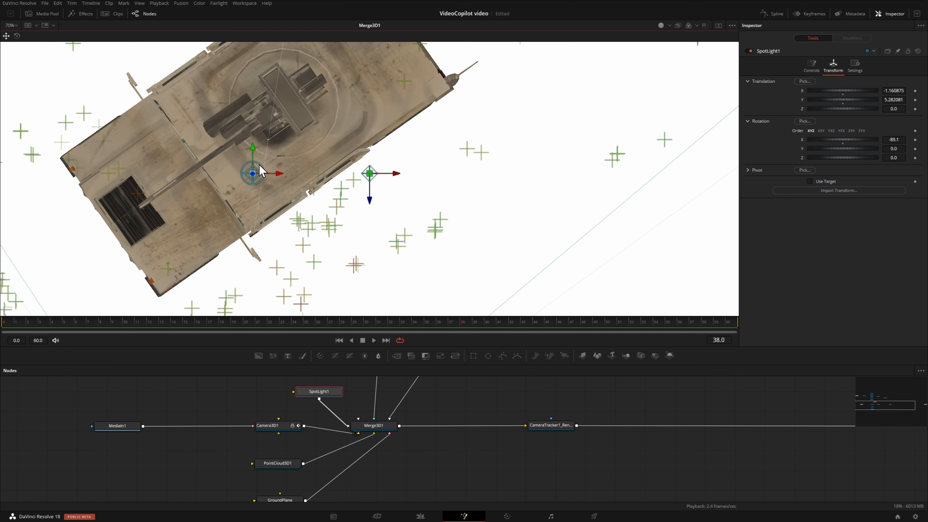
{"action": "left_click_drag", "start_coordinate": [254, 149], "coordinate": [255, 109]}
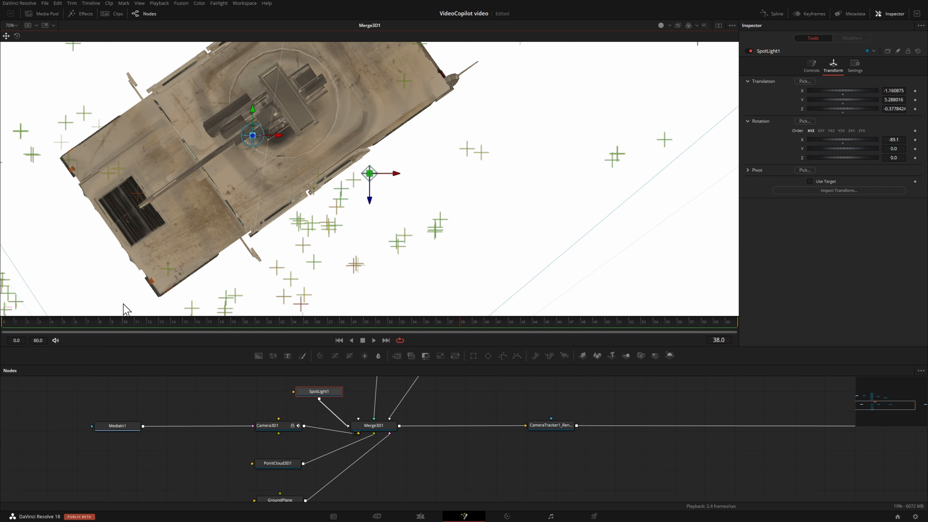
{"action": "left_click_drag", "start_coordinate": [751, 453], "coordinate": [334, 462]}
{"action": "left_click_drag", "start_coordinate": [679, 436], "coordinate": [360, 204]}
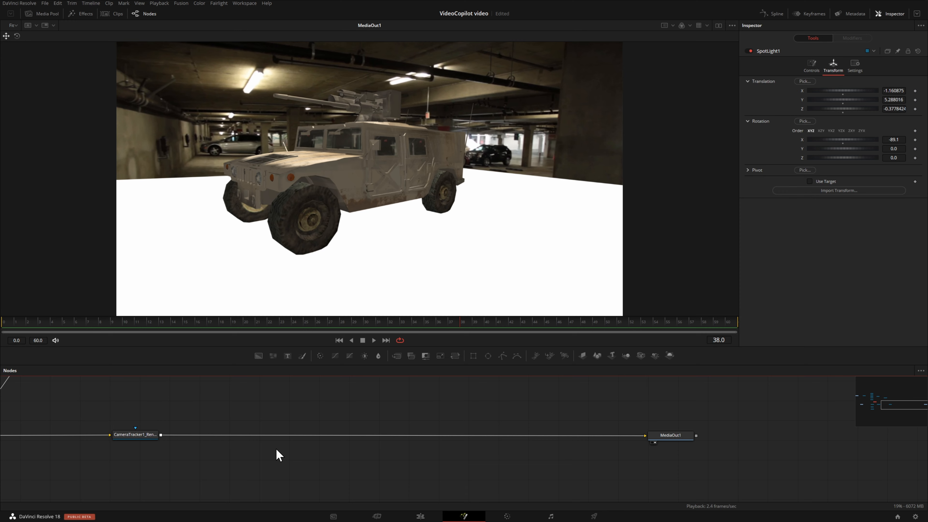
Make the GroundPlane receive shadows by enabling its Shadow Receiver lighting option
{"action": "left_click_drag", "start_coordinate": [255, 462], "coordinate": [462, 449]}
{"action": "scroll", "coordinate": [462, 449], "scroll_direction": "up", "scroll_amount": 2}
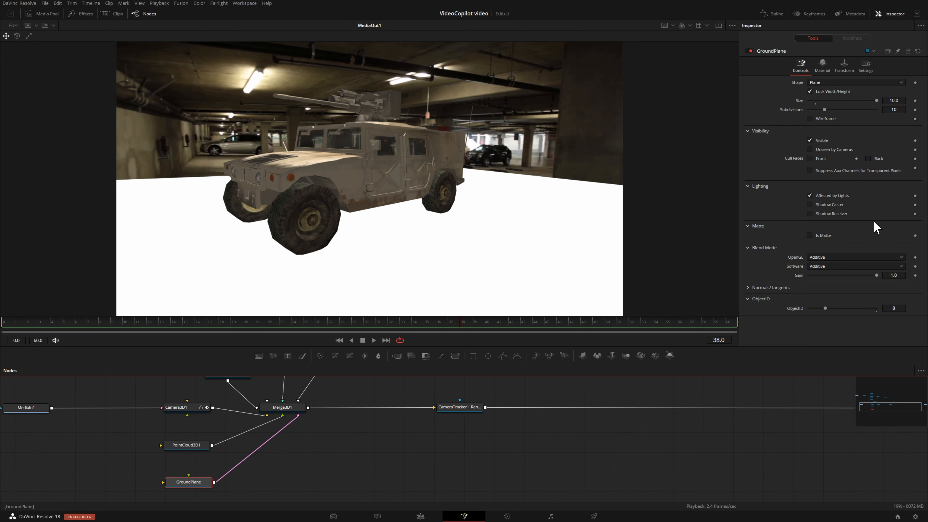
{"action": "left_click", "coordinate": [826, 213]}
{"action": "left_click", "coordinate": [821, 65]}
{"action": "left_click", "coordinate": [869, 171]}
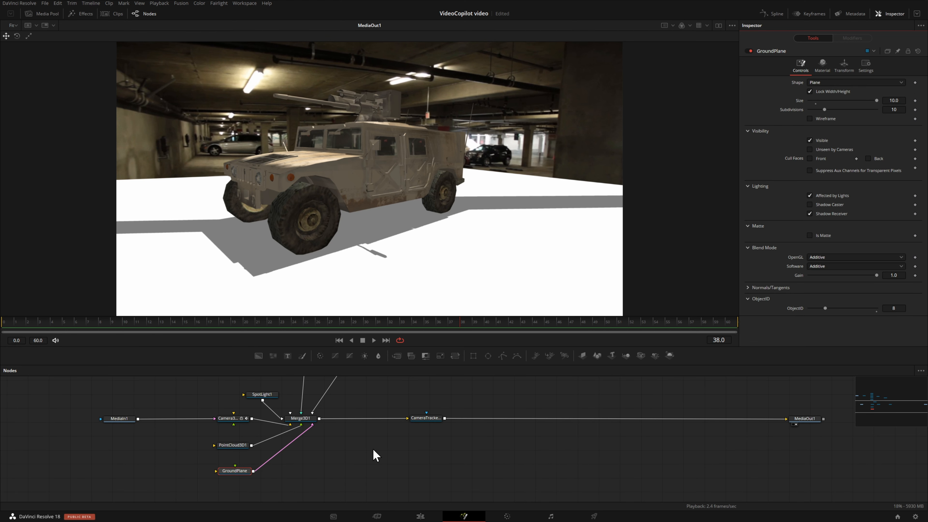
Raise SpotLight1 high above the Humvee, to about Y 21.47
{"action": "left_click", "coordinate": [262, 394]}
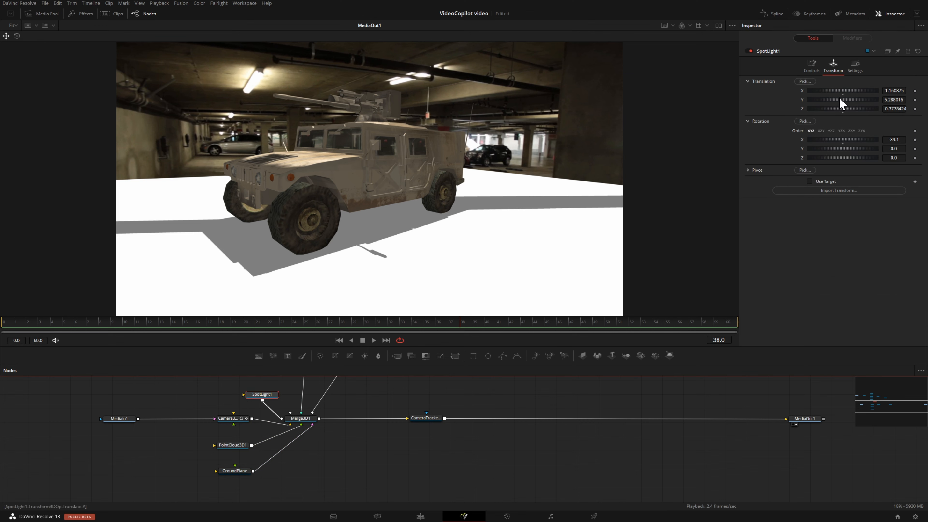
{"action": "left_click_drag", "start_coordinate": [839, 97], "coordinate": [873, 101]}
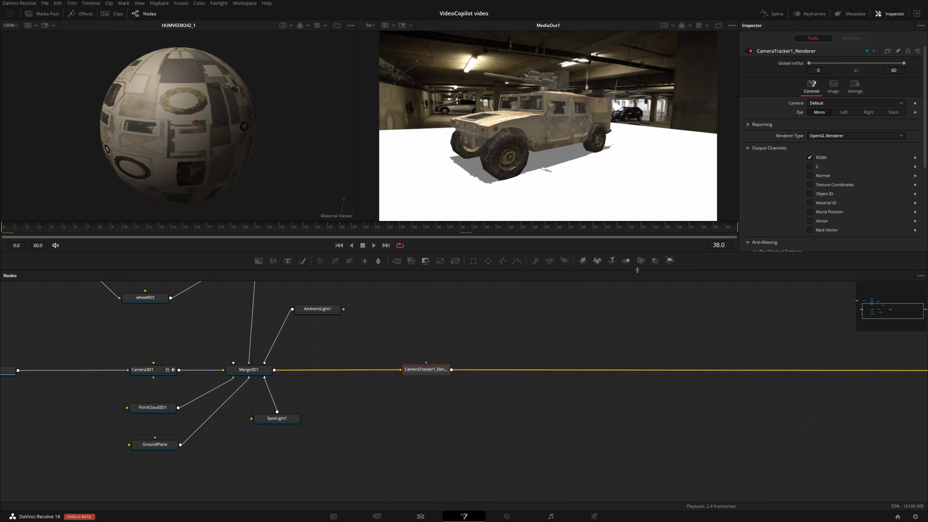
Enlarge the viewer area and show MediaOut1 in a single viewer, close up on the Humvee's ground shadow
{"action": "left_click_drag", "start_coordinate": [640, 252], "coordinate": [639, 343]}
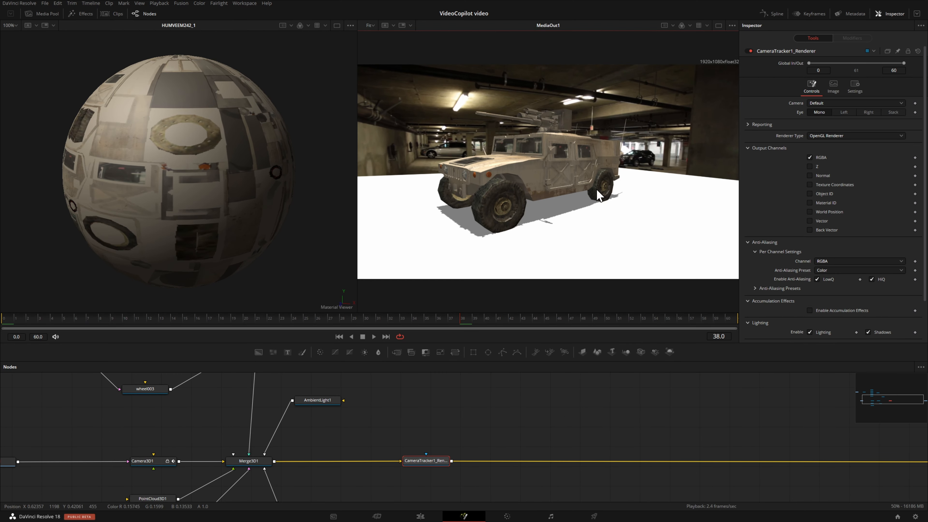
{"action": "left_click", "coordinate": [718, 26]}
{"action": "scroll", "coordinate": [350, 270], "scroll_direction": "up", "scroll_amount": 3}
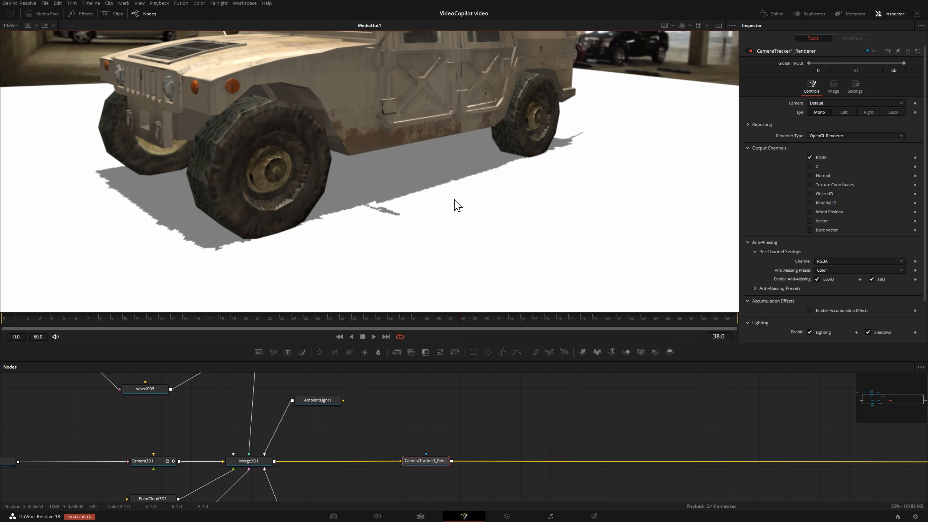
Open the shadow settings of SpotLight1
{"action": "scroll", "coordinate": [472, 441], "scroll_direction": "down", "scroll_amount": 3}
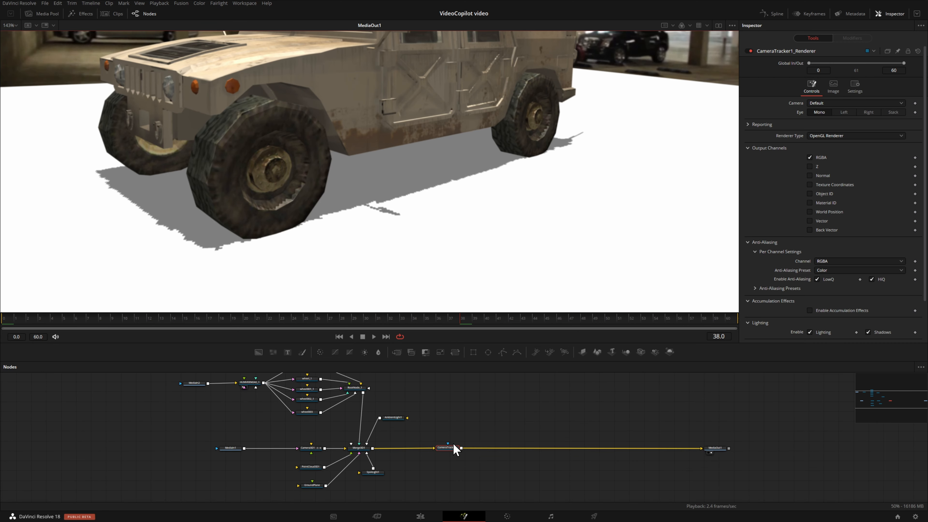
{"action": "scroll", "coordinate": [402, 464], "scroll_direction": "up", "scroll_amount": 5}
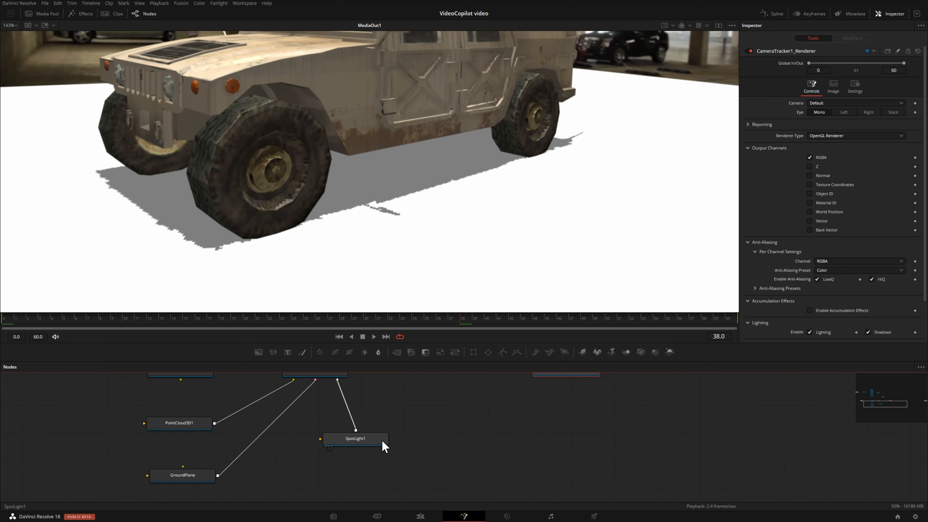
{"action": "left_click", "coordinate": [382, 440]}
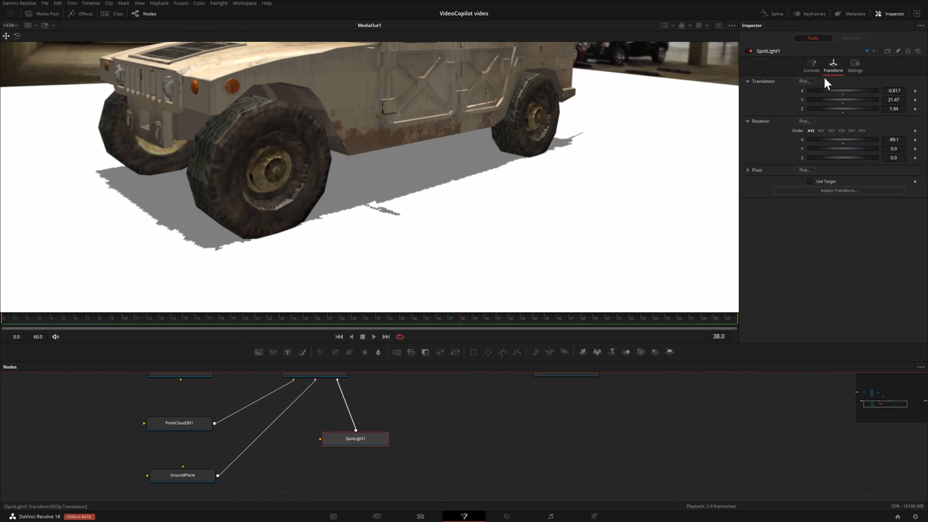
{"action": "left_click", "coordinate": [814, 70]}
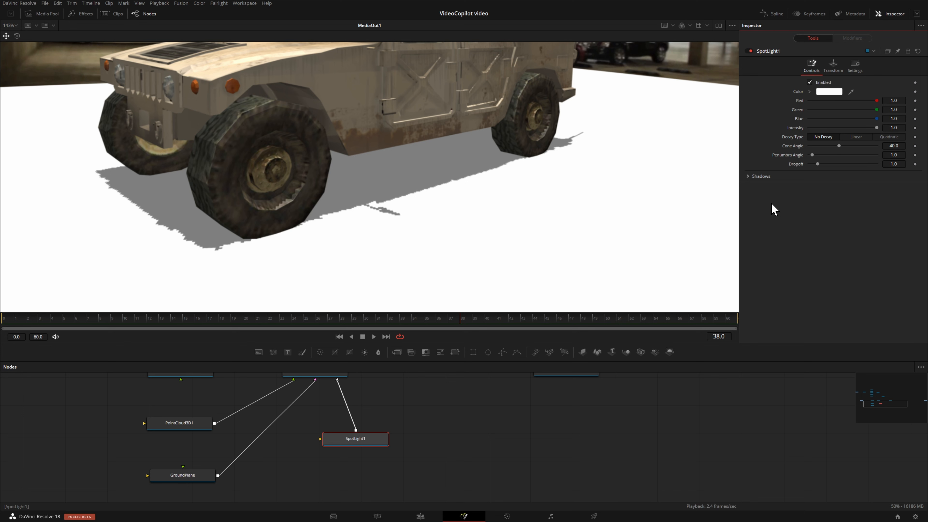
{"action": "left_click", "coordinate": [749, 177]}
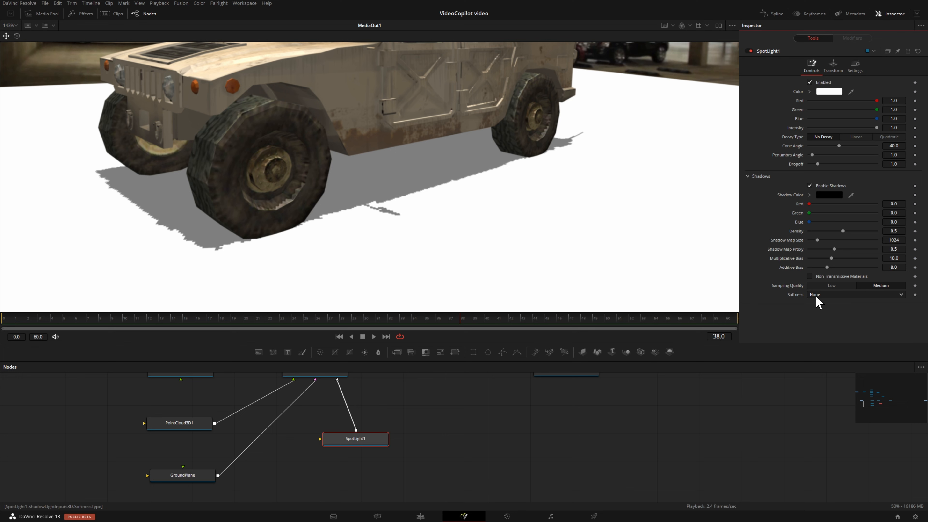
Try Variable shadow softness on SpotLight1 with a Min Softness of 1.12 and a larger filter size
{"action": "left_click", "coordinate": [827, 296]}
{"action": "left_click", "coordinate": [829, 321]}
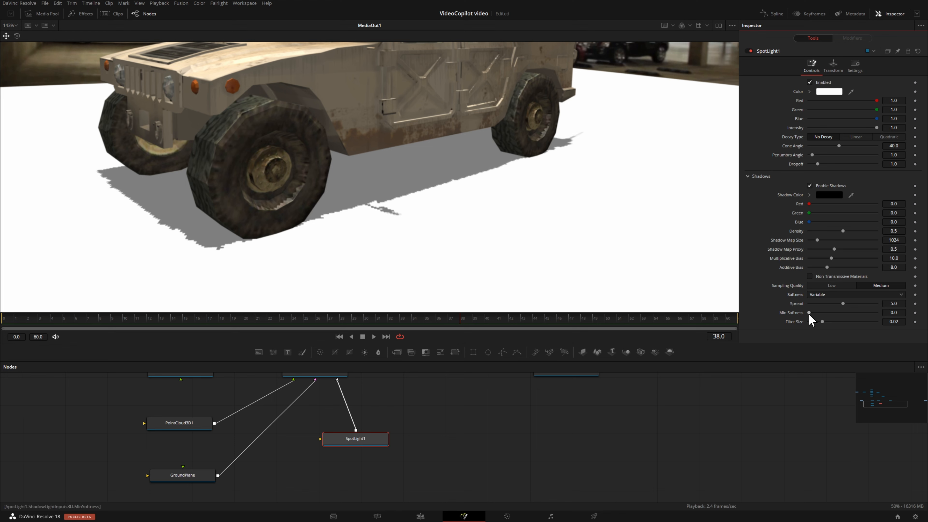
{"action": "left_click_drag", "start_coordinate": [809, 312], "coordinate": [811, 312]}
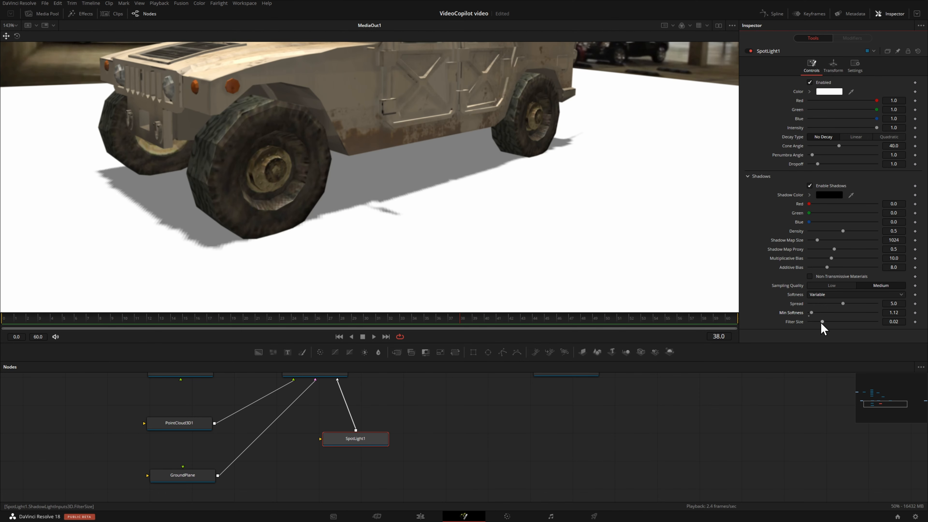
{"action": "left_click_drag", "start_coordinate": [822, 322], "coordinate": [843, 322]}
Set SpotLight1's shadow softness to Constant, raise the shadow density to 0.679 and save the project
{"action": "left_click", "coordinate": [825, 294]}
{"action": "left_click", "coordinate": [825, 312]}
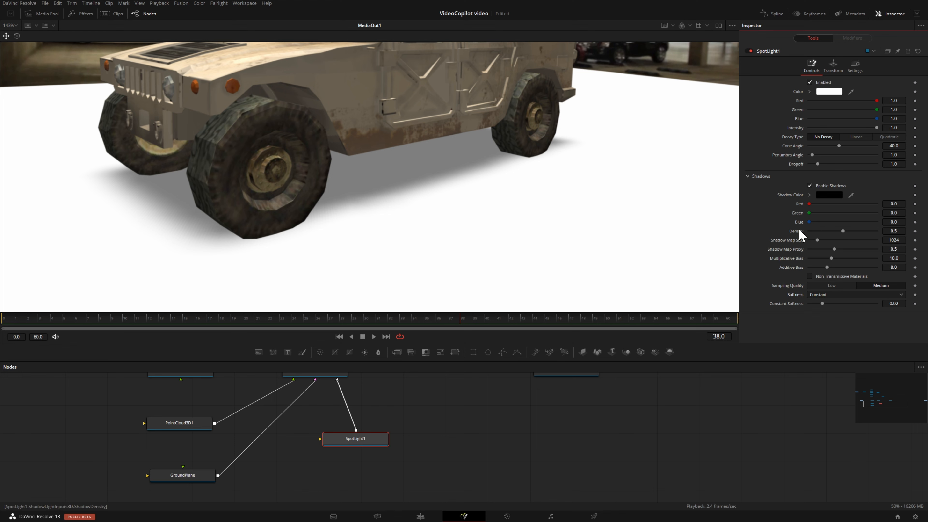
{"action": "left_click_drag", "start_coordinate": [843, 231], "coordinate": [855, 231]}
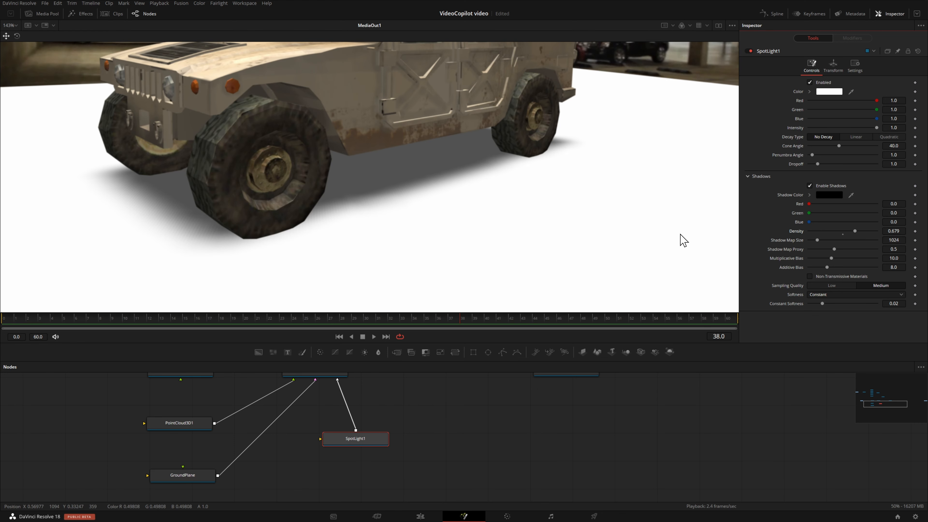
{"action": "key", "text": "ctrl+s"}
Tidy the node graph by placing AmbientLight1 and SpotLight1 side by side below Merge3D1
{"action": "scroll", "coordinate": [467, 406], "scroll_direction": "down", "scroll_amount": 4}
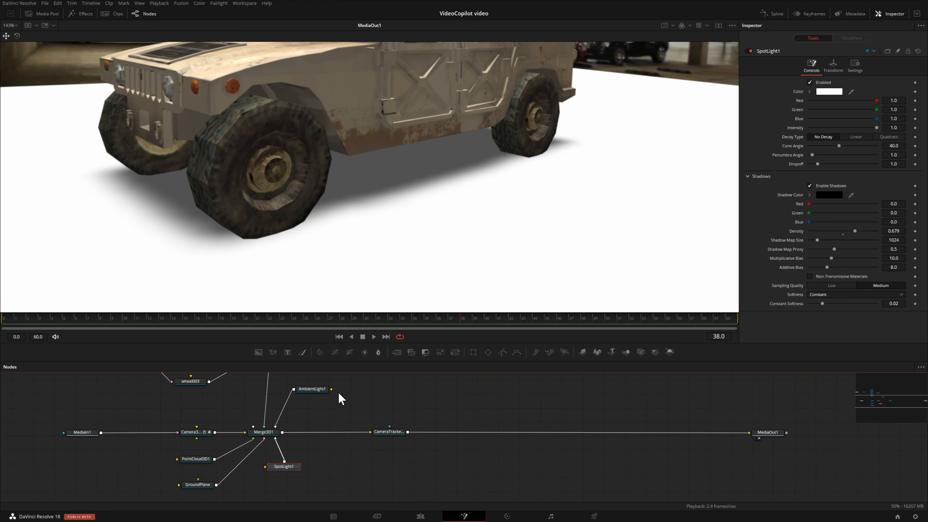
{"action": "left_click_drag", "start_coordinate": [309, 390], "coordinate": [338, 482]}
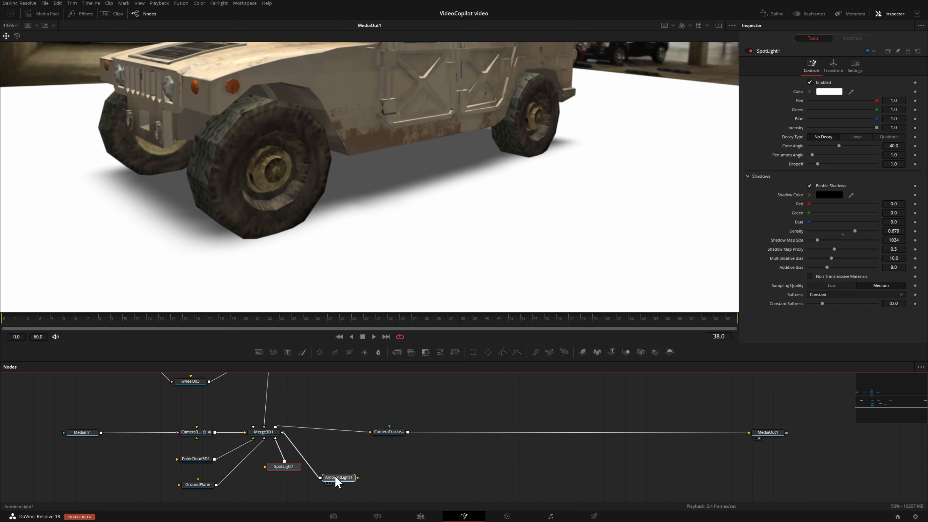
{"action": "left_click_drag", "start_coordinate": [285, 466], "coordinate": [276, 477]}
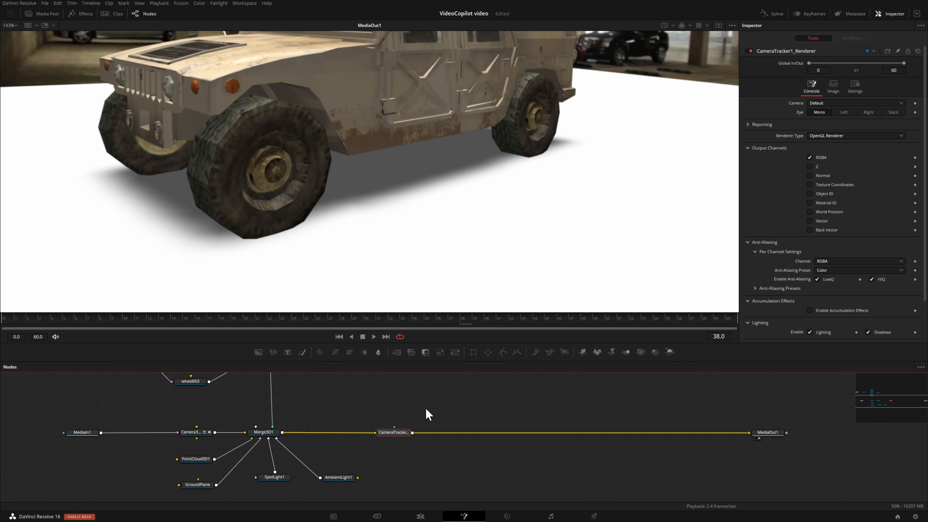
{"action": "left_click_drag", "start_coordinate": [342, 397], "coordinate": [493, 466]}
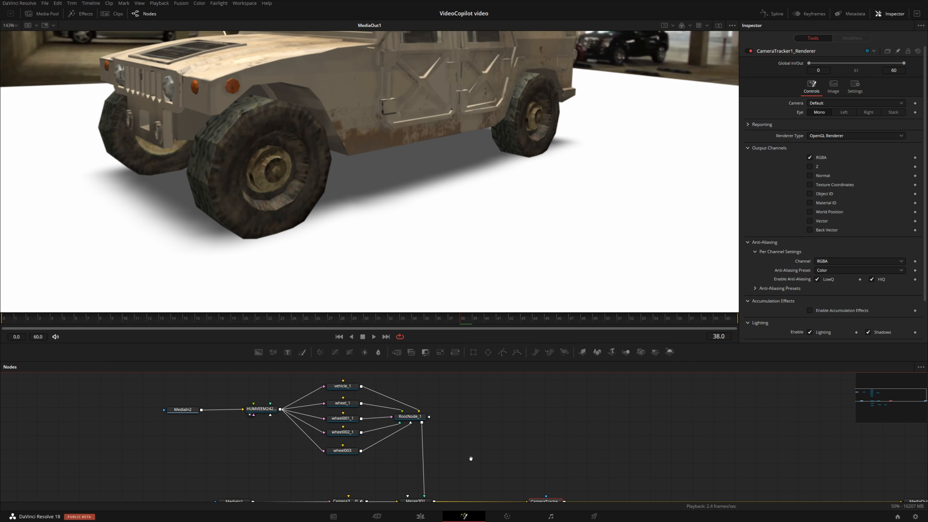
{"action": "left_click_drag", "start_coordinate": [470, 458], "coordinate": [446, 420]}
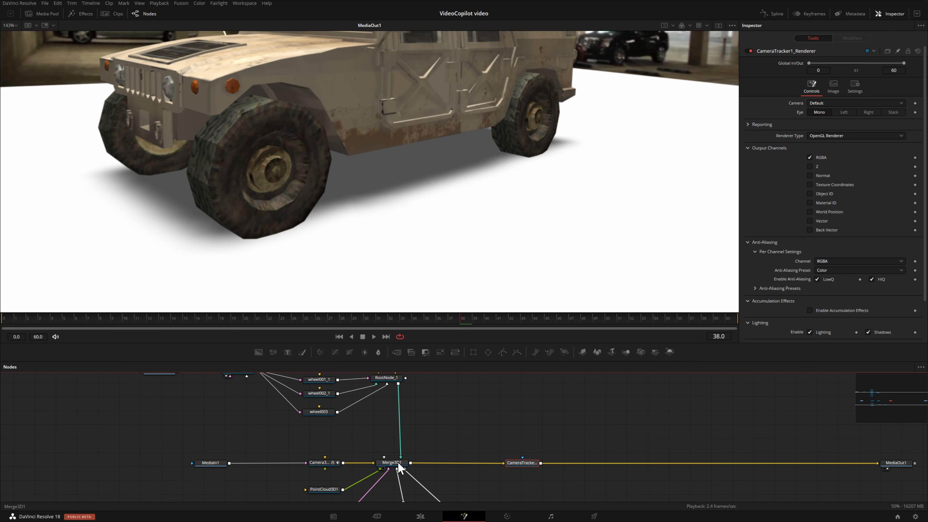
{"action": "left_click_drag", "start_coordinate": [463, 438], "coordinate": [449, 418]}
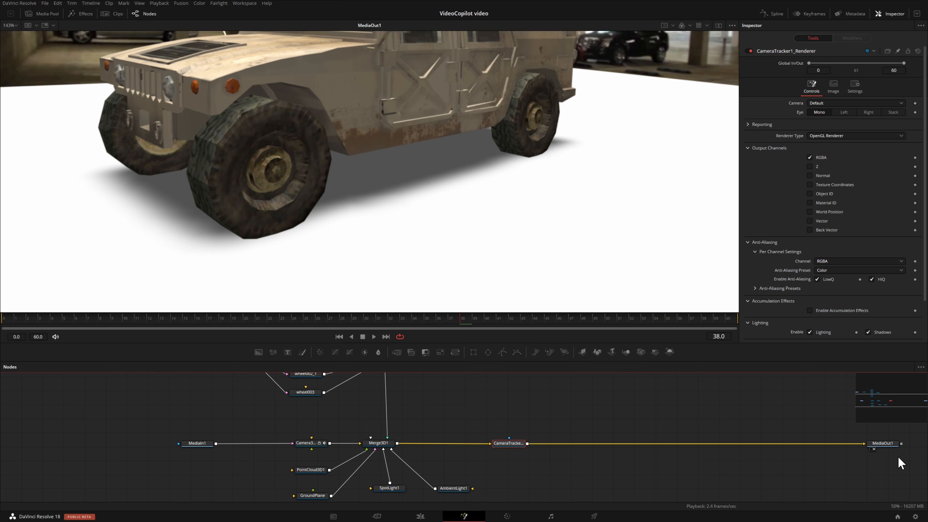
{"action": "scroll", "coordinate": [453, 426], "scroll_direction": "down", "scroll_amount": 2}
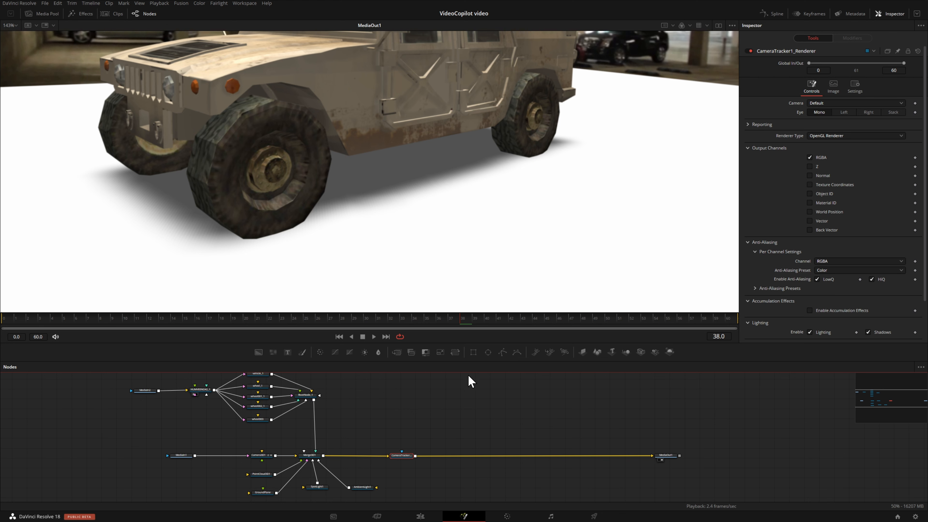
Disconnect GroundPlane from Merge3D1, move it to free space below the renderer's output line and save the project
{"action": "scroll", "coordinate": [571, 214], "scroll_direction": "down", "scroll_amount": 3}
{"action": "scroll", "coordinate": [565, 224], "scroll_direction": "up", "scroll_amount": 1}
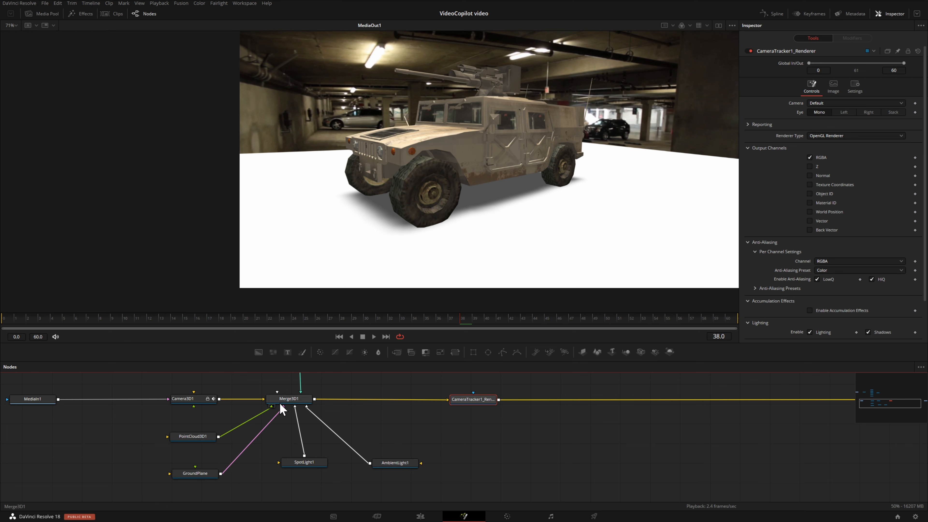
{"action": "left_click_drag", "start_coordinate": [283, 406], "coordinate": [255, 446]}
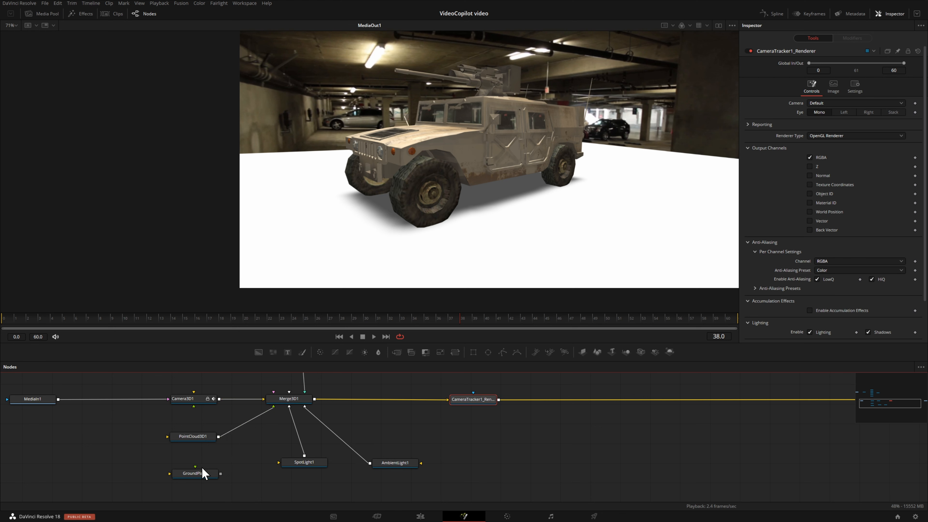
{"action": "left_click_drag", "start_coordinate": [201, 475], "coordinate": [617, 472]}
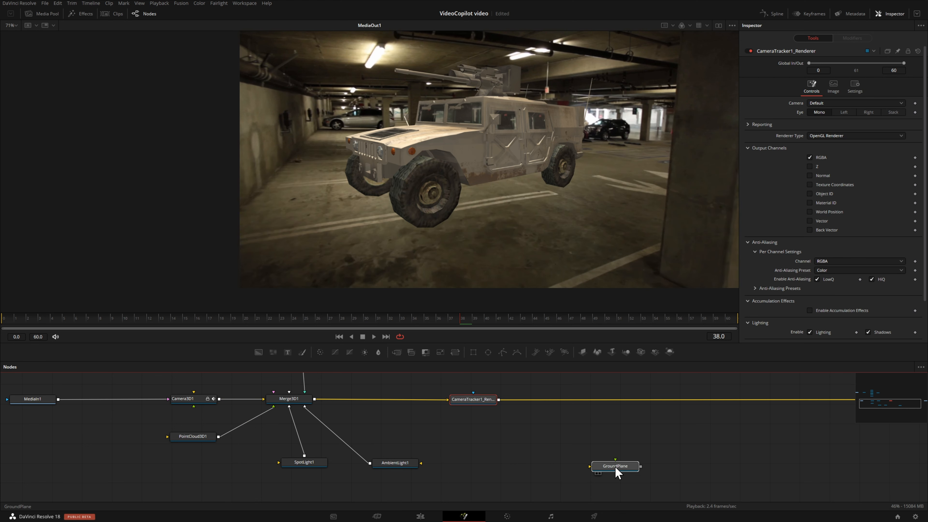
{"action": "left_click", "coordinate": [617, 472]}
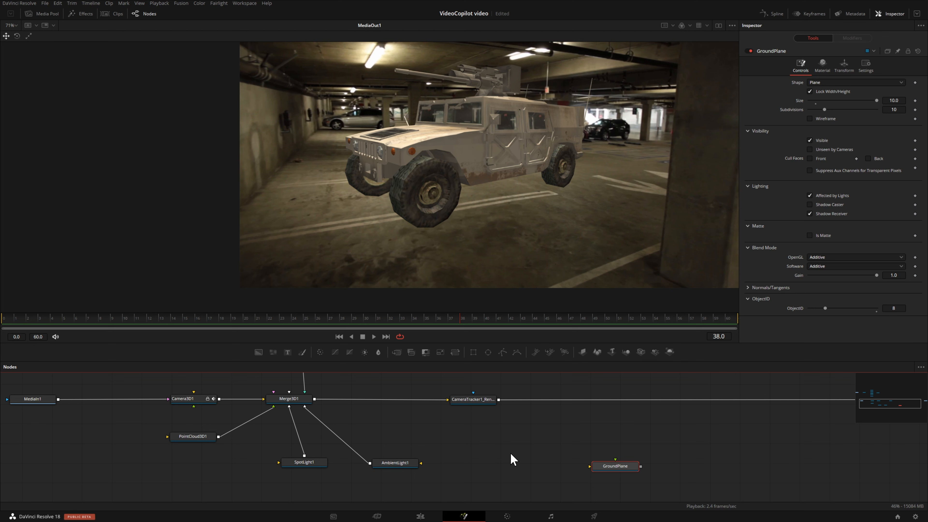
{"action": "key", "text": "ctrl+s"}
Duplicate SpotLight1 and Camera3D1 and place the copies next to the disconnected GroundPlane
{"action": "left_click", "coordinate": [299, 463]}
{"action": "key", "text": "ctrl+c"}
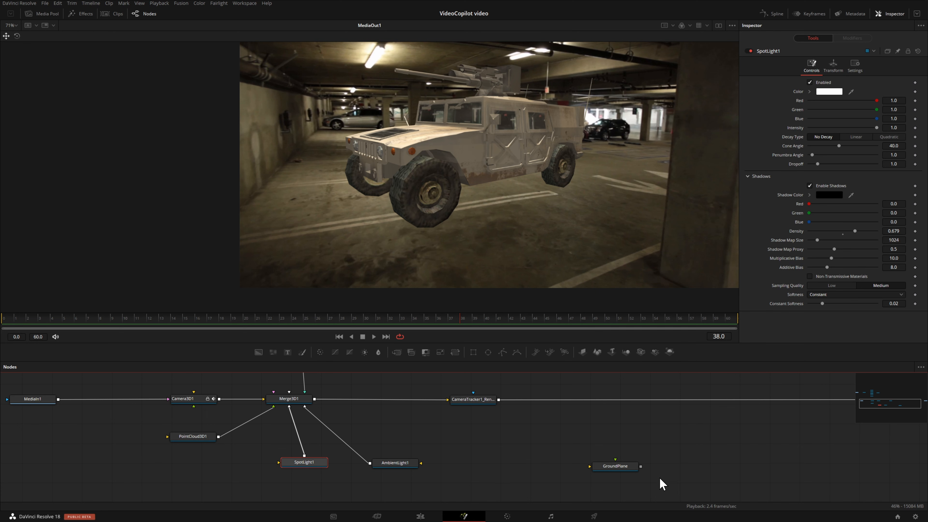
{"action": "key", "text": "ctrl+v"}
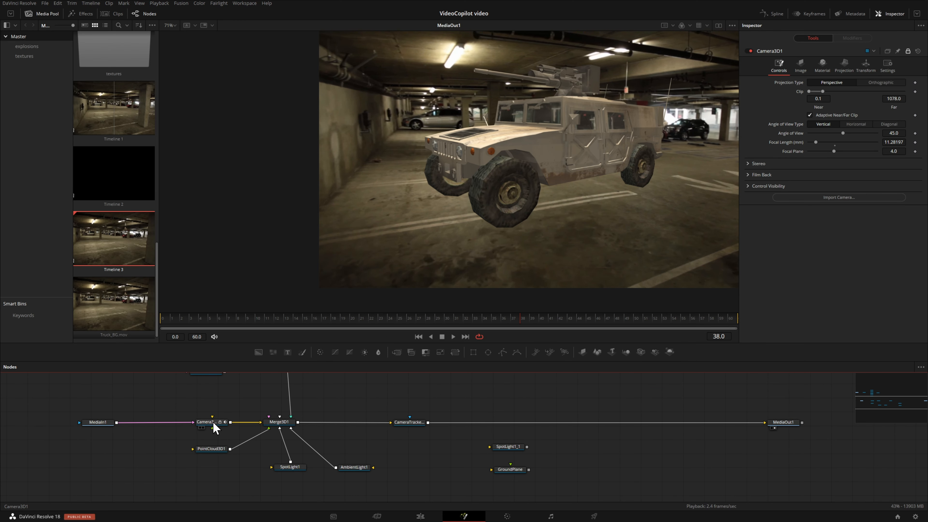
{"action": "left_click", "coordinate": [215, 424]}
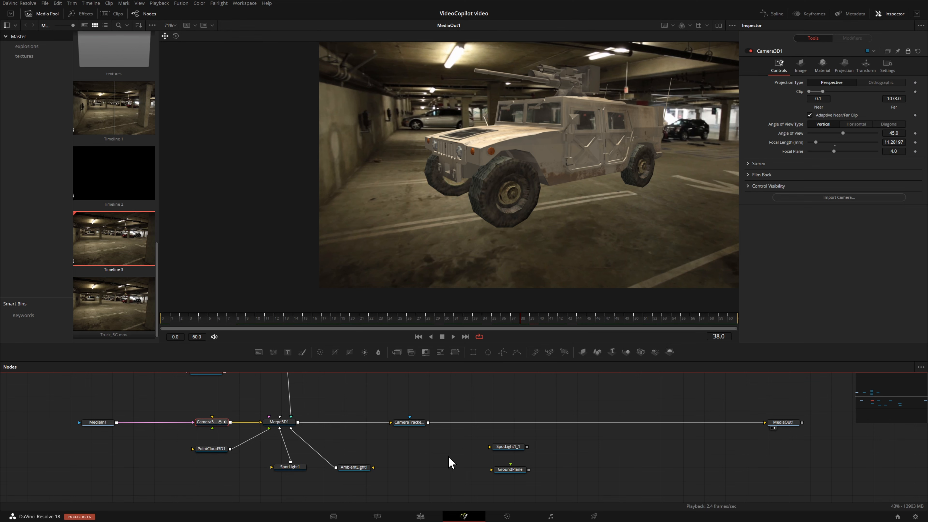
{"action": "left_click", "coordinate": [429, 457]}
{"action": "key", "text": "ctrl+v"}
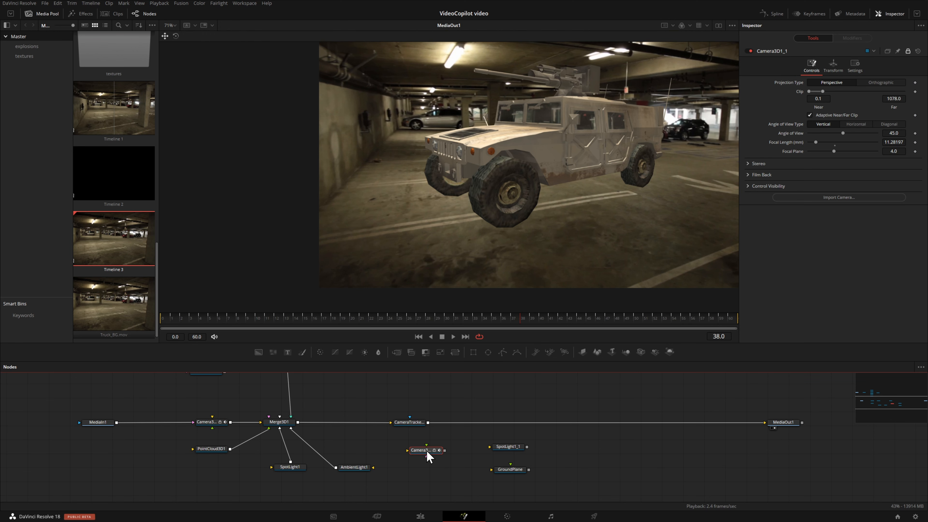
Move the copied camera, copied spotlight and GroundPlane above the renderer node and stack them in a column
{"action": "left_click_drag", "start_coordinate": [397, 438], "coordinate": [538, 485]}
{"action": "left_click_drag", "start_coordinate": [431, 452], "coordinate": [367, 388]}
{"action": "scroll", "coordinate": [523, 406], "scroll_direction": "down", "scroll_amount": 2}
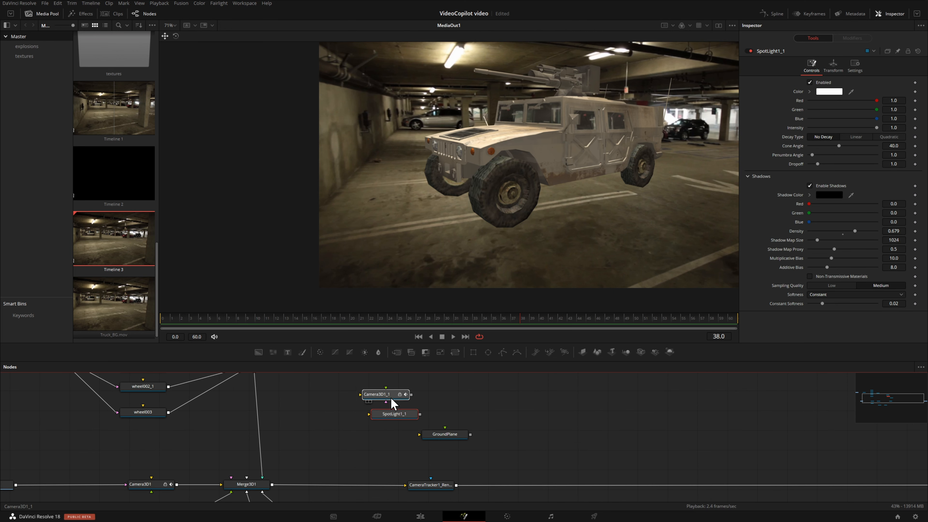
{"action": "left_click_drag", "start_coordinate": [391, 397], "coordinate": [424, 440]}
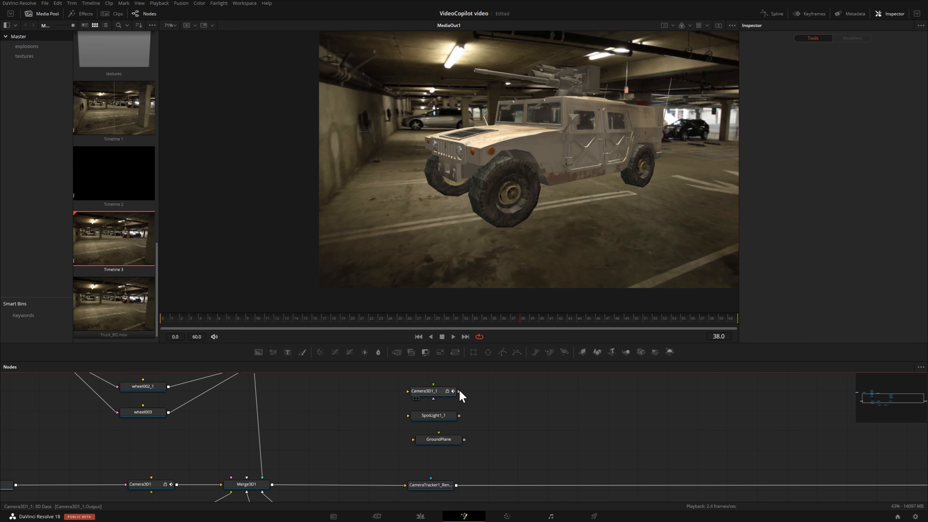
Combine the copied camera and spotlight in a new Merge3D node and connect GroundPlane to it as well
{"action": "left_click_drag", "start_coordinate": [459, 391], "coordinate": [459, 416]}
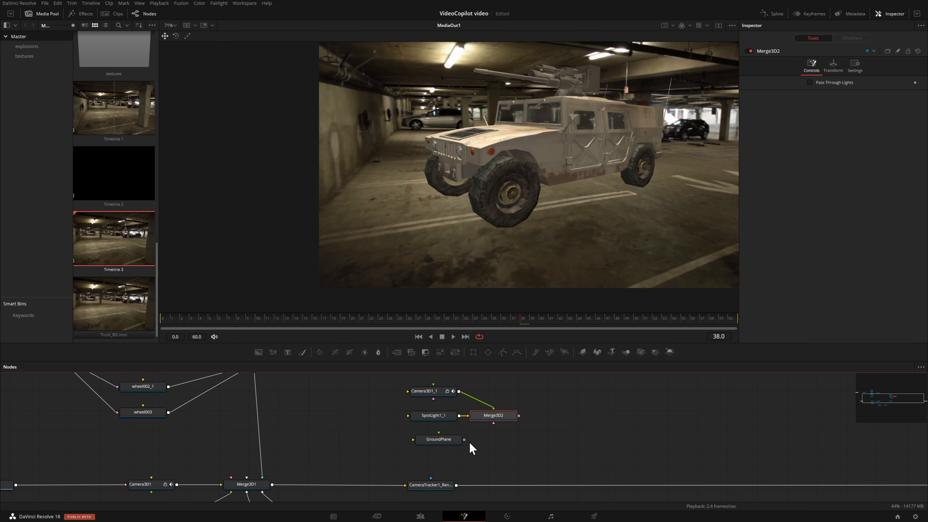
{"action": "left_click_drag", "start_coordinate": [464, 439], "coordinate": [366, 424]}
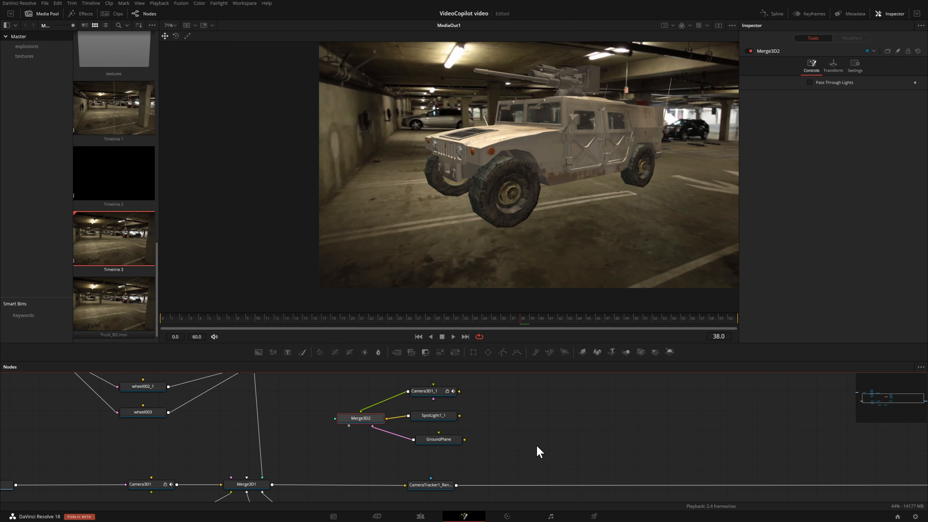
{"action": "scroll", "coordinate": [475, 438], "scroll_direction": "down", "scroll_amount": 2}
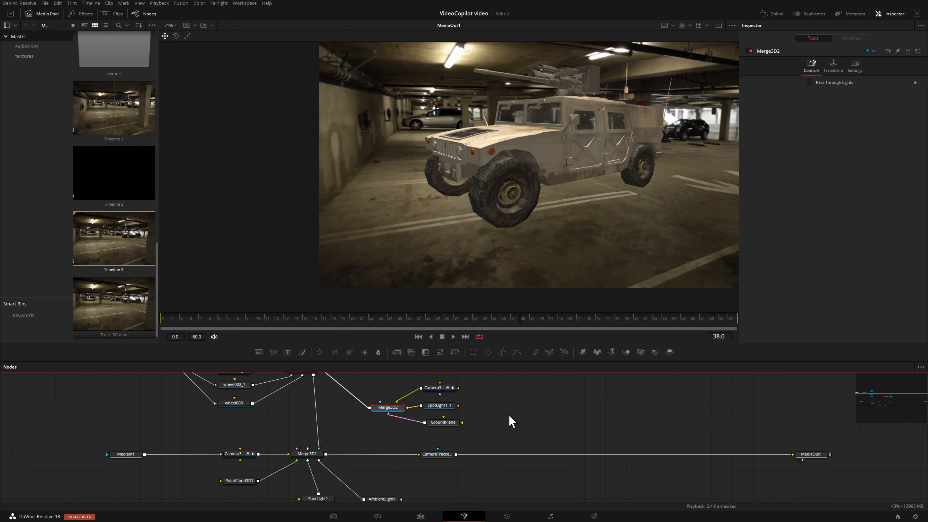
Save the project, add a Renderer3D node near Merge3D2 and connect Merge3D2's output to it
{"action": "key", "text": "ctrl+s"}
{"action": "left_click_drag", "start_coordinate": [667, 355], "coordinate": [504, 436]}
{"action": "left_click_drag", "start_coordinate": [438, 423], "coordinate": [430, 372]}
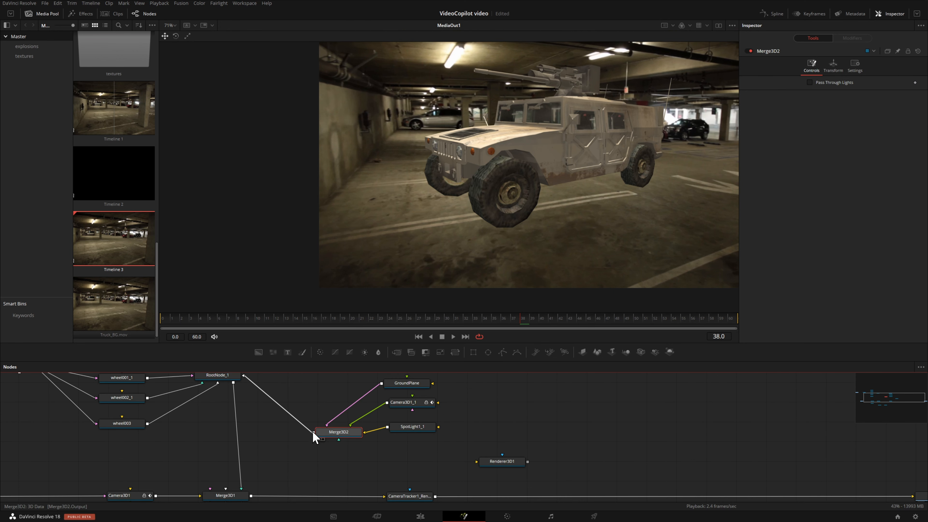
{"action": "left_click_drag", "start_coordinate": [313, 432], "coordinate": [295, 464]}
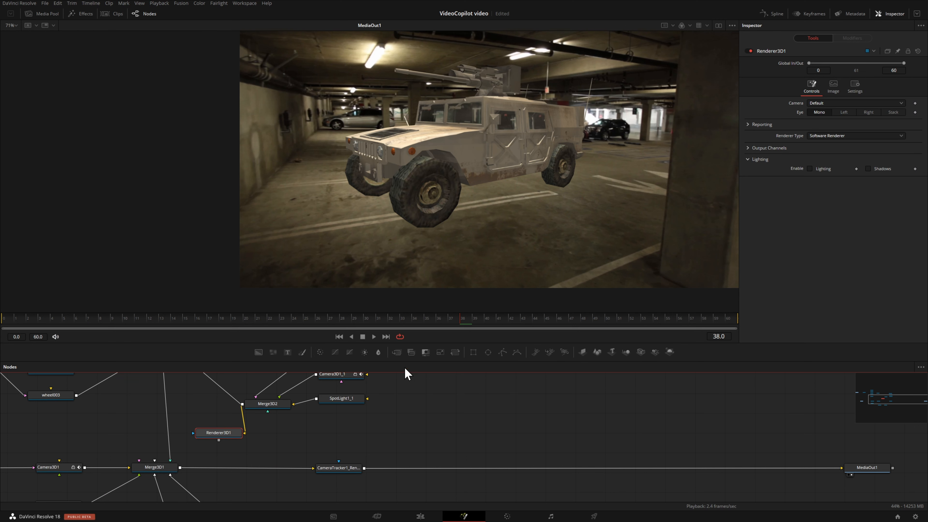
Insert a Merge node between the CameraTracker1 renderer and MediaOut1 and connect Renderer3D1's output to it
{"action": "left_click_drag", "start_coordinate": [396, 352], "coordinate": [479, 458]}
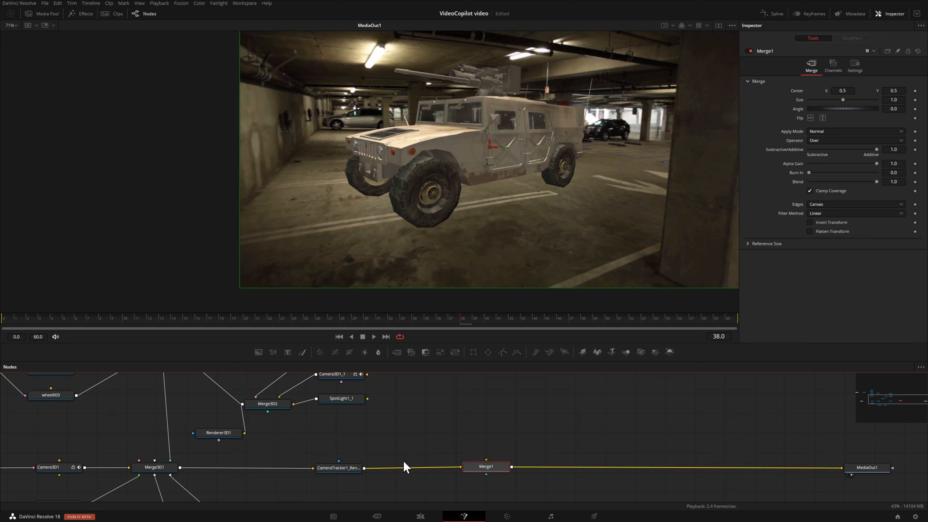
{"action": "left_click_drag", "start_coordinate": [485, 468], "coordinate": [484, 470]}
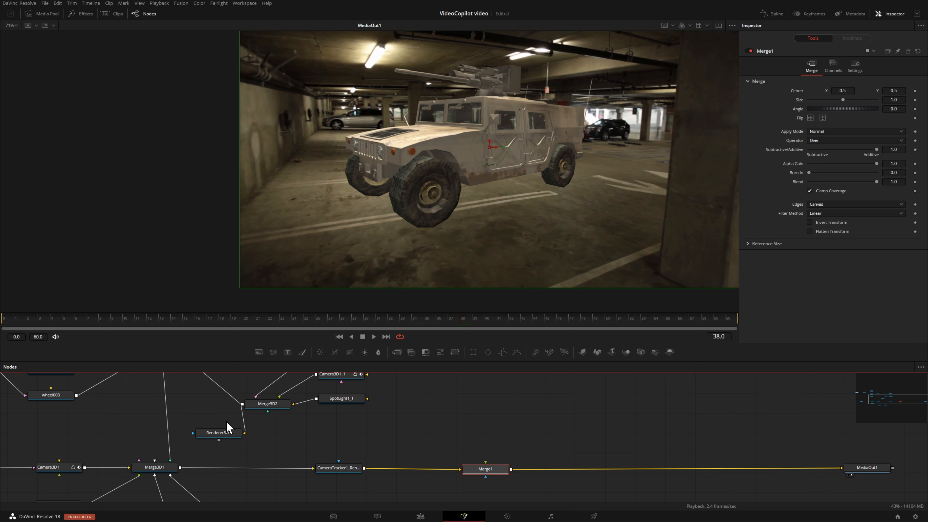
{"action": "left_click_drag", "start_coordinate": [219, 440], "coordinate": [491, 475]}
{"action": "left_click_drag", "start_coordinate": [219, 433], "coordinate": [223, 430]}
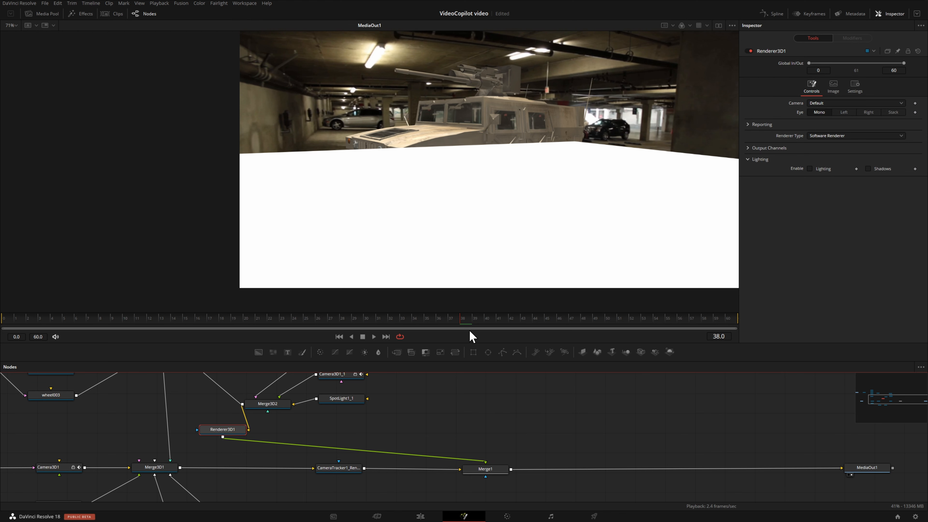
Swap the Merge1 inputs so the vehicle render lies over the ground-plane render
{"action": "left_click", "coordinate": [490, 469]}
{"action": "right_click", "coordinate": [490, 472]}
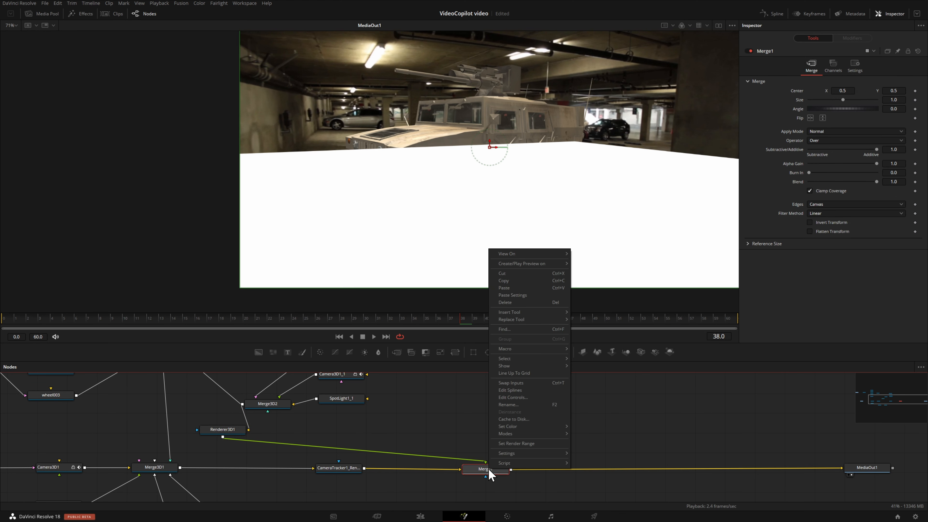
{"action": "left_click", "coordinate": [530, 387]}
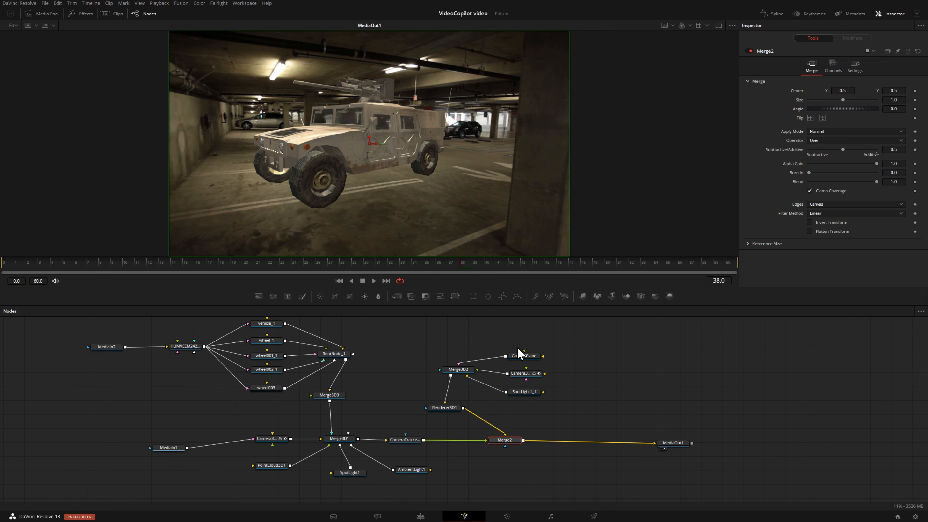
Swap the Merge2 inputs and swap them back to compare the two layer orders
{"action": "right_click", "coordinate": [509, 444]}
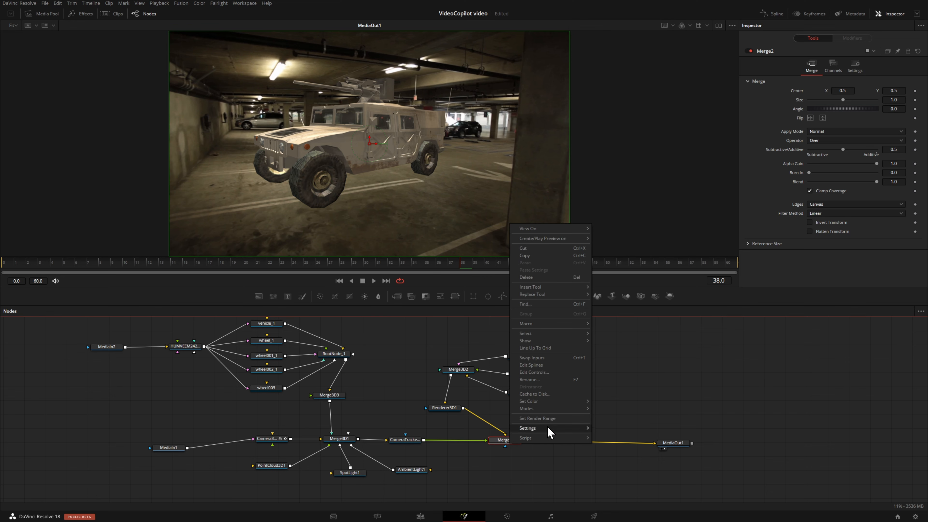
{"action": "left_click", "coordinate": [554, 360]}
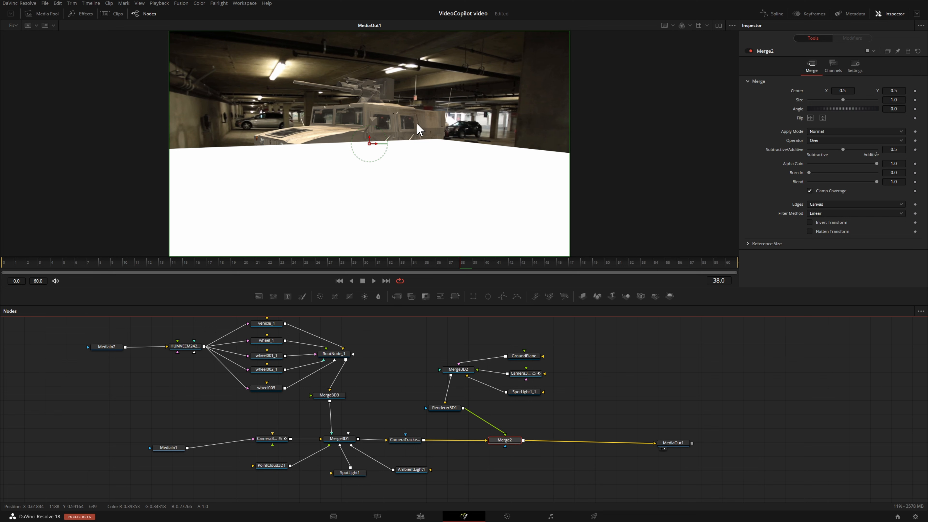
{"action": "right_click", "coordinate": [503, 441]}
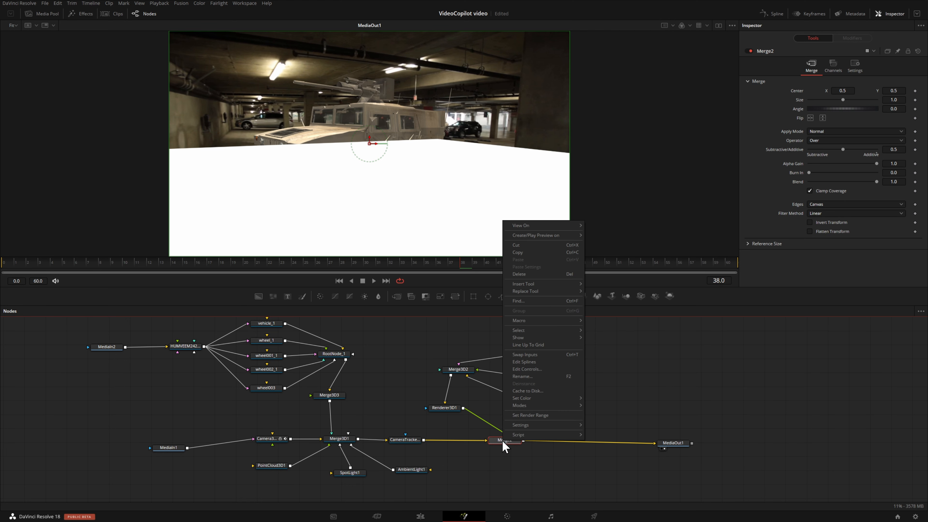
{"action": "left_click", "coordinate": [546, 353]}
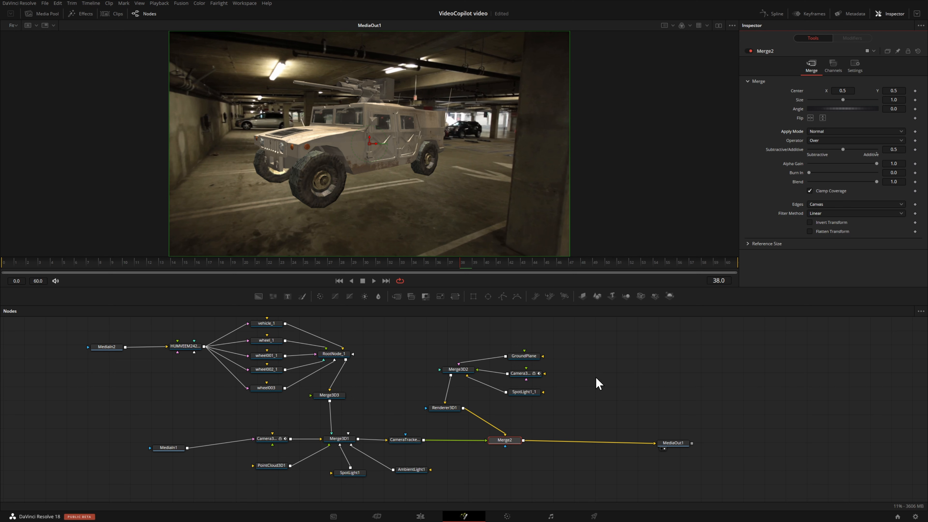
Save the project, switch to the dual-viewer layout and show MediaIn1 in the second viewer
{"action": "key", "text": "ctrl+s"}
{"action": "left_click", "coordinate": [719, 26]}
{"action": "left_click", "coordinate": [159, 454]}
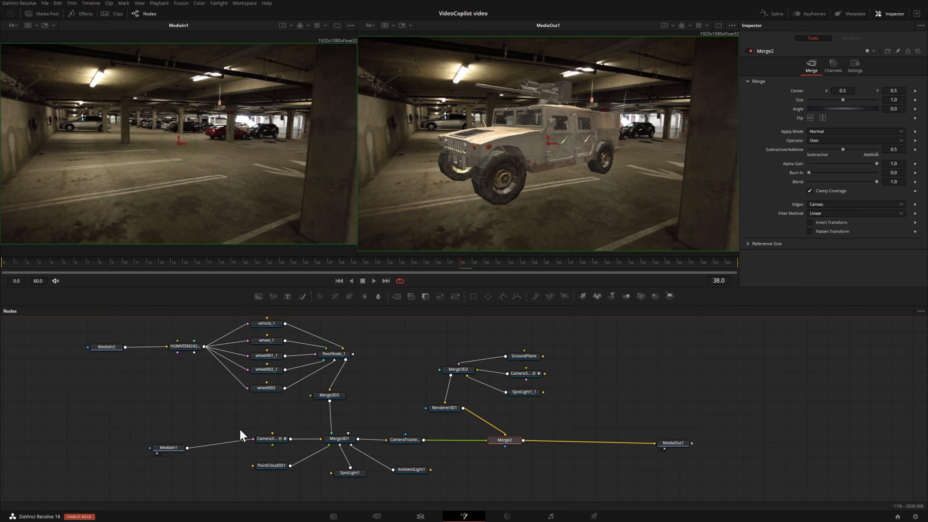
Disconnect MediaIn1 from Camera3D1 and the CameraTracker1 renderer from Merge2, and move MediaIn1 and Merge2 below the other nodes
{"action": "left_click_drag", "start_coordinate": [256, 440], "coordinate": [225, 431]}
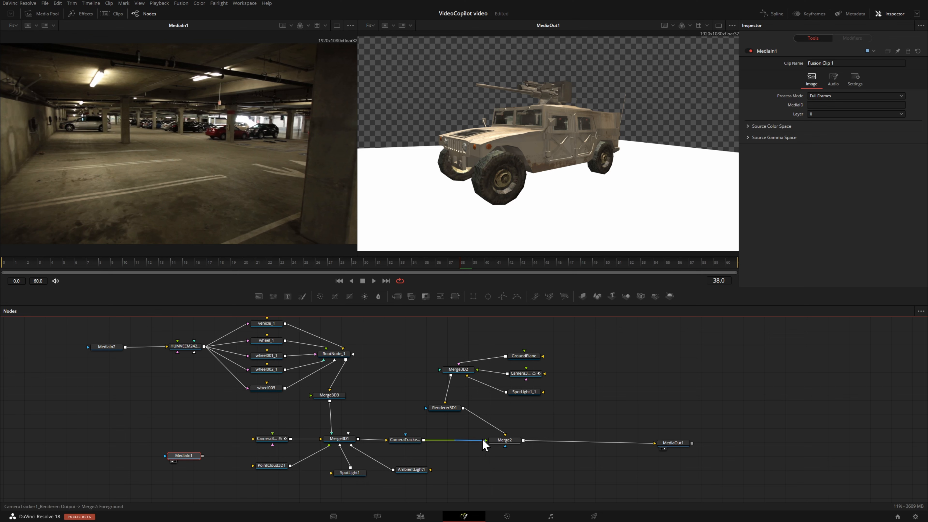
{"action": "left_click_drag", "start_coordinate": [486, 442], "coordinate": [451, 435]}
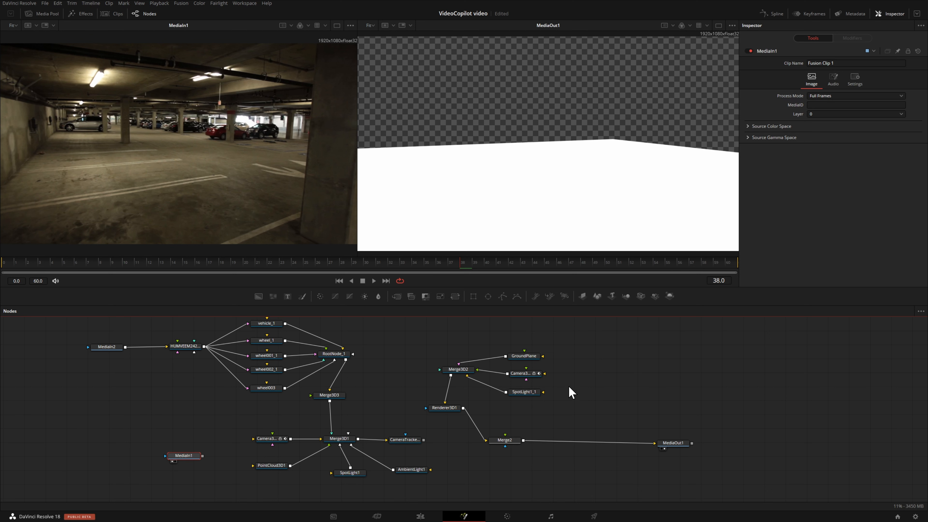
{"action": "left_click_drag", "start_coordinate": [189, 456], "coordinate": [186, 482]}
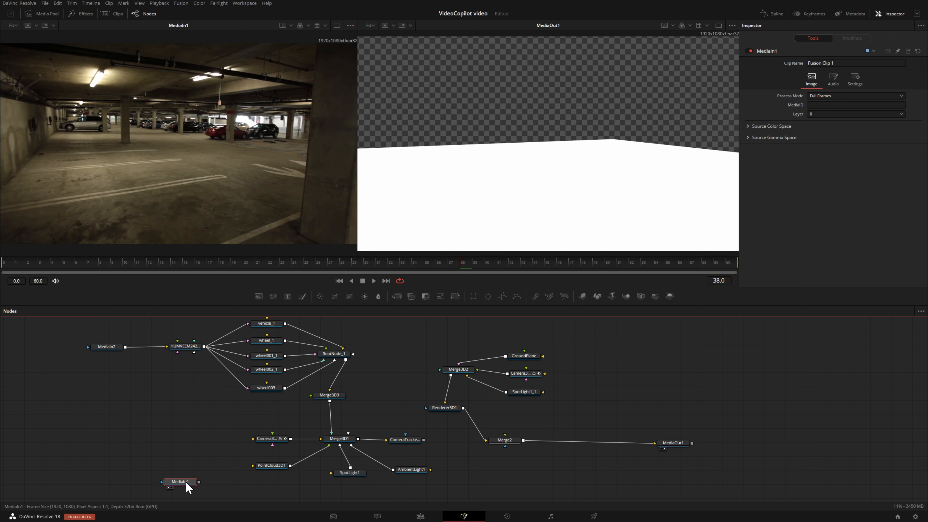
{"action": "left_click_drag", "start_coordinate": [501, 440], "coordinate": [494, 486]}
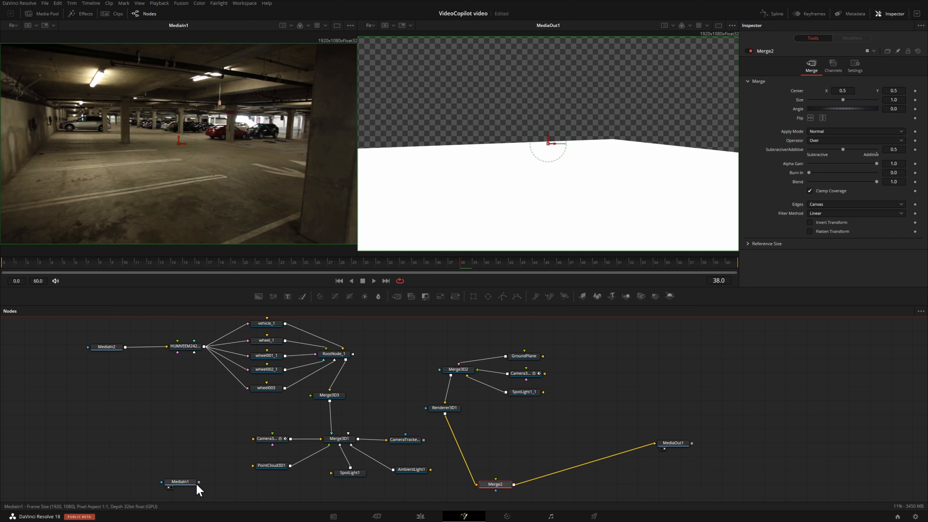
Connect MediaIn1 to Merge2 and swap the merge inputs so the footage becomes the background
{"action": "left_click_drag", "start_coordinate": [189, 489], "coordinate": [505, 490]}
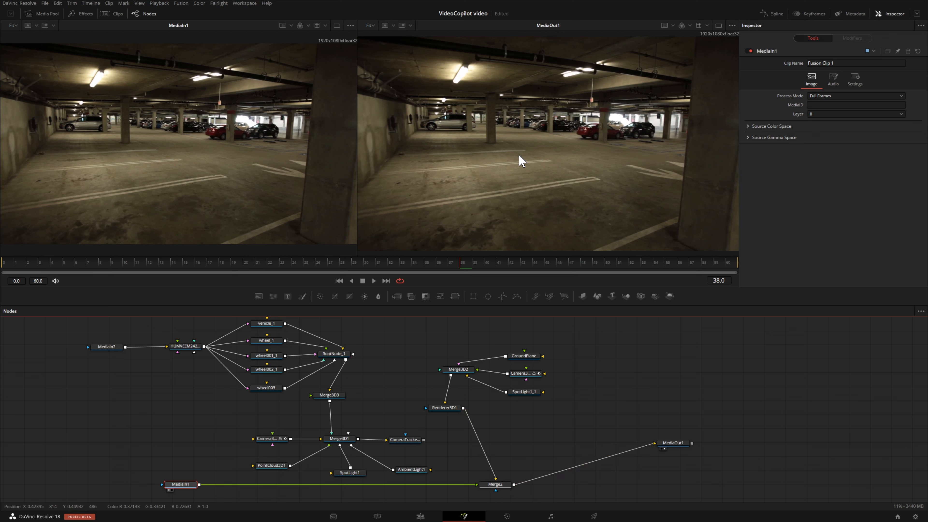
{"action": "left_click", "coordinate": [494, 483]}
{"action": "right_click", "coordinate": [494, 483]}
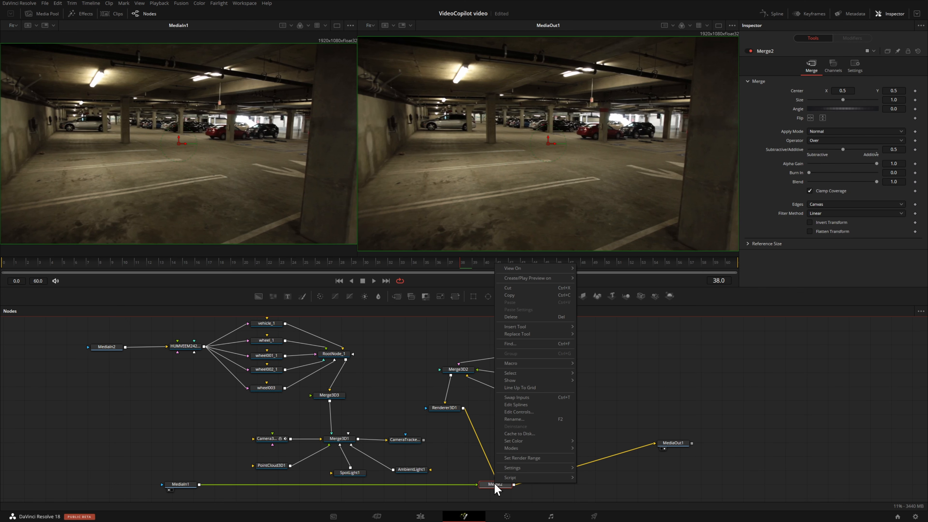
{"action": "left_click", "coordinate": [532, 397]}
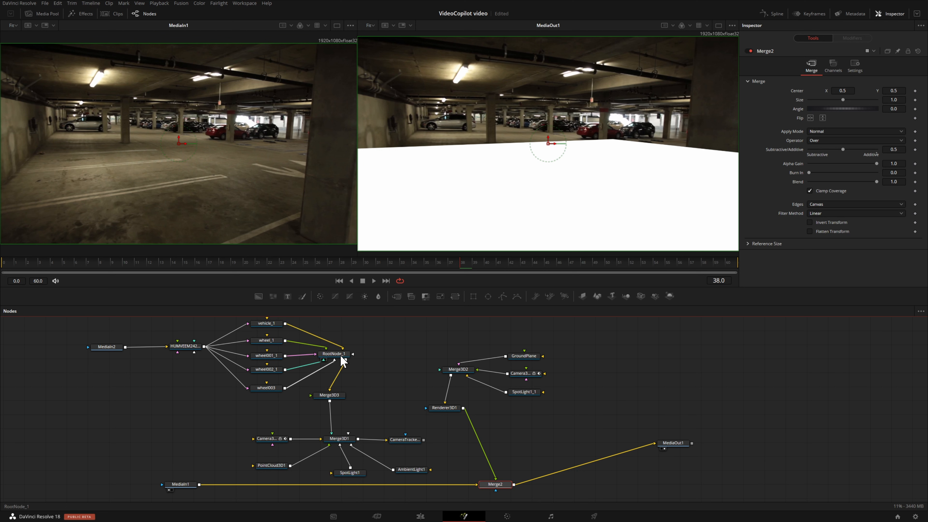
Show RootNode_1 in the MediaIn1 viewer and connect its output to Merge3D2
{"action": "left_click_drag", "start_coordinate": [342, 358], "coordinate": [224, 207]}
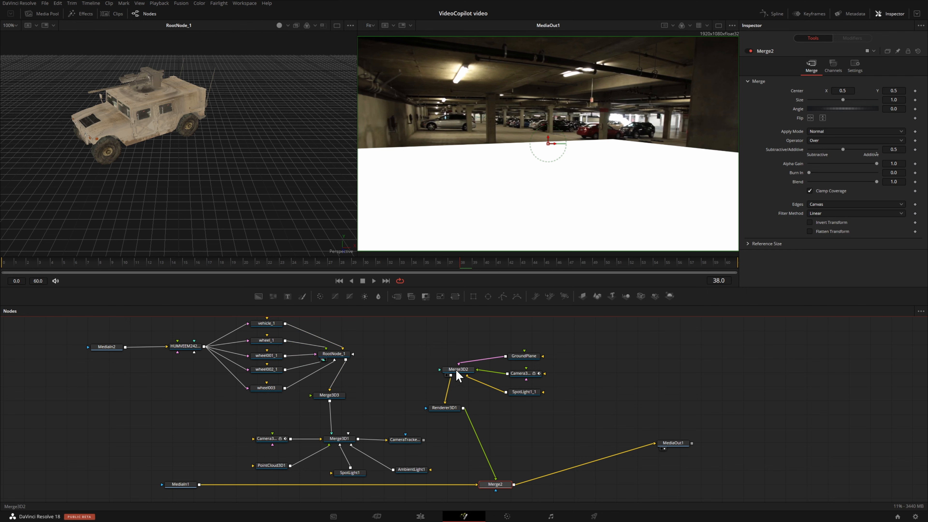
{"action": "left_click_drag", "start_coordinate": [353, 355], "coordinate": [444, 366]}
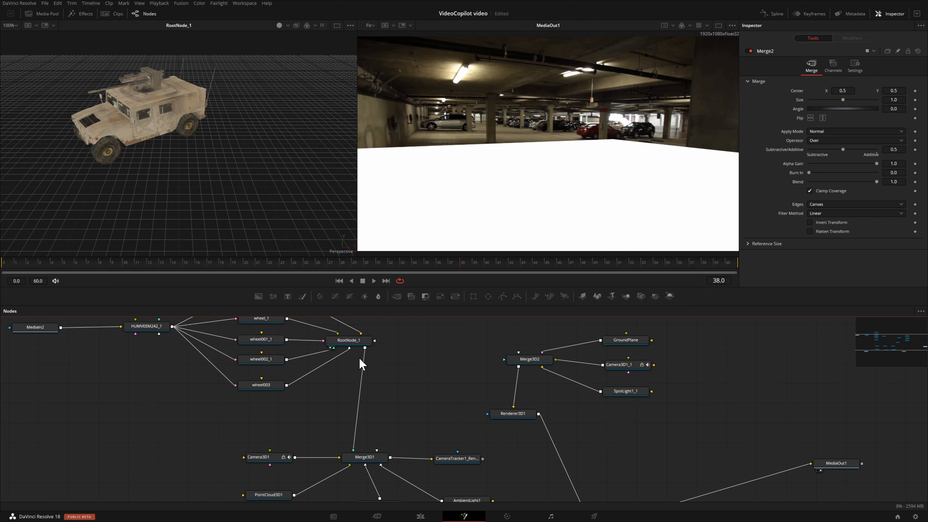
{"action": "scroll", "coordinate": [362, 364], "scroll_direction": "up", "scroll_amount": 3}
{"action": "left_click_drag", "start_coordinate": [371, 337], "coordinate": [703, 368]}
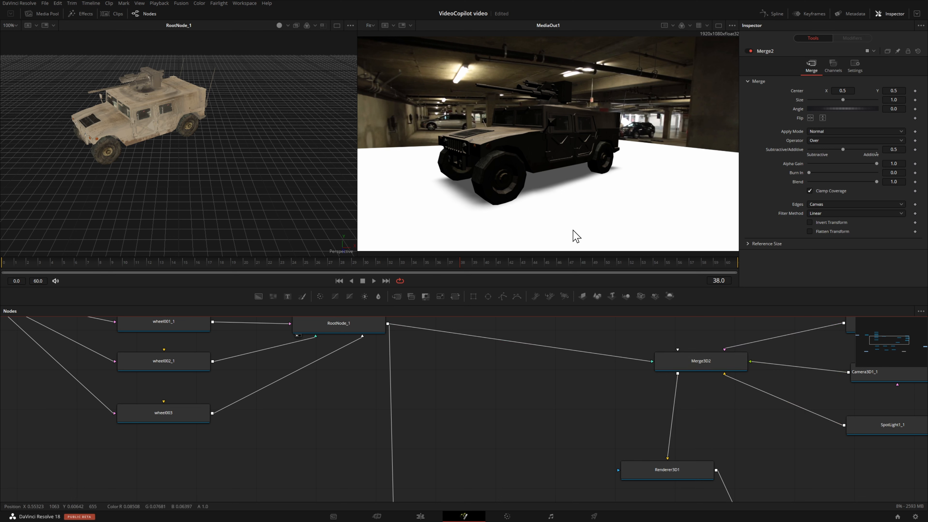
{"action": "scroll", "coordinate": [484, 371], "scroll_direction": "down", "scroll_amount": 5}
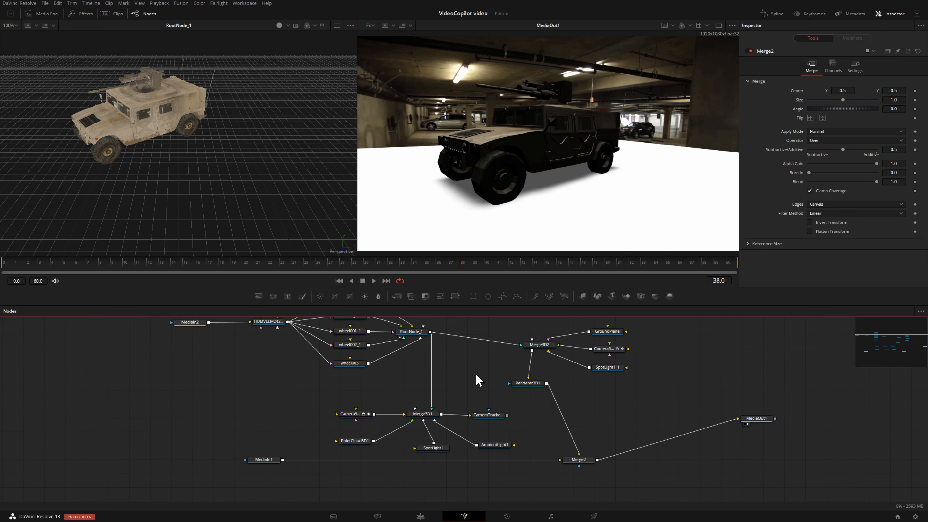
Insert an Override 3D node between RootNode_1 and Merge3D2 and enable Do Unseen By Cameras with Unseen by Cameras
{"action": "scroll", "coordinate": [479, 380], "scroll_direction": "up", "scroll_amount": 4}
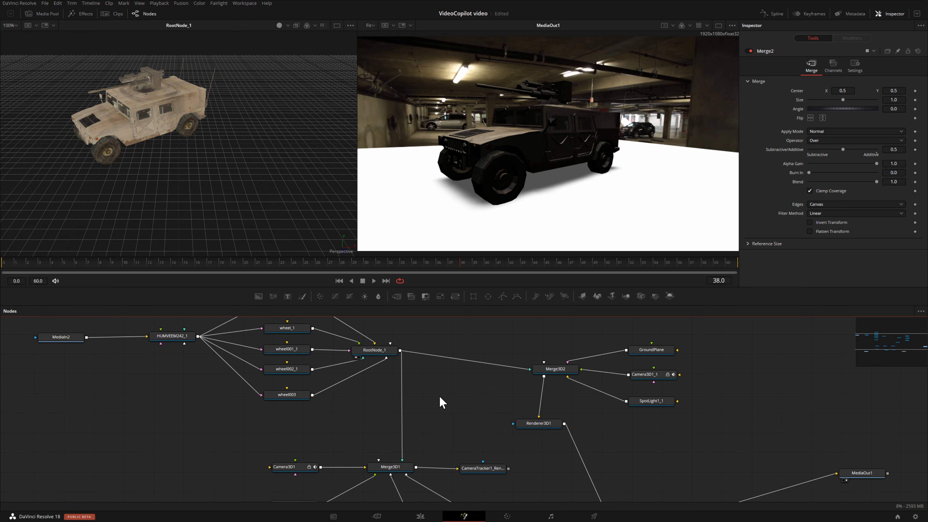
{"action": "key", "text": "shift+space"}
{"action": "type", "text": "overr"}
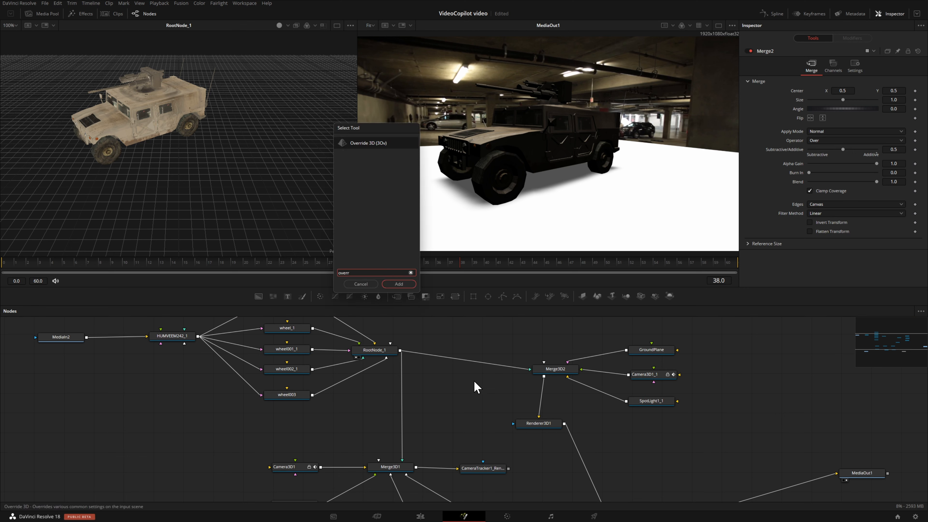
{"action": "left_click", "coordinate": [399, 284]}
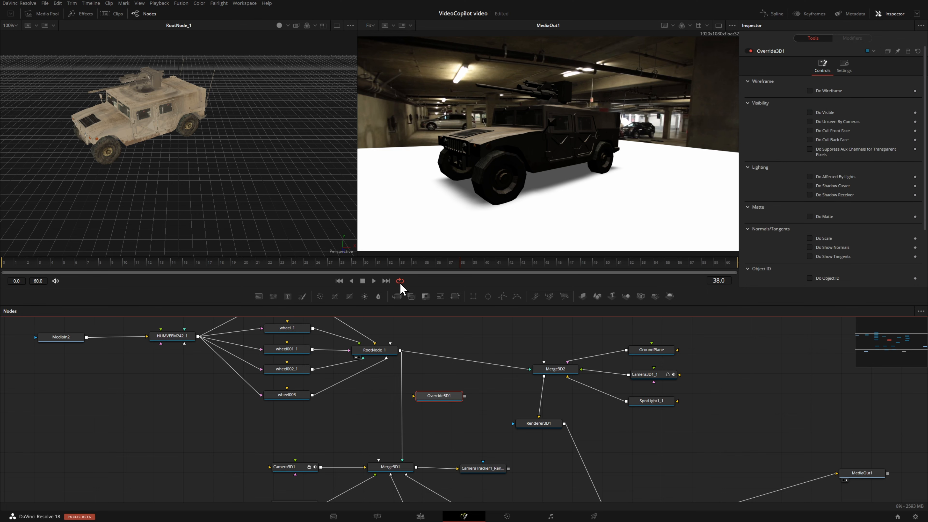
{"action": "left_click_drag", "start_coordinate": [441, 395], "coordinate": [468, 368]}
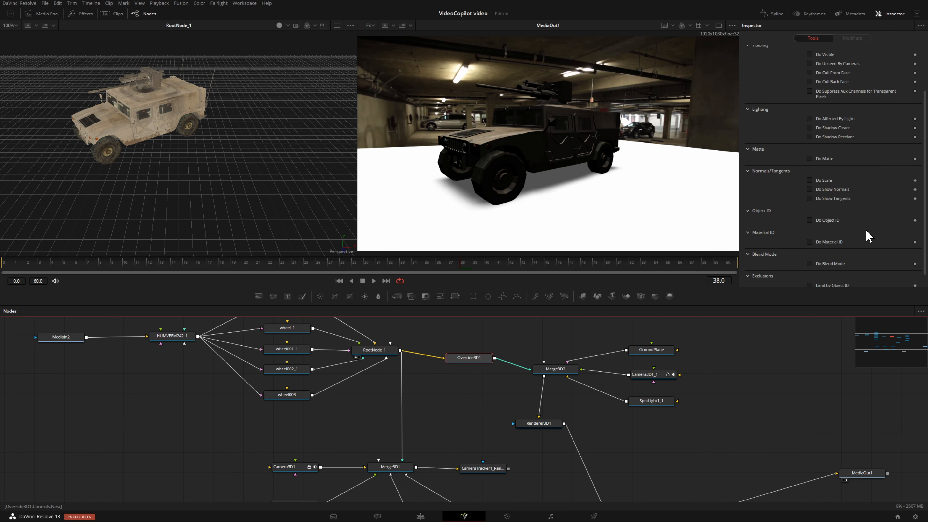
{"action": "left_click", "coordinate": [827, 122]}
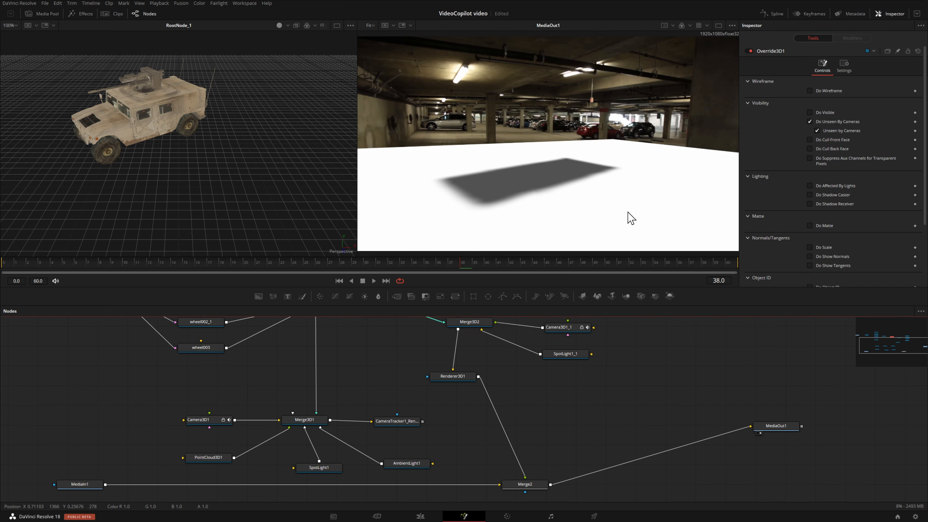
Set Merge2's apply mode to Multiply and check the shadow against the footage at frames 43, 50 and 41
{"action": "left_click", "coordinate": [530, 489]}
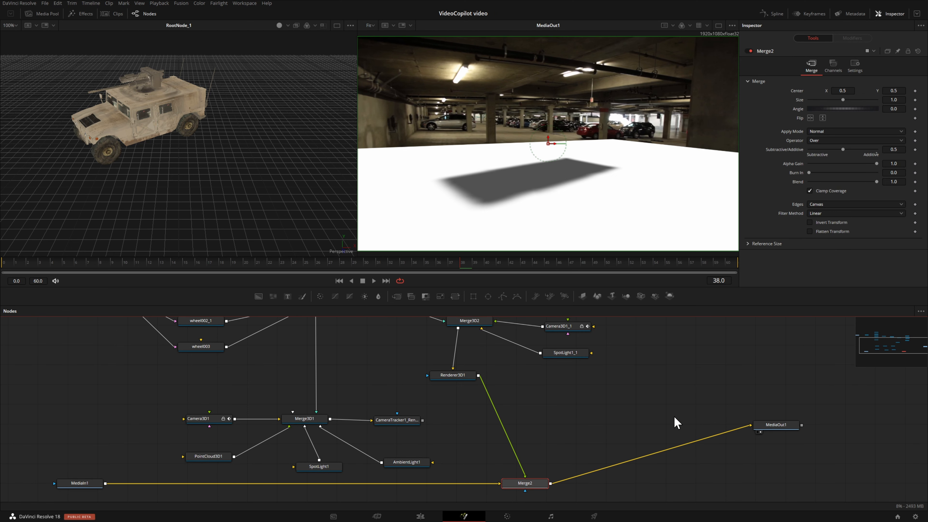
{"action": "left_click", "coordinate": [840, 132]}
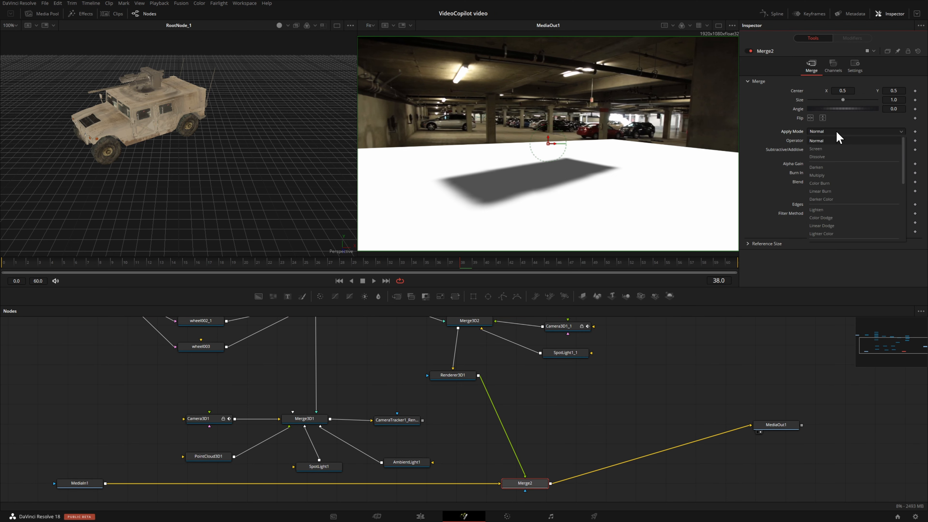
{"action": "left_click", "coordinate": [837, 177]}
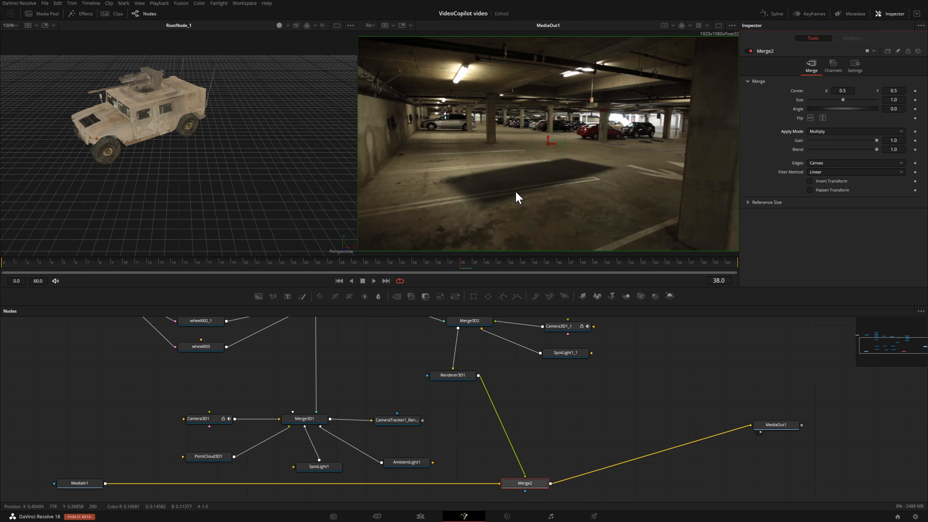
{"action": "left_click", "coordinate": [481, 264]}
{"action": "left_click_drag", "start_coordinate": [509, 264], "coordinate": [529, 263]}
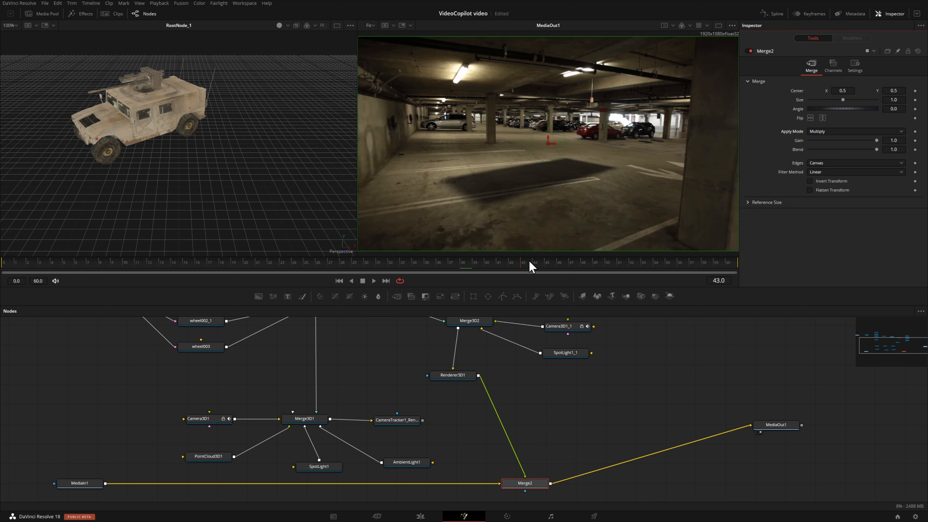
{"action": "left_click", "coordinate": [616, 267]}
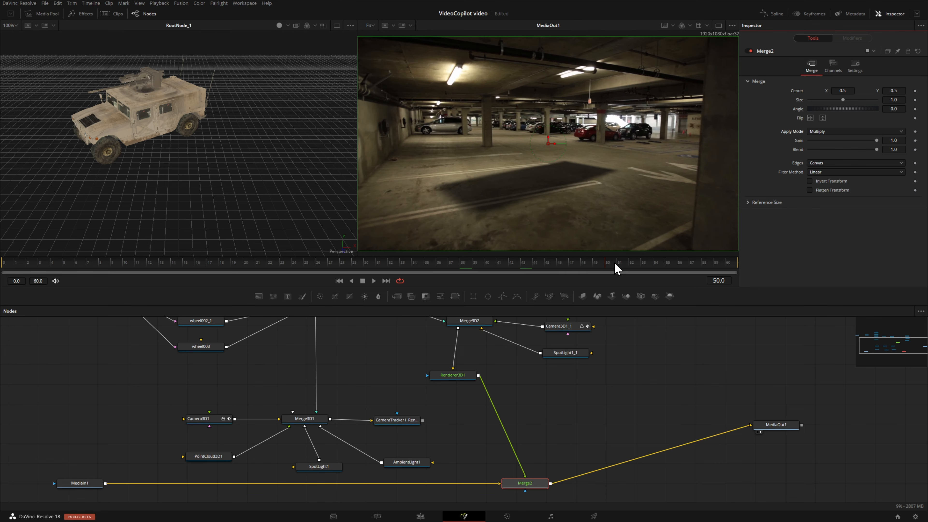
{"action": "left_click_drag", "start_coordinate": [542, 266], "coordinate": [499, 266]}
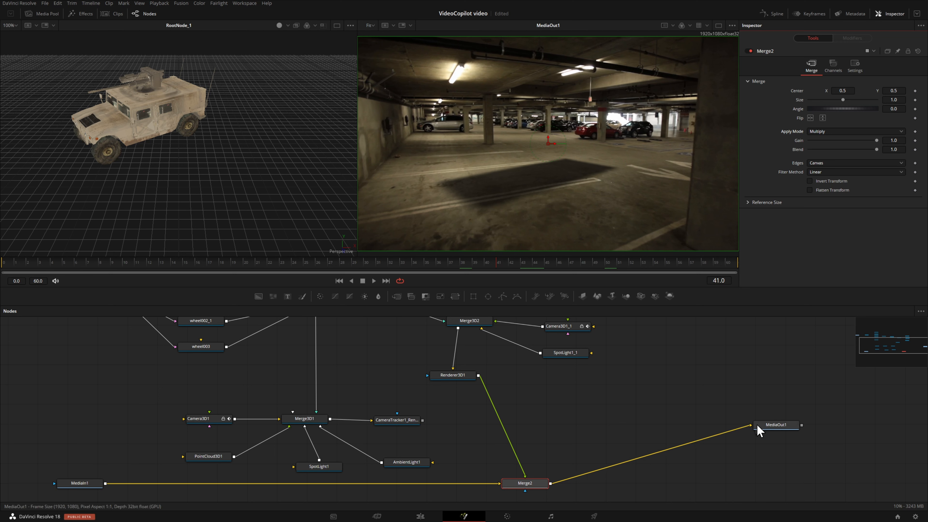
Disconnect MediaOut1 from Merge2
{"action": "left_click_drag", "start_coordinate": [719, 437], "coordinate": [694, 442]}
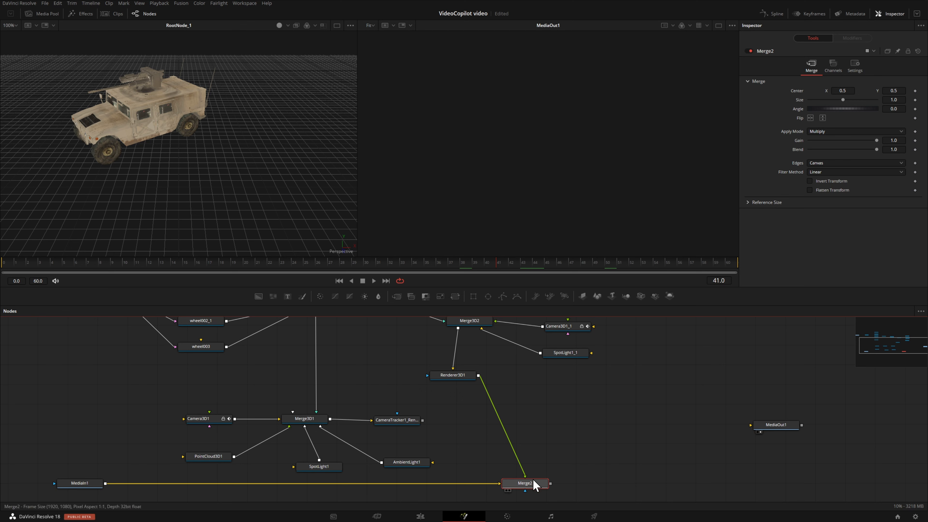
Merge the CameraTracker1 renderer output with Merge2 in a new Merge node, view both merges, and swap the new node's inputs
{"action": "left_click_drag", "start_coordinate": [530, 488], "coordinate": [121, 87]}
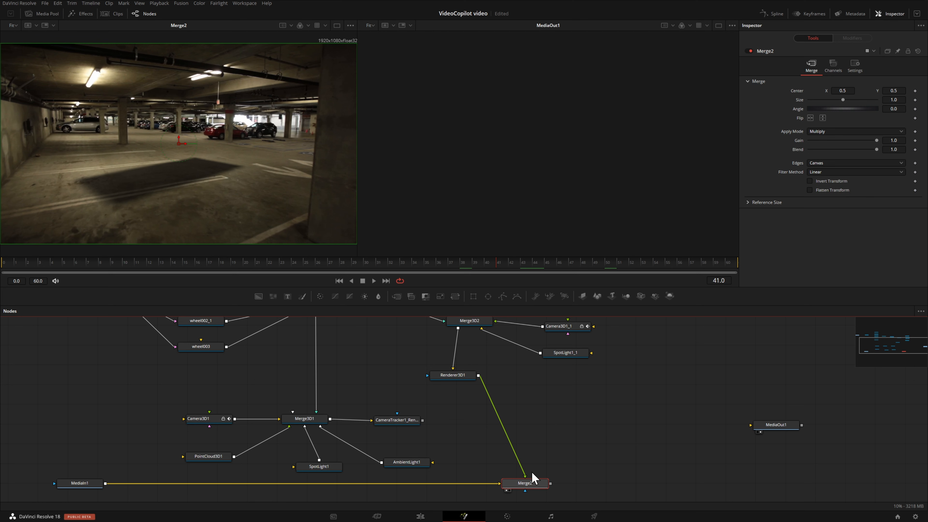
{"action": "left_click_drag", "start_coordinate": [550, 486], "coordinate": [423, 422]}
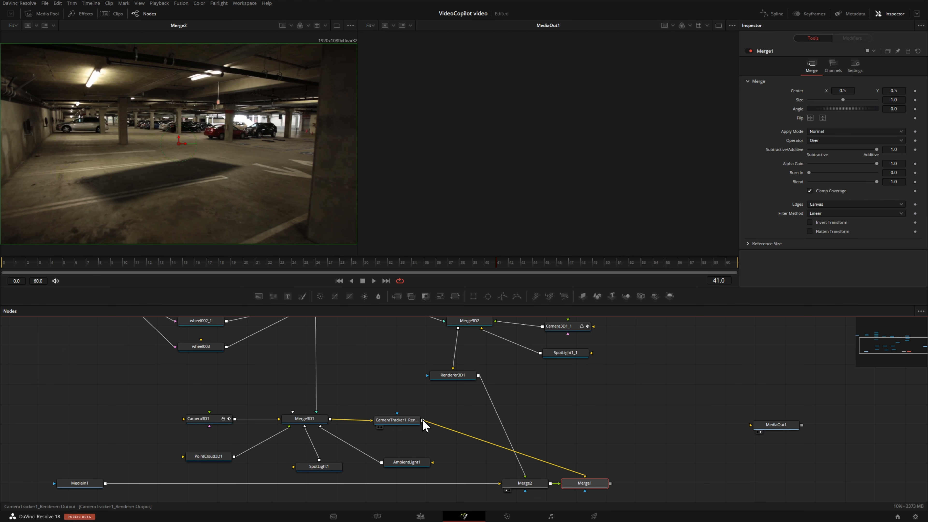
{"action": "left_click_drag", "start_coordinate": [595, 488], "coordinate": [551, 183]}
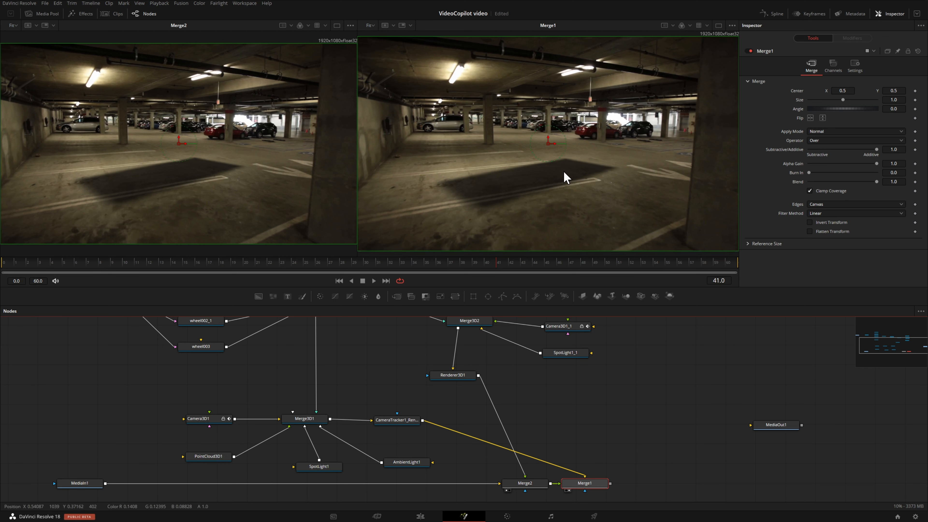
{"action": "right_click", "coordinate": [588, 486]}
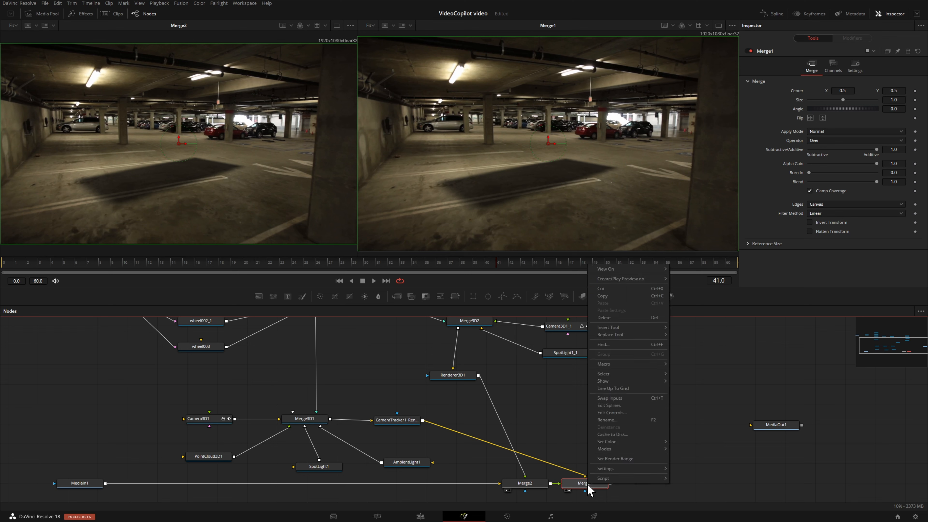
{"action": "left_click", "coordinate": [628, 398]}
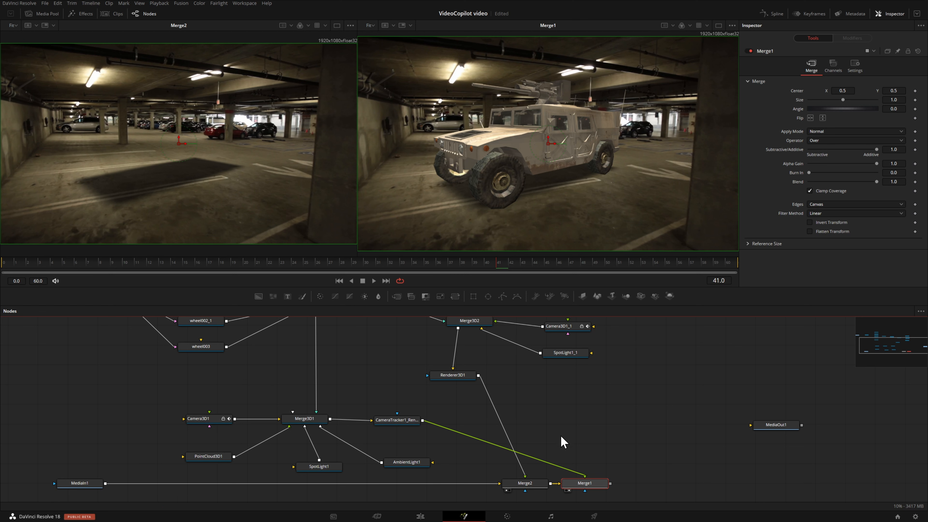
Connect Merge1 to MediaOut1, view MediaOut1, and space Merge2 farther from Merge1
{"action": "left_click_drag", "start_coordinate": [610, 483], "coordinate": [758, 432]}
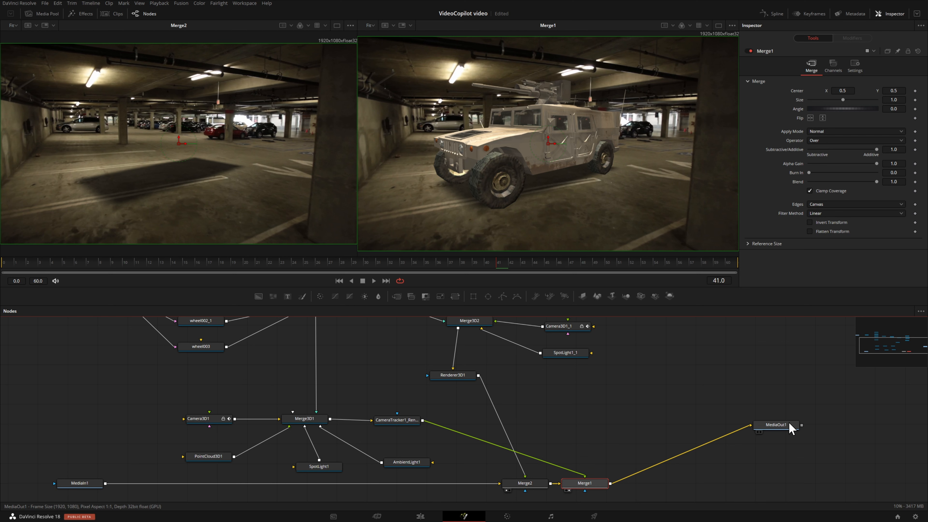
{"action": "left_click_drag", "start_coordinate": [787, 431], "coordinate": [526, 181]}
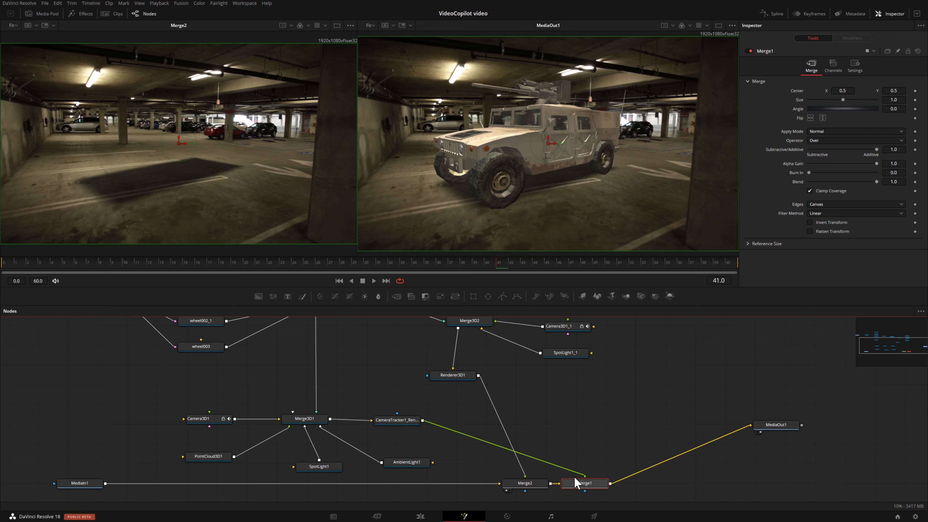
{"action": "left_click_drag", "start_coordinate": [523, 484], "coordinate": [505, 483]}
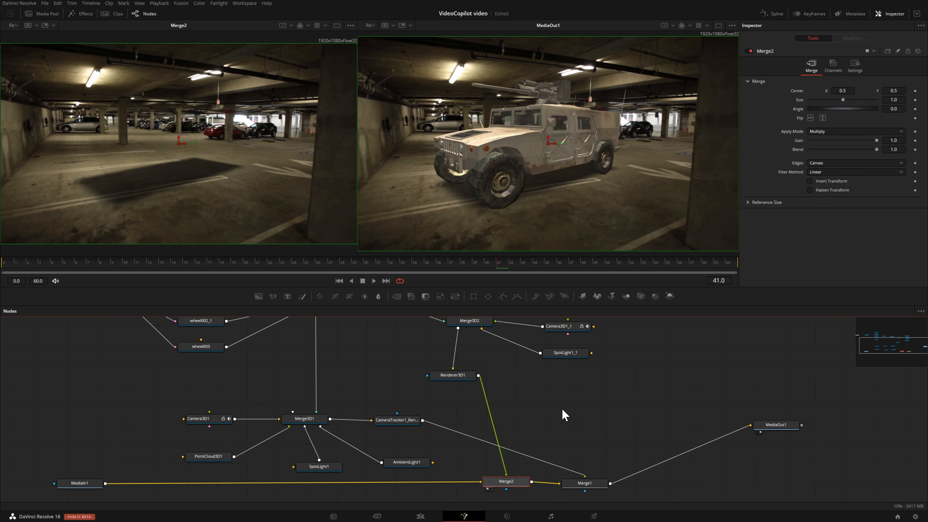
{"action": "left_click_drag", "start_coordinate": [502, 481], "coordinate": [497, 482]}
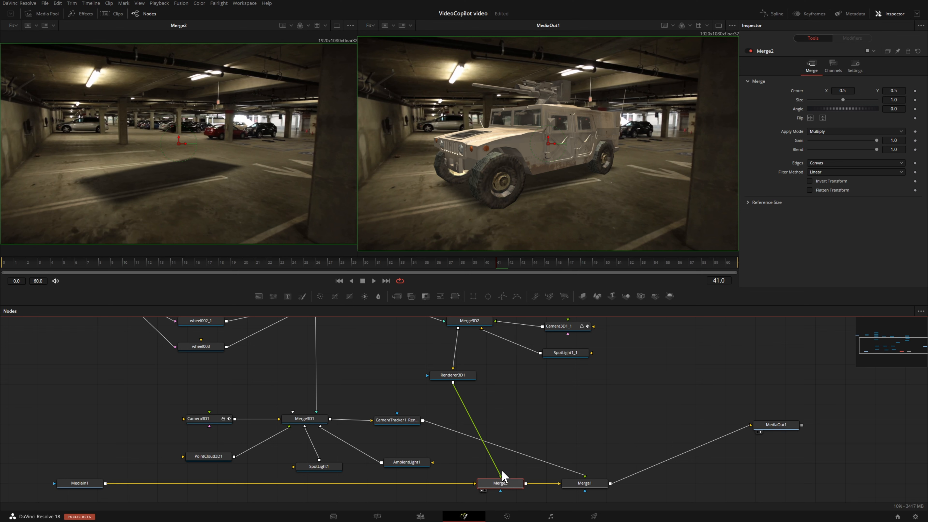
Toggle Merge1 and Merge2 off and on to compare the composite with and without the vehicle and its shadow
{"action": "left_click", "coordinate": [585, 486]}
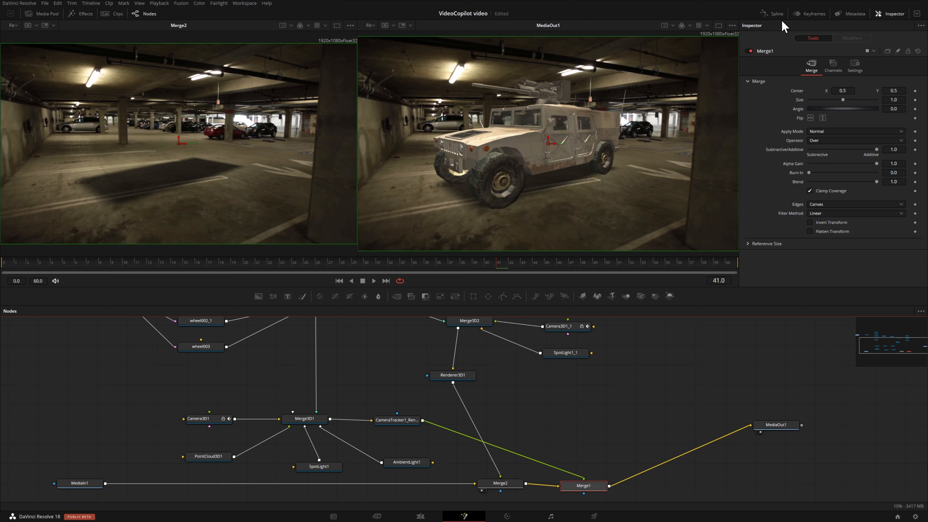
{"action": "left_click", "coordinate": [749, 51]}
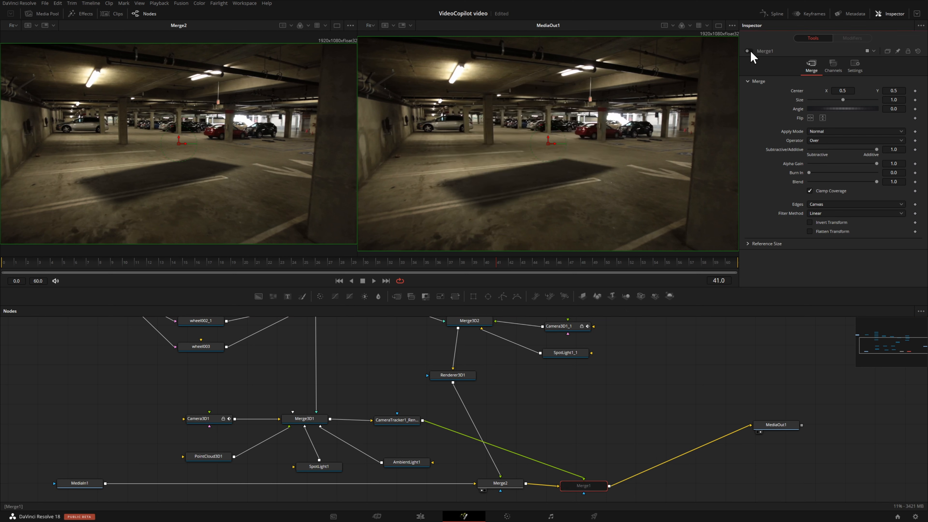
{"action": "left_click", "coordinate": [749, 51]}
{"action": "left_click", "coordinate": [749, 52]}
{"action": "left_click", "coordinate": [749, 51]}
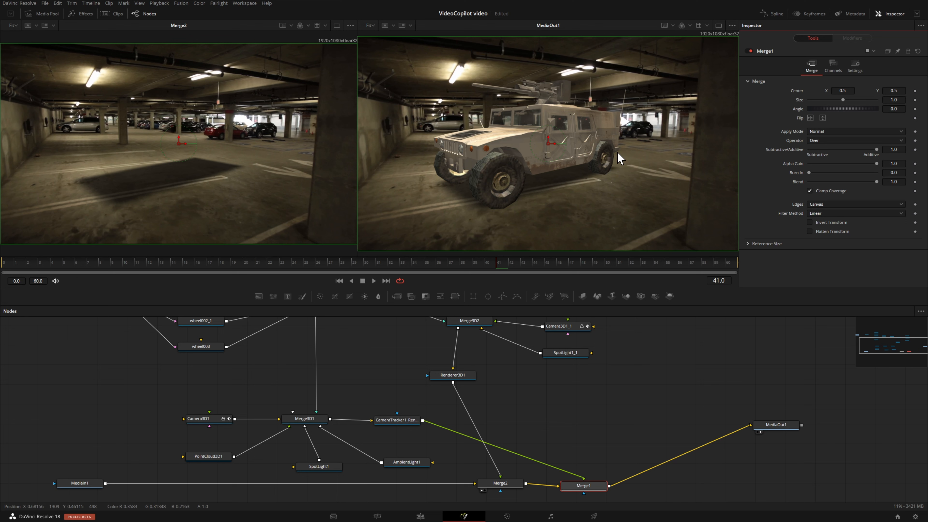
{"action": "left_click", "coordinate": [502, 487]}
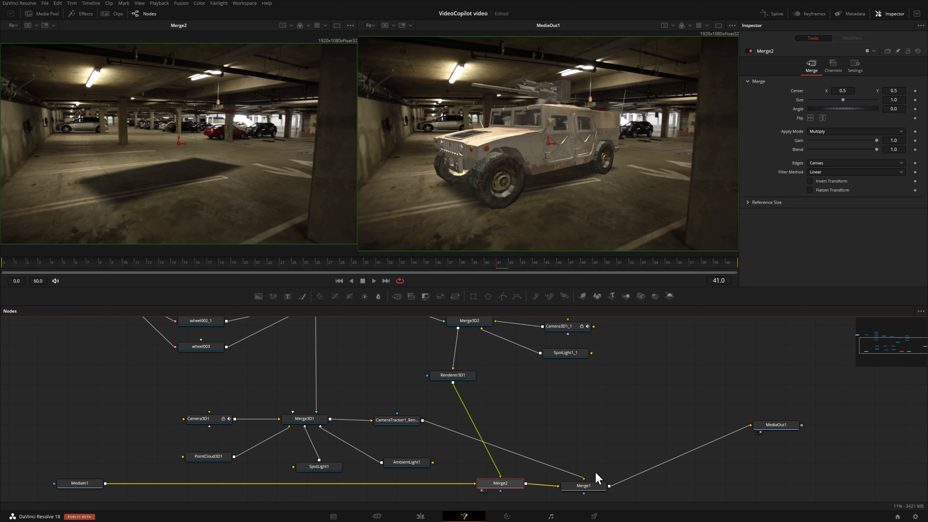
{"action": "left_click", "coordinate": [748, 52]}
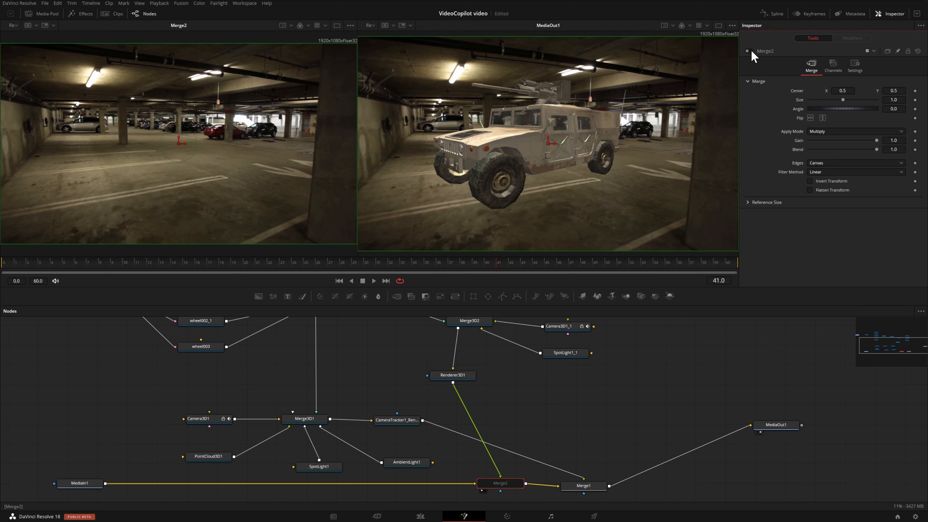
{"action": "left_click", "coordinate": [751, 51]}
{"action": "left_click", "coordinate": [751, 51]}
{"action": "left_click", "coordinate": [751, 52]}
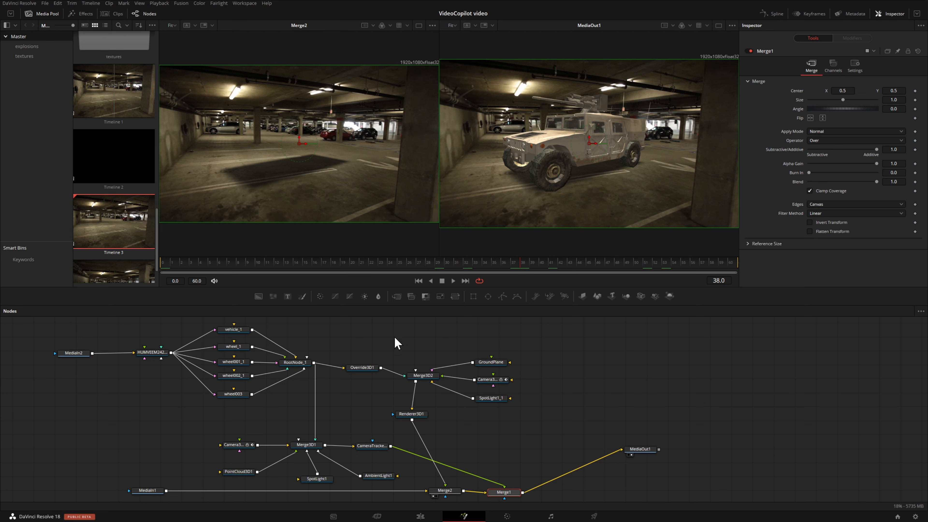
Align Override3D1, Merge3D2 and Renderer3D1 in one vertical column in the shadow branch
{"action": "left_click_drag", "start_coordinate": [363, 368], "coordinate": [418, 343]}
{"action": "left_click_drag", "start_coordinate": [417, 415], "coordinate": [422, 414]}
{"action": "left_click_drag", "start_coordinate": [424, 376], "coordinate": [425, 377]}
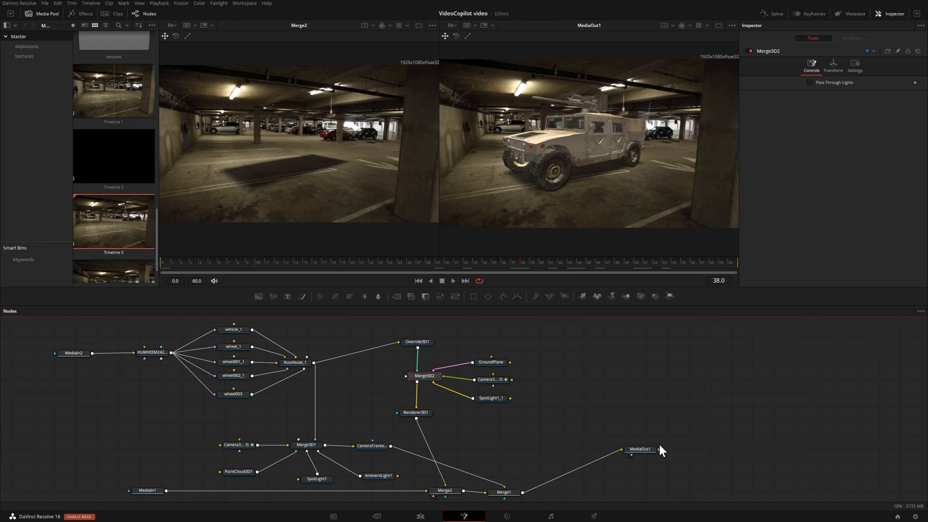
Add an Underlay node and resize it around the shadow branch from Override3D1 to Renderer3D1, including the ground plane, camera and spotlight
{"action": "left_click", "coordinate": [576, 392]}
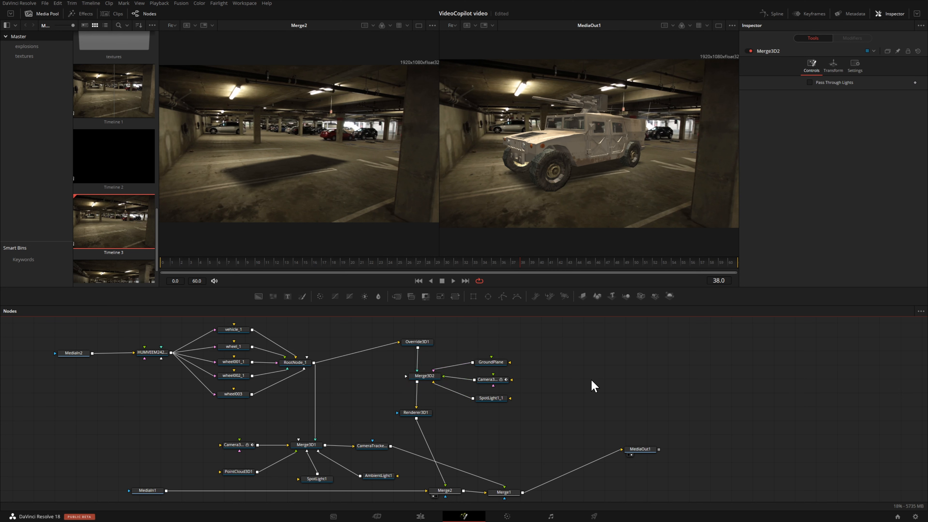
{"action": "key", "text": "shift+space"}
{"action": "type", "text": "overr"}
{"action": "key", "text": "BackSpace"}
{"action": "key", "text": "BackSpace"}
{"action": "key", "text": "BackSpace"}
{"action": "key", "text": "BackSpace"}
{"action": "key", "text": "BackSpace"}
{"action": "type", "text": "under"}
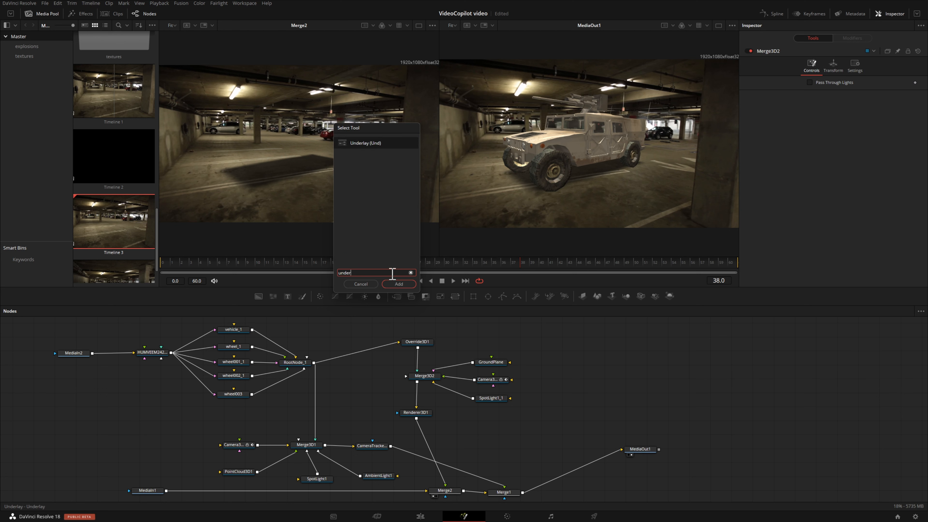
{"action": "left_click", "coordinate": [399, 284]}
{"action": "left_click_drag", "start_coordinate": [585, 381], "coordinate": [415, 327]}
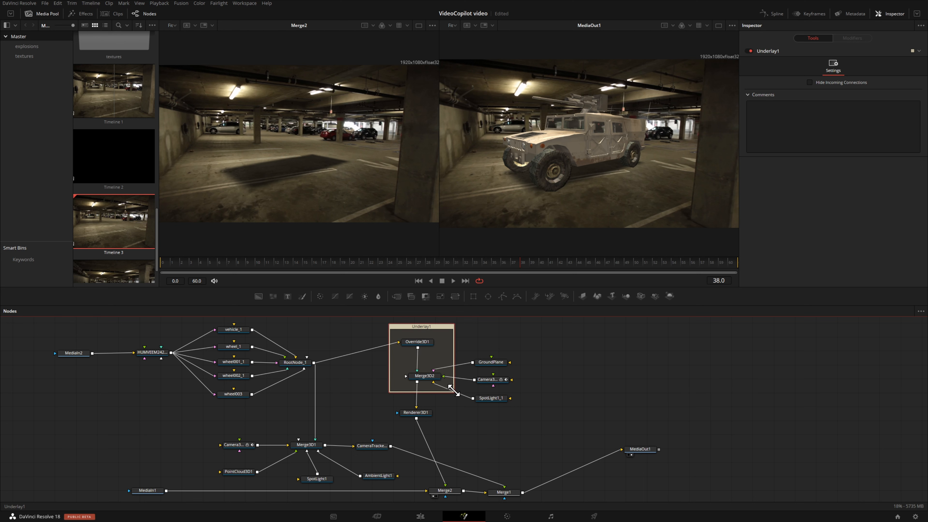
{"action": "left_click_drag", "start_coordinate": [446, 393], "coordinate": [539, 419]}
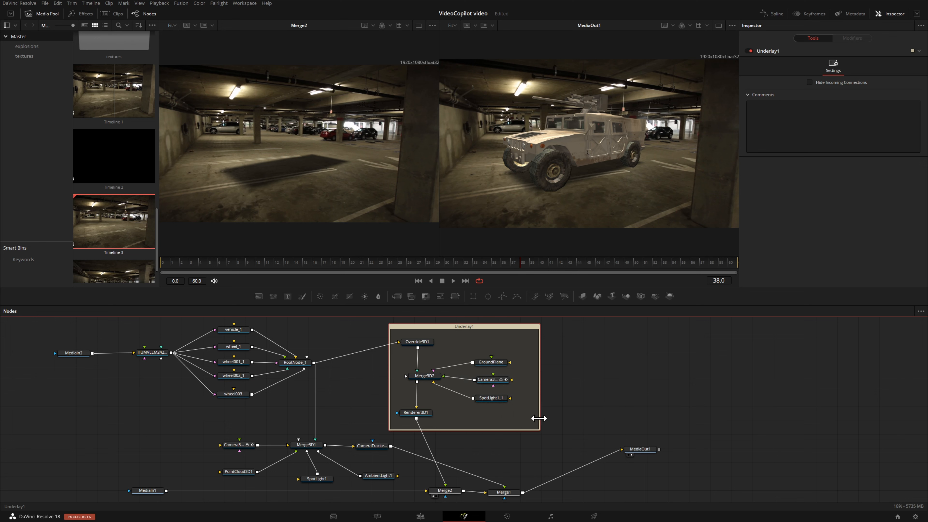
Comment the shadow branch's underlay as "shadow" and colour it Lime
{"action": "left_click", "coordinate": [811, 127]}
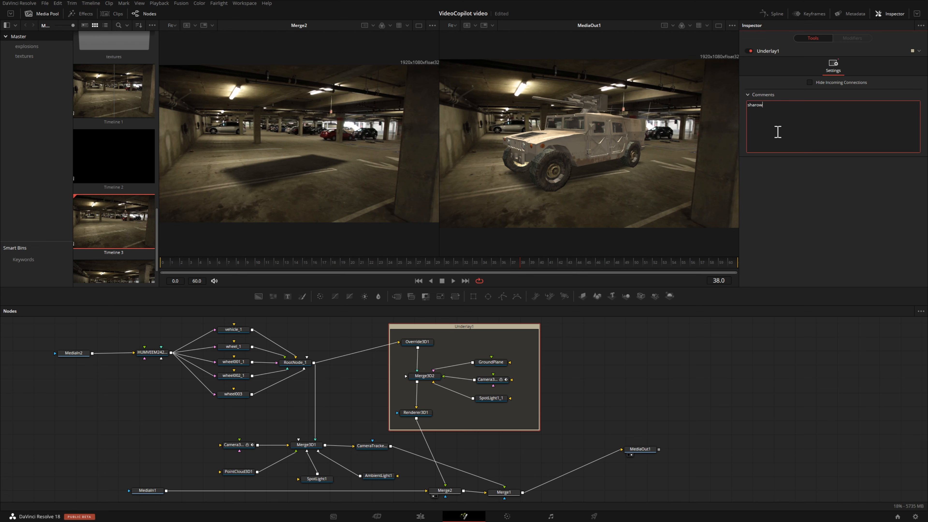
{"action": "type", "text": "shadow"}
{"action": "left_click", "coordinate": [919, 51]}
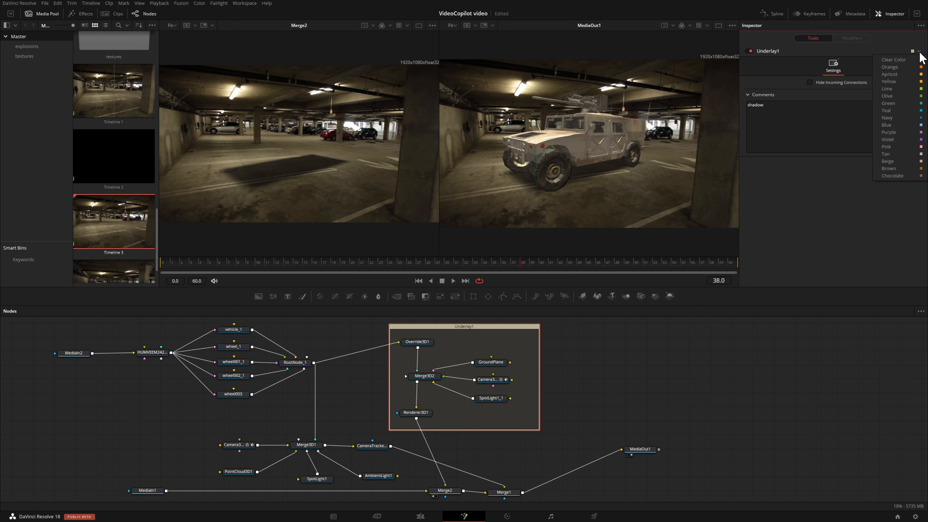
{"action": "left_click", "coordinate": [908, 89]}
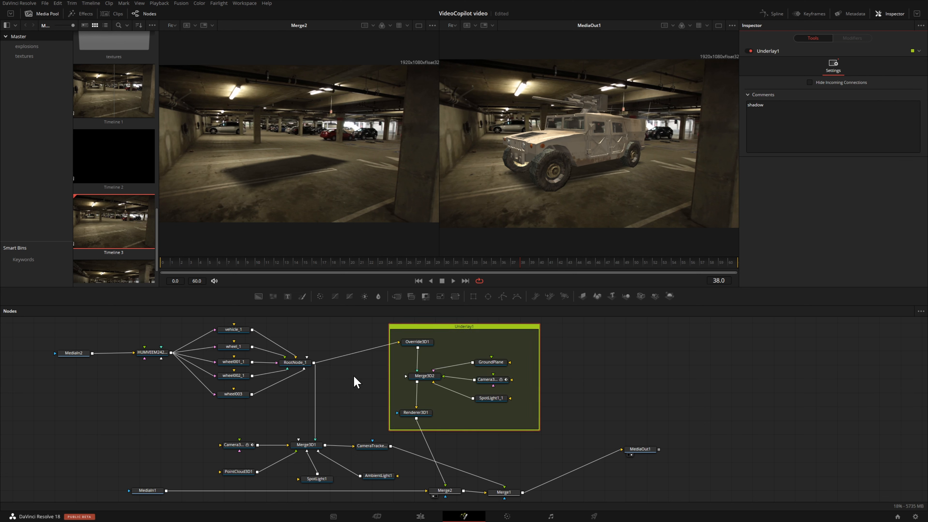
Add a second Underlay and resize it around the Humvee model nodes from the HUMVEE mesh to RootNode_1
{"action": "key", "text": "shift+space"}
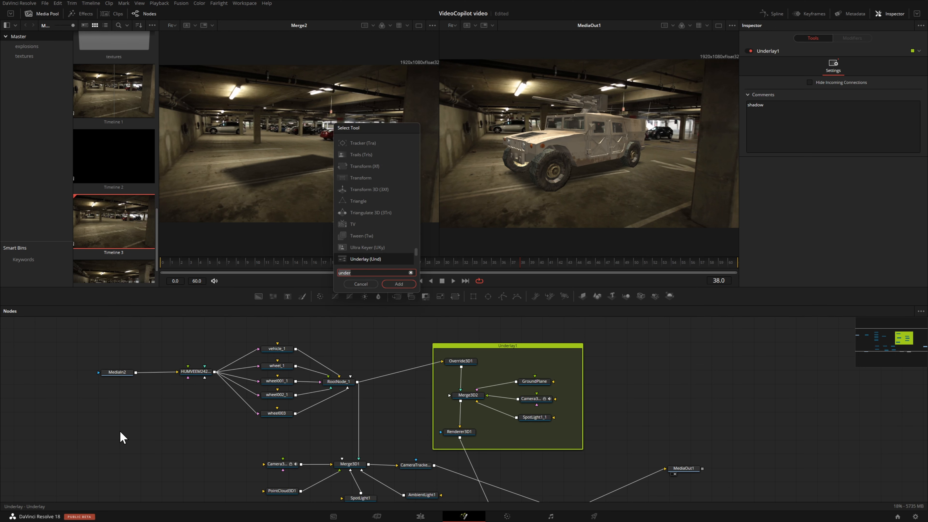
{"action": "key", "text": "Return"}
{"action": "left_click_drag", "start_coordinate": [105, 424], "coordinate": [178, 330]}
{"action": "left_click_drag", "start_coordinate": [225, 394], "coordinate": [390, 427]}
Colour the model's underlay Navy and comment it as "3d model"
{"action": "left_click", "coordinate": [919, 52]}
{"action": "left_click", "coordinate": [907, 118]}
{"action": "left_click", "coordinate": [771, 118]}
{"action": "type", "text": "3d model"}
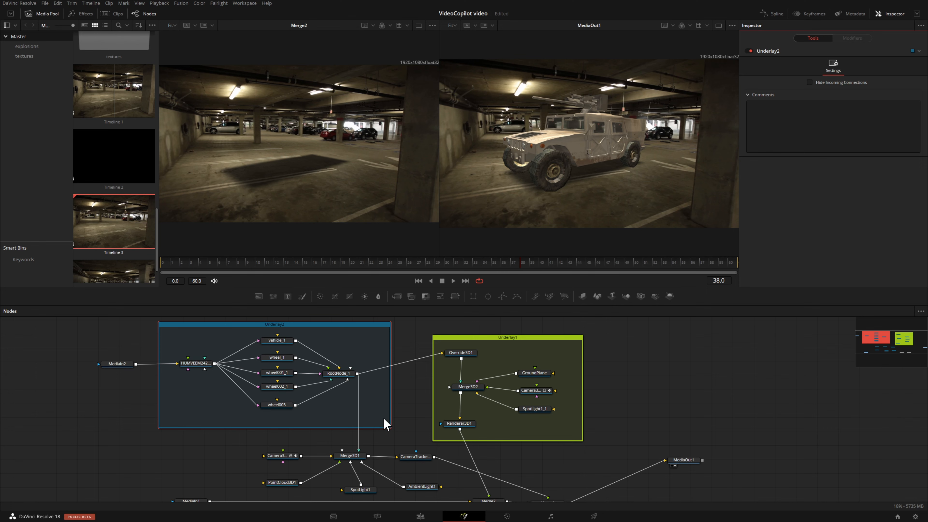
{"action": "left_click", "coordinate": [771, 118]}
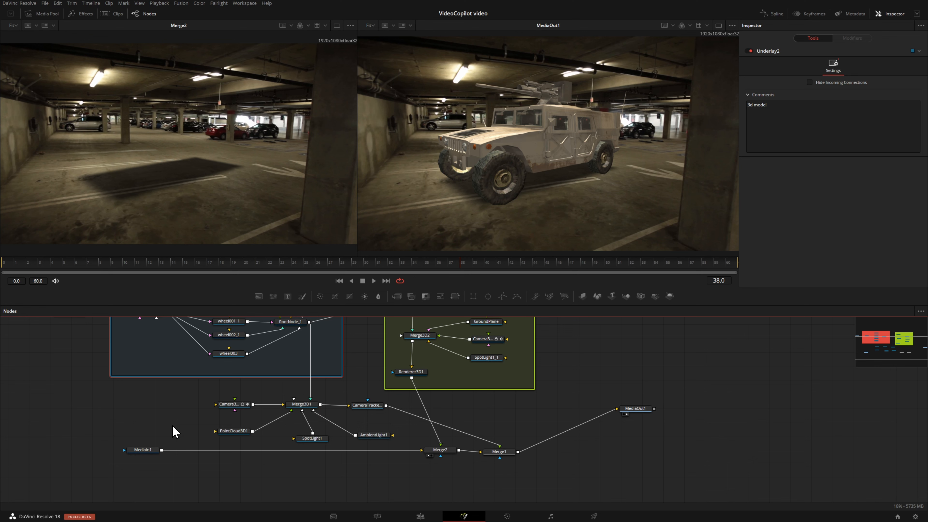
Move MediaIn1, Merge2, Merge1 and MediaOut1 into a row below the 3D scene nodes
{"action": "left_click_drag", "start_coordinate": [140, 451], "coordinate": [109, 491]}
{"action": "left_click_drag", "start_coordinate": [439, 450], "coordinate": [436, 495]}
{"action": "left_click_drag", "start_coordinate": [501, 454], "coordinate": [511, 500]}
{"action": "left_click_drag", "start_coordinate": [702, 457], "coordinate": [661, 407]}
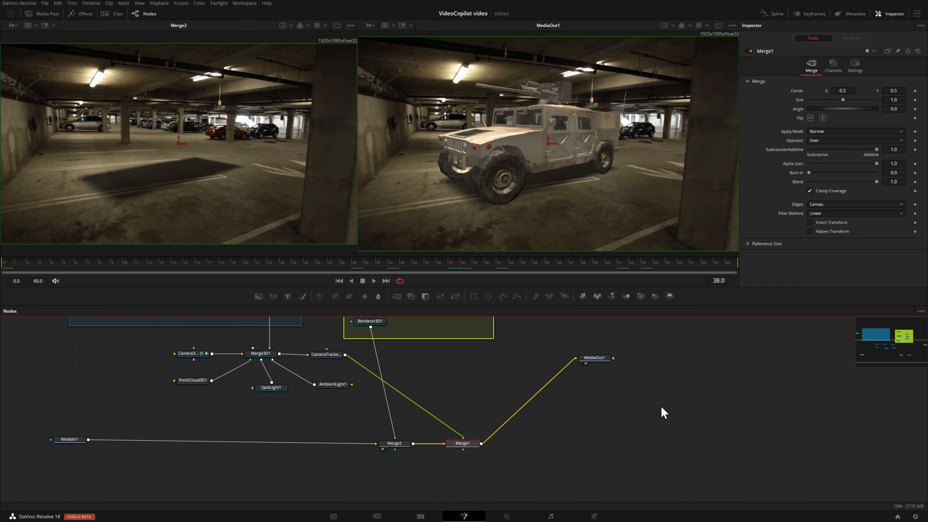
{"action": "left_click_drag", "start_coordinate": [606, 364], "coordinate": [609, 449]}
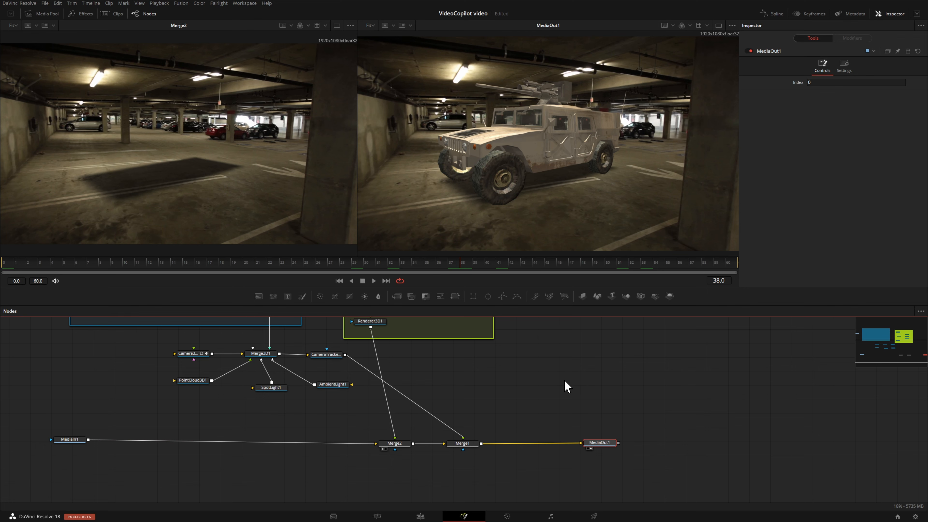
{"action": "scroll", "coordinate": [568, 387], "scroll_direction": "down", "scroll_amount": 2}
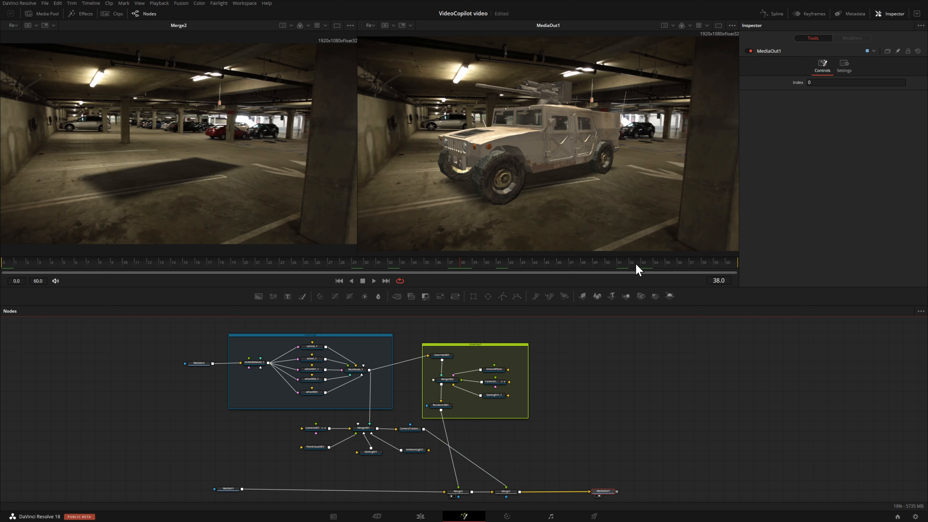
Show MediaIn3 and MediaIn4 side by side in the two viewers
{"action": "left_click", "coordinate": [718, 25]}
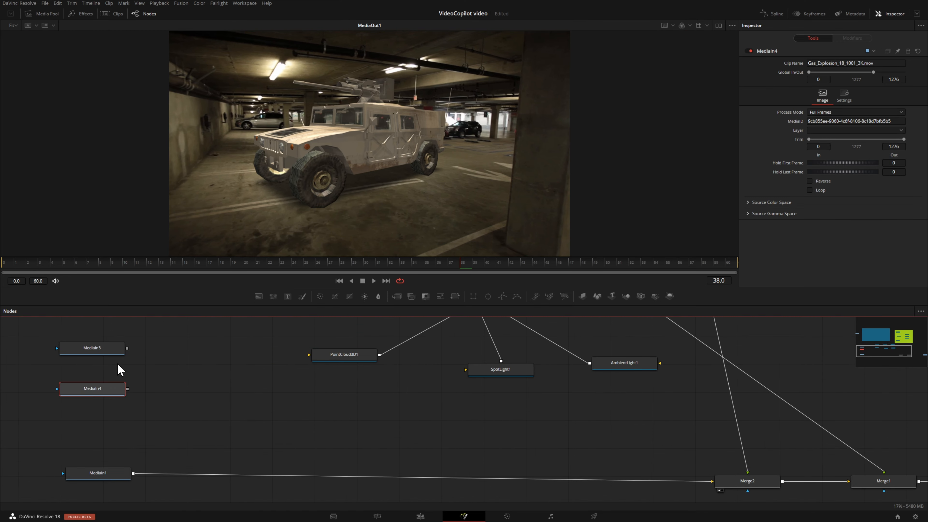
{"action": "left_click", "coordinate": [718, 27]}
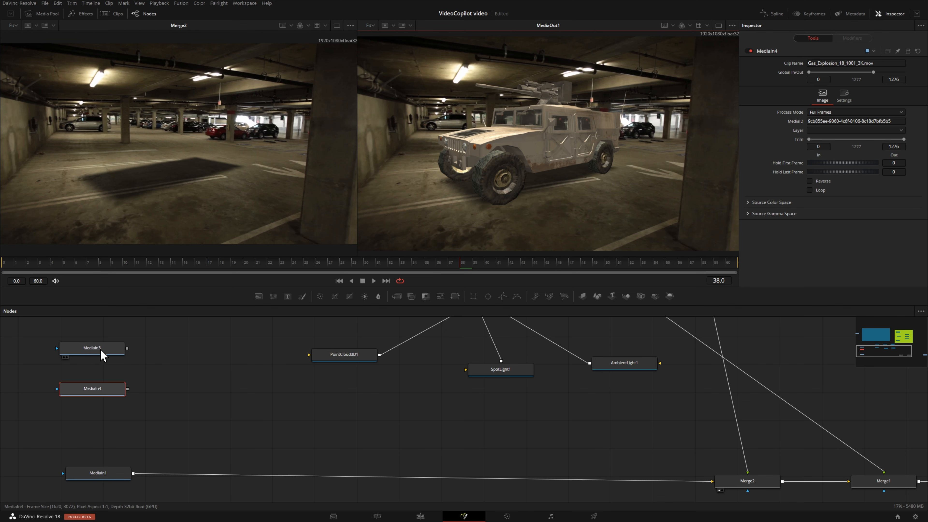
{"action": "left_click_drag", "start_coordinate": [101, 356], "coordinate": [88, 122]}
{"action": "left_click_drag", "start_coordinate": [106, 392], "coordinate": [523, 184]}
Play the two explosion clips from frame 0 and scrub through their frames to review the motion
{"action": "left_click", "coordinate": [3, 262]}
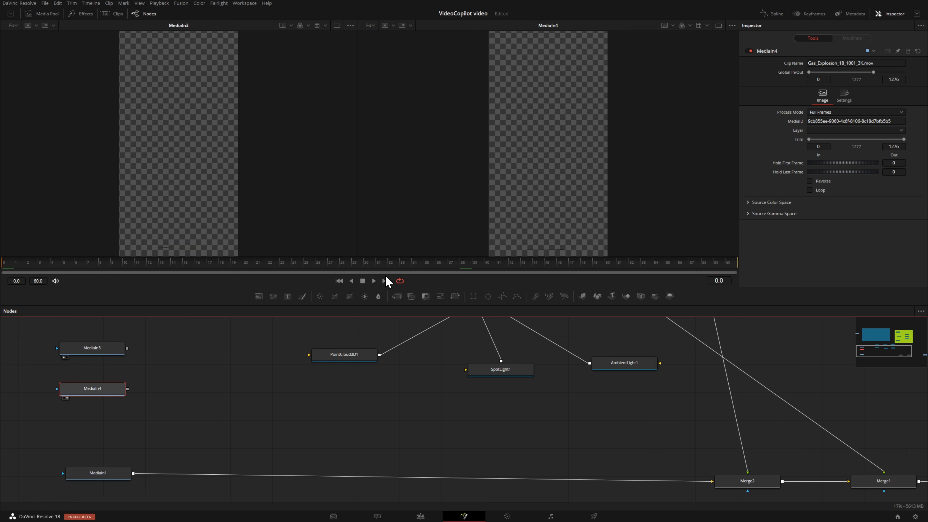
{"action": "left_click", "coordinate": [374, 281]}
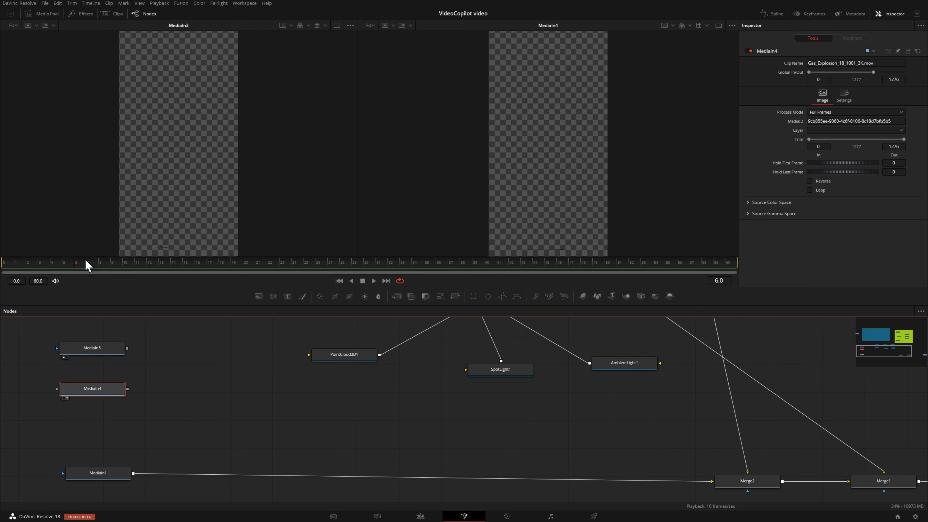
{"action": "left_click_drag", "start_coordinate": [389, 266], "coordinate": [615, 269]}
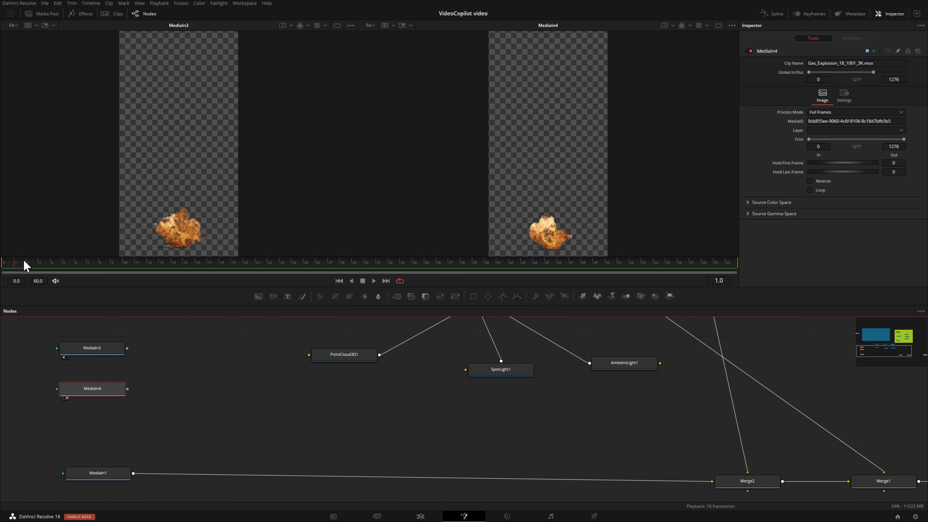
{"action": "left_click", "coordinate": [108, 267]}
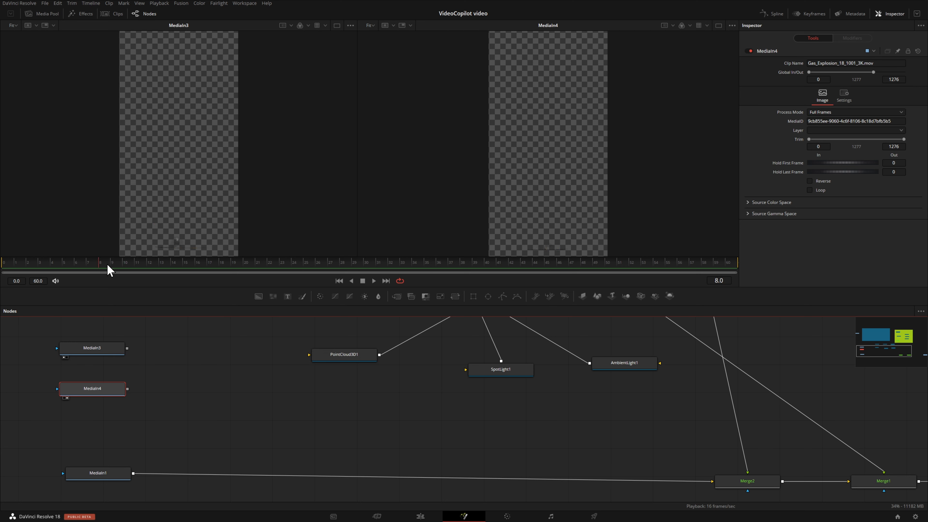
Trim the start of the MediaIn4 explosion clip to source frame 46 and check its timing in the Keyframes editor at frame 32
{"action": "left_click_drag", "start_coordinate": [108, 267], "coordinate": [227, 267]}
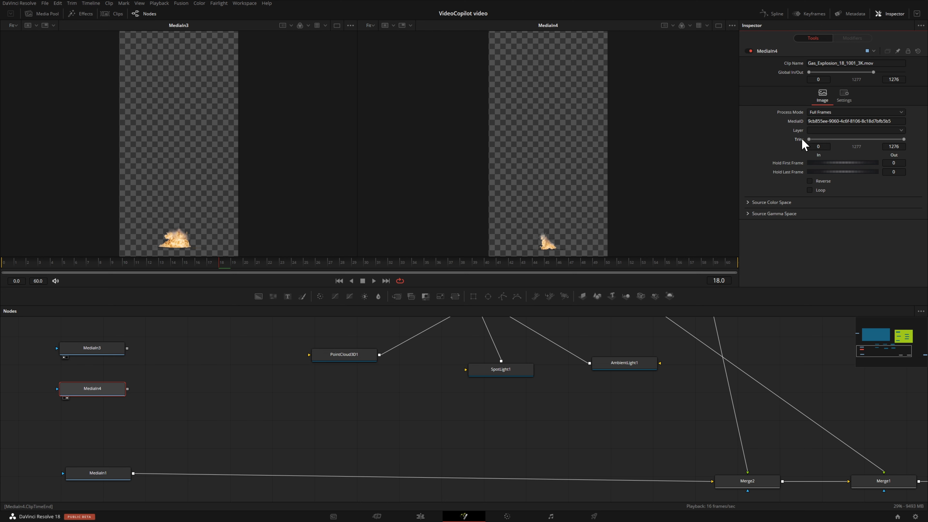
{"action": "mouse_move", "coordinate": [809, 140]}
{"action": "left_mouse_down"}
{"action": "mouse_move", "coordinate": [823, 140]}
{"action": "mouse_move", "coordinate": [811, 140]}
{"action": "left_mouse_up"}
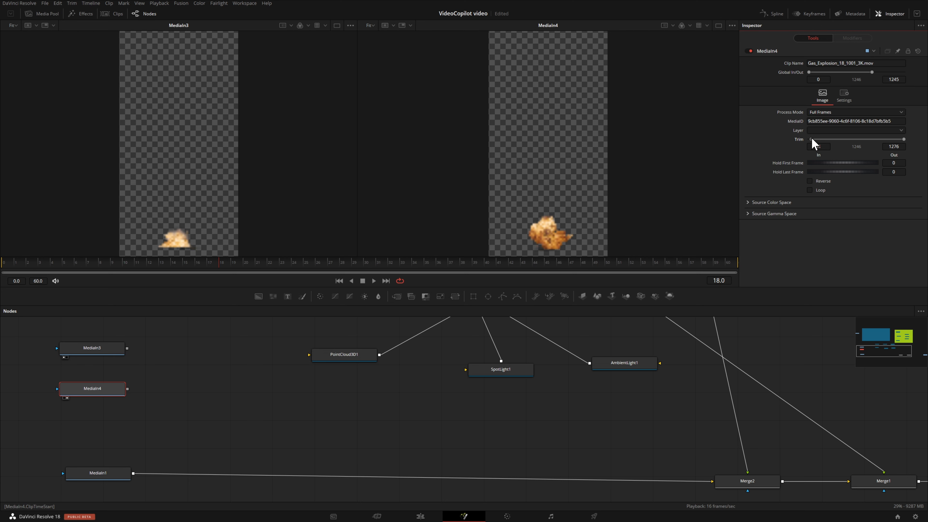
{"action": "left_click_drag", "start_coordinate": [811, 140], "coordinate": [813, 140]}
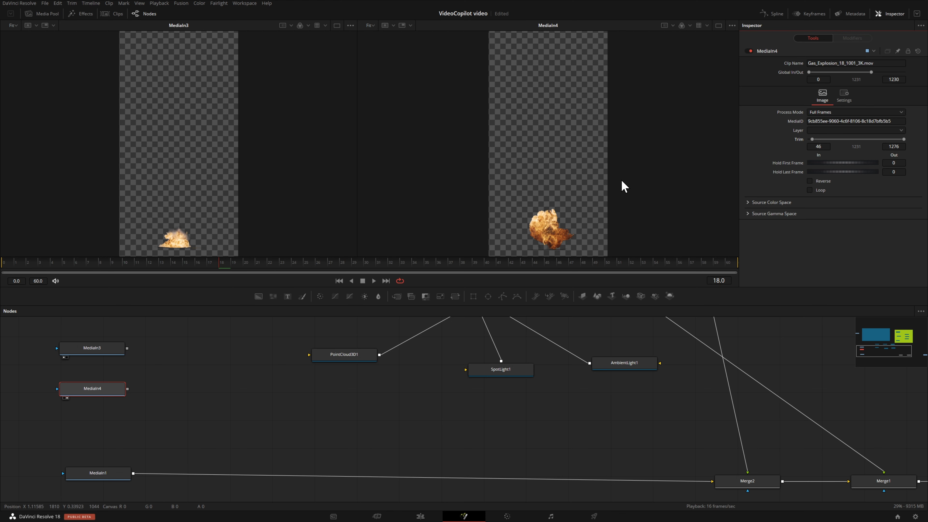
{"action": "left_click", "coordinate": [810, 15]}
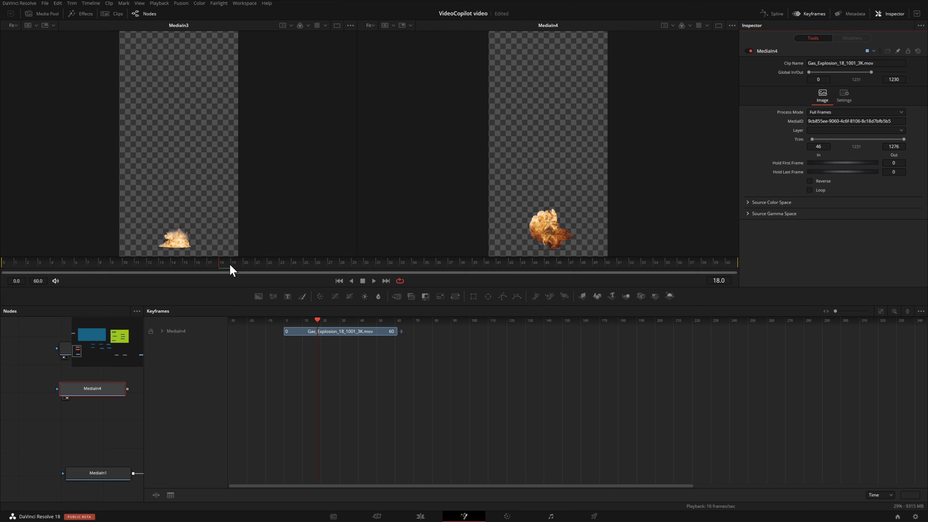
{"action": "left_click_drag", "start_coordinate": [234, 265], "coordinate": [390, 272]}
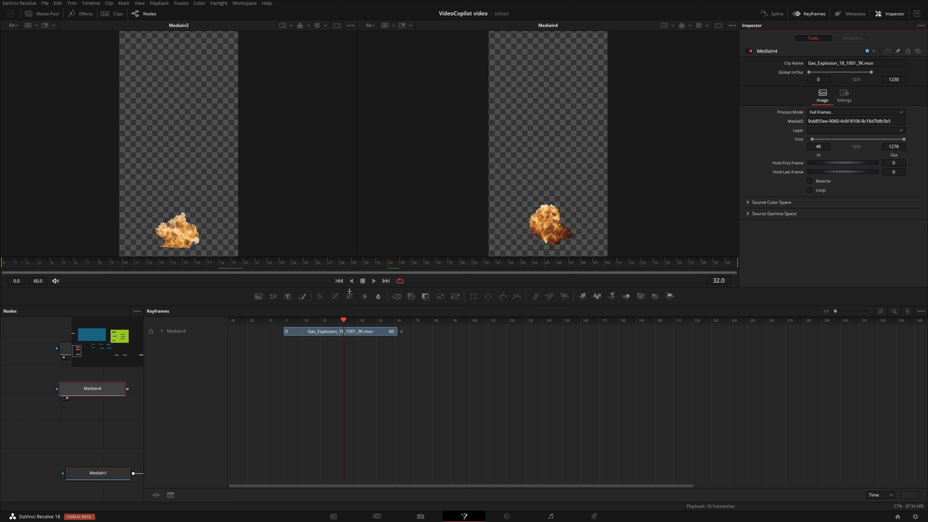
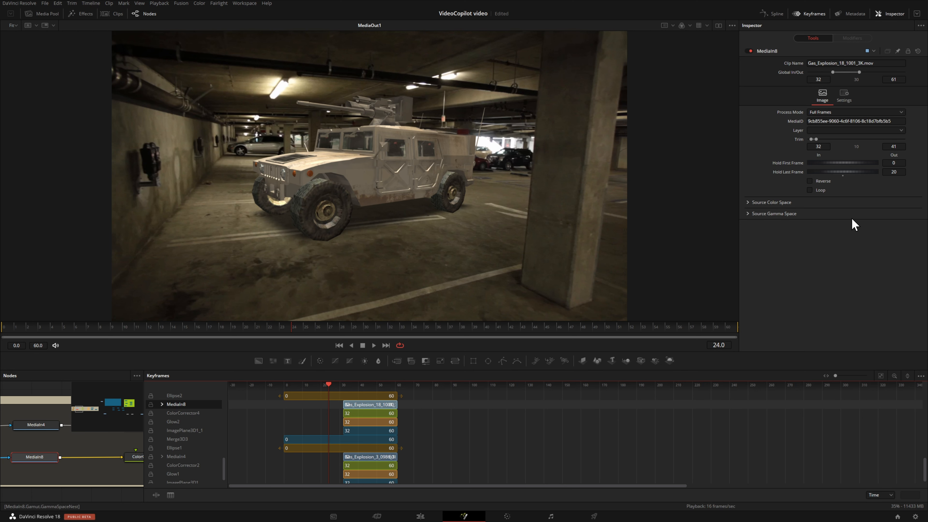
Try starting MediaIn8's global range at frame 12 and return the start to frame 32
{"action": "left_click_drag", "start_coordinate": [833, 73], "coordinate": [818, 73]}
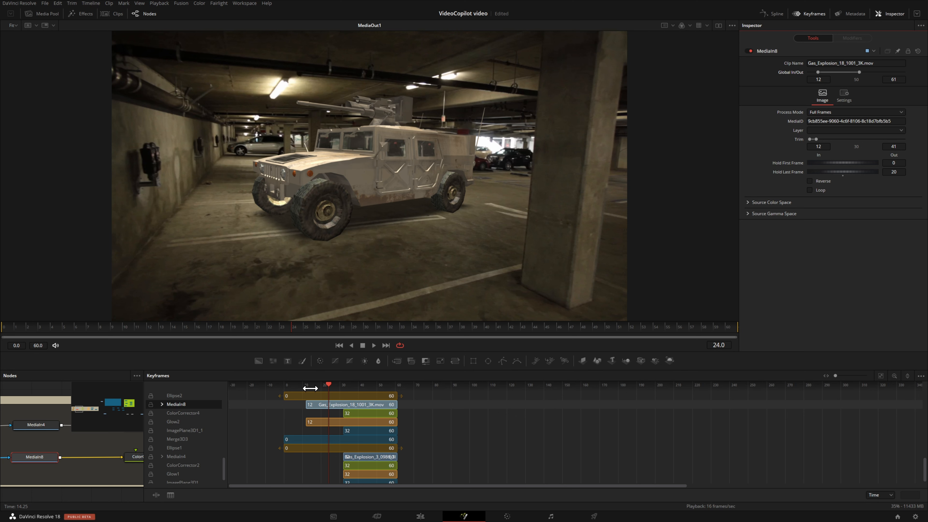
{"action": "left_click", "coordinate": [821, 79]}
{"action": "type", "text": "32"}
{"action": "key", "text": "Tab"}
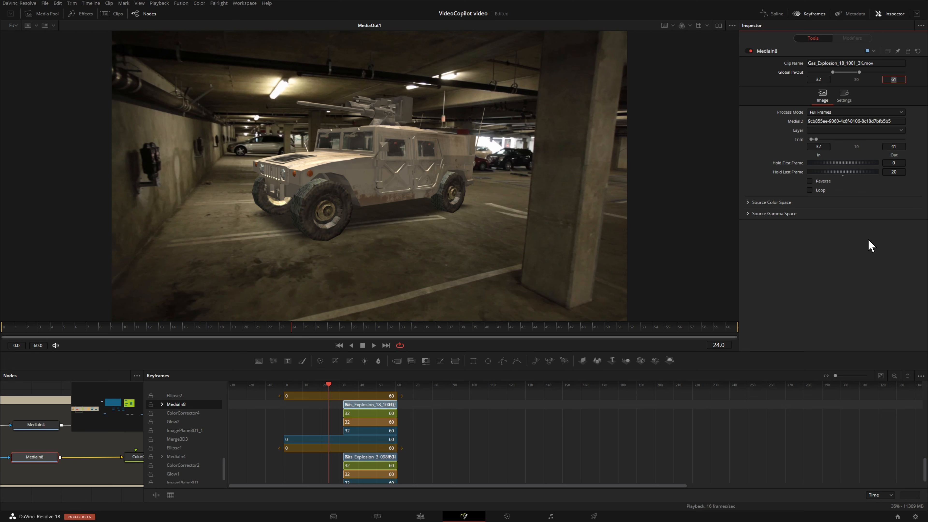
Hide the Keyframes editor, switch to dual viewers and show MediaIn4 beside MediaOut1
{"action": "left_click", "coordinate": [808, 14]}
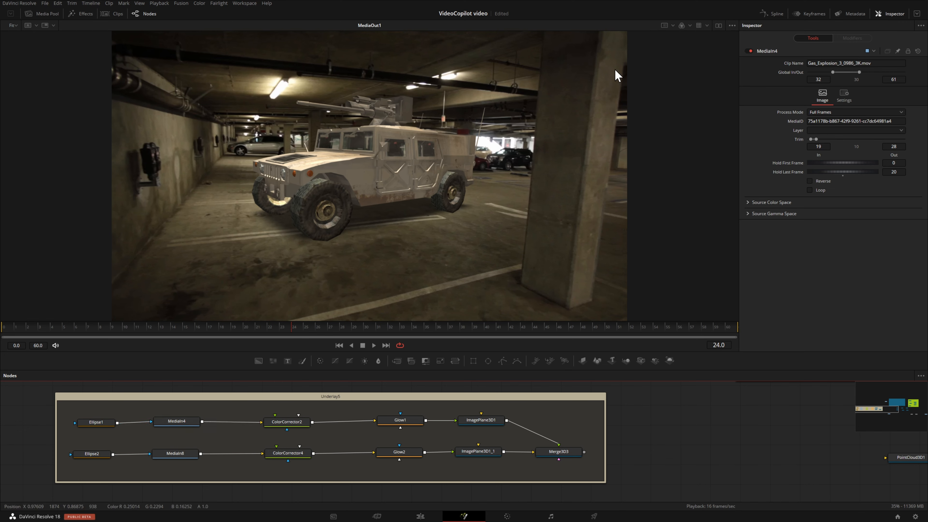
{"action": "left_click", "coordinate": [719, 26]}
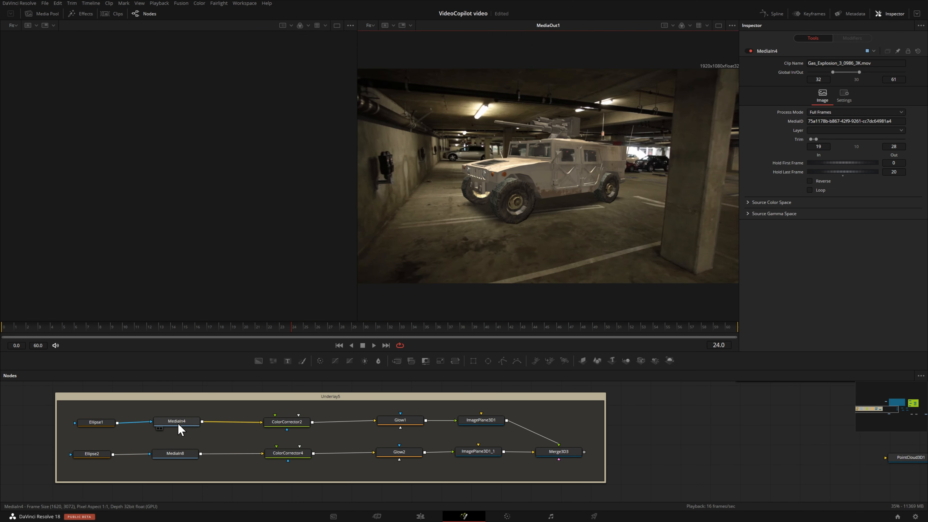
{"action": "left_click_drag", "start_coordinate": [178, 424], "coordinate": [169, 280]}
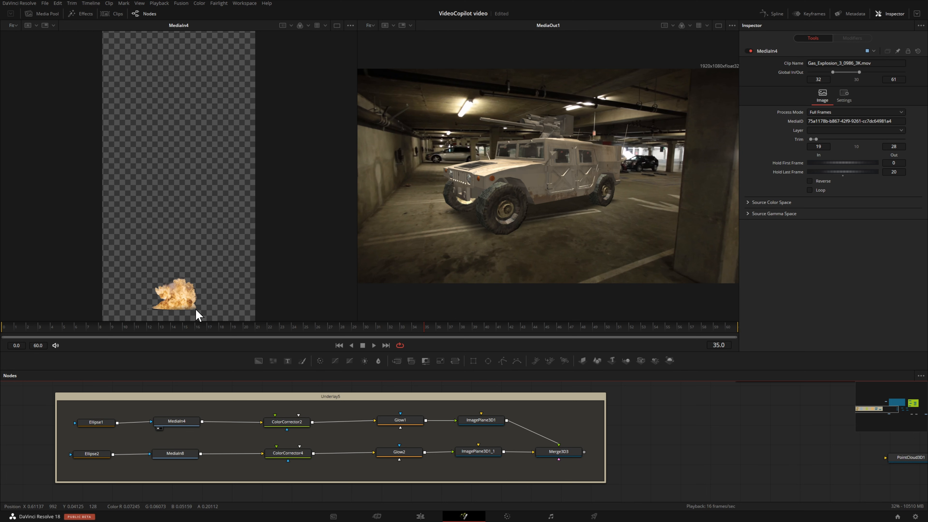
Examine the mask, colour correction and glow settings applied to the explosion clips
{"action": "left_click", "coordinate": [94, 423]}
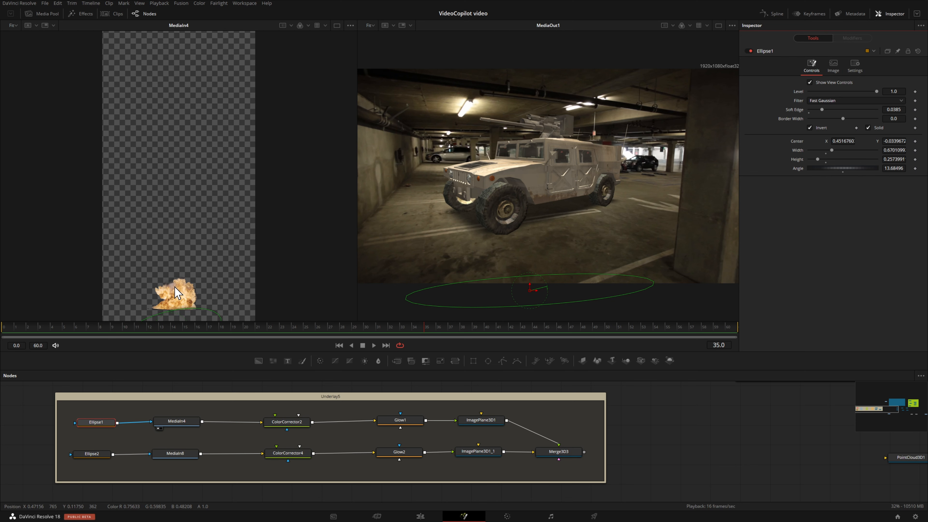
{"action": "left_click", "coordinate": [288, 422]}
{"action": "left_click", "coordinate": [290, 455]}
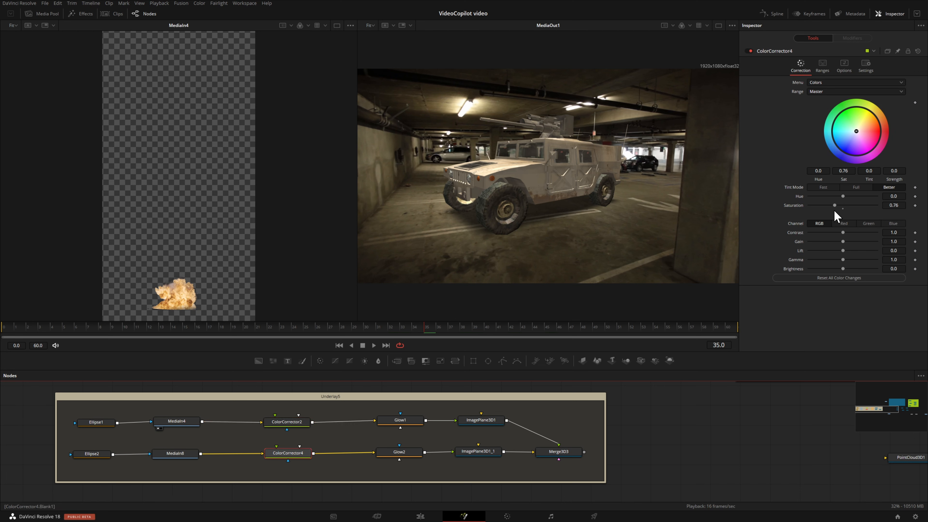
{"action": "left_click", "coordinate": [400, 420]}
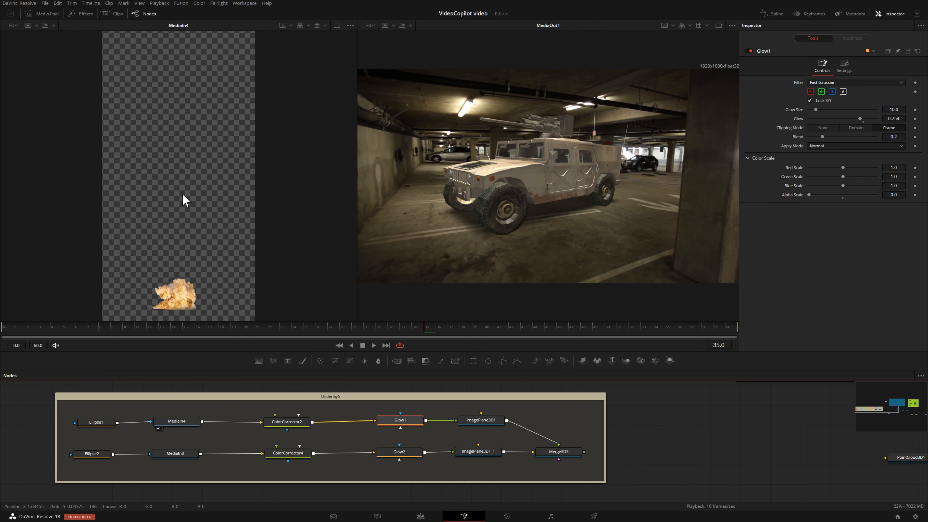
View ImagePlane3D1, compare the explosion with Glow1 disabled and enabled, and save the project
{"action": "left_click_drag", "start_coordinate": [482, 421], "coordinate": [191, 216]}
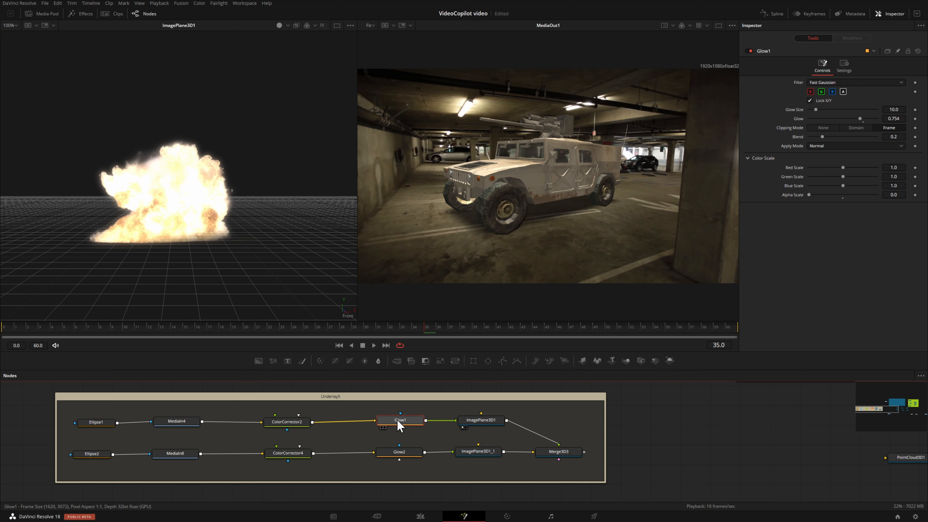
{"action": "left_click", "coordinate": [751, 51]}
{"action": "left_click", "coordinate": [750, 51]}
{"action": "left_click", "coordinate": [751, 50]}
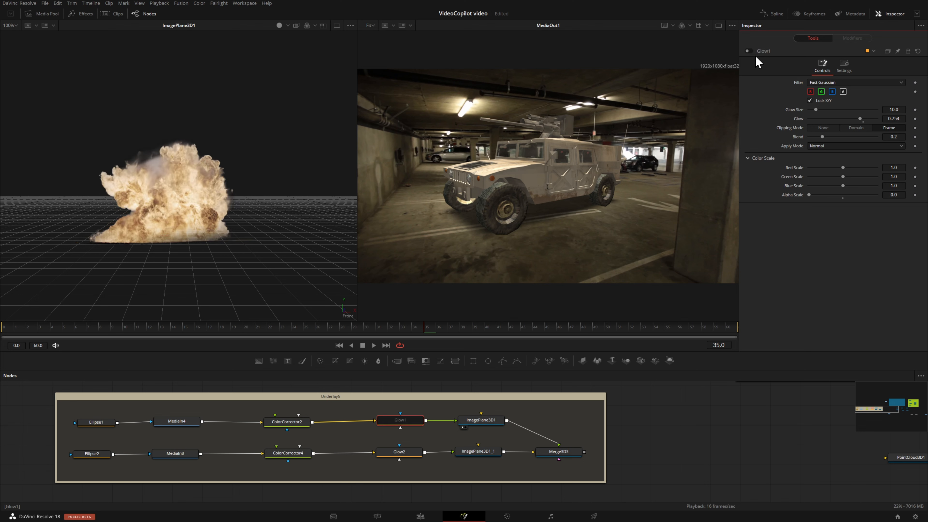
{"action": "left_click", "coordinate": [750, 50]}
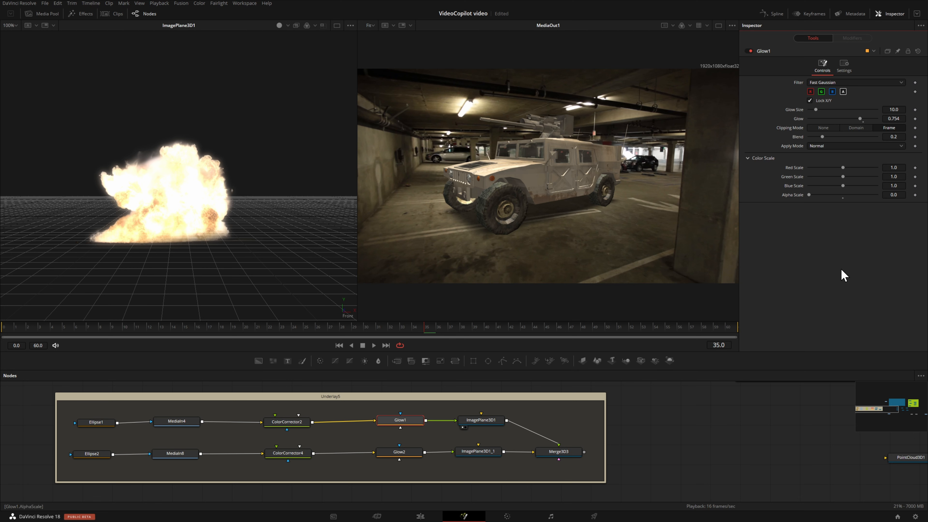
{"action": "key", "text": "ctrl+s"}
Examine ImagePlane3D1's lighting, blend mode and transform settings
{"action": "left_click", "coordinate": [480, 422]}
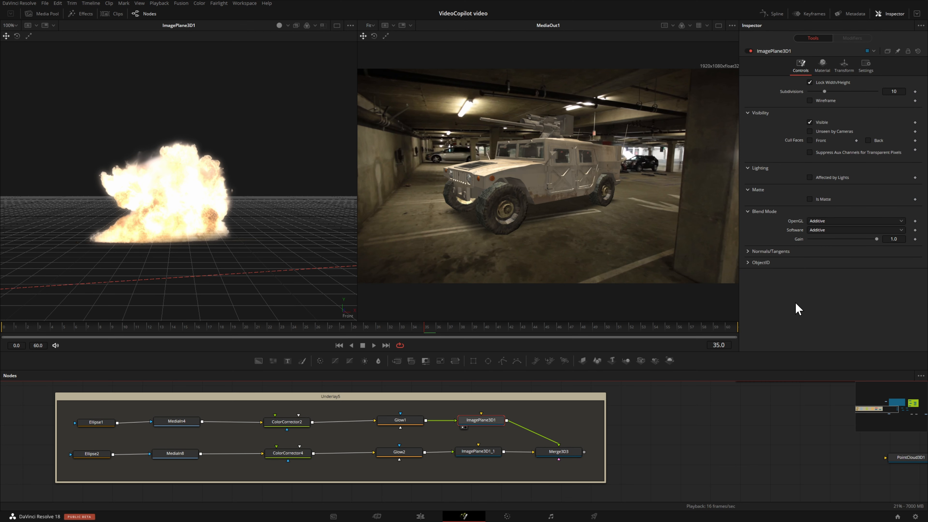
{"action": "left_click", "coordinate": [845, 68]}
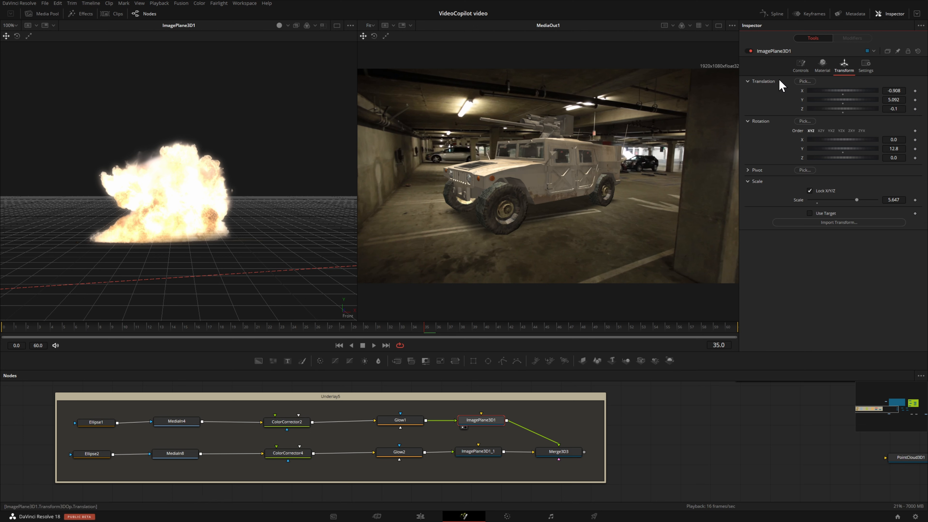
{"action": "mouse_move", "coordinate": [829, 100]}
{"action": "left_mouse_down"}
{"action": "mouse_move", "coordinate": [845, 109]}
{"action": "mouse_move", "coordinate": [848, 89]}
{"action": "mouse_move", "coordinate": [838, 91]}
{"action": "mouse_move", "coordinate": [858, 92]}
{"action": "mouse_move", "coordinate": [844, 90]}
{"action": "left_mouse_up"}
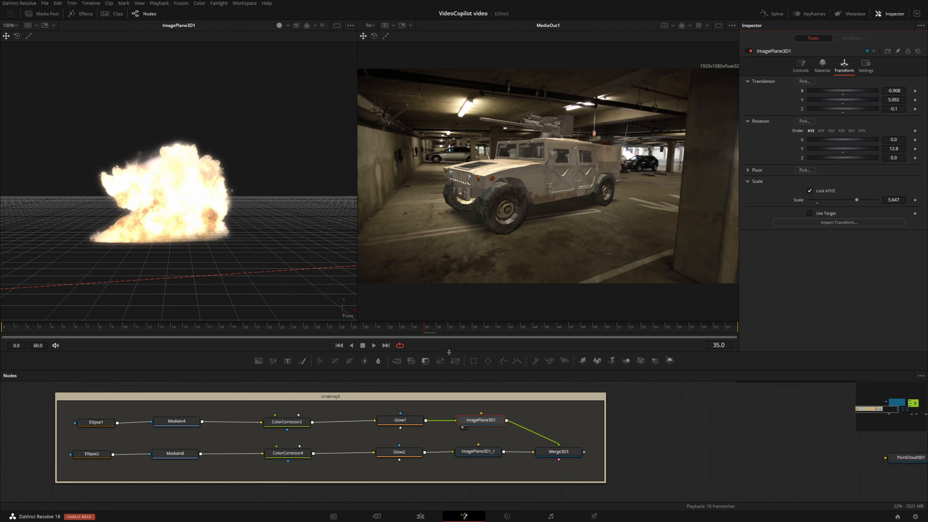
Enlarge the node editor and move the explosions underlay with its nodes closer to Merge3D1
{"action": "left_click_drag", "start_coordinate": [448, 344], "coordinate": [445, 261]}
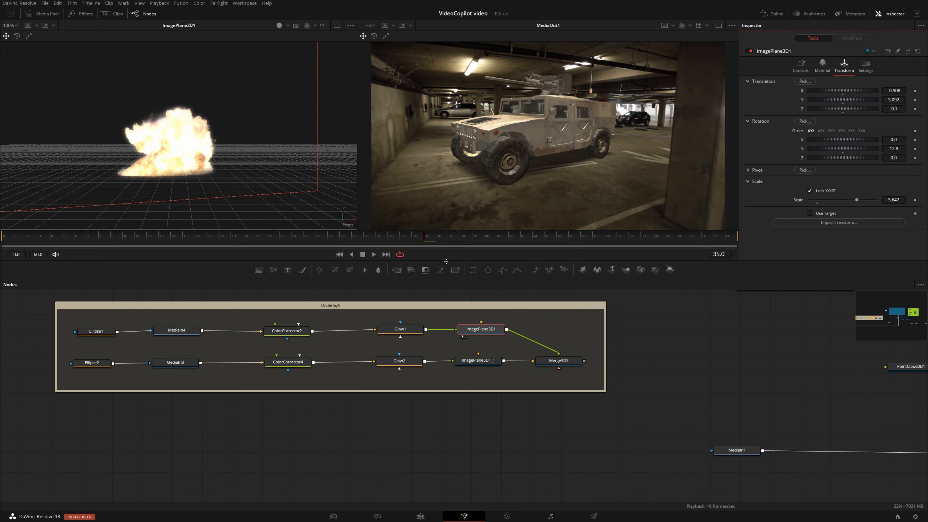
{"action": "left_click_drag", "start_coordinate": [748, 386], "coordinate": [484, 408]}
{"action": "left_click_drag", "start_coordinate": [269, 332], "coordinate": [488, 341]}
{"action": "left_click_drag", "start_coordinate": [674, 420], "coordinate": [409, 433]}
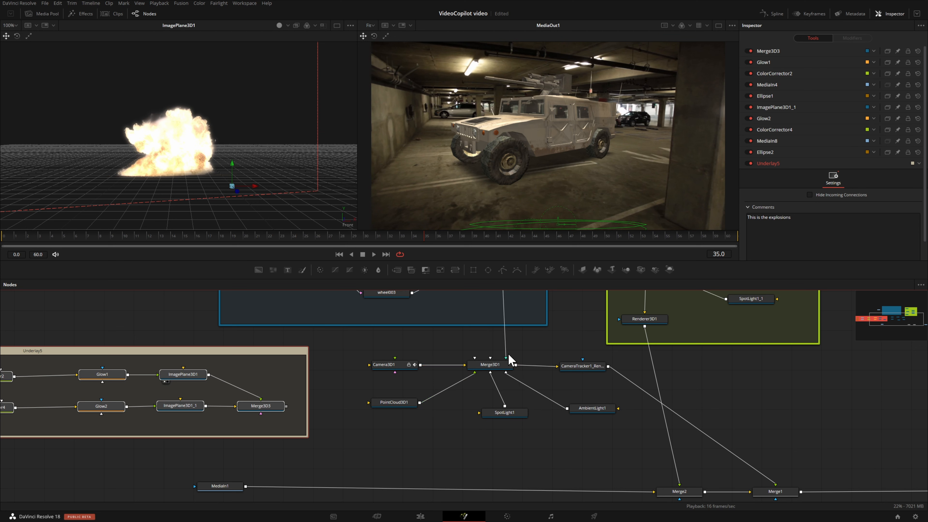
Rearrange AmbientLight1, SpotLight1, PointCloud3D1 and Camera3D1 below Merge3D1, clearing space beside the explosions underlay
{"action": "left_click_drag", "start_coordinate": [576, 409], "coordinate": [584, 405]}
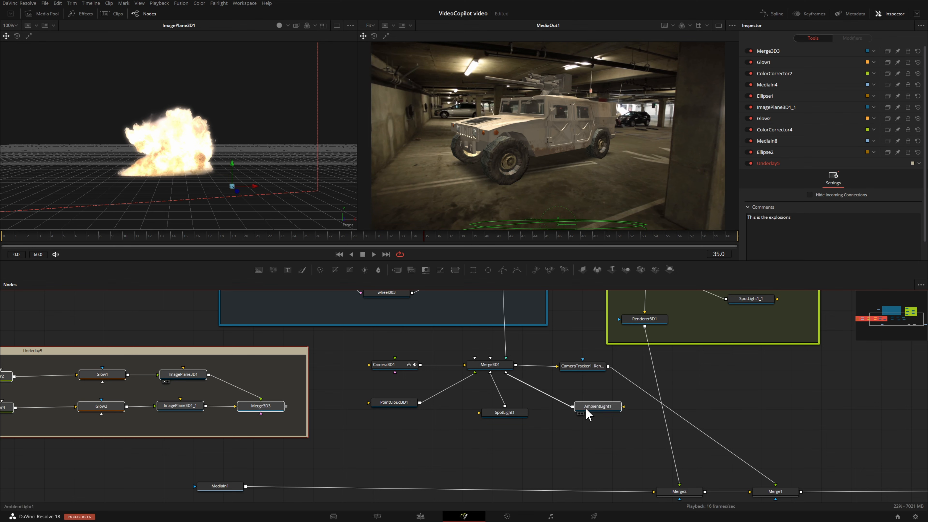
{"action": "left_click_drag", "start_coordinate": [505, 417], "coordinate": [523, 422]}
{"action": "left_click_drag", "start_coordinate": [398, 405], "coordinate": [440, 422]}
{"action": "left_click_drag", "start_coordinate": [378, 365], "coordinate": [400, 389]}
{"action": "left_click_drag", "start_coordinate": [269, 352], "coordinate": [271, 351]}
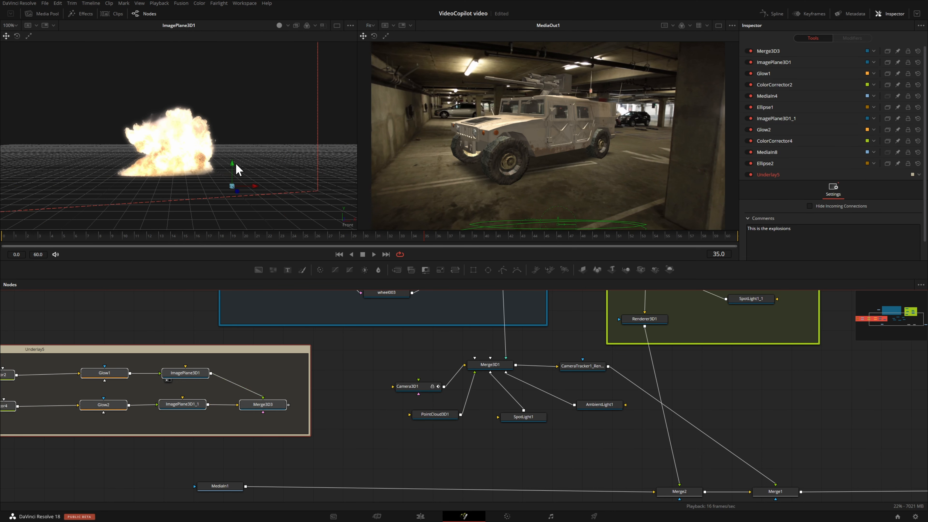
View Merge3D3, connect its output to Merge3D1 and inspect the explosion behind the Humvee's rear wheel
{"action": "left_click_drag", "start_coordinate": [271, 408], "coordinate": [222, 201]}
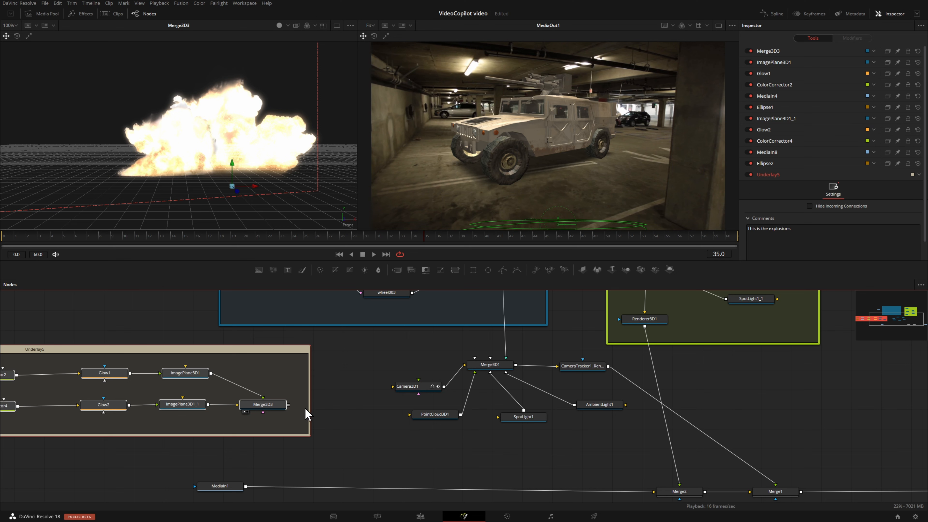
{"action": "left_click_drag", "start_coordinate": [289, 404], "coordinate": [490, 367]}
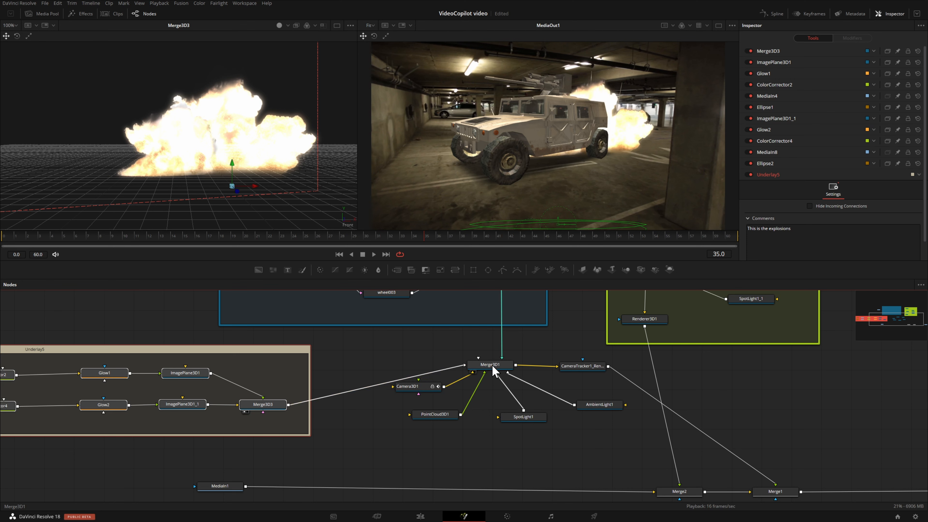
{"action": "scroll", "coordinate": [614, 154], "scroll_direction": "up", "scroll_amount": 3}
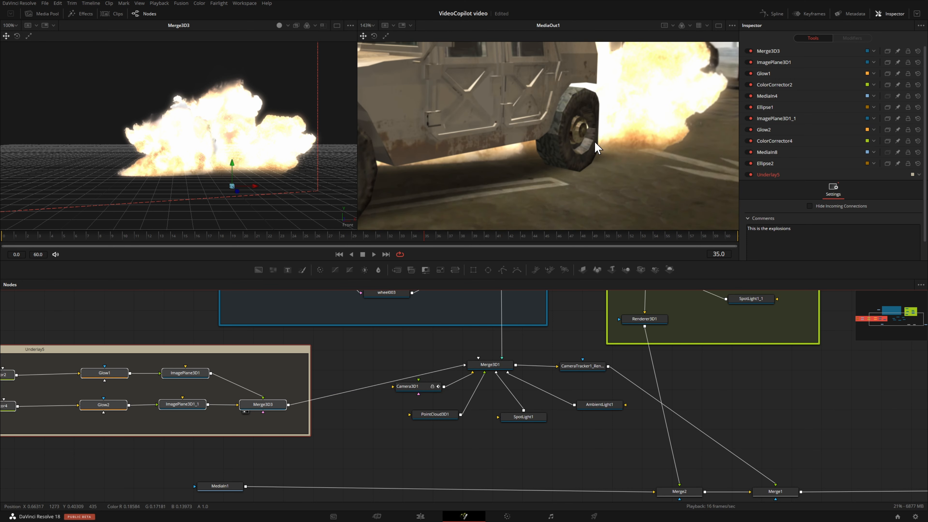
{"action": "scroll", "coordinate": [597, 138], "scroll_direction": "down", "scroll_amount": 3}
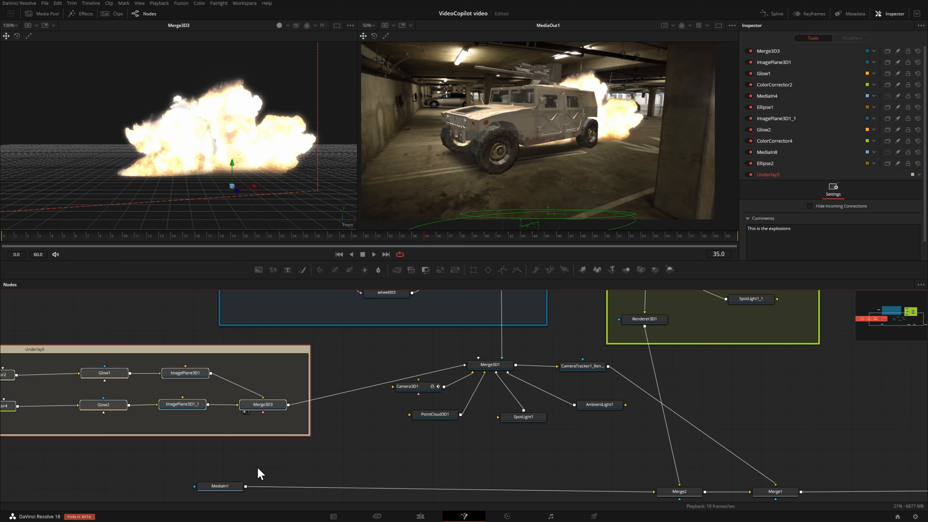
Examine the blend mode and transform settings of the two explosion image planes
{"action": "left_click", "coordinate": [181, 375]}
{"action": "left_click", "coordinate": [184, 404]}
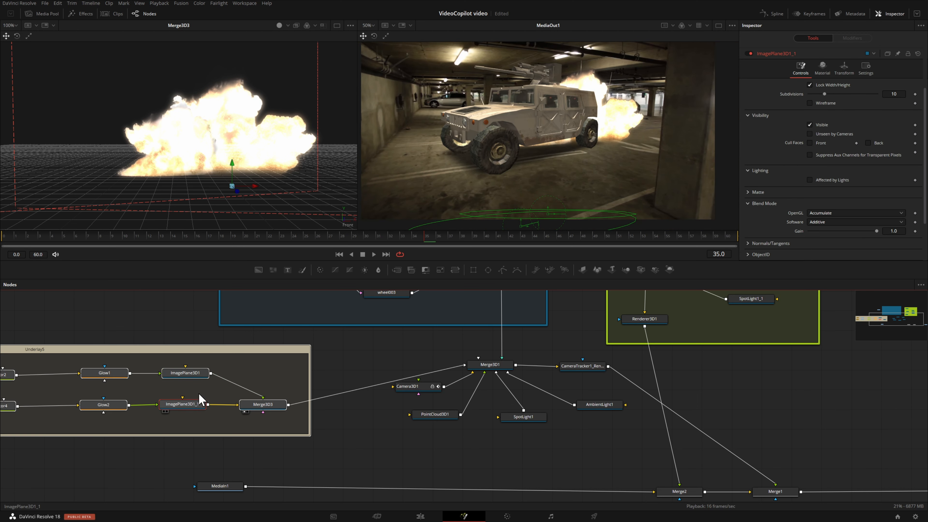
{"action": "left_click", "coordinate": [185, 373]}
{"action": "left_click", "coordinate": [845, 67]}
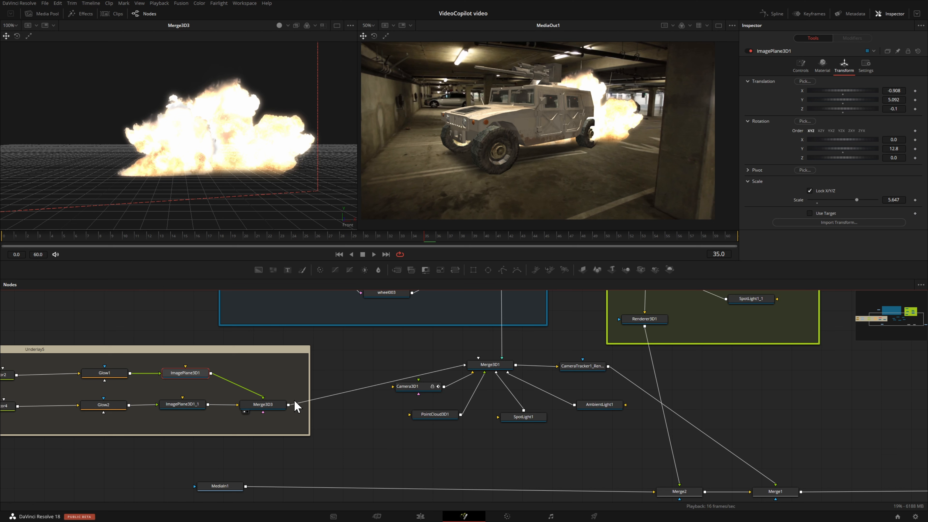
Set Merge3D3's Z translation to -0.71 and its scale to 1.364 to push back and enlarge both explosions
{"action": "left_click", "coordinate": [278, 409]}
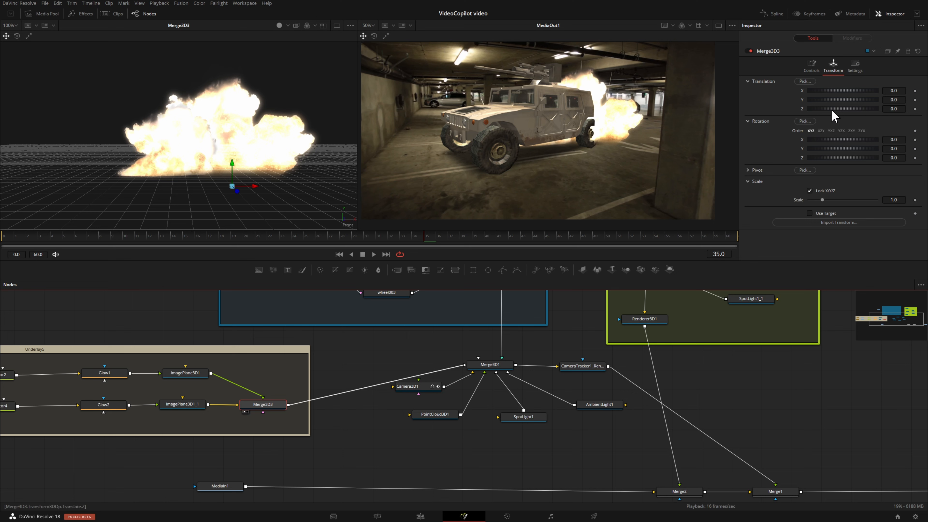
{"action": "left_click_drag", "start_coordinate": [827, 114], "coordinate": [824, 113]}
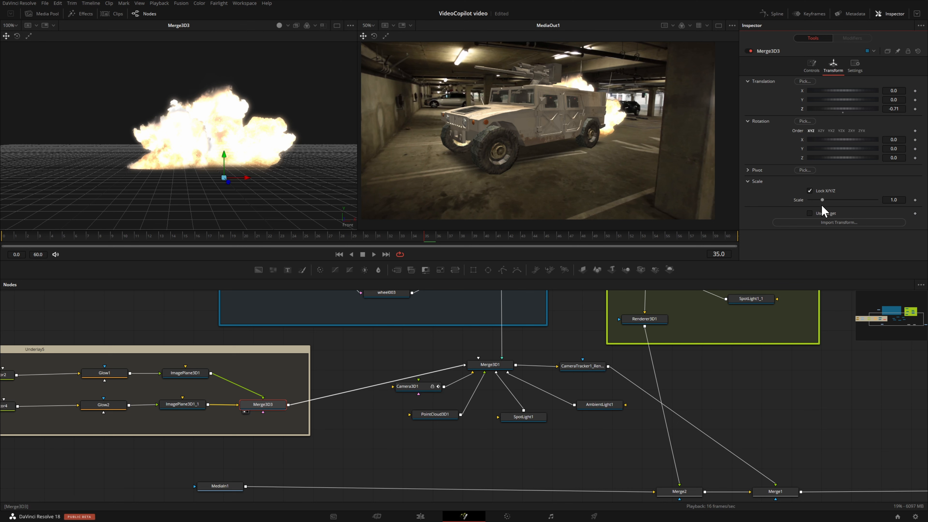
{"action": "left_click_drag", "start_coordinate": [826, 201], "coordinate": [828, 201]}
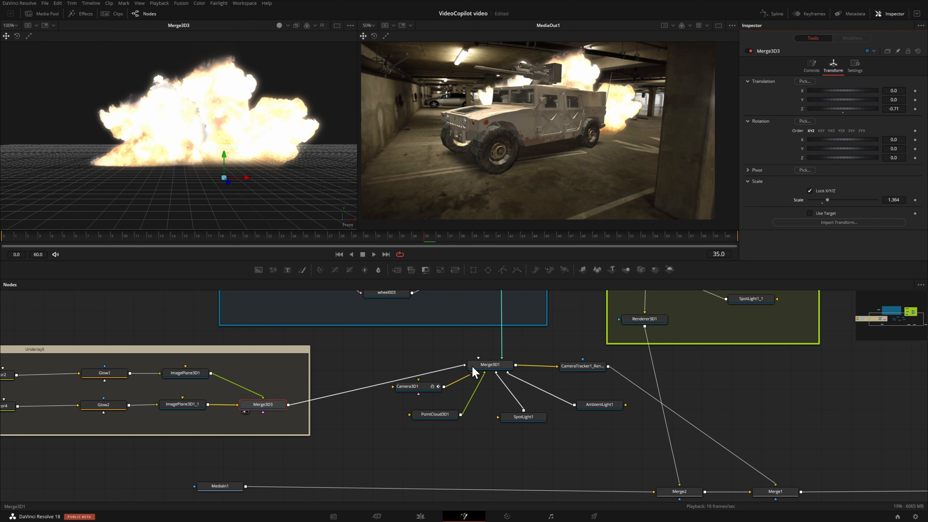
Select the explosions underlay with its nodes and review both explosion chains feeding Merge3D3
{"action": "left_click_drag", "start_coordinate": [349, 368], "coordinate": [502, 363]}
{"action": "left_click_drag", "start_coordinate": [223, 338], "coordinate": [288, 335]}
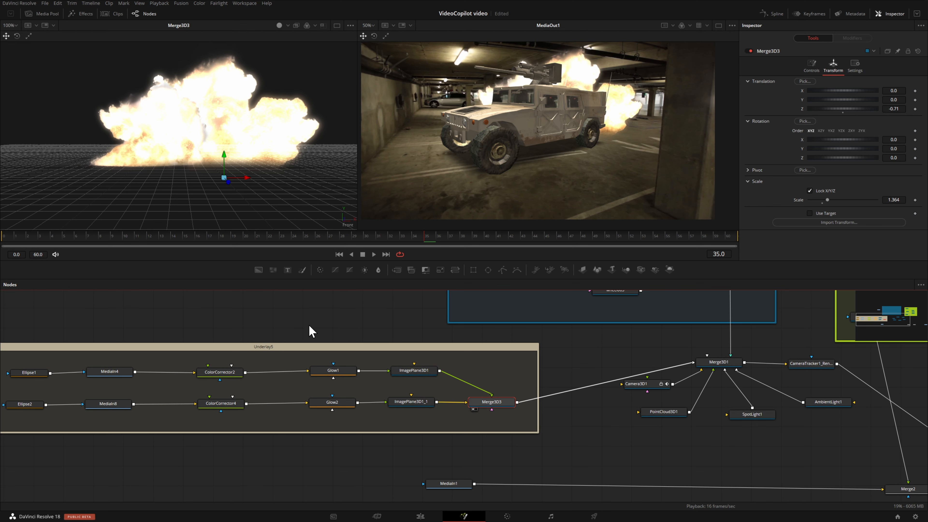
{"action": "left_click", "coordinate": [272, 353]}
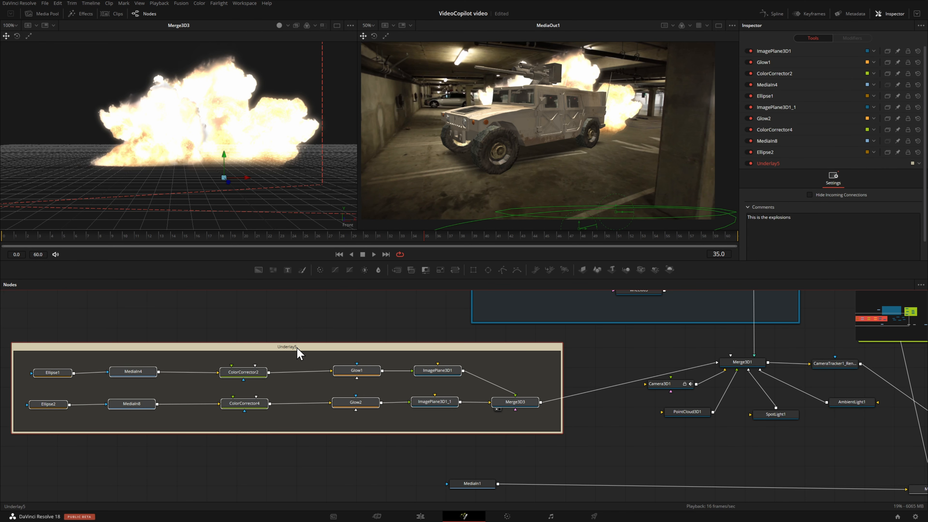
{"action": "left_click", "coordinate": [378, 390]}
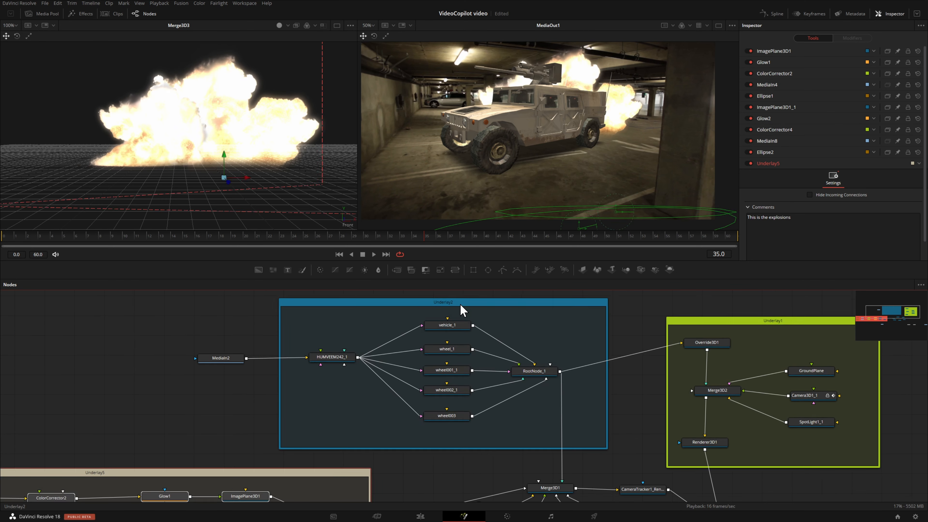
Select the blue 3D model underlay and switch its nodes off and on again to compare the composite without the Humvee
{"action": "left_click", "coordinate": [460, 310]}
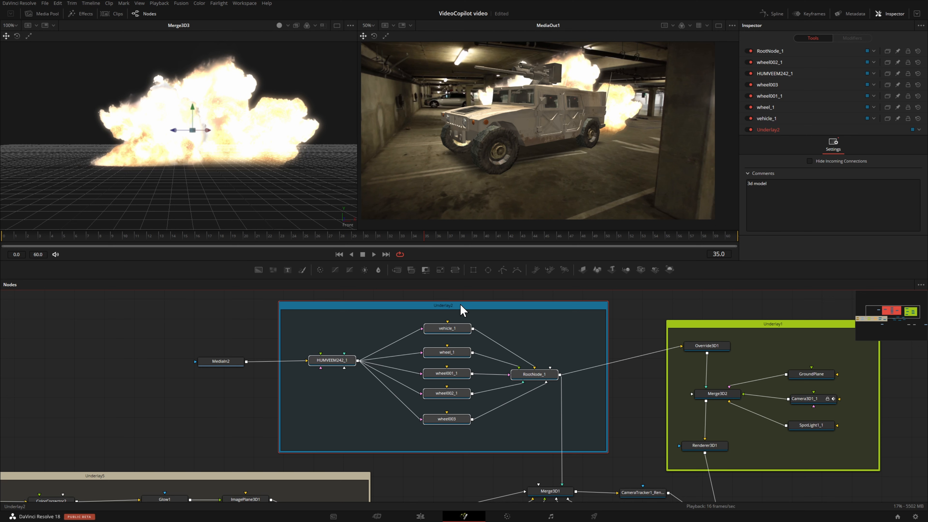
{"action": "key", "text": "ctrl+p"}
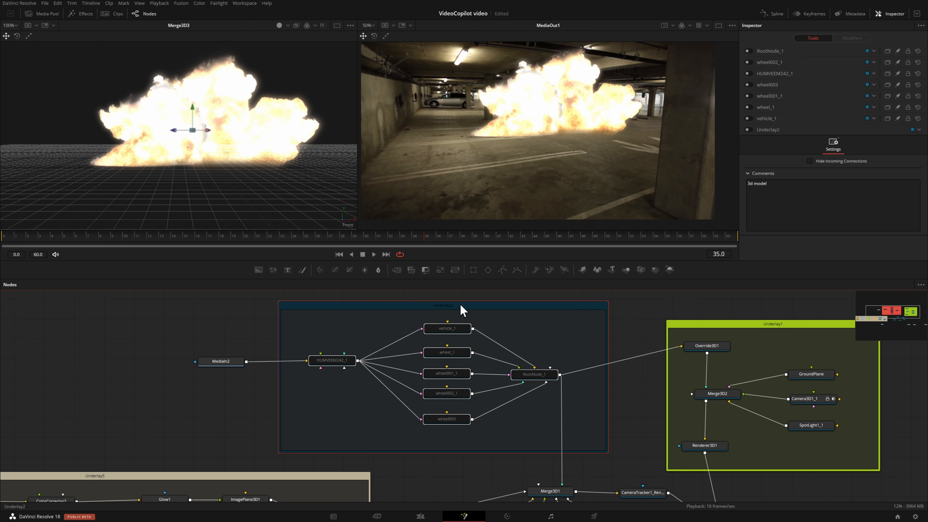
{"action": "key", "text": "ctrl+p"}
Select the green shadow underlay and toggle its nodes off and on to compare the composite with and without the Humvee's shadow
{"action": "left_click", "coordinate": [767, 324]}
{"action": "left_click_drag", "start_coordinate": [767, 295], "coordinate": [644, 305]}
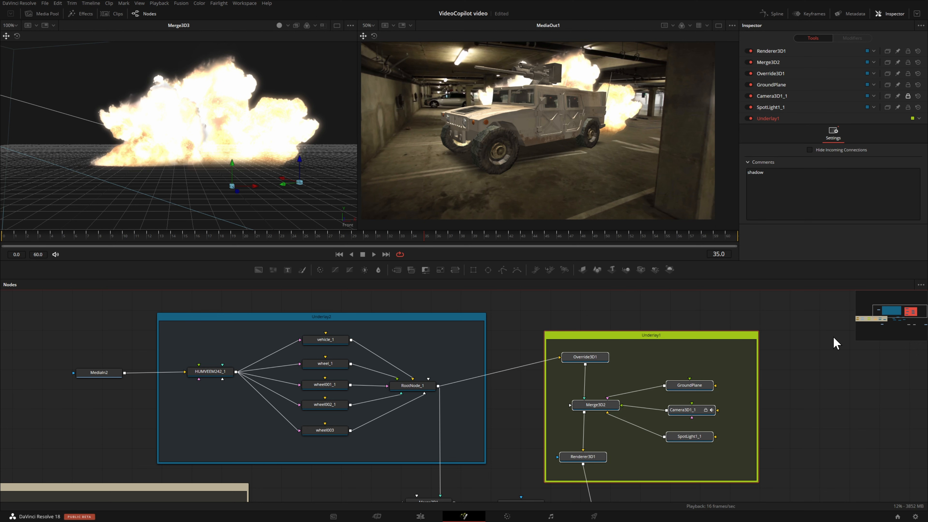
{"action": "key", "text": "ctrl+p"}
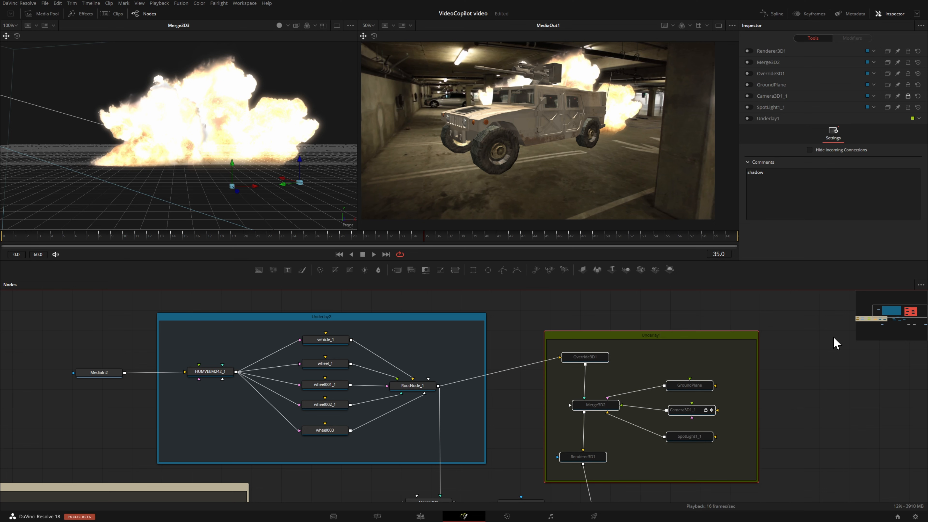
{"action": "key", "text": "ctrl+p"}
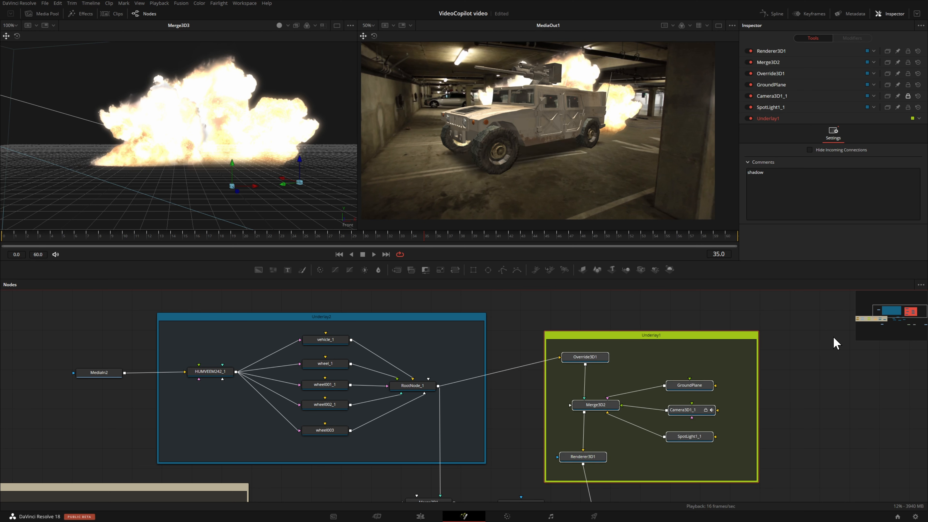
{"action": "key", "text": "ctrl+p"}
{"action": "key", "text": "ctrl+p"}
Space out Camera3D1, PointCloud3D1, SpotLight1 and AmbientLight1 beneath Merge3D1 so their connections are easy to read
{"action": "scroll", "coordinate": [817, 418], "scroll_direction": "down", "scroll_amount": 5}
{"action": "scroll", "coordinate": [817, 418], "scroll_direction": "right", "scroll_amount": 3}
{"action": "left_click_drag", "start_coordinate": [264, 377], "coordinate": [269, 409]}
{"action": "left_click_drag", "start_coordinate": [341, 400], "coordinate": [343, 412]}
{"action": "left_click_drag", "start_coordinate": [449, 390], "coordinate": [438, 392]}
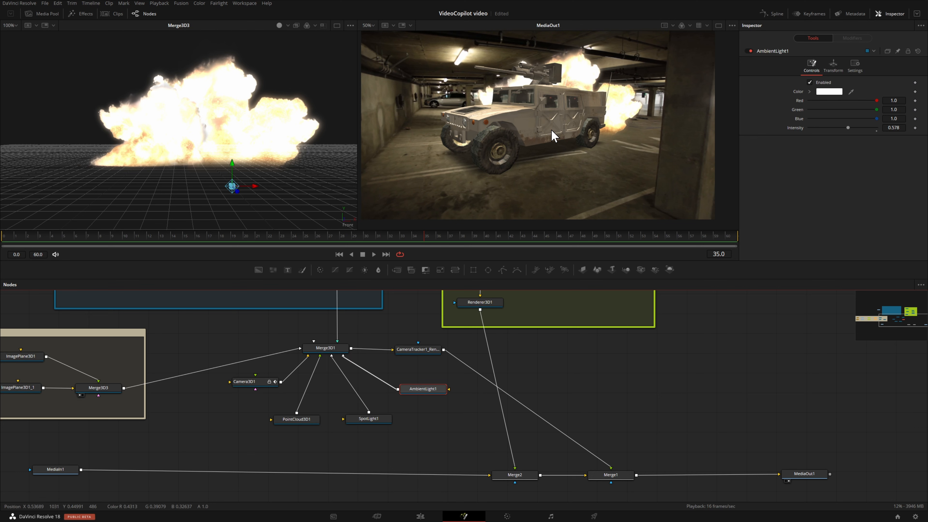
Inspect the Humvee and explosion composite up close in the MediaOut1 view and save the project
{"action": "scroll", "coordinate": [556, 136], "scroll_direction": "up", "scroll_amount": 3}
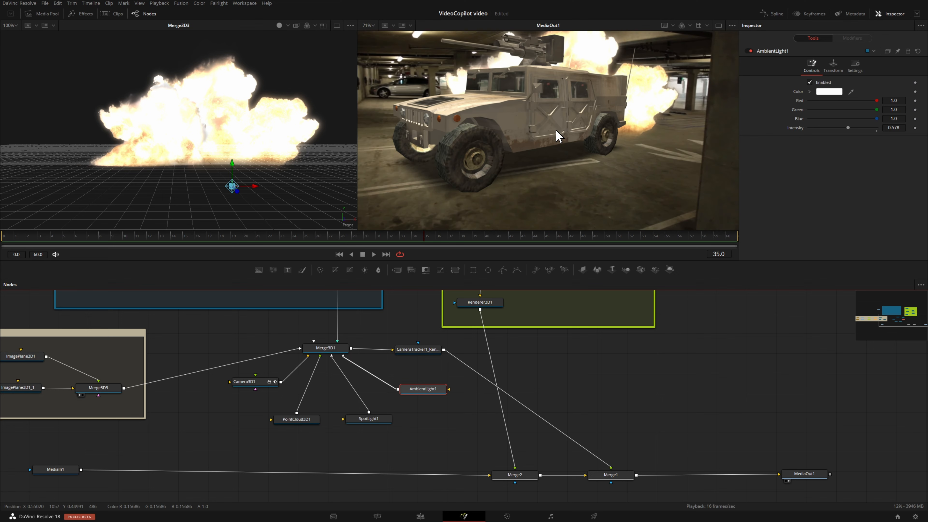
{"action": "scroll", "coordinate": [556, 137], "scroll_direction": "down", "scroll_amount": 2}
{"action": "key", "text": "ctrl+s"}
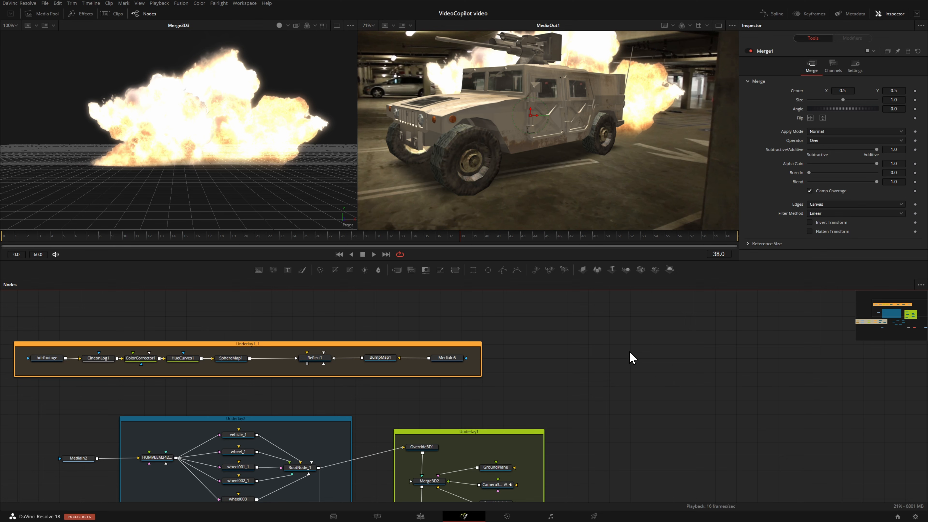
Select the orange reflections underlay above the 3D model and review its node chain and comment
{"action": "left_click_drag", "start_coordinate": [306, 343], "coordinate": [219, 350]}
{"action": "left_click", "coordinate": [463, 356]}
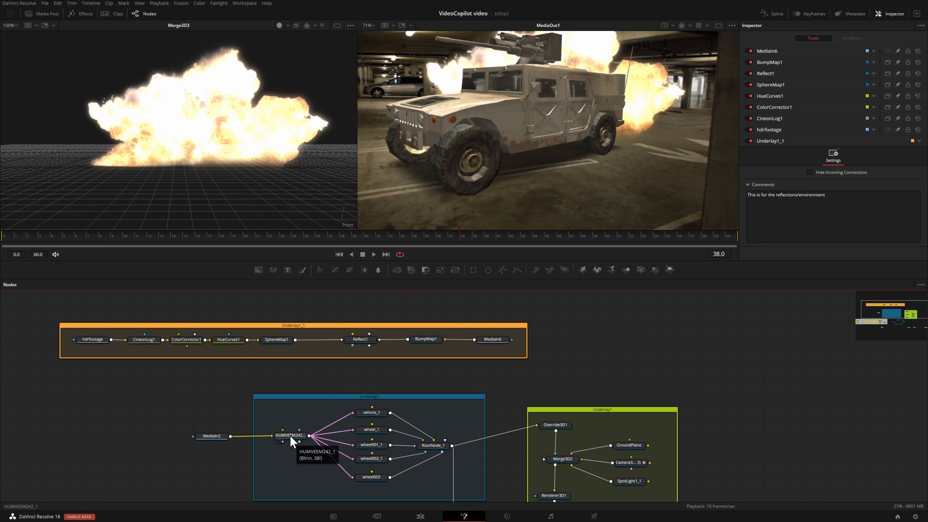
Preview the MediaIn2 texture, the HUMVEEM242_1 material and the vehicle_1 mesh in the viewers
{"action": "left_click_drag", "start_coordinate": [207, 439], "coordinate": [190, 145]}
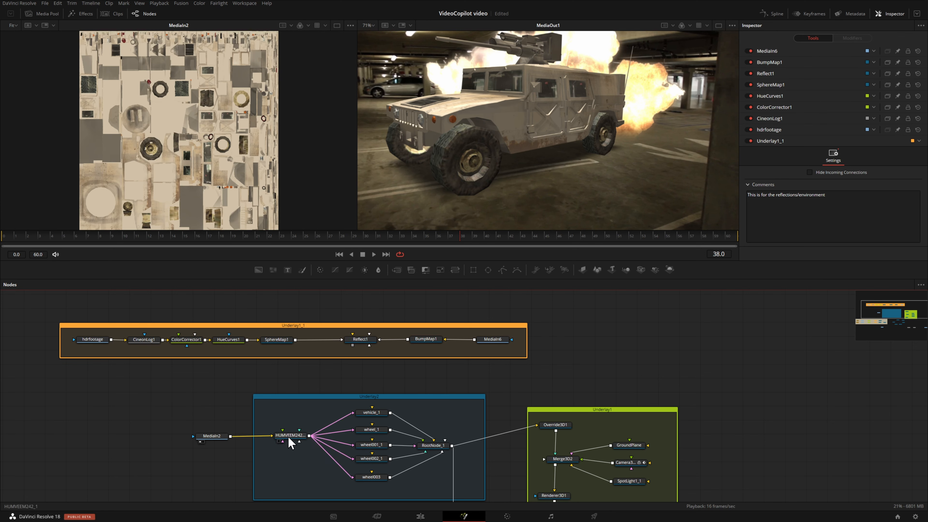
{"action": "left_click_drag", "start_coordinate": [289, 438], "coordinate": [197, 153]}
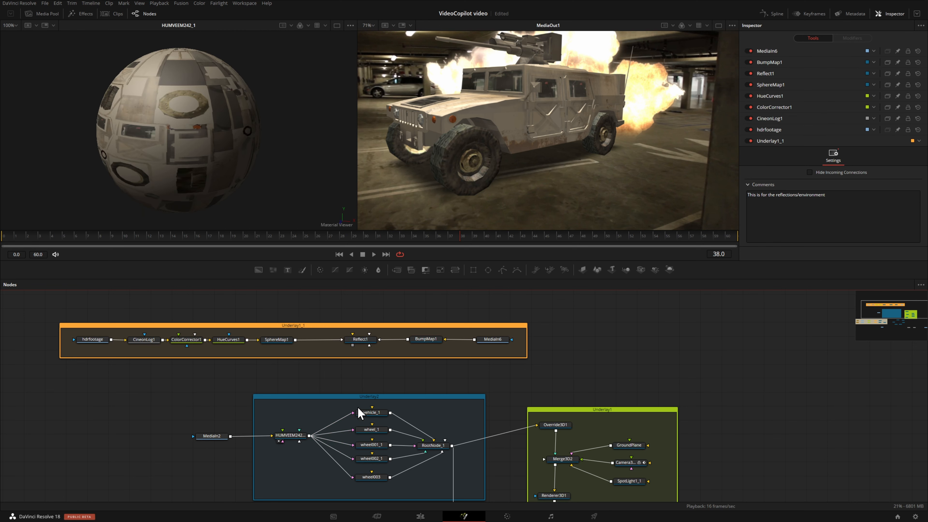
{"action": "left_click_drag", "start_coordinate": [365, 414], "coordinate": [586, 107]}
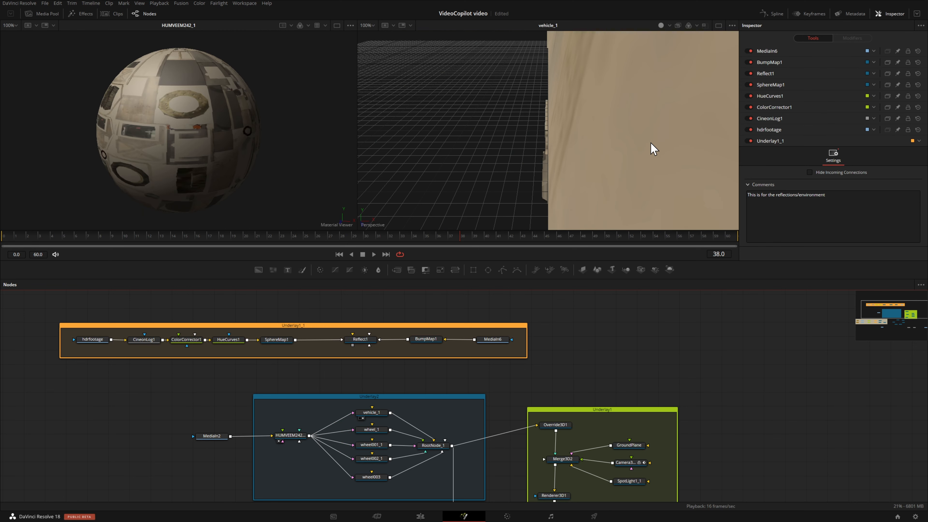
{"action": "scroll", "coordinate": [648, 145], "scroll_direction": "down", "scroll_amount": 10}
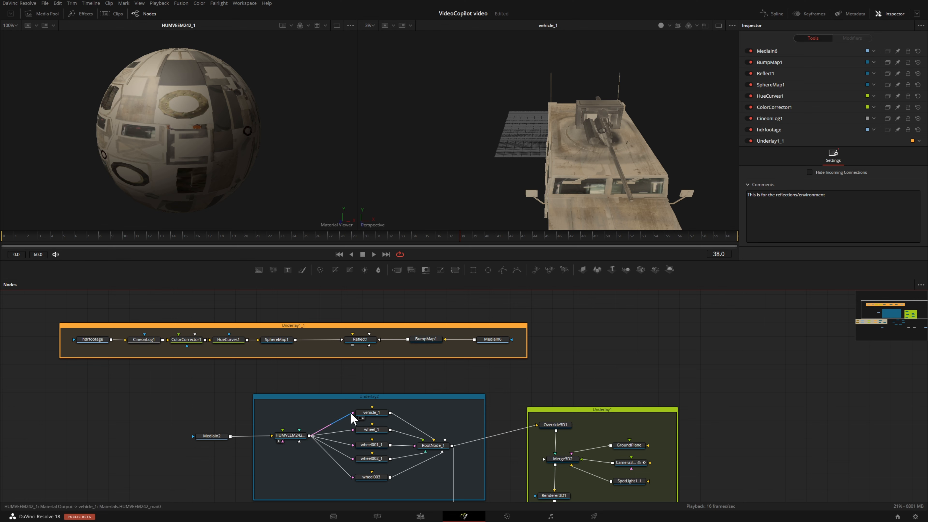
Detach vehicle_1 from HUMVEEM242_1, feed HUMVEEM242_1 into Reflect1 as Background Material, and connect Reflect1's material output to vehicle_1
{"action": "mouse_move", "coordinate": [351, 414]}
{"action": "left_mouse_down"}
{"action": "mouse_move", "coordinate": [341, 388]}
{"action": "mouse_move", "coordinate": [354, 412]}
{"action": "left_mouse_up"}
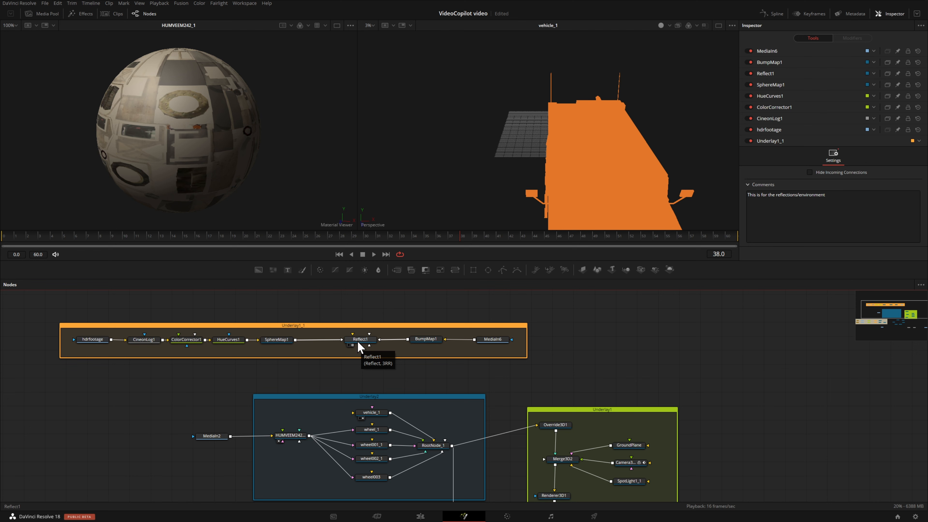
{"action": "scroll", "coordinate": [356, 351], "scroll_direction": "up", "scroll_amount": 2}
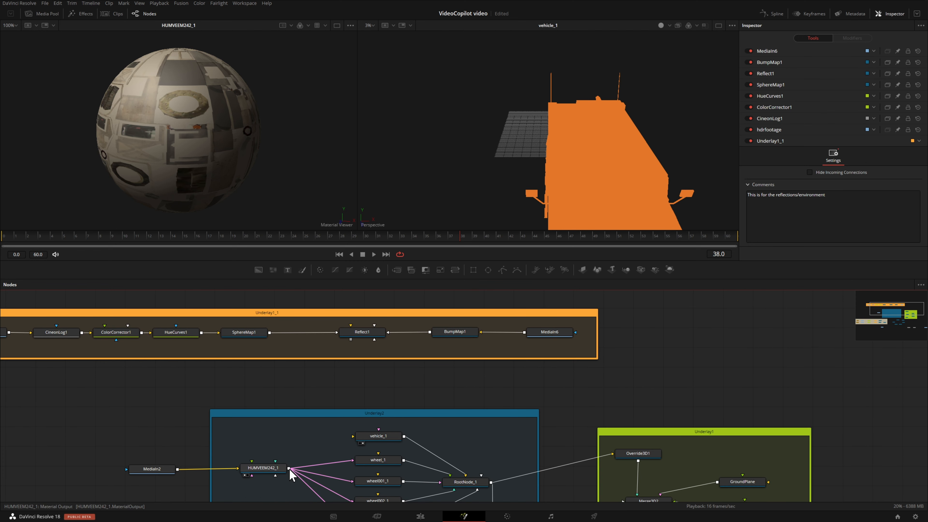
{"action": "left_click_drag", "start_coordinate": [288, 469], "coordinate": [368, 334]}
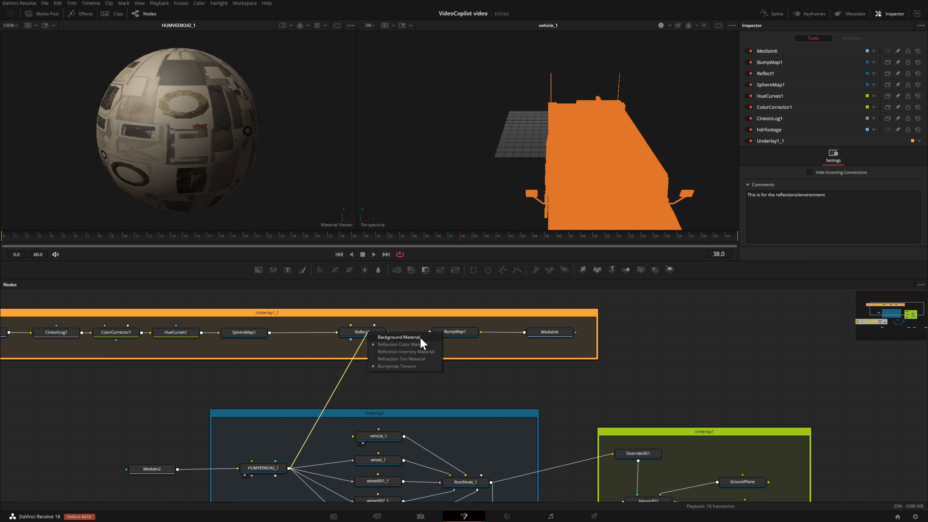
{"action": "left_click_drag", "start_coordinate": [420, 337], "coordinate": [419, 338]}
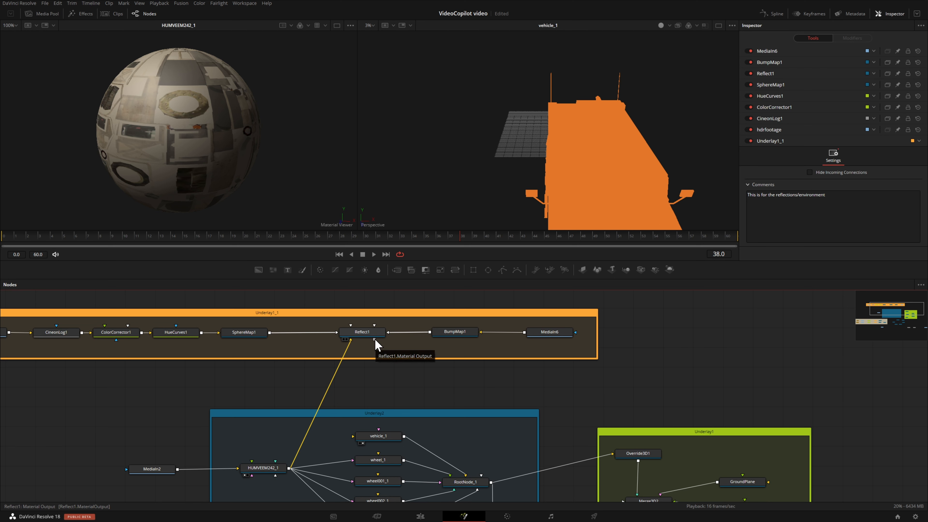
{"action": "left_click_drag", "start_coordinate": [374, 340], "coordinate": [359, 437]}
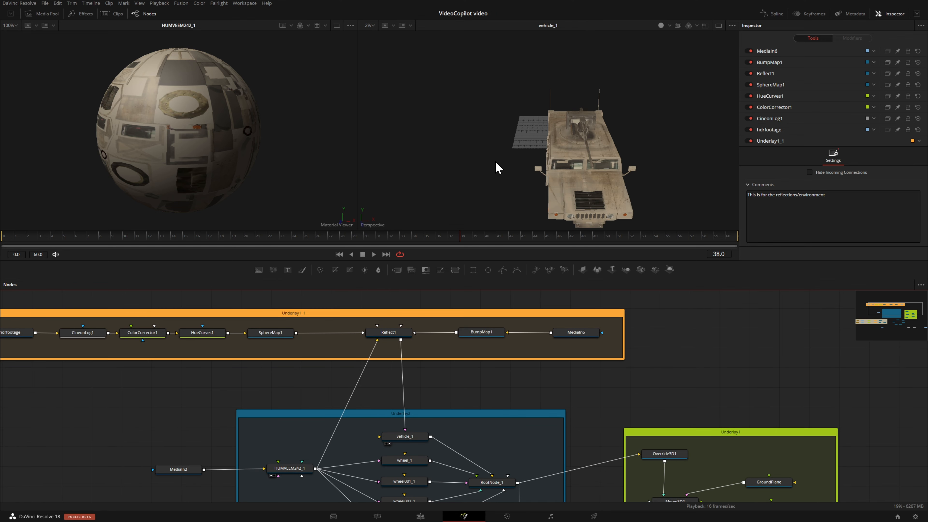
Preview hdrfootage, CineonLog1, ColorCorrector1, HueCurves1 and SphereMap1 one after another, and show SphereMap1's rotation settings
{"action": "left_click_drag", "start_coordinate": [102, 390], "coordinate": [213, 392]}
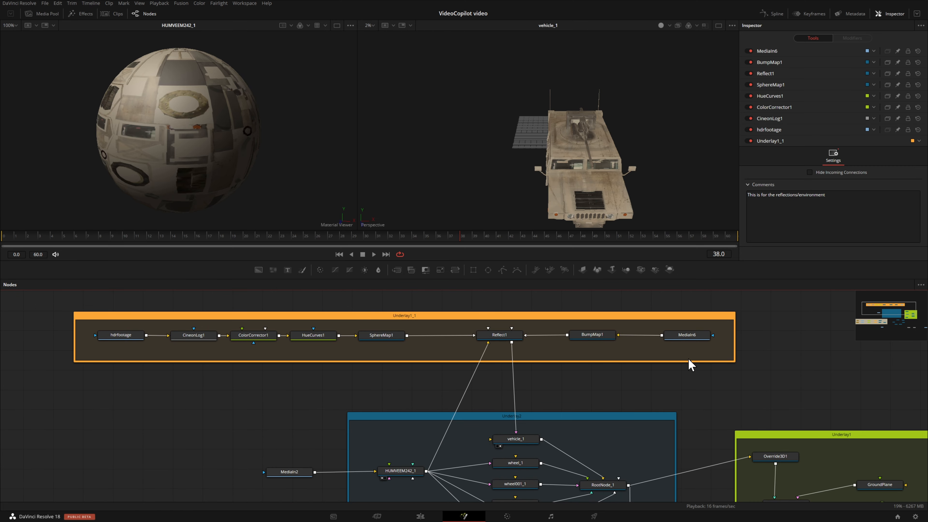
{"action": "left_click_drag", "start_coordinate": [118, 336], "coordinate": [196, 161]}
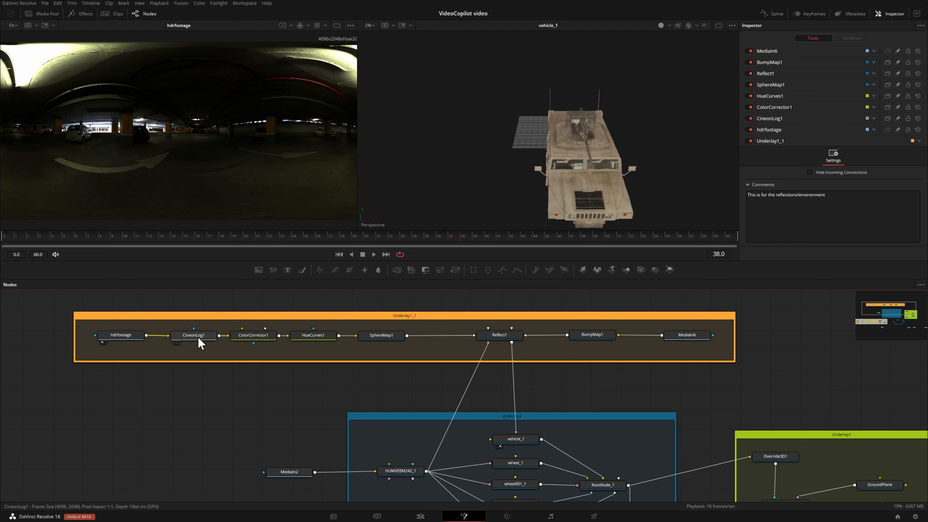
{"action": "left_click_drag", "start_coordinate": [193, 336], "coordinate": [515, 156]}
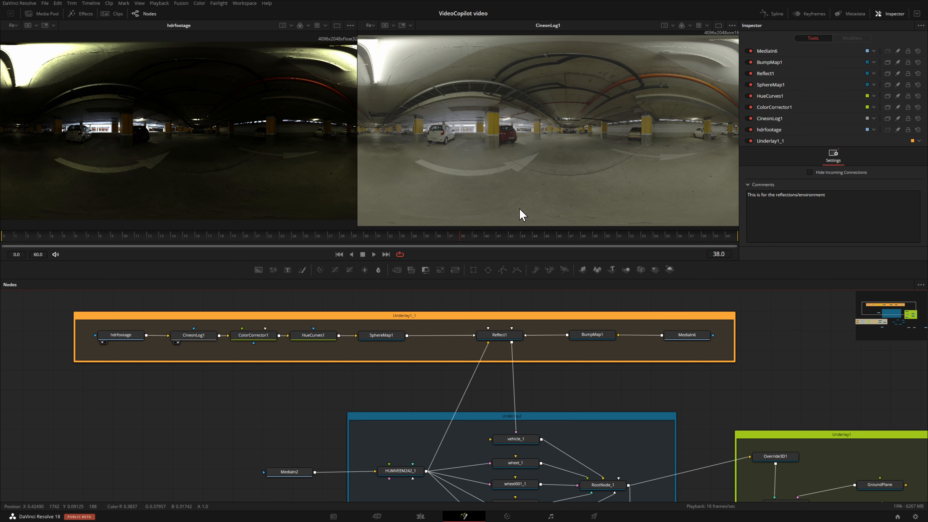
{"action": "left_click_drag", "start_coordinate": [251, 336], "coordinate": [236, 170]}
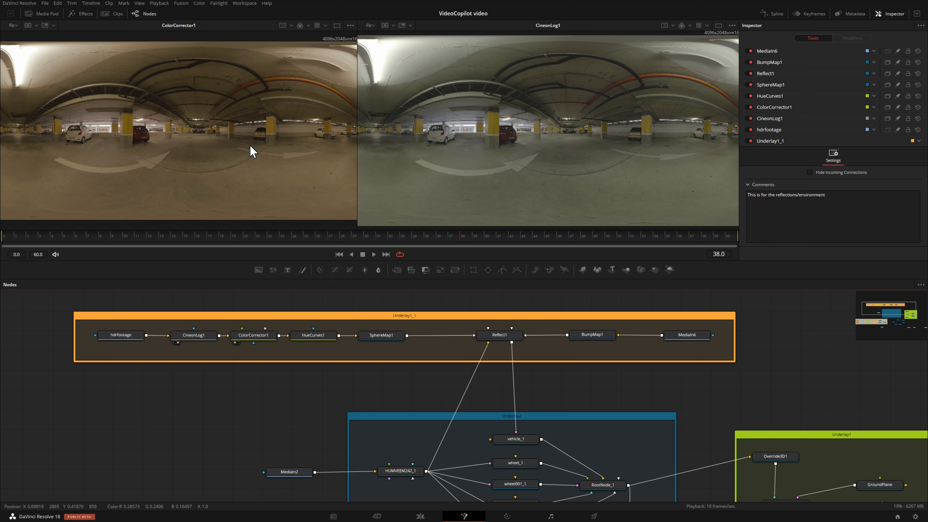
{"action": "left_click_drag", "start_coordinate": [314, 336], "coordinate": [502, 186]}
{"action": "left_click_drag", "start_coordinate": [381, 335], "coordinate": [281, 185]}
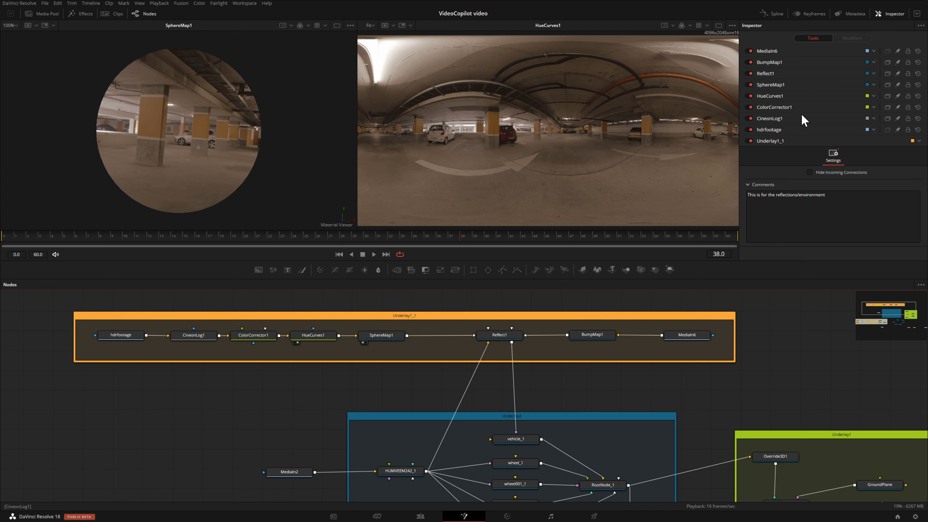
{"action": "left_click", "coordinate": [786, 85]}
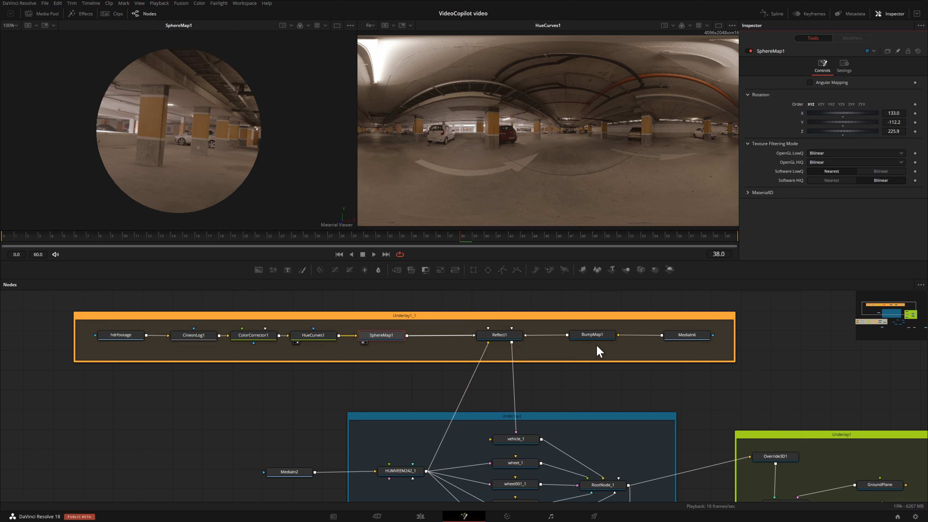
View MediaIn6 and BumpMap1, then detach BumpMap1 from Reflect1 and reconnect it as Bumpmap Texture
{"action": "key", "text": "1"}
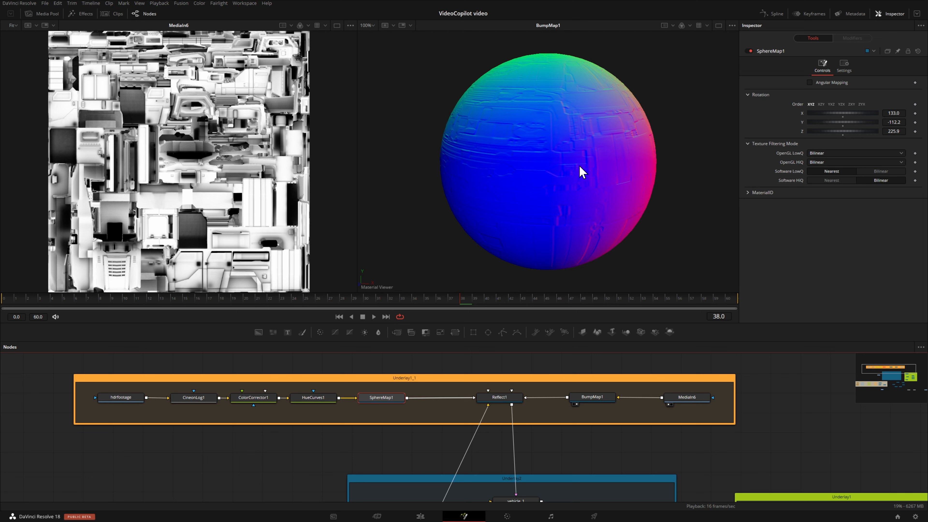
{"action": "left_click", "coordinate": [563, 417]}
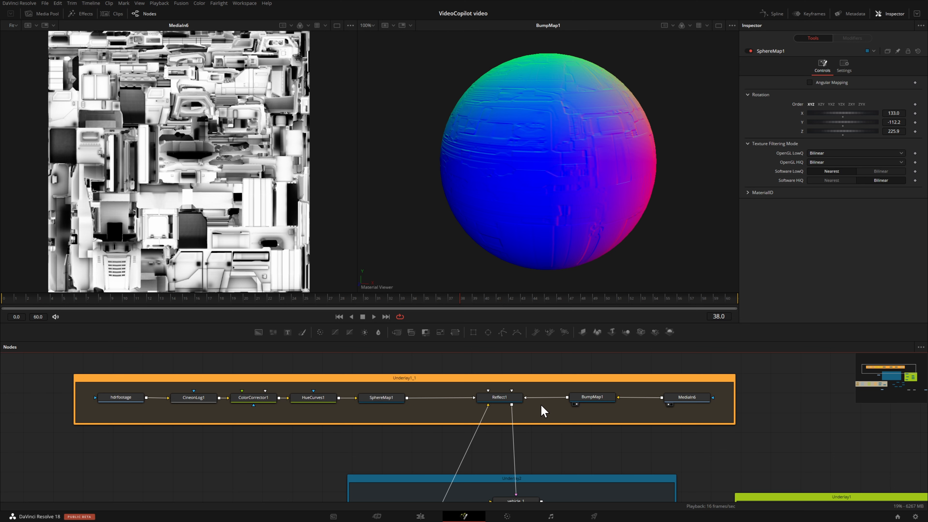
{"action": "left_click_drag", "start_coordinate": [527, 399], "coordinate": [530, 401]}
{"action": "left_click_drag", "start_coordinate": [592, 404], "coordinate": [505, 399]}
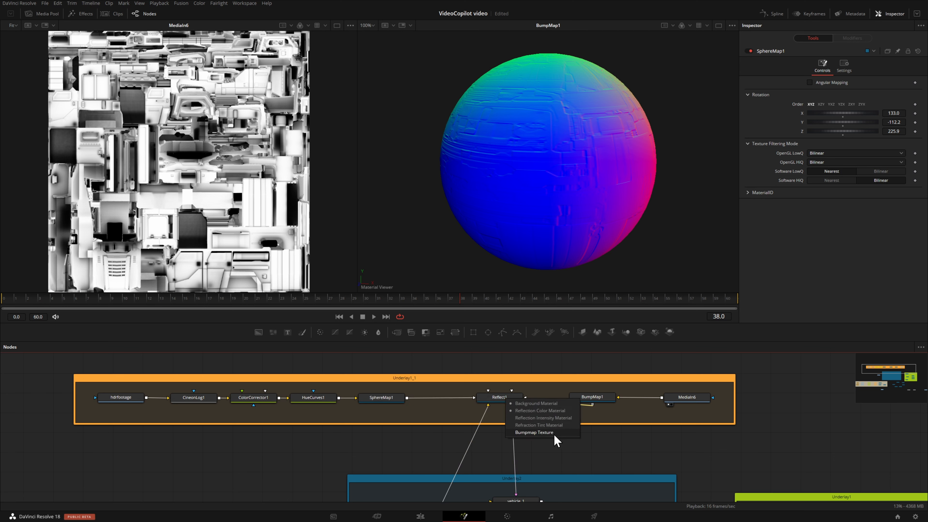
{"action": "left_click", "coordinate": [533, 433]}
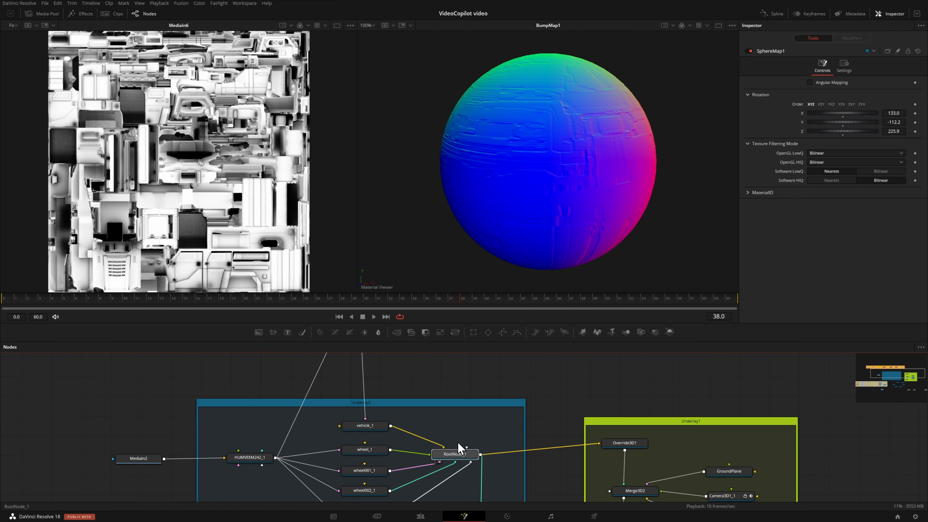
Display RootNode_1 in the 3D viewer and examine the complete humvee up close
{"action": "left_click_drag", "start_coordinate": [510, 160], "coordinate": [510, 159]}
{"action": "scroll", "coordinate": [539, 189], "scroll_direction": "up", "scroll_amount": 6}
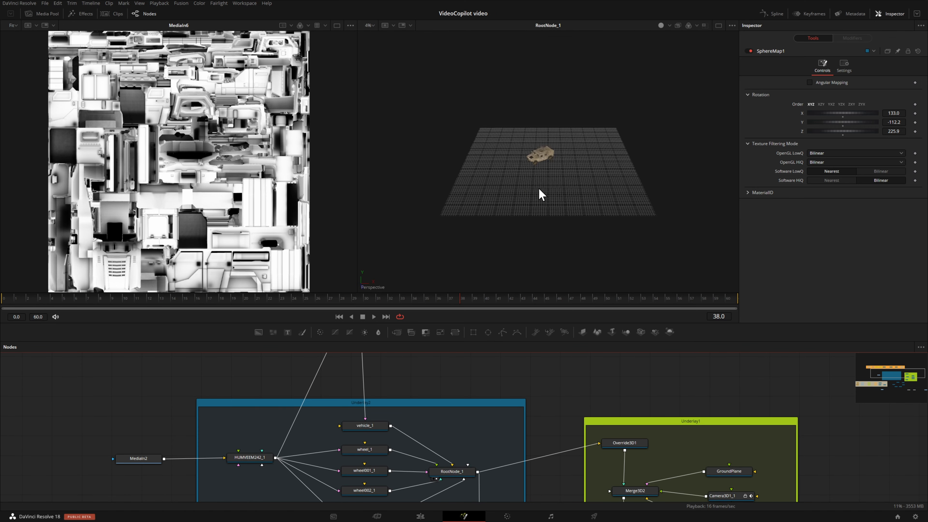
{"action": "scroll", "coordinate": [540, 193], "scroll_direction": "up", "scroll_amount": 5}
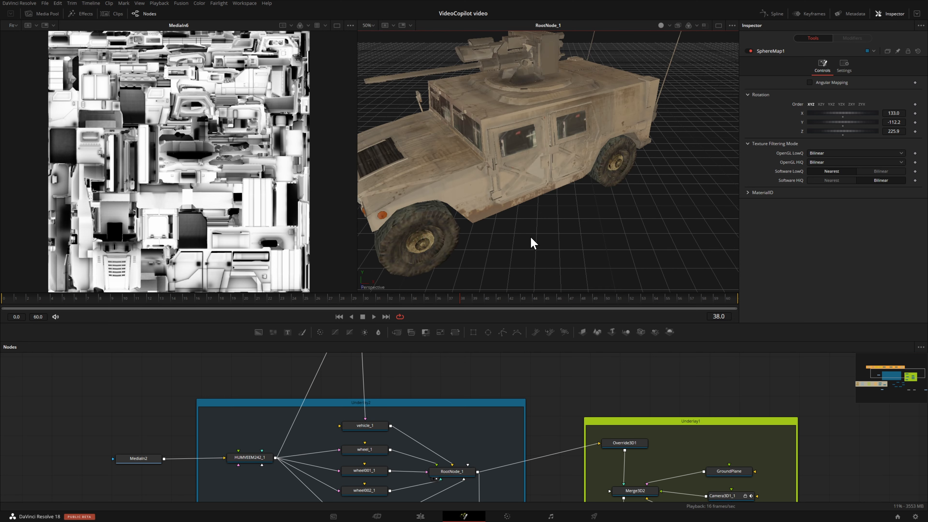
Toggle BumpMap1 off and on repeatedly to compare the humvee with and without the bump map, leaving it enabled
{"action": "left_click_drag", "start_coordinate": [507, 373], "coordinate": [473, 431]}
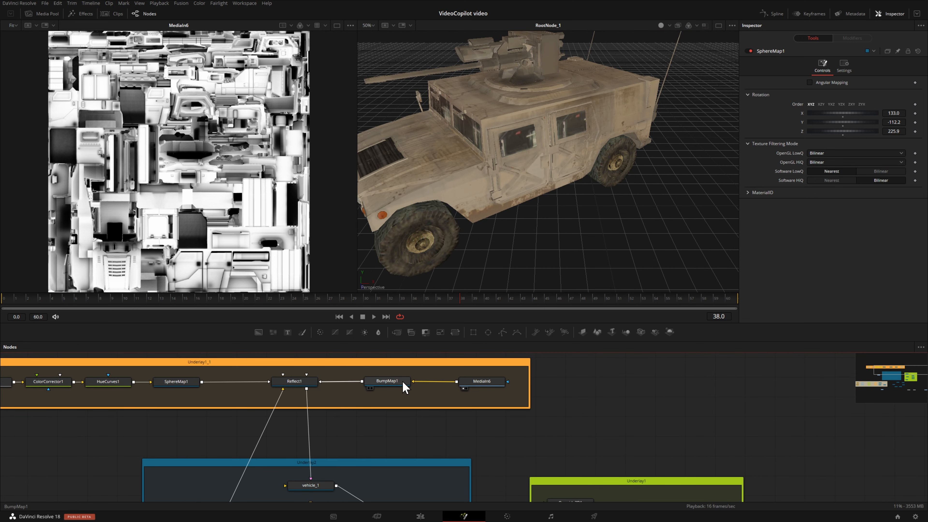
{"action": "left_click", "coordinate": [380, 384]}
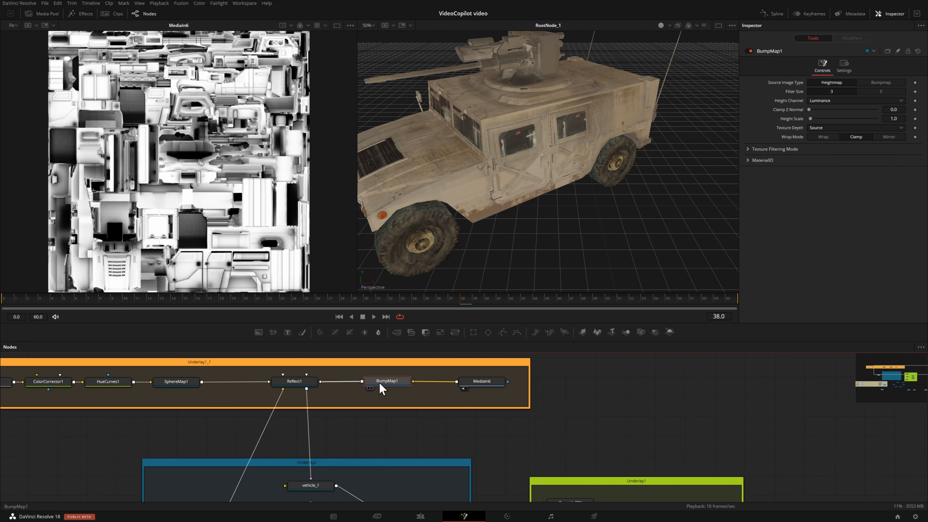
{"action": "left_click", "coordinate": [749, 51]}
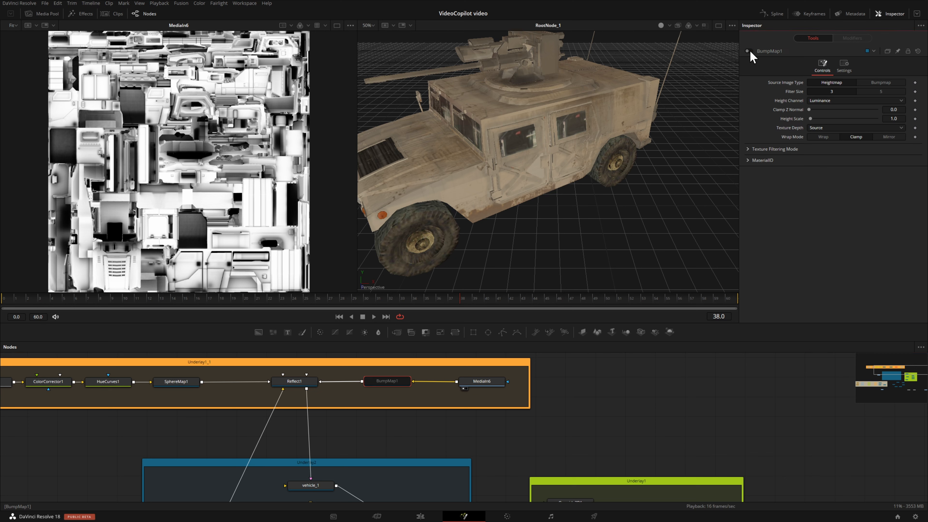
{"action": "left_click", "coordinate": [748, 52]}
{"action": "left_click", "coordinate": [749, 51]}
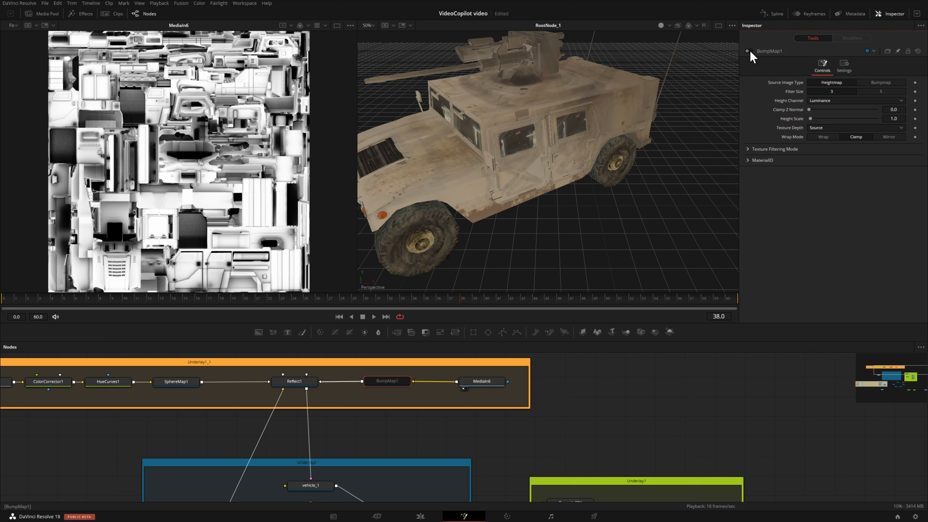
{"action": "left_click", "coordinate": [749, 52]}
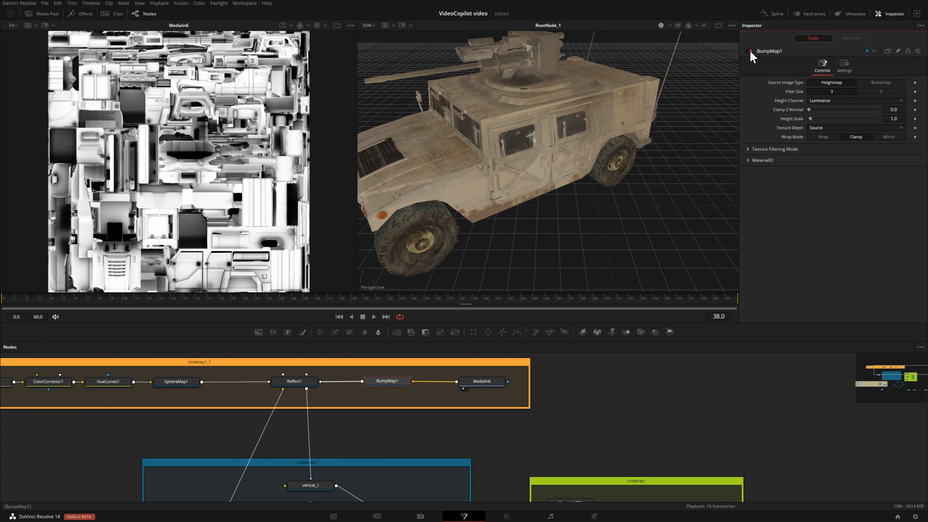
{"action": "left_click", "coordinate": [749, 52]}
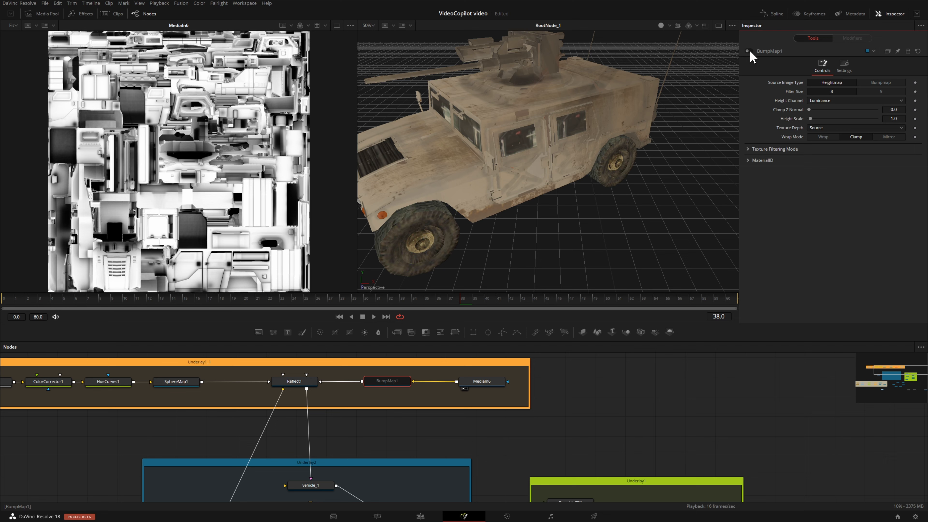
{"action": "left_click", "coordinate": [749, 52]}
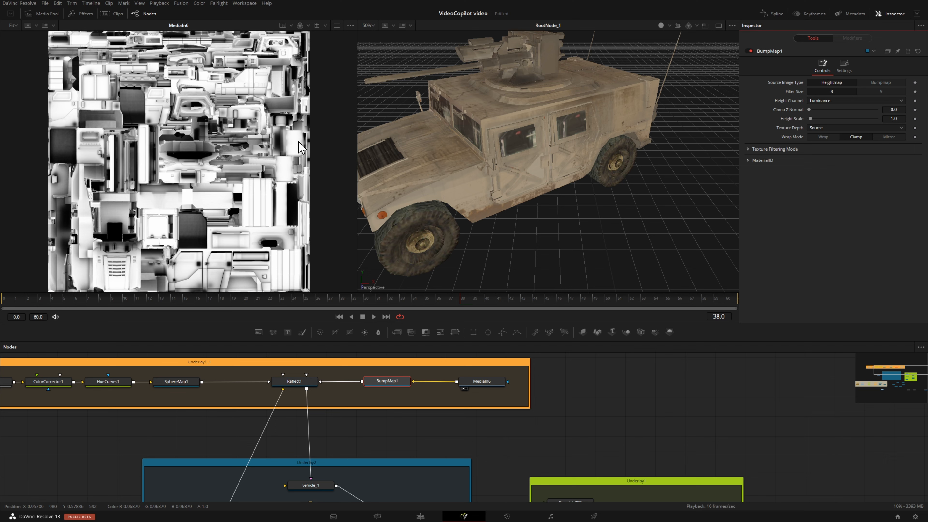
Save the project, switch to a single viewer and display the MediaOut1 composite in it
{"action": "key", "text": "ctrl+s"}
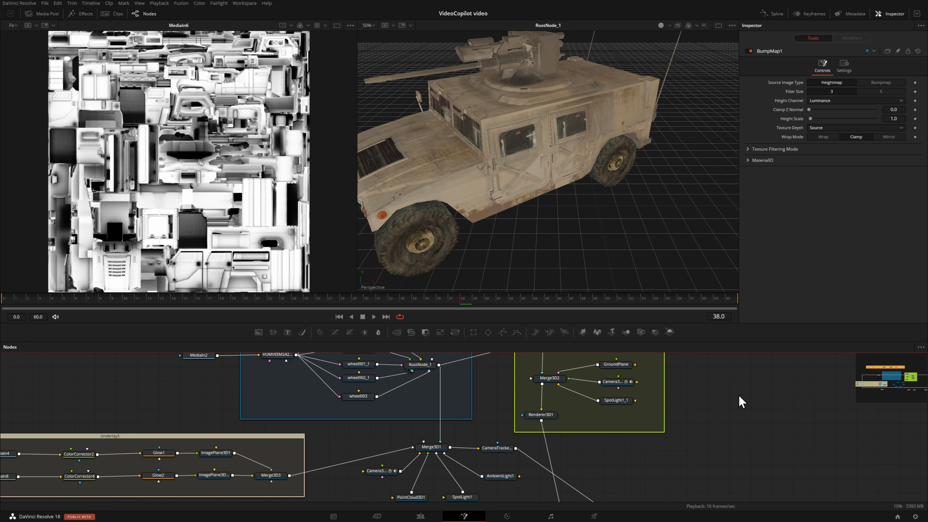
{"action": "left_click", "coordinate": [719, 25]}
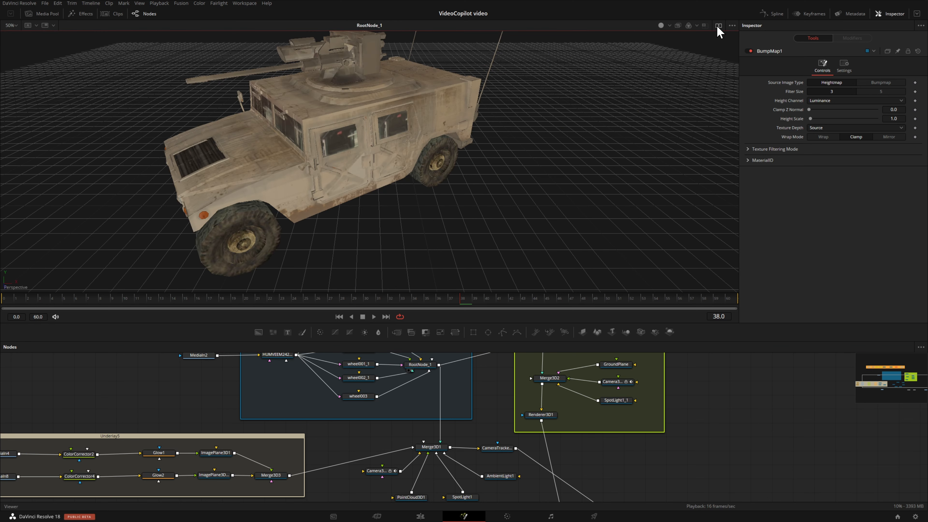
{"action": "left_click_drag", "start_coordinate": [410, 325], "coordinate": [410, 291]}
{"action": "left_click_drag", "start_coordinate": [714, 493], "coordinate": [685, 427]}
{"action": "left_click_drag", "start_coordinate": [661, 389], "coordinate": [314, 142]}
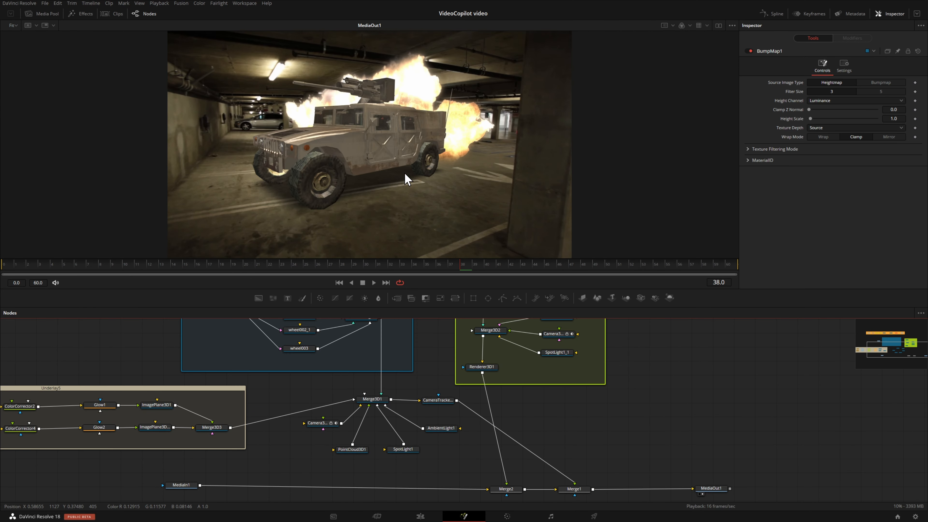
{"action": "scroll", "coordinate": [422, 365], "scroll_direction": "up", "scroll_amount": 4}
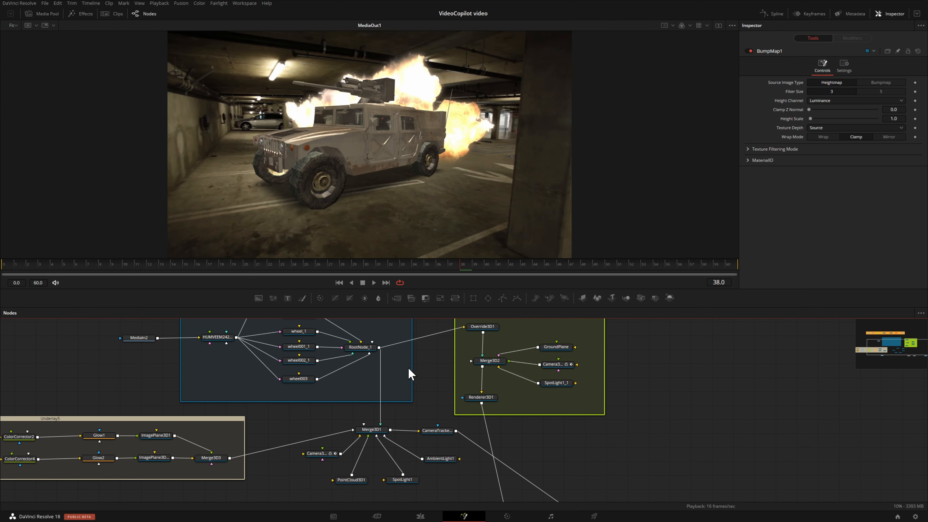
Restore the dual viewers, show RootNode_1 beside MediaOut1, and inspect RootNode_1's settings
{"action": "left_click", "coordinate": [718, 26]}
{"action": "left_click_drag", "start_coordinate": [361, 349], "coordinate": [182, 194]}
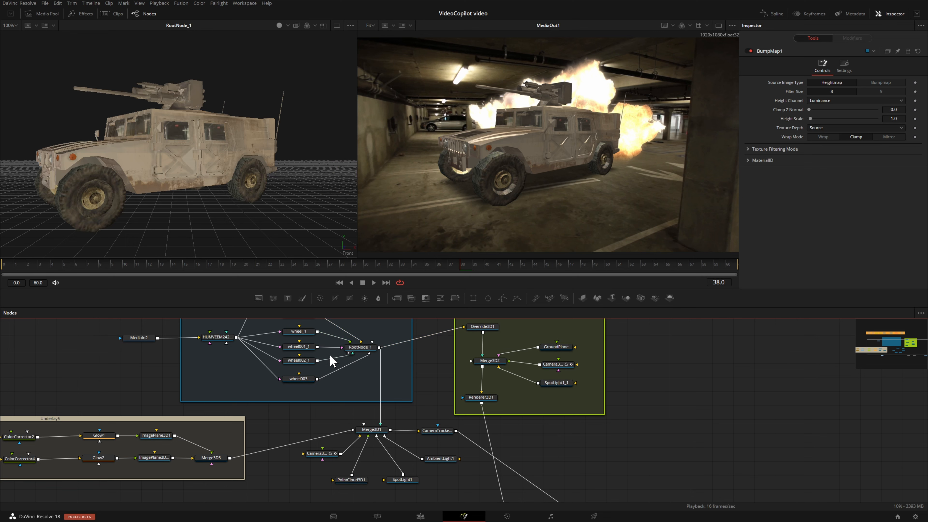
{"action": "left_click", "coordinate": [359, 349]}
{"action": "left_click", "coordinate": [834, 66]}
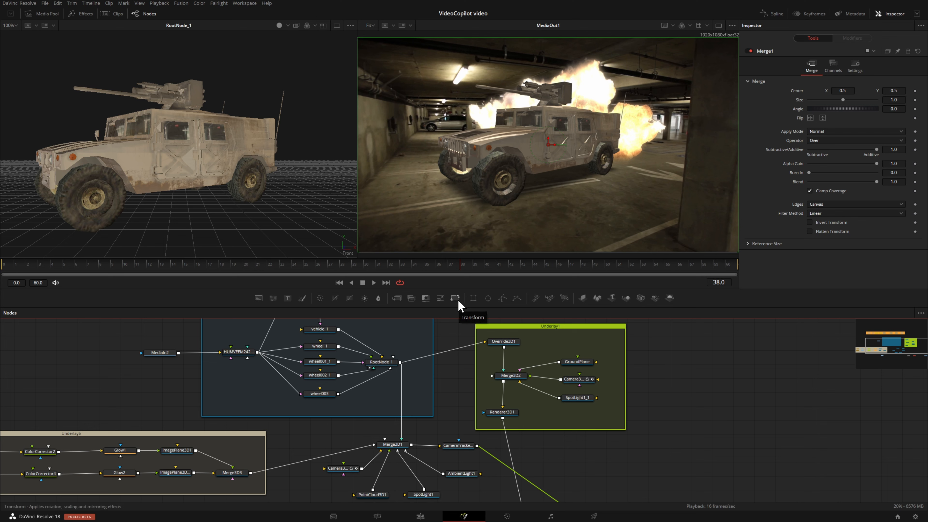
{"action": "left_click", "coordinate": [444, 382]}
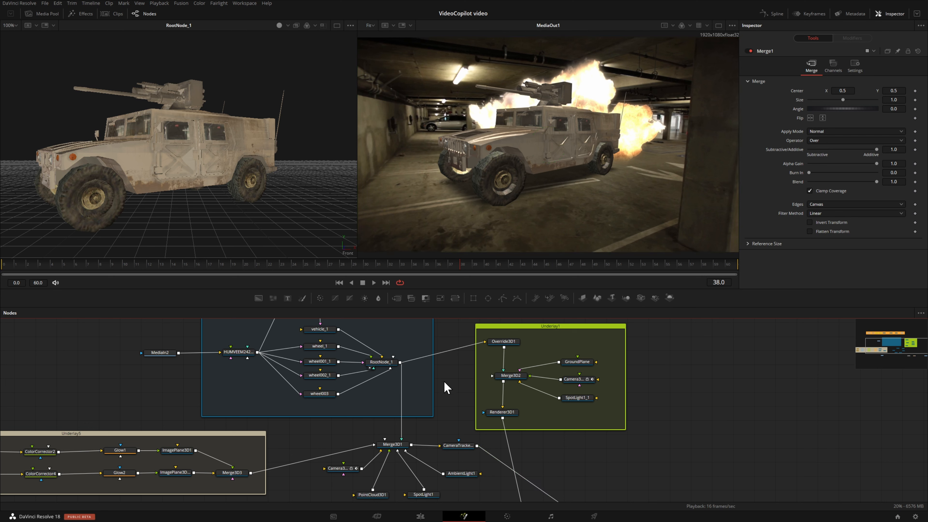
Add a Transform 3D node and insert it on the connection between RootNode_1 and Merge3D1
{"action": "key", "text": "shift+space"}
{"action": "type", "text": "under"}
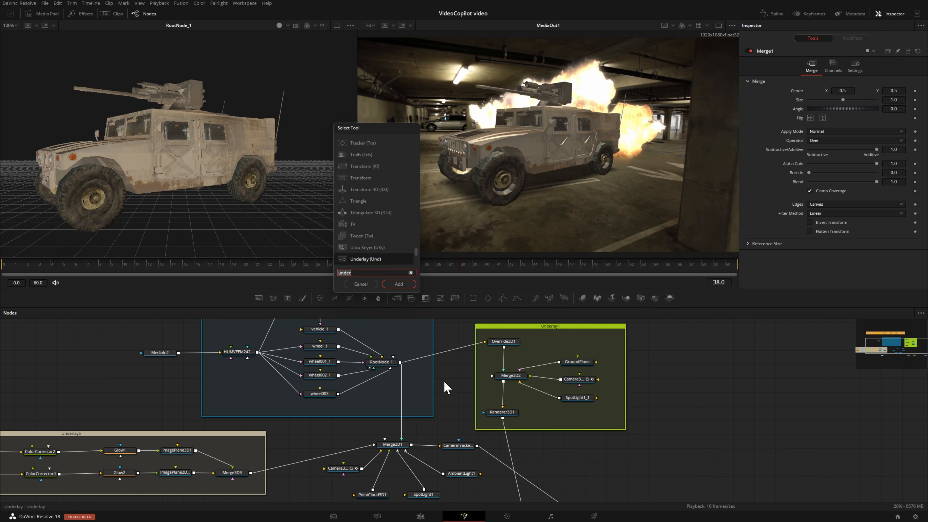
{"action": "key", "text": "BackSpace"}
{"action": "key", "text": "BackSpace"}
{"action": "key", "text": "BackSpace"}
{"action": "key", "text": "BackSpace"}
{"action": "key", "text": "BackSpace"}
{"action": "type", "text": "tran"}
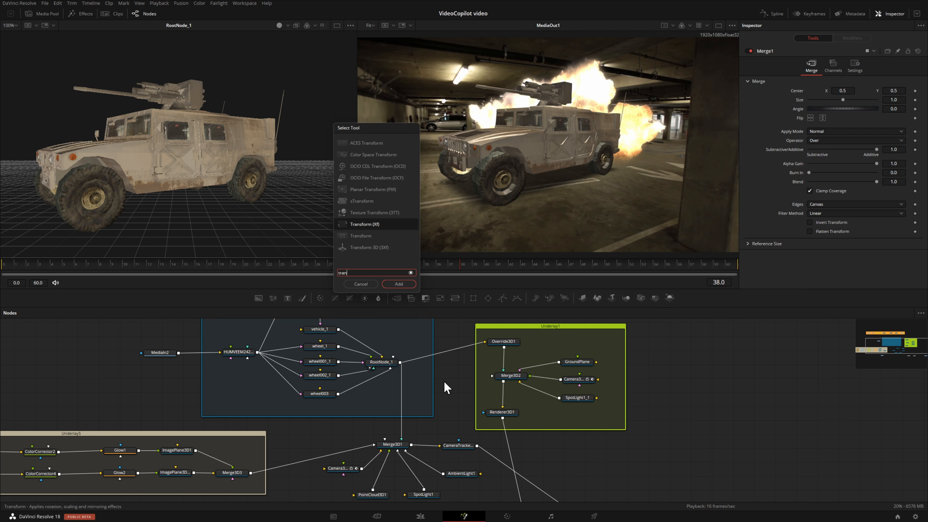
{"action": "left_click", "coordinate": [372, 251]}
{"action": "left_click", "coordinate": [402, 283]}
{"action": "left_click_drag", "start_coordinate": [446, 382], "coordinate": [404, 409]}
Switch the RootNode_1 3D viewer to the Top view so the whole humvee is seen from above
{"action": "right_click", "coordinate": [348, 256]}
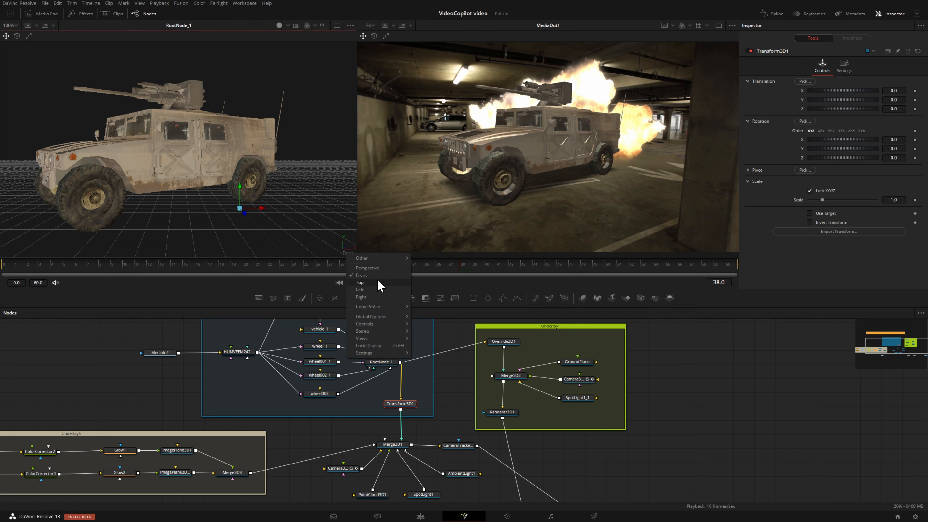
{"action": "left_click", "coordinate": [335, 249]}
{"action": "right_click", "coordinate": [347, 252]}
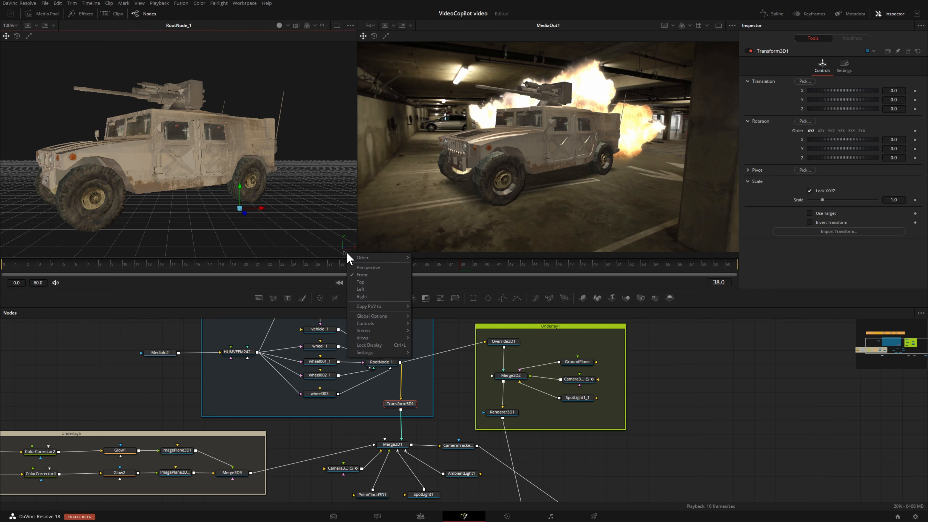
{"action": "left_click", "coordinate": [369, 282]}
{"action": "scroll", "coordinate": [251, 200], "scroll_direction": "down", "scroll_amount": 5}
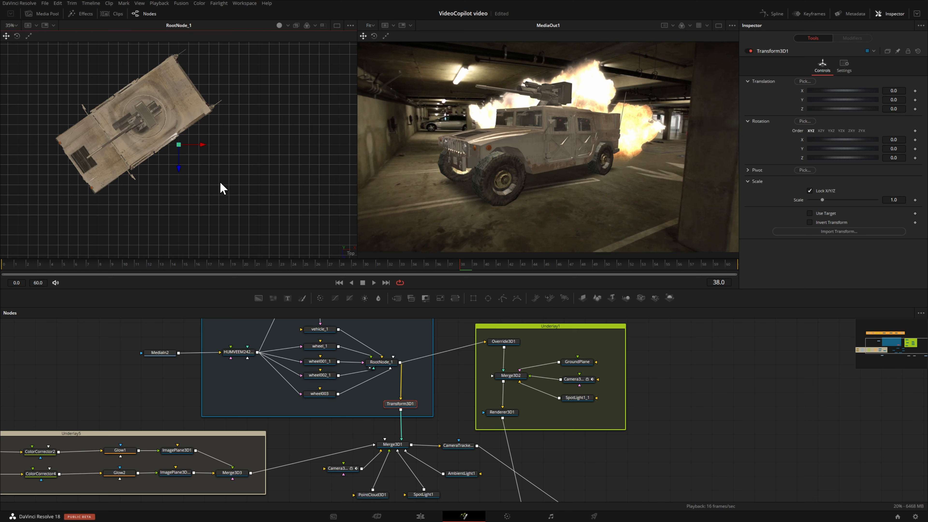
Move the Transform3D1 pivot to the humvee's front, with X at -2.646 and Z at -0.343, and check its placement
{"action": "left_click", "coordinate": [748, 171]}
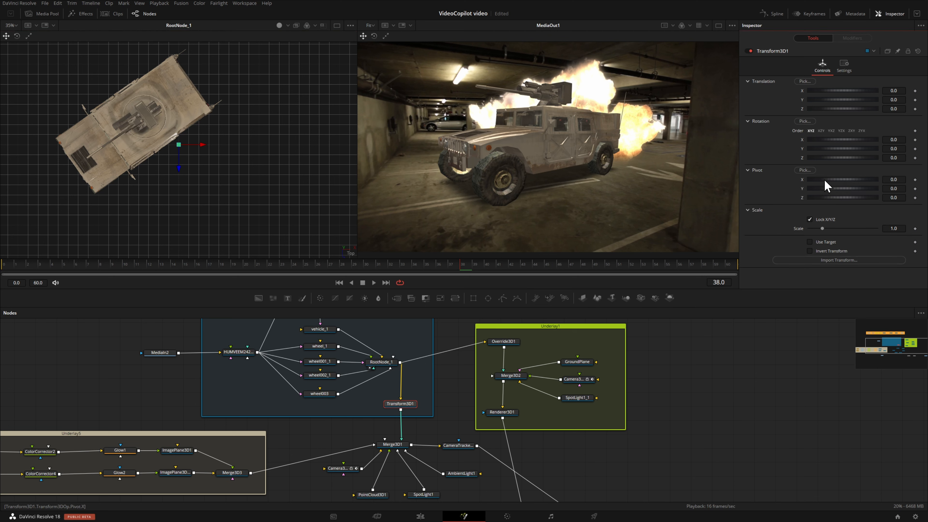
{"action": "left_click_drag", "start_coordinate": [827, 180], "coordinate": [779, 184]}
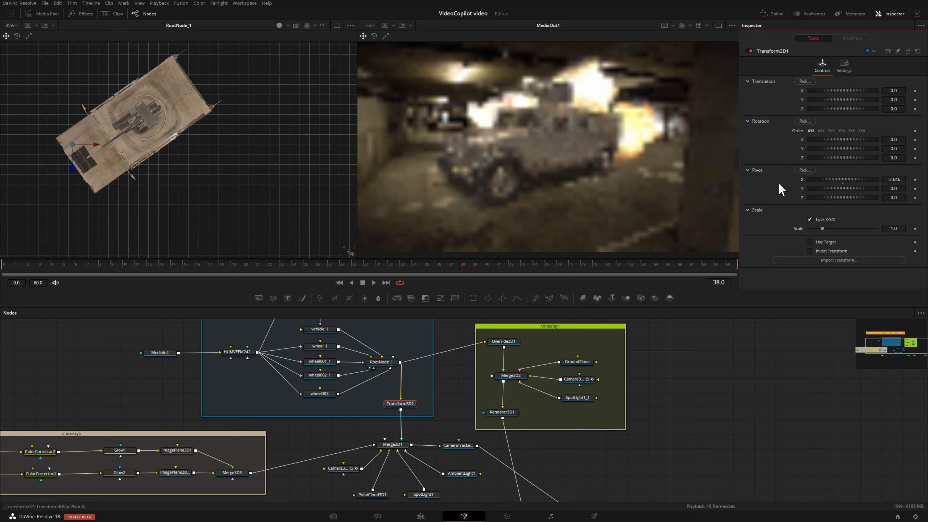
{"action": "left_click_drag", "start_coordinate": [833, 197], "coordinate": [827, 198]}
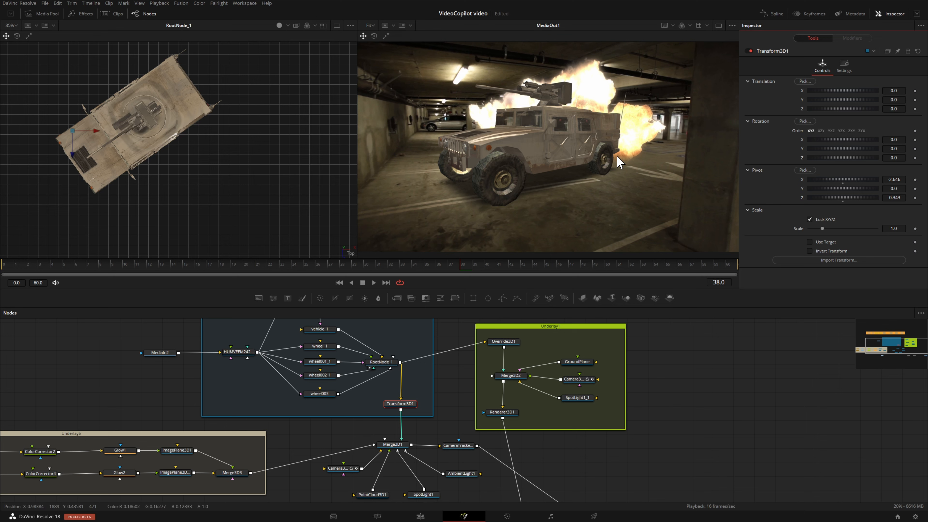
{"action": "scroll", "coordinate": [61, 167], "scroll_direction": "up", "scroll_amount": 1}
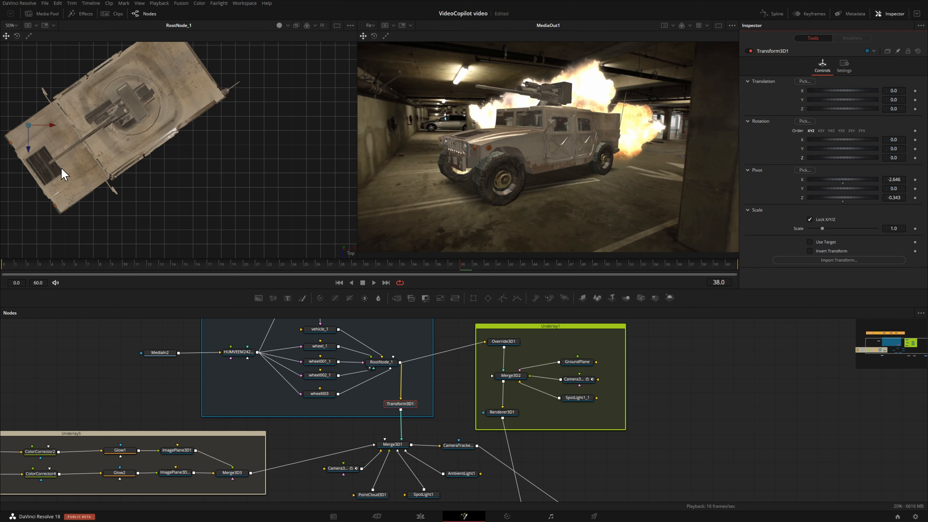
{"action": "scroll", "coordinate": [251, 221], "scroll_direction": "up", "scroll_amount": 1}
{"action": "scroll", "coordinate": [276, 219], "scroll_direction": "down", "scroll_amount": 1}
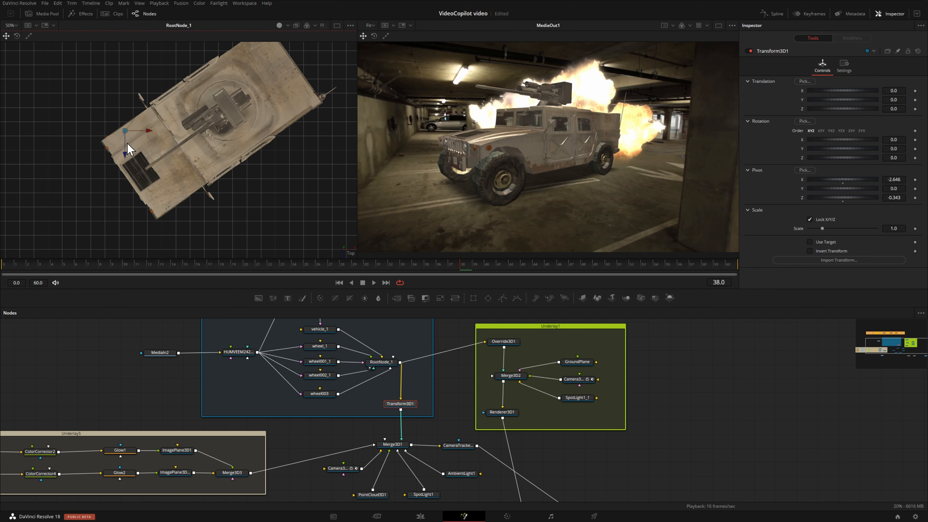
{"action": "scroll", "coordinate": [180, 148], "scroll_direction": "up", "scroll_amount": 1}
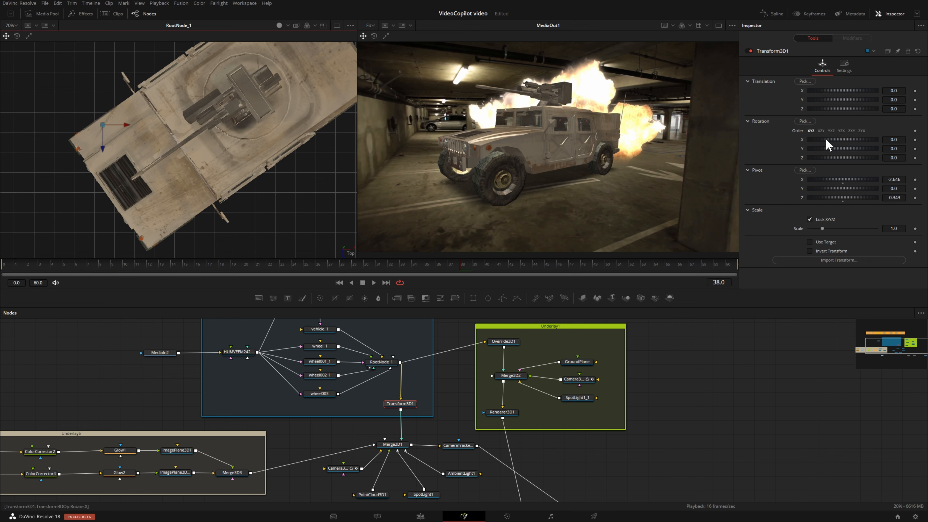
Set the Transform3D1 Z rotation to 12.7 and keyframe it at frame 41
{"action": "mouse_move", "coordinate": [830, 146]}
{"action": "left_mouse_down"}
{"action": "mouse_move", "coordinate": [831, 135]}
{"action": "mouse_move", "coordinate": [822, 139]}
{"action": "mouse_move", "coordinate": [837, 138]}
{"action": "mouse_move", "coordinate": [828, 134]}
{"action": "left_mouse_up"}
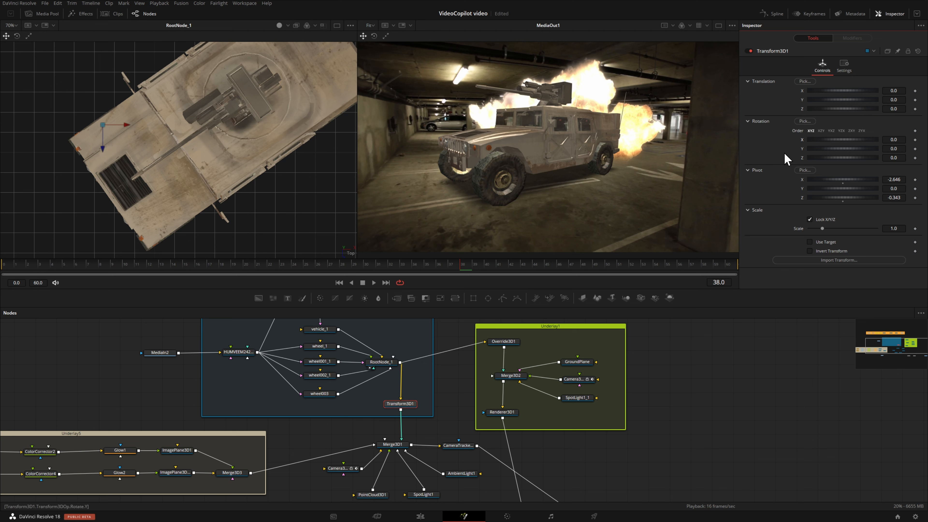
{"action": "left_click_drag", "start_coordinate": [852, 163], "coordinate": [857, 159]}
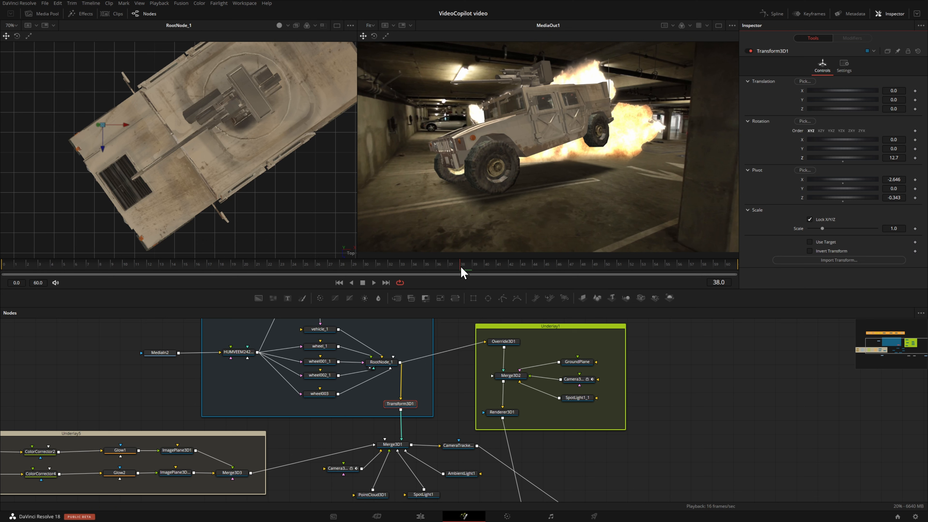
{"action": "left_click", "coordinate": [474, 271]}
{"action": "left_click", "coordinate": [915, 158]}
Keyframe the Z rotation at 0 on frame 32 and scrub forward through the humvee's lift
{"action": "left_click", "coordinate": [391, 273]}
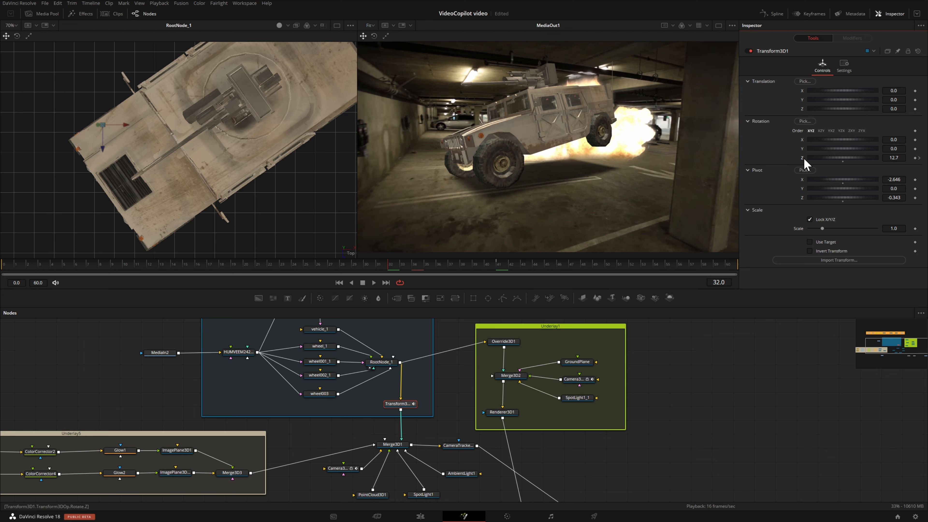
{"action": "left_click", "coordinate": [898, 157]}
{"action": "type", "text": "0"}
{"action": "key", "text": "Tab"}
{"action": "left_click", "coordinate": [412, 273]}
{"action": "left_click", "coordinate": [440, 272]}
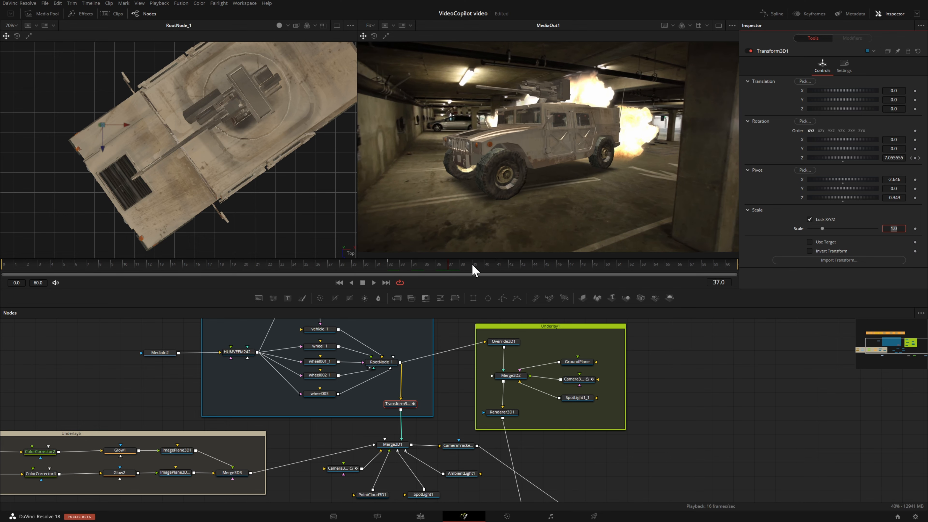
{"action": "left_click", "coordinate": [462, 273]}
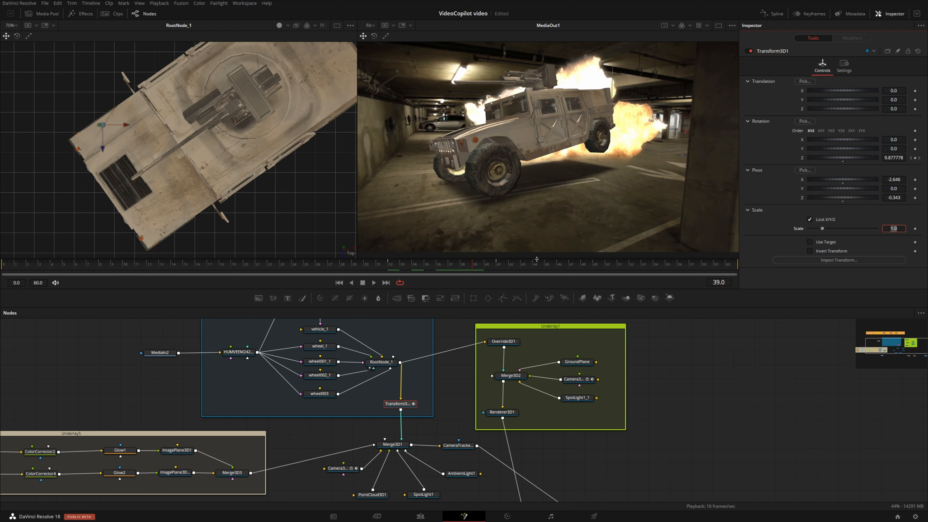
Open the Spline editor, display Transform3D1's Z Rotation curve and fit it to the view
{"action": "left_click", "coordinate": [776, 14]}
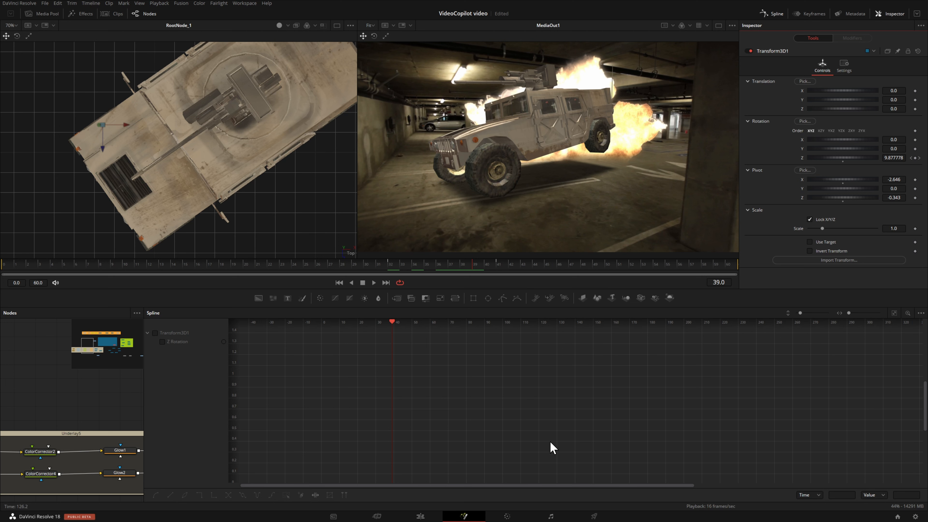
{"action": "left_click", "coordinate": [921, 313]}
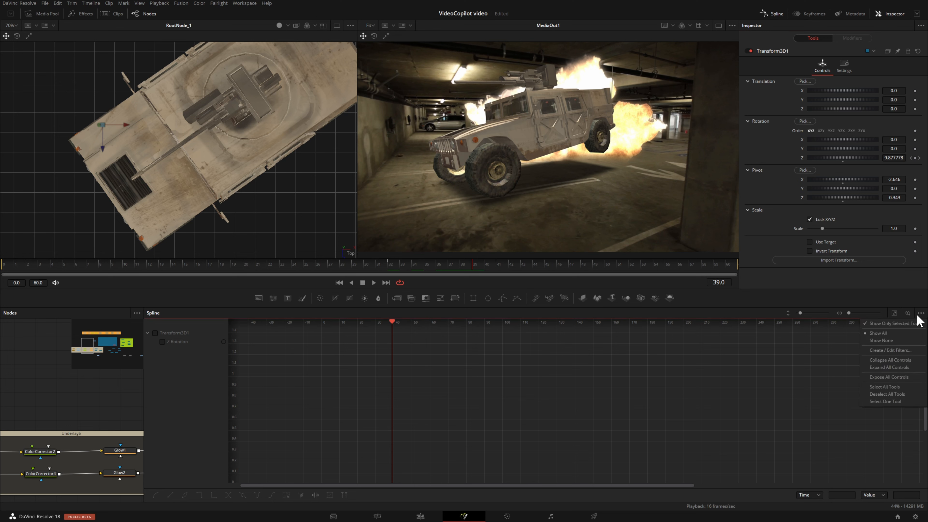
{"action": "left_click", "coordinate": [898, 327]}
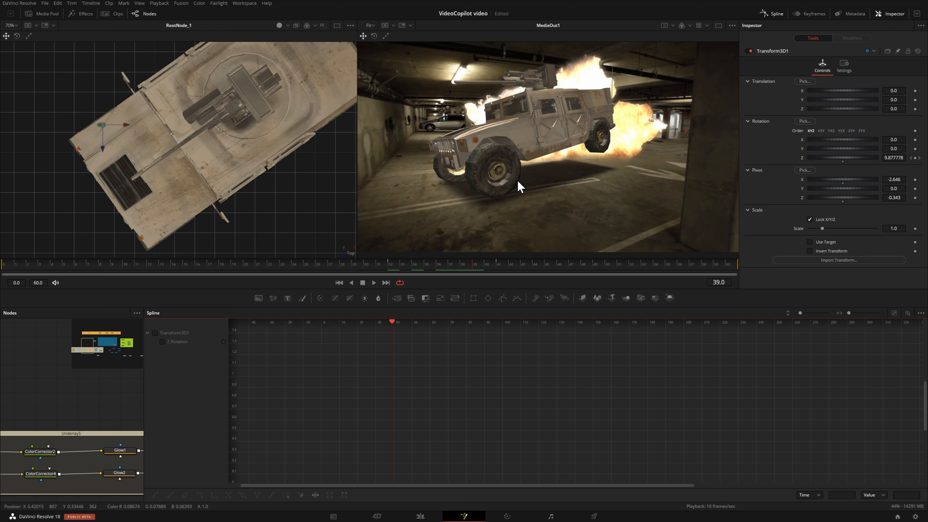
{"action": "left_click", "coordinate": [162, 342]}
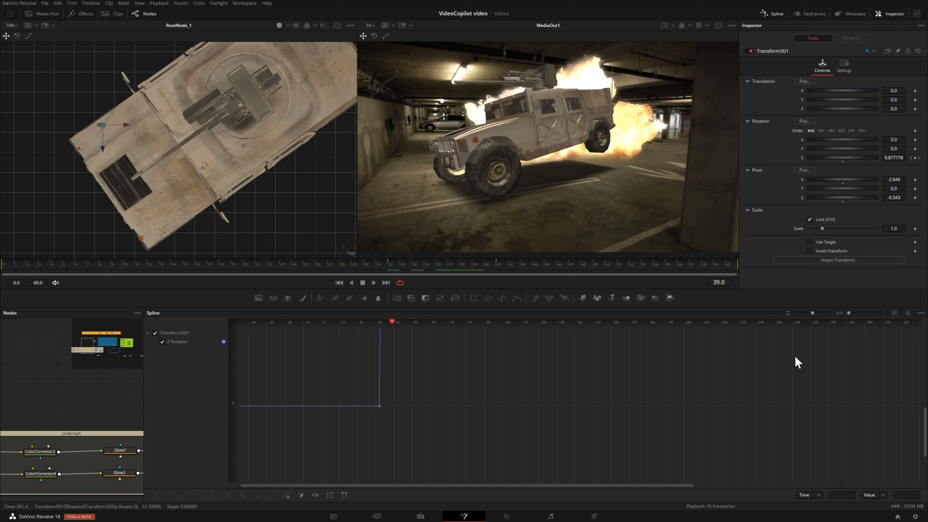
{"action": "left_click", "coordinate": [894, 313]}
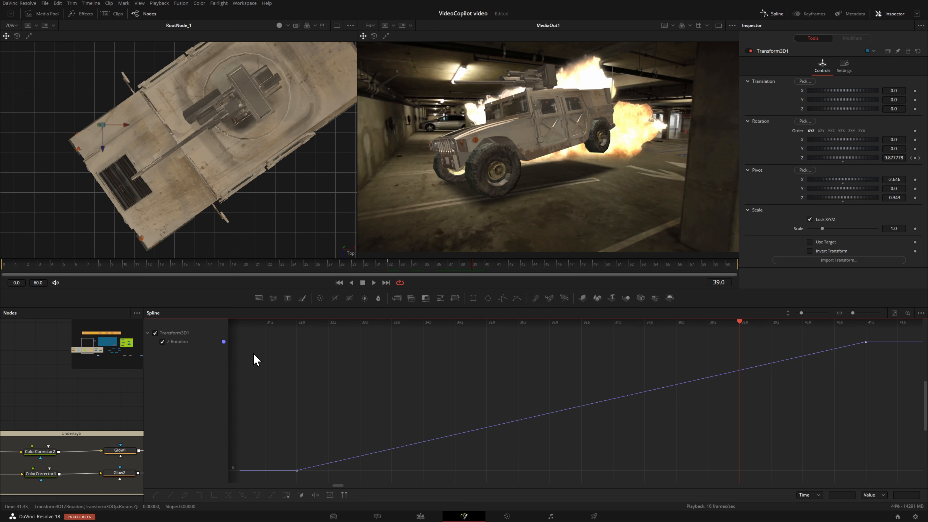
Try smoothing both Z Rotation keyframes and stretching the last keyframe's handle toward the start of the curve
{"action": "left_click_drag", "start_coordinate": [261, 343], "coordinate": [899, 482]}
{"action": "left_click_drag", "start_coordinate": [889, 332], "coordinate": [270, 478]}
{"action": "key", "text": "s"}
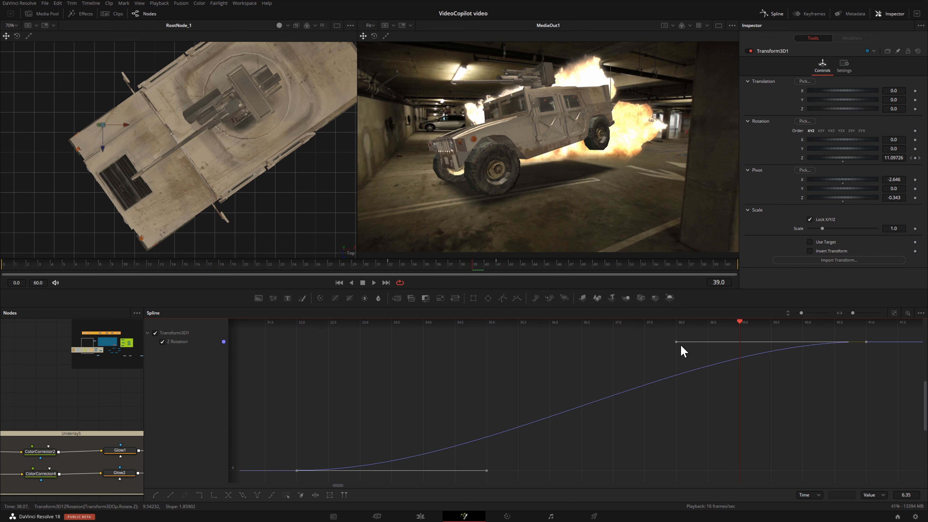
{"action": "left_click_drag", "start_coordinate": [677, 341], "coordinate": [350, 348]}
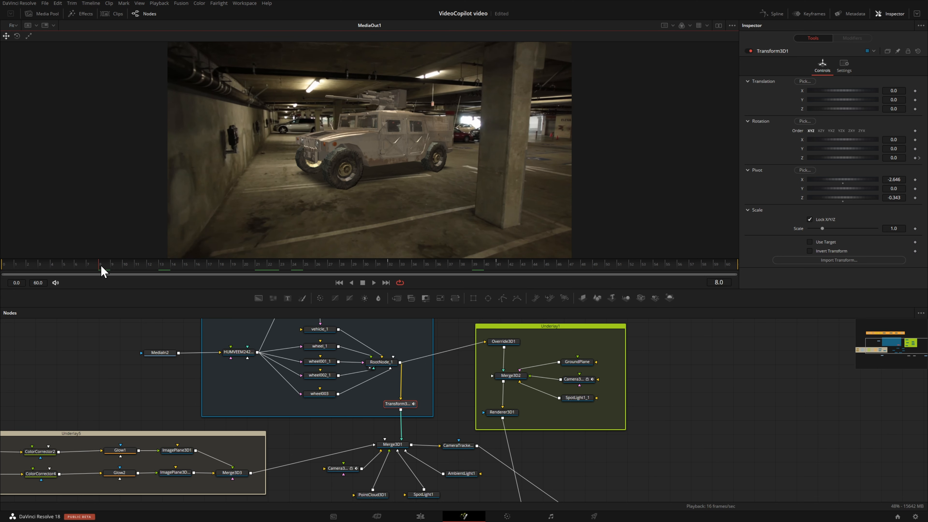
Scrub the MediaOut1 composite from frame 8 to frame 52 and play it to review the humvee's lift with the explosion
{"action": "left_click", "coordinate": [160, 271]}
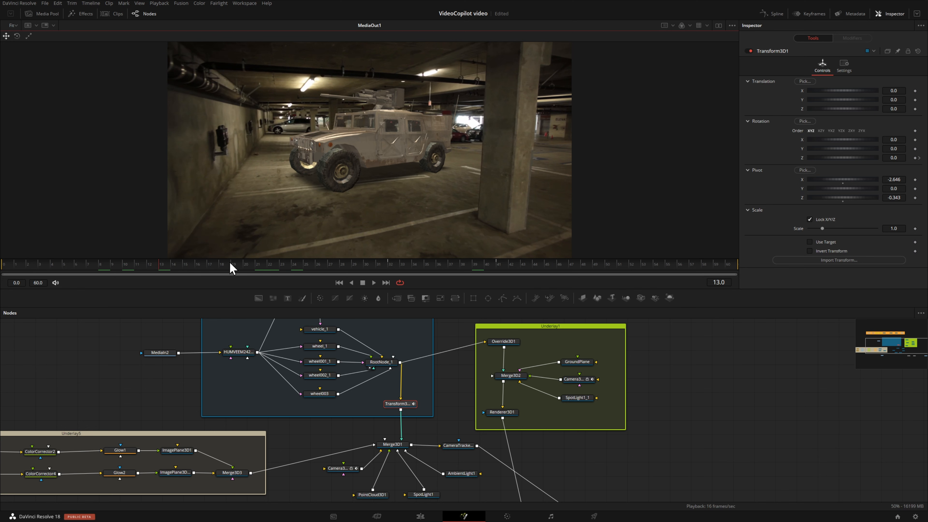
{"action": "left_click", "coordinate": [265, 266]}
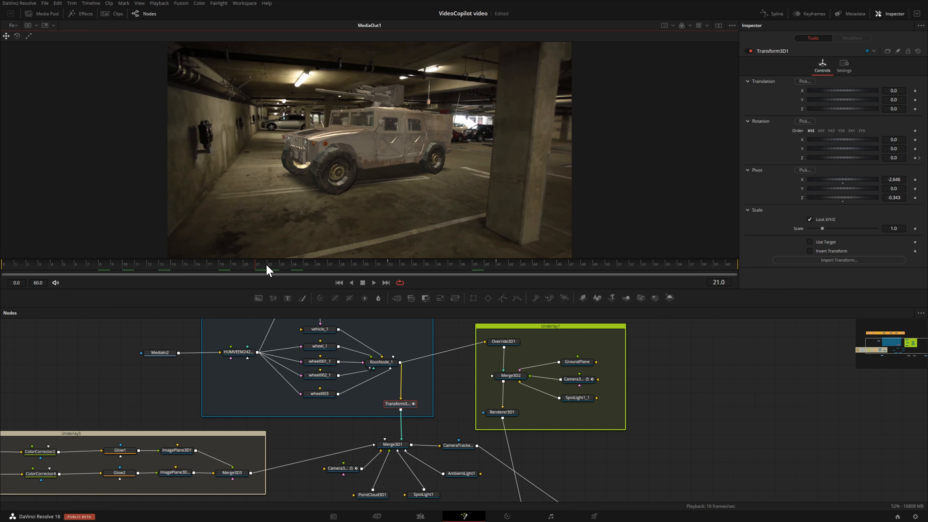
{"action": "left_click", "coordinate": [300, 273]}
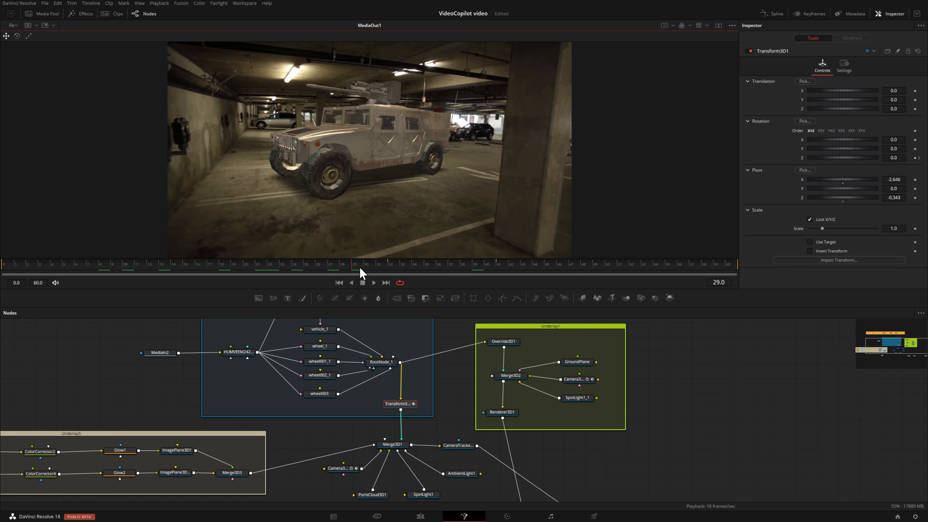
{"action": "left_click", "coordinate": [389, 272]}
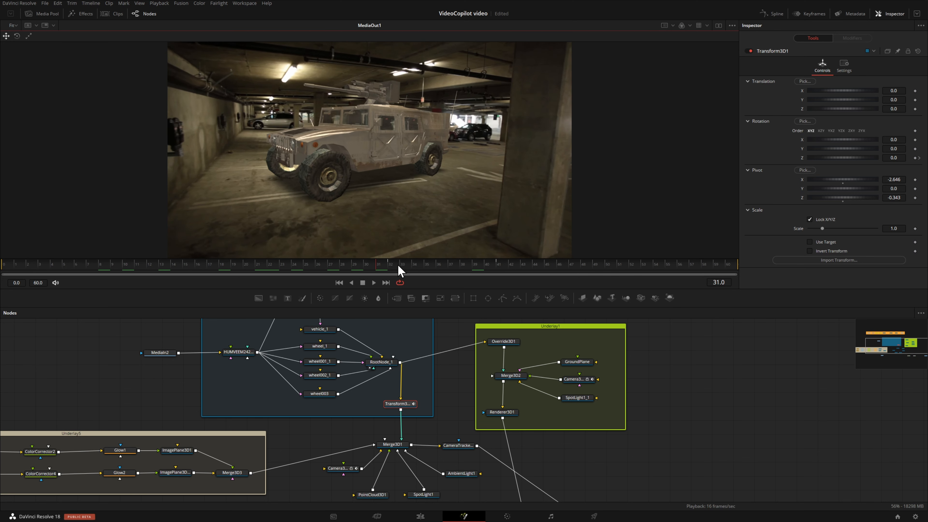
{"action": "left_click", "coordinate": [430, 267]}
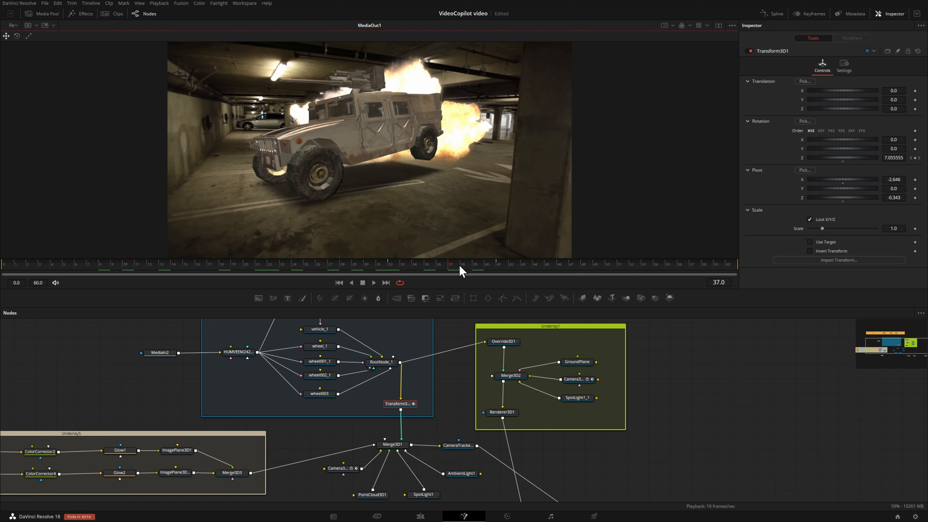
{"action": "left_click_drag", "start_coordinate": [459, 266], "coordinate": [540, 267]}
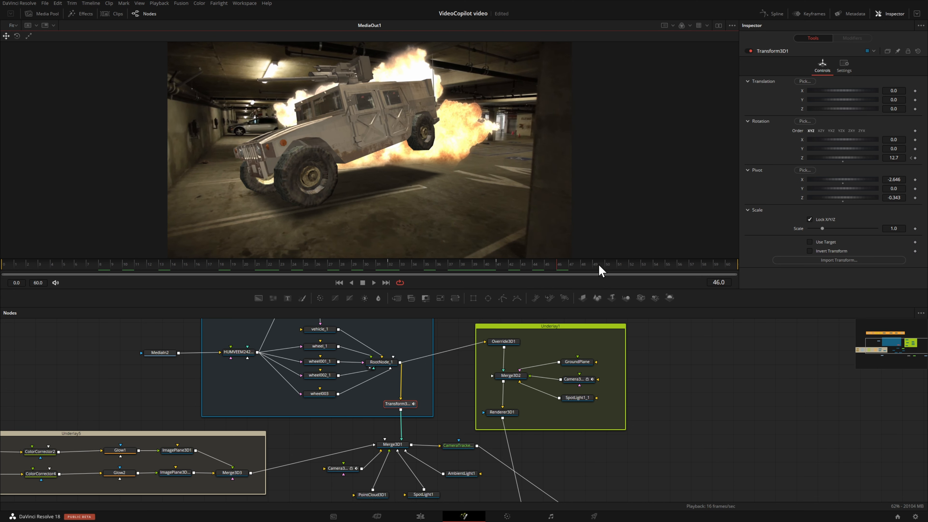
{"action": "left_click", "coordinate": [636, 269]}
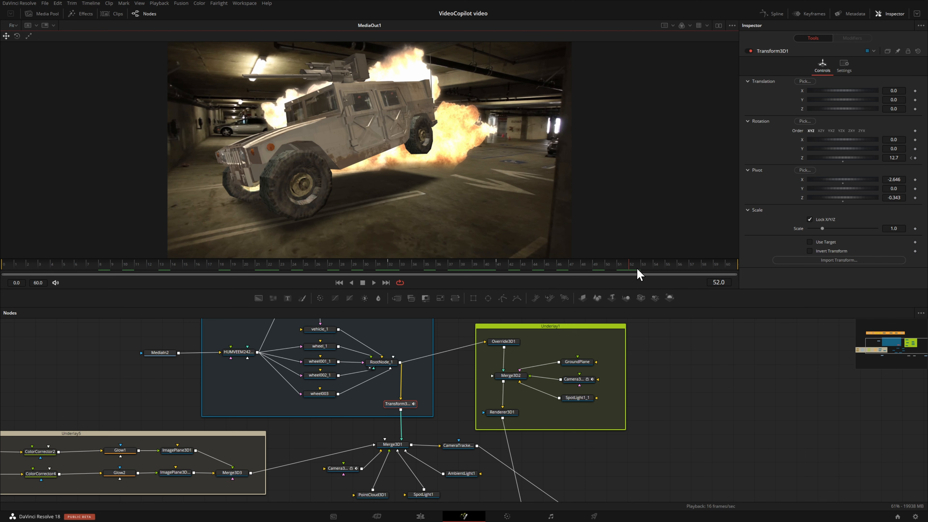
{"action": "key", "text": "space"}
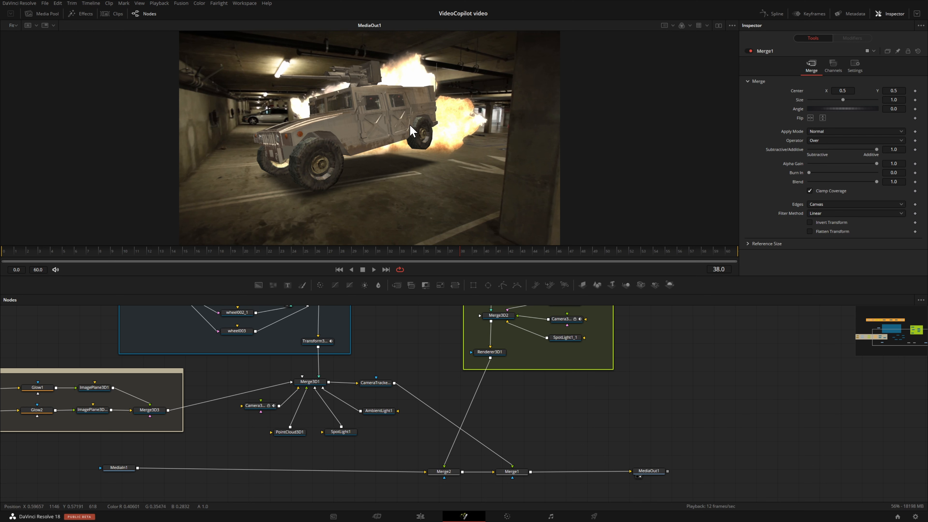
Shift the explosions underlay group, MediaIn1, Merge2, Merge1 and MediaOut1 lower in the node graph to free up space
{"action": "left_click_drag", "start_coordinate": [704, 396], "coordinate": [822, 351]}
{"action": "left_click_drag", "start_coordinate": [242, 336], "coordinate": [241, 351]}
{"action": "left_click_drag", "start_coordinate": [235, 430], "coordinate": [223, 463]}
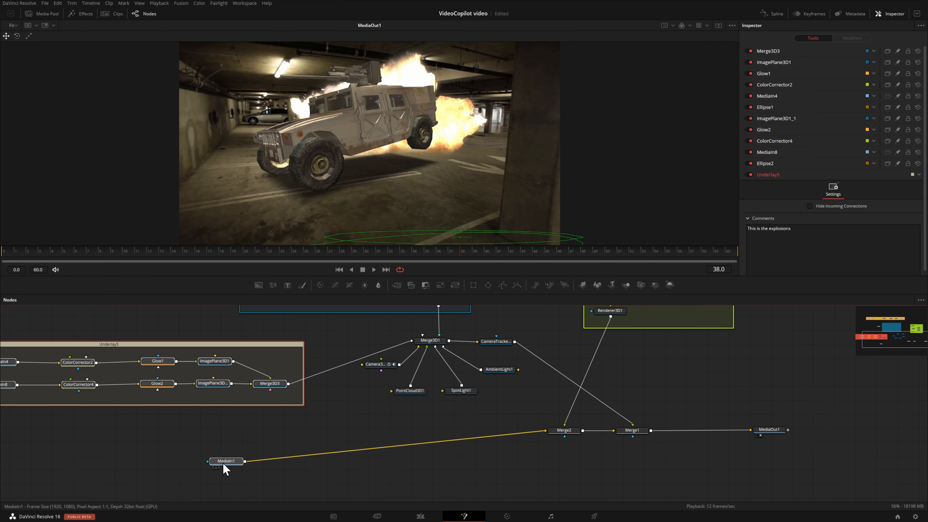
{"action": "left_click_drag", "start_coordinate": [690, 453], "coordinate": [528, 410]}
Paste the copied orange underlay group with its spotlight and ambient light, and place it above the explosions group
{"action": "left_click", "coordinate": [228, 338]}
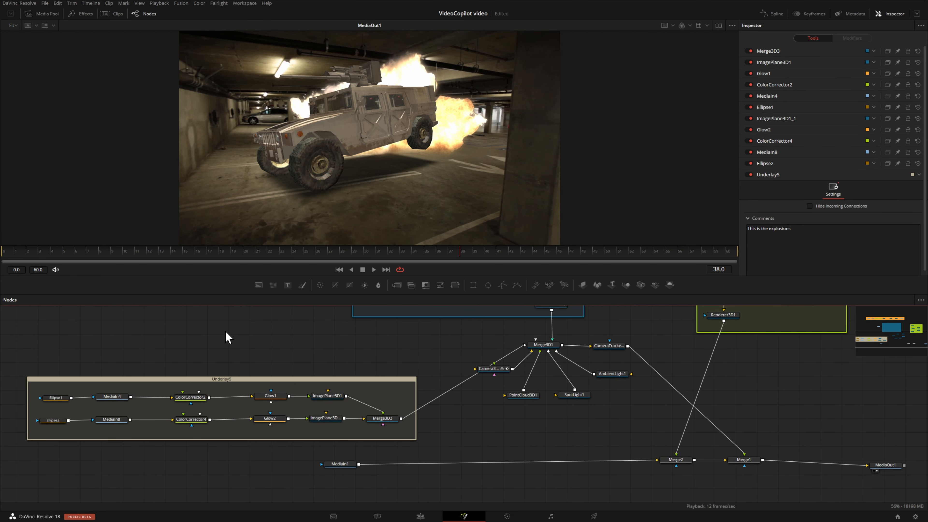
{"action": "key", "text": "ctrl+v"}
{"action": "left_click_drag", "start_coordinate": [240, 330], "coordinate": [387, 330]}
Move SpotLight1, PointCloud3D1 and Camera3D1 farther below Merge3D1 to clear room around its connections
{"action": "left_click_drag", "start_coordinate": [579, 397], "coordinate": [608, 424]}
{"action": "left_click_drag", "start_coordinate": [522, 399], "coordinate": [538, 421]}
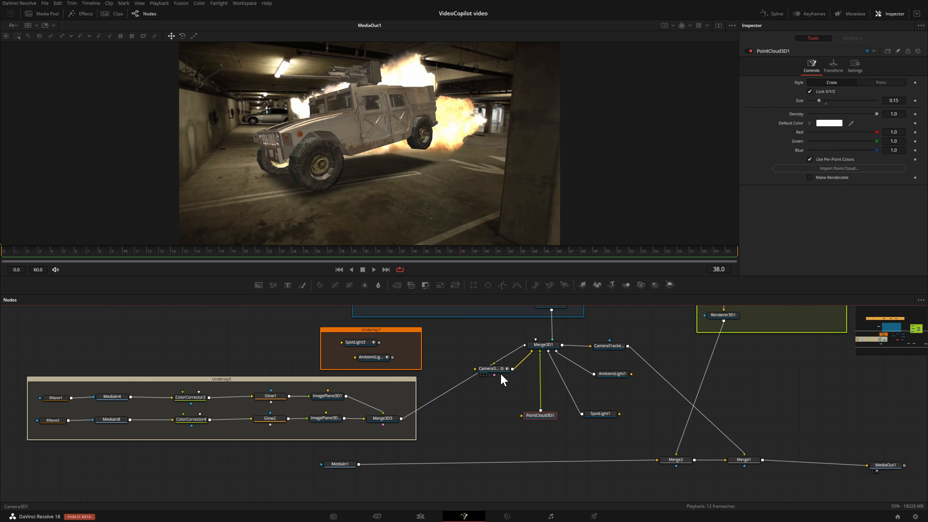
{"action": "left_click_drag", "start_coordinate": [501, 383], "coordinate": [504, 393]}
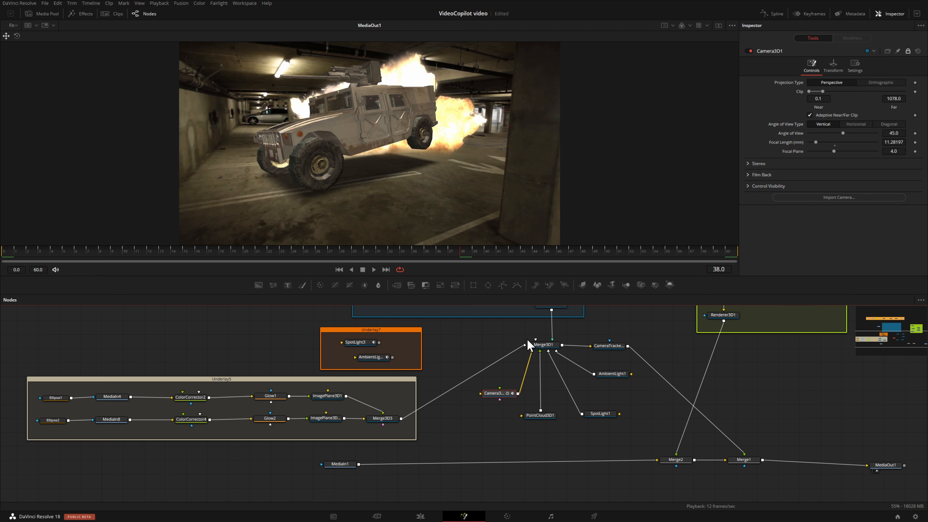
Connect SpotLight3 to Merge3D1 and show Merge3D1 in perspective in a second viewer beside MediaOut1
{"action": "left_click_drag", "start_coordinate": [379, 343], "coordinate": [533, 340]}
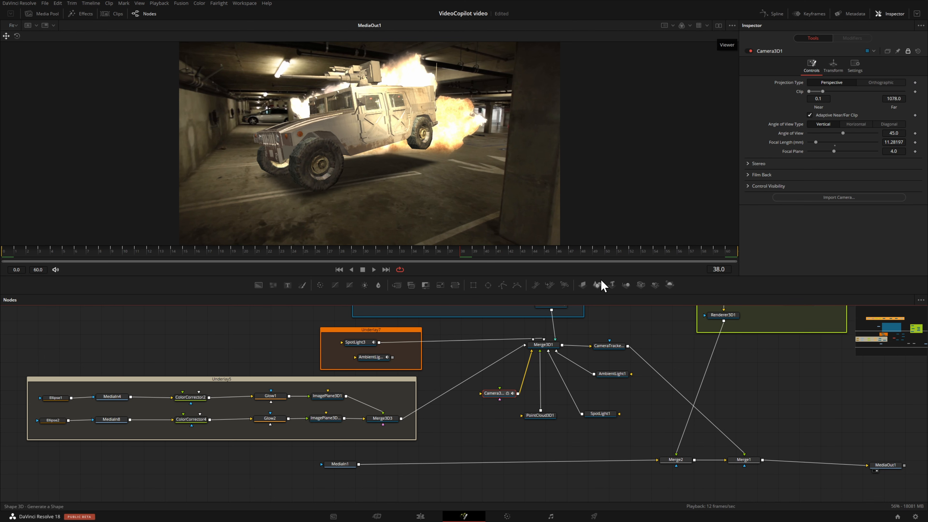
{"action": "left_click", "coordinate": [719, 27]}
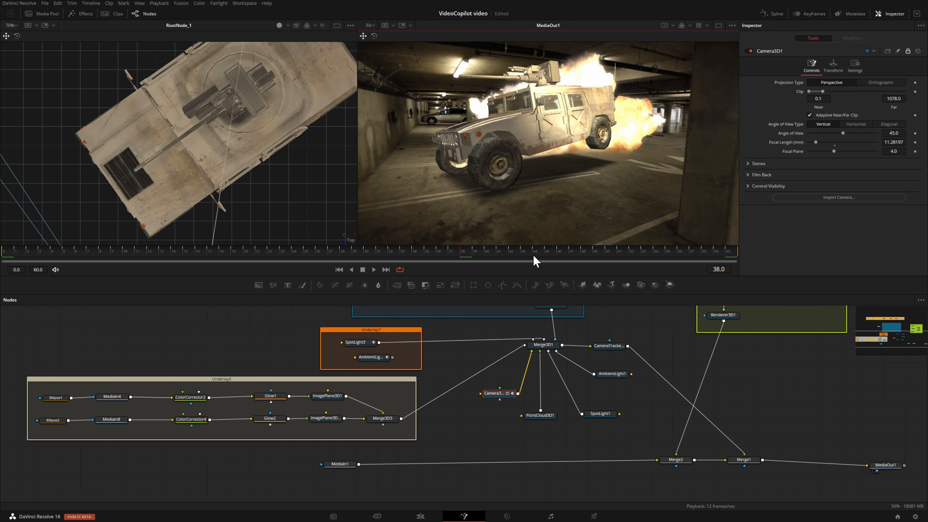
{"action": "left_click_drag", "start_coordinate": [536, 344], "coordinate": [200, 161]}
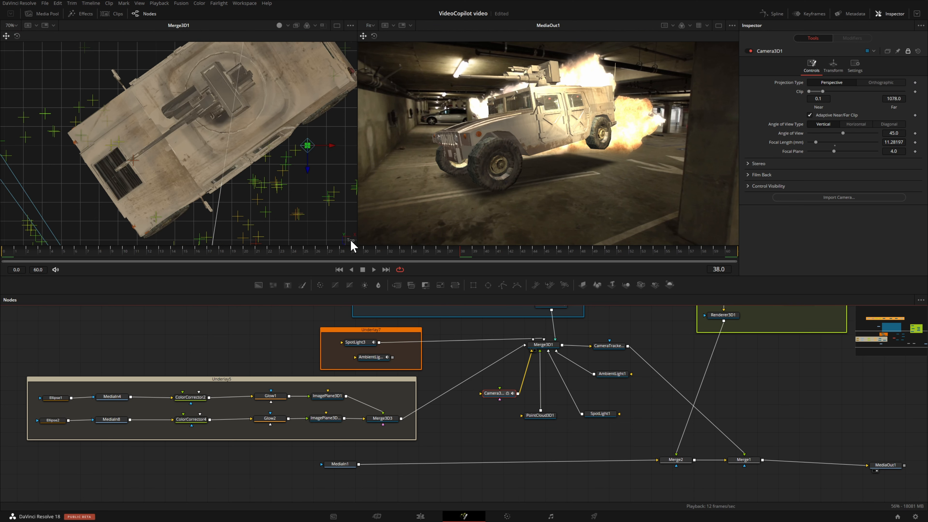
{"action": "right_click", "coordinate": [351, 245]}
{"action": "left_click", "coordinate": [370, 264]}
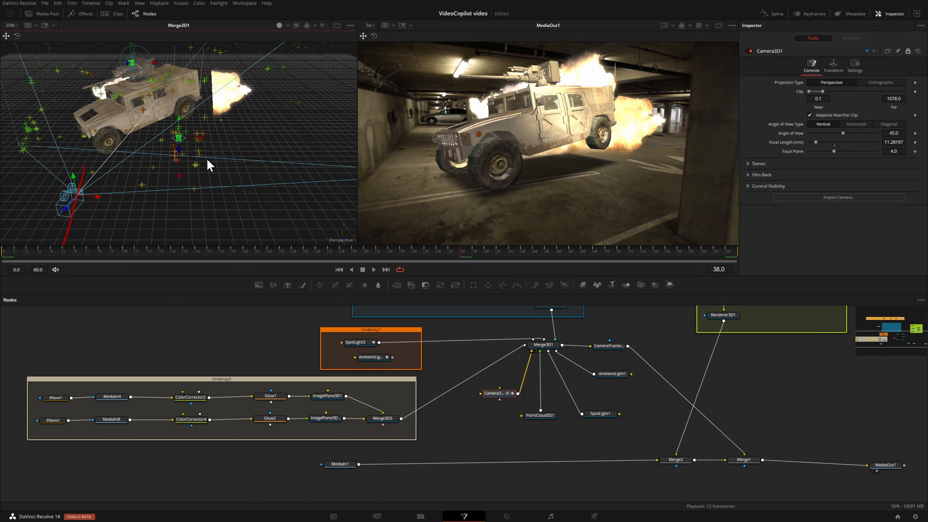
{"action": "scroll", "coordinate": [207, 159], "scroll_direction": "down", "scroll_amount": 2}
Adjust SpotLight3's height above the humvee, ending with a Y translation of 3.185
{"action": "left_click", "coordinate": [359, 342]}
{"action": "left_click", "coordinate": [833, 65]}
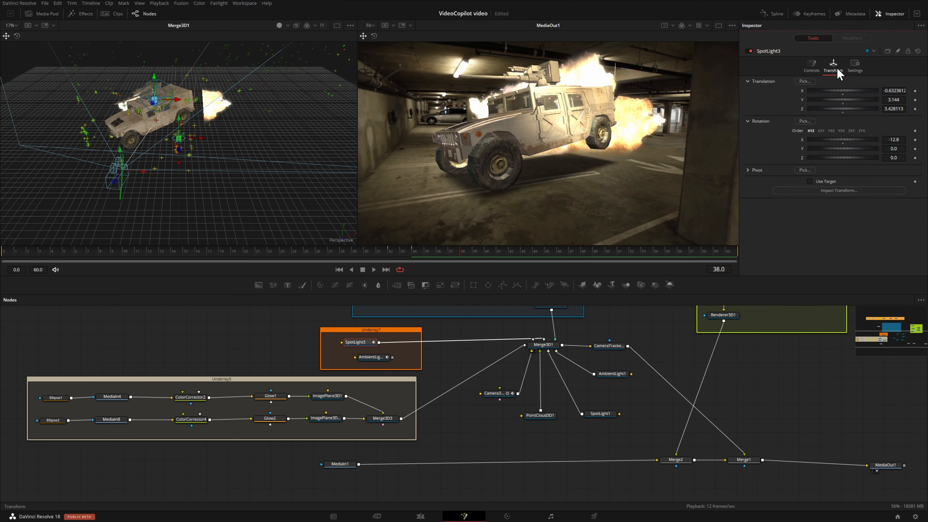
{"action": "mouse_move", "coordinate": [835, 100]}
{"action": "left_mouse_down"}
{"action": "mouse_move", "coordinate": [845, 99]}
{"action": "mouse_move", "coordinate": [816, 105]}
{"action": "mouse_move", "coordinate": [845, 104]}
{"action": "left_mouse_up"}
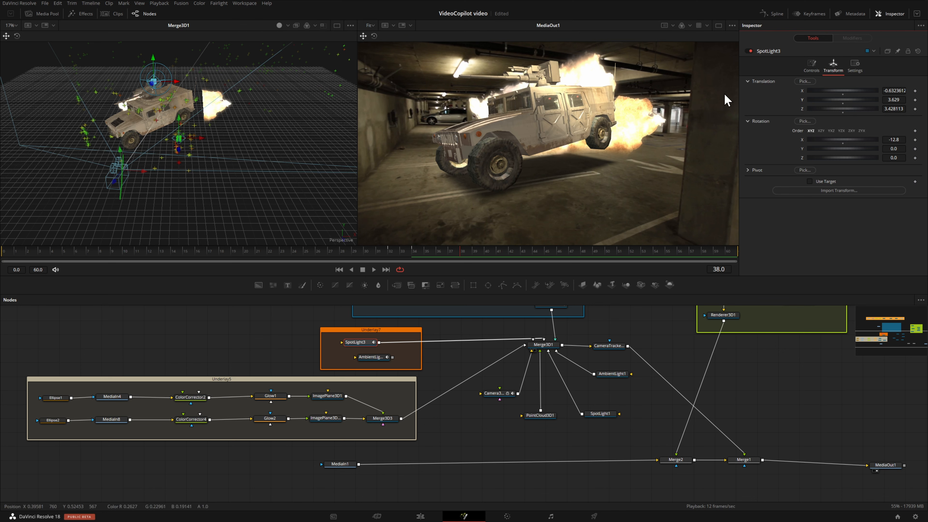
{"action": "mouse_move", "coordinate": [838, 99]}
{"action": "left_mouse_down"}
{"action": "mouse_move", "coordinate": [812, 103]}
{"action": "mouse_move", "coordinate": [833, 103]}
{"action": "left_mouse_up"}
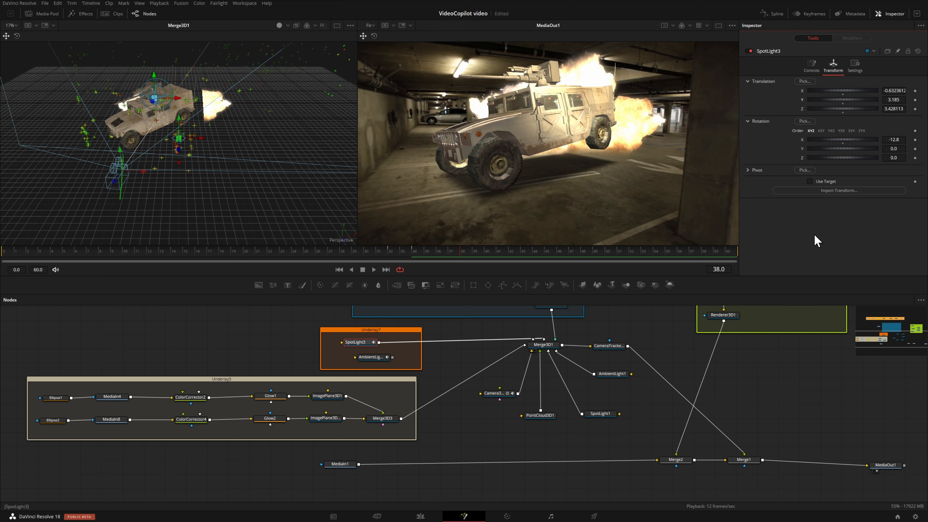
Move Merge3D1 slightly lower, disconnect SpotLight3 from it and connect AmbientLight1_1 in its place
{"action": "left_click_drag", "start_coordinate": [539, 346], "coordinate": [539, 354]}
{"action": "left_click", "coordinate": [539, 356]}
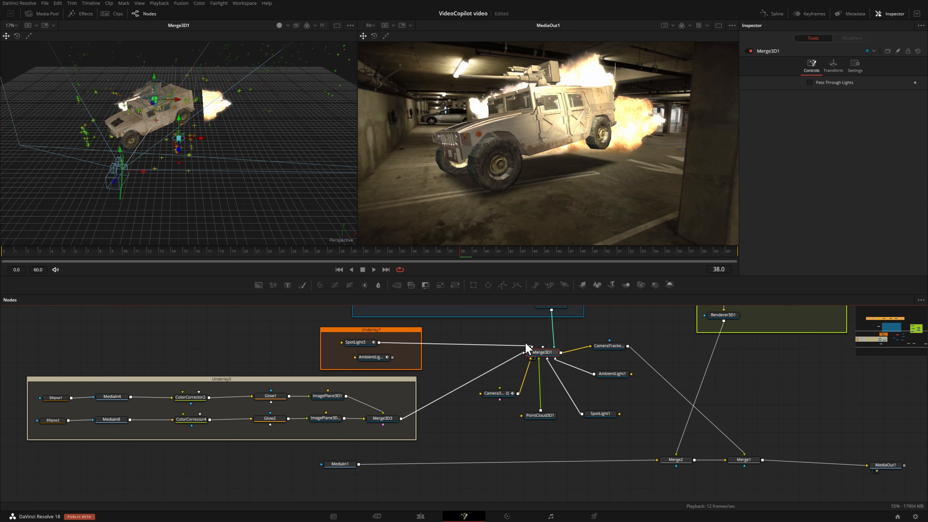
{"action": "left_click_drag", "start_coordinate": [515, 343], "coordinate": [497, 346]}
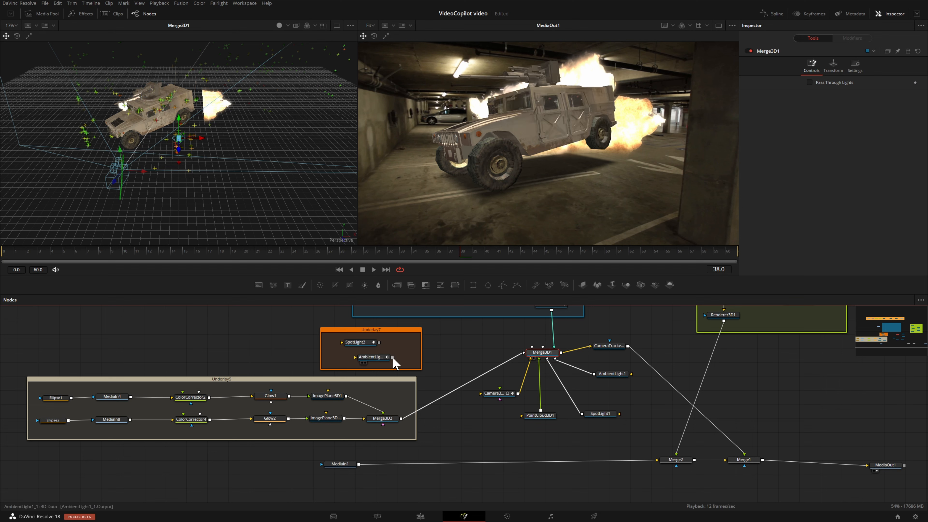
{"action": "left_click_drag", "start_coordinate": [393, 357], "coordinate": [543, 355]}
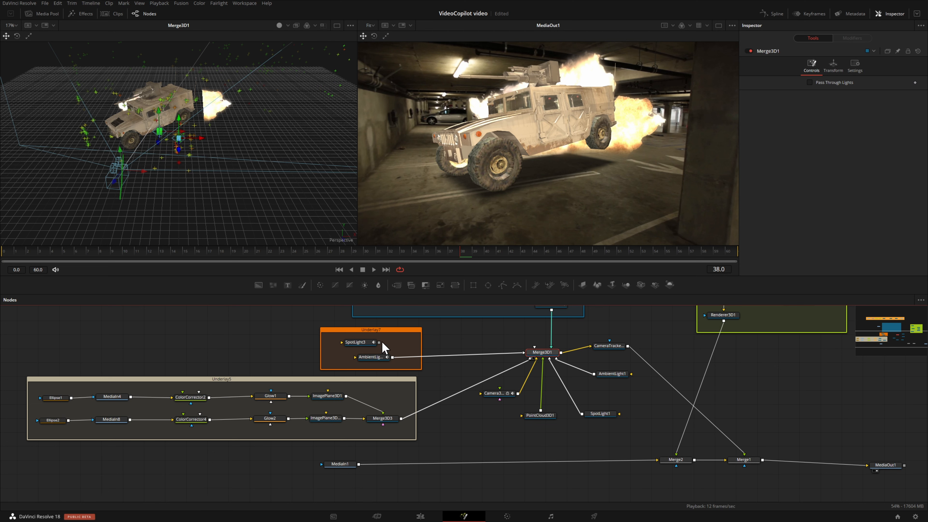
Examine AmbientLight1_1's color and intensity controls and compare its effect on the humvee at an earlier frame and frame 39
{"action": "left_click", "coordinate": [371, 357]}
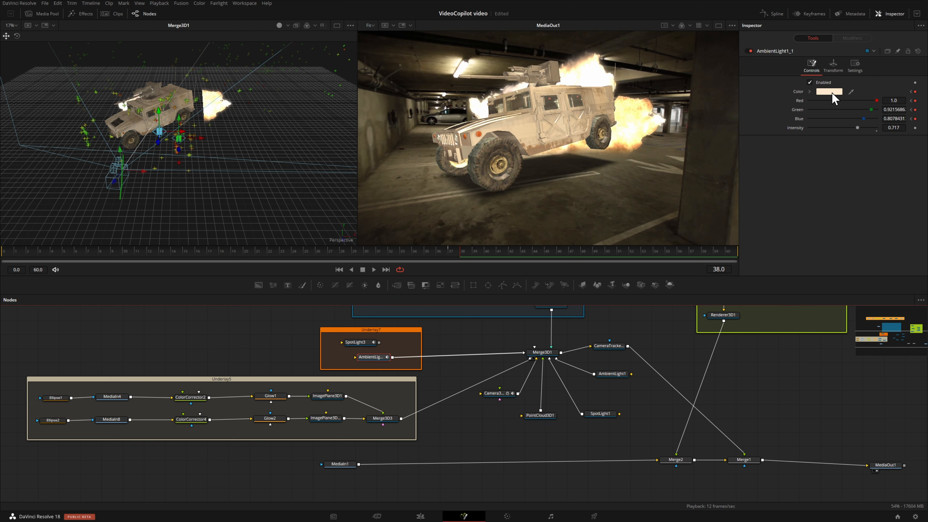
{"action": "left_click", "coordinate": [607, 377]}
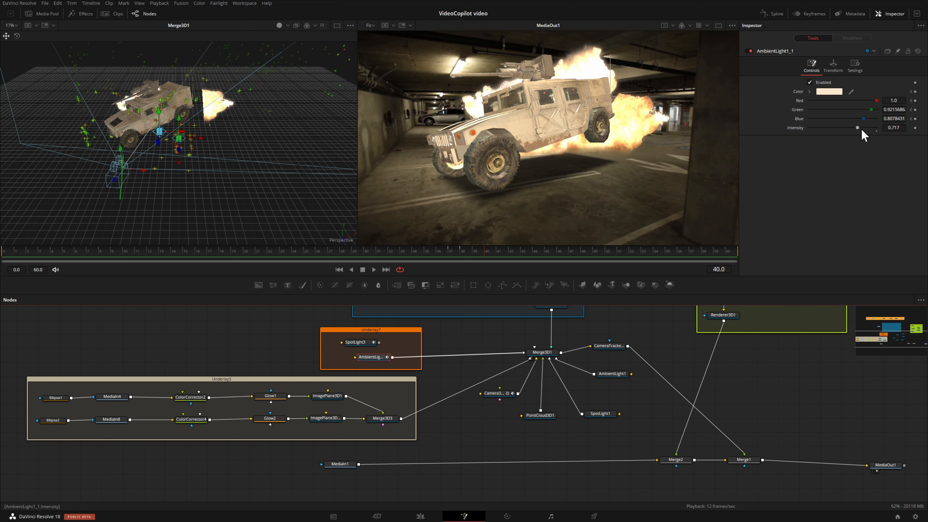
{"action": "left_click", "coordinate": [326, 256]}
{"action": "left_click", "coordinate": [478, 253]}
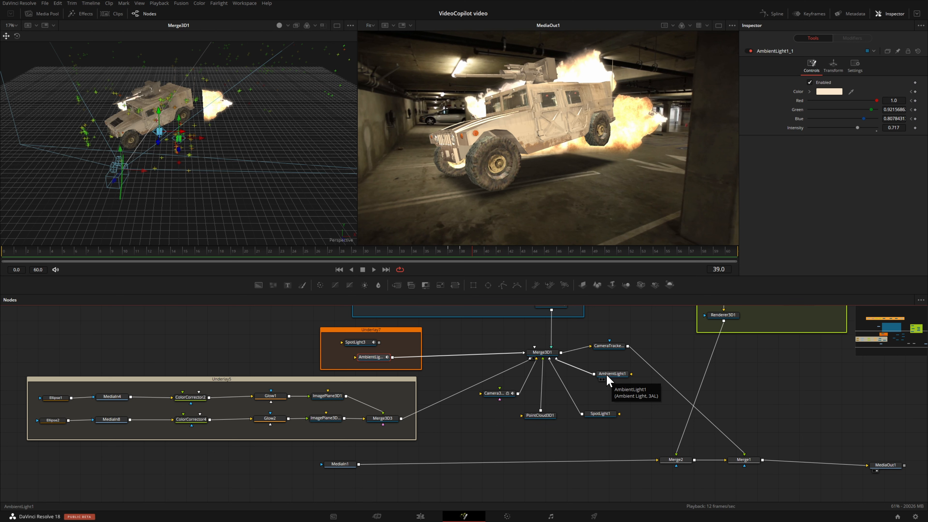
Disconnect the original AmbientLight1 from Merge3D1 and delete it
{"action": "left_click_drag", "start_coordinate": [558, 363], "coordinate": [581, 367]}
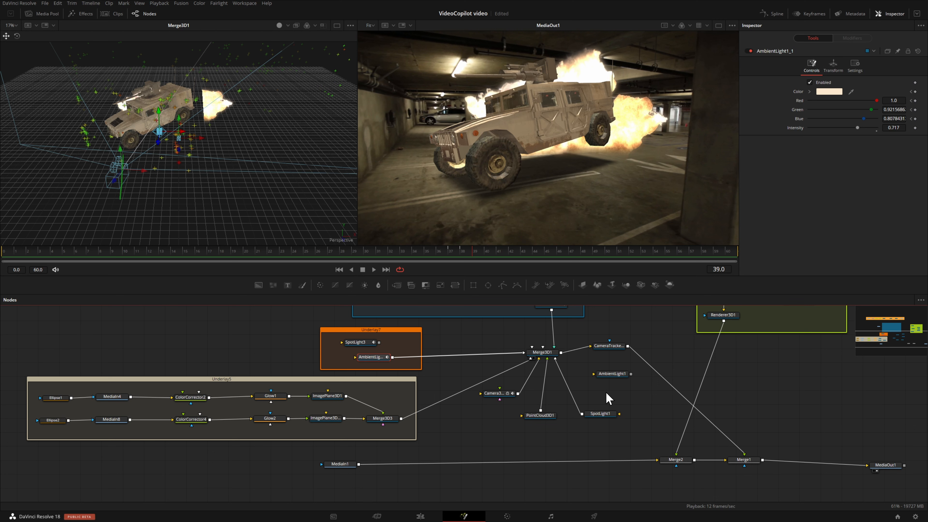
{"action": "left_click", "coordinate": [616, 374]}
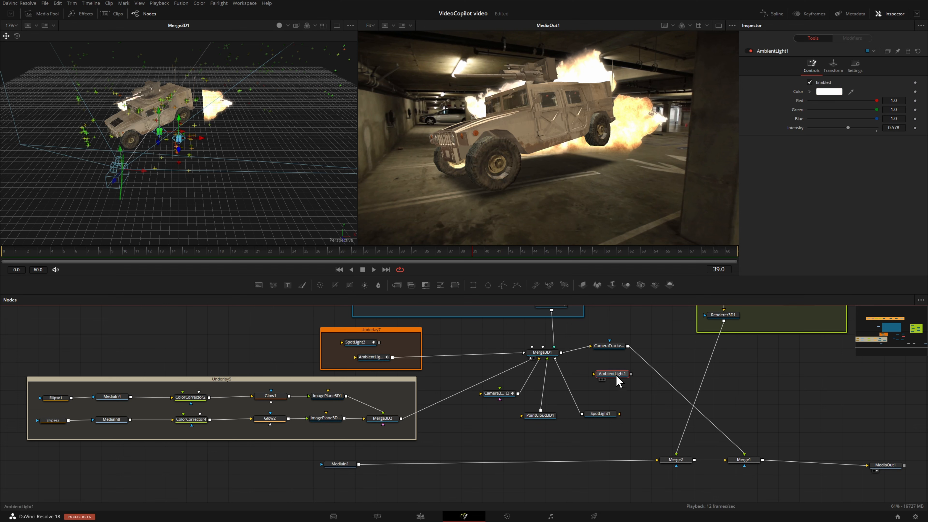
{"action": "key", "text": "Delete"}
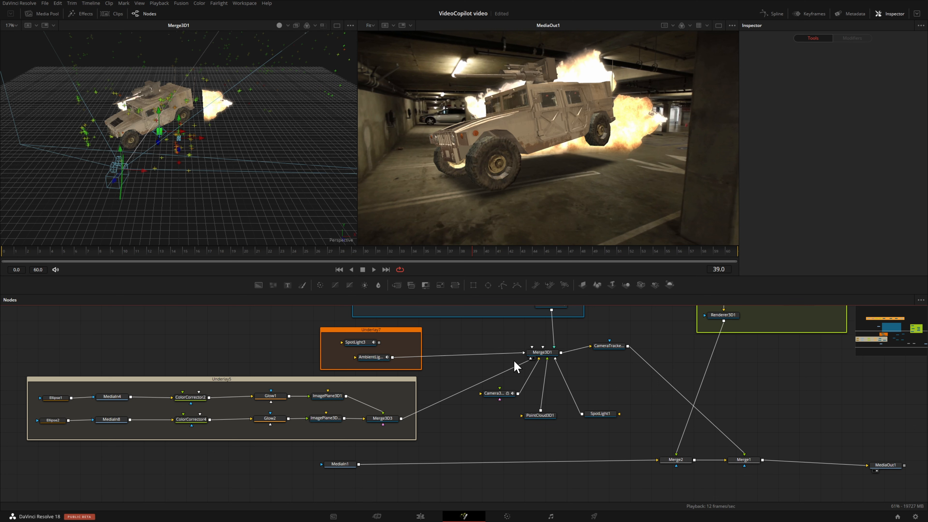
Combine SpotLight3 and AmbientLight1_1 in a new Merge3D4 feeding Merge3D1, and enable Pass Through Lights on it
{"action": "left_click_drag", "start_coordinate": [524, 352], "coordinate": [610, 379]}
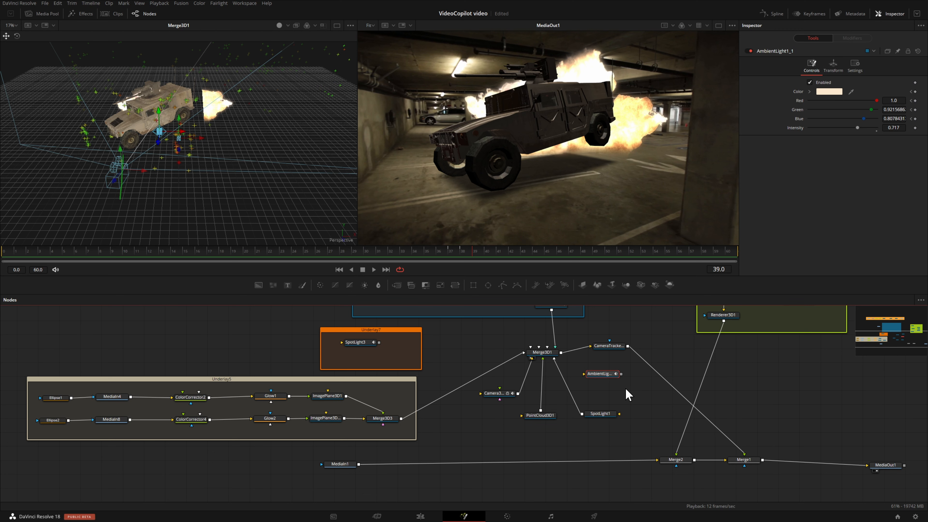
{"action": "left_click_drag", "start_coordinate": [606, 375], "coordinate": [368, 362]}
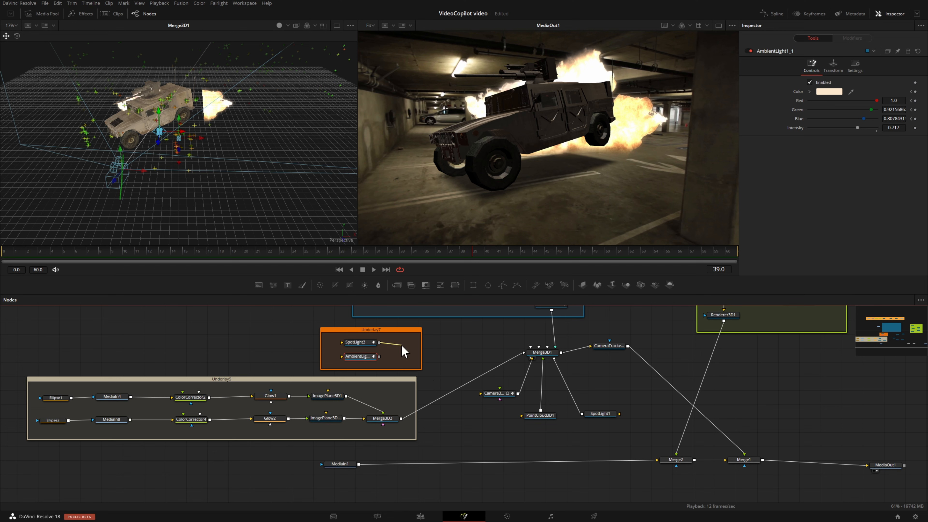
{"action": "left_click_drag", "start_coordinate": [383, 359], "coordinate": [541, 355]}
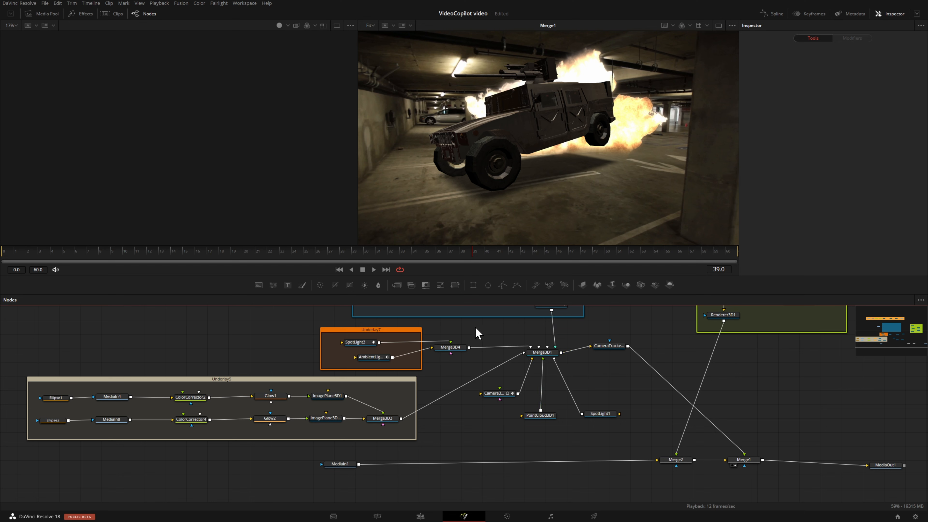
{"action": "left_click", "coordinate": [454, 350]}
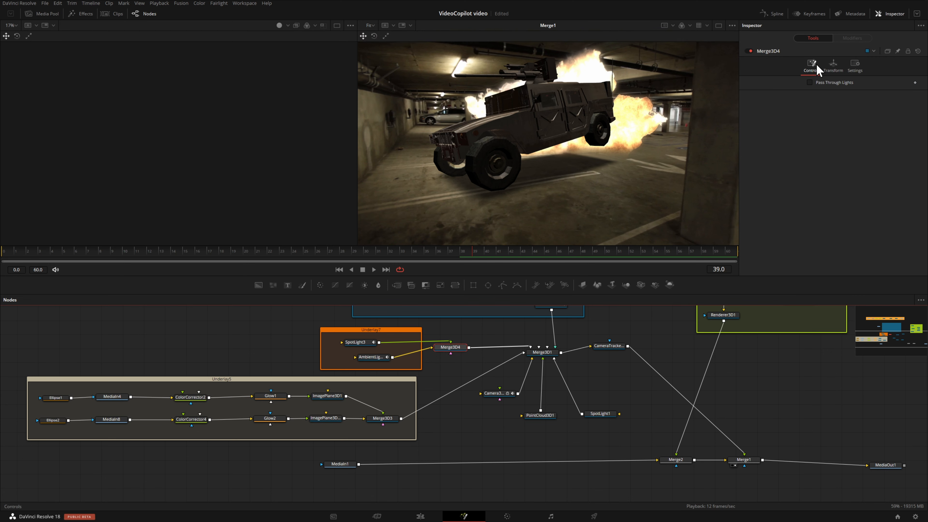
{"action": "left_click", "coordinate": [811, 82]}
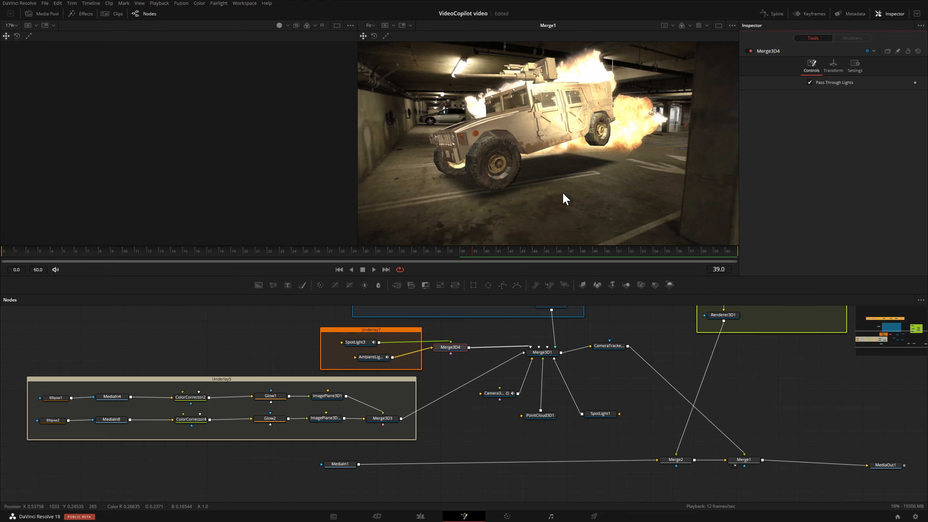
Lower AmbientLight1_1's intensity to 0.439 at frame 22 and compare the lighting at frames 39 and 25
{"action": "left_click", "coordinate": [266, 252]}
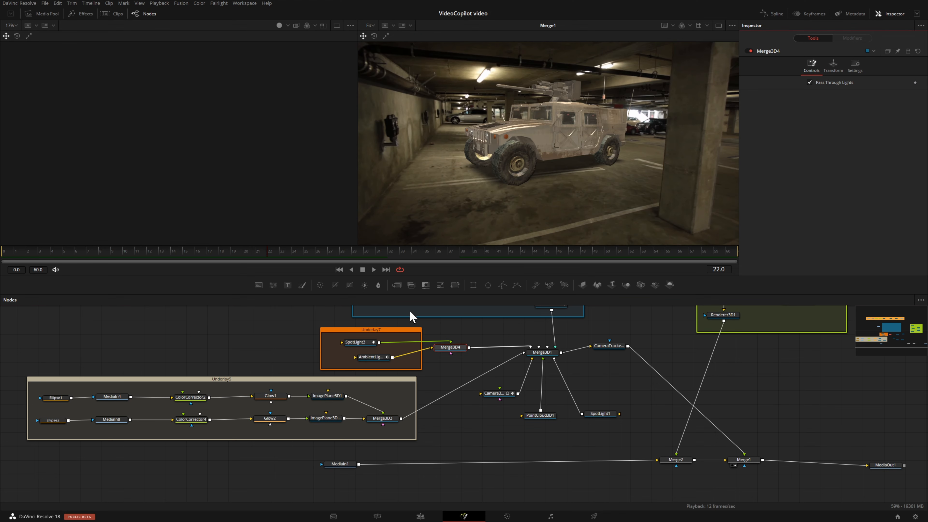
{"action": "left_click", "coordinate": [381, 359]}
{"action": "left_click_drag", "start_coordinate": [857, 128], "coordinate": [838, 127]}
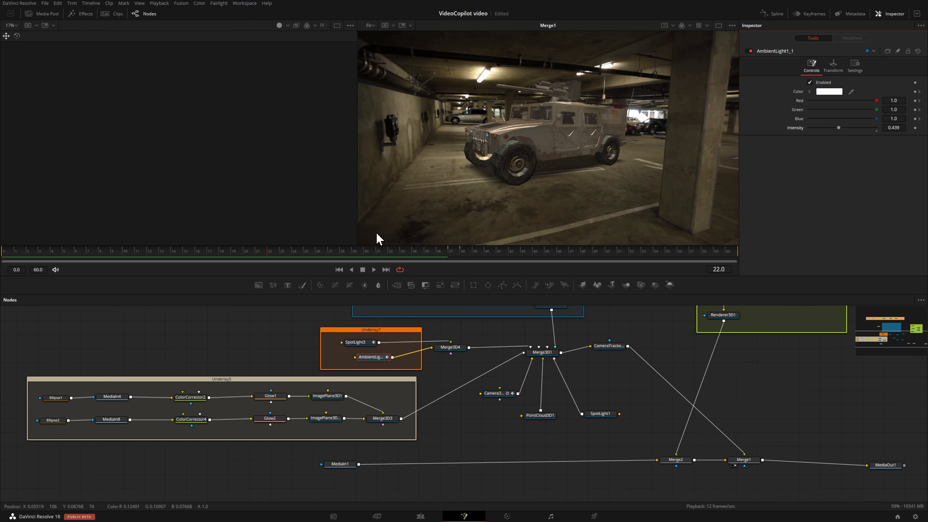
{"action": "left_click", "coordinate": [472, 252]}
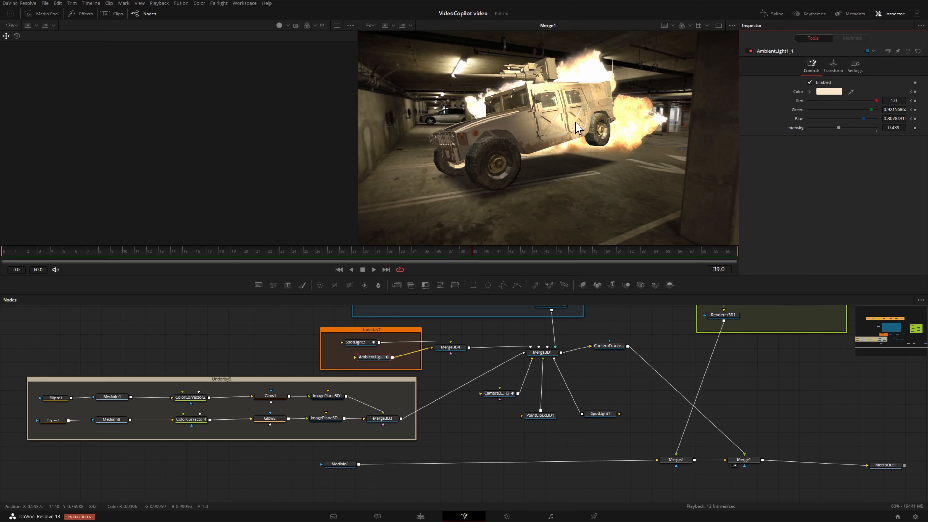
{"action": "left_click", "coordinate": [304, 256]}
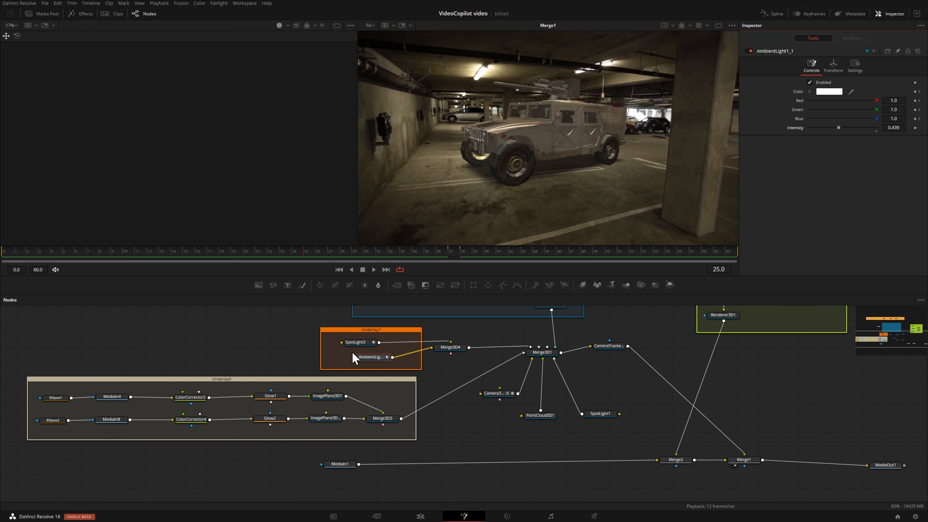
Toggle SpotLight1 off and on to check its effect on the humvee at frame 25, leaving it enabled
{"action": "left_click", "coordinate": [599, 416]}
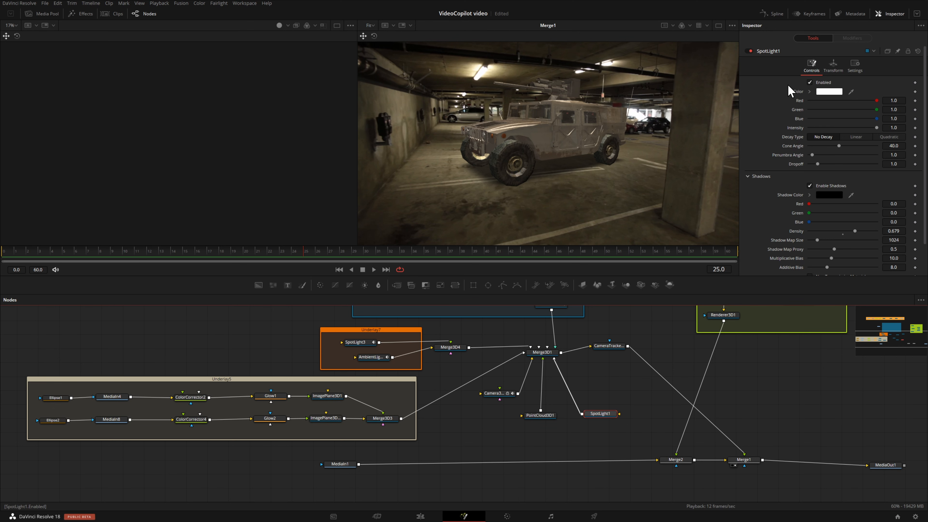
{"action": "left_click", "coordinate": [811, 82]}
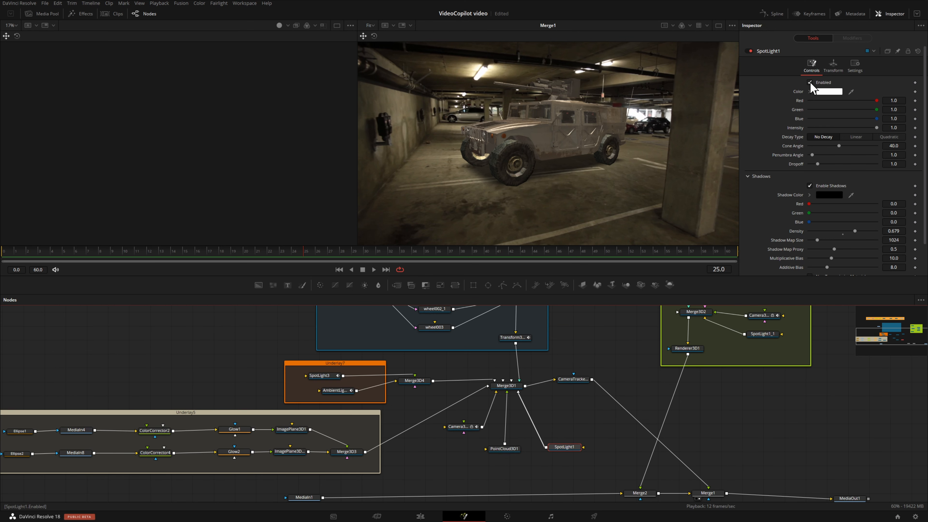
{"action": "left_click", "coordinate": [810, 82]}
{"action": "left_click", "coordinate": [810, 82]}
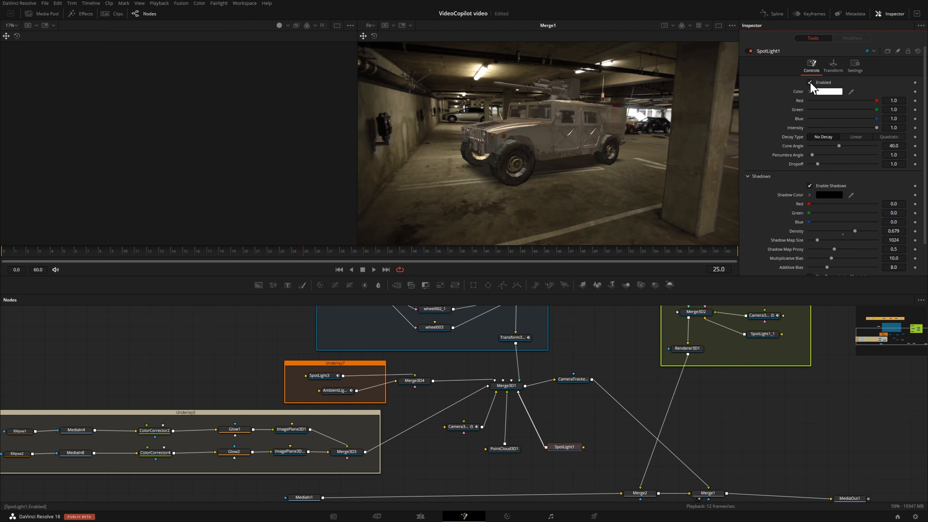
{"action": "left_click", "coordinate": [810, 82]}
{"action": "left_click", "coordinate": [811, 83]}
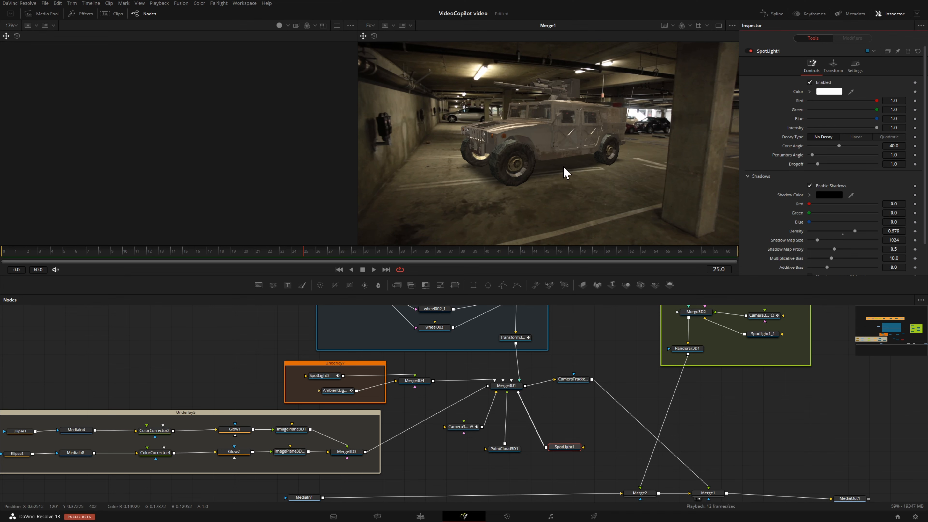
Toggle SpotLight1_1 in the green shadow group off and on to check its effect on the ground shadow
{"action": "left_click_drag", "start_coordinate": [607, 337], "coordinate": [477, 344]}
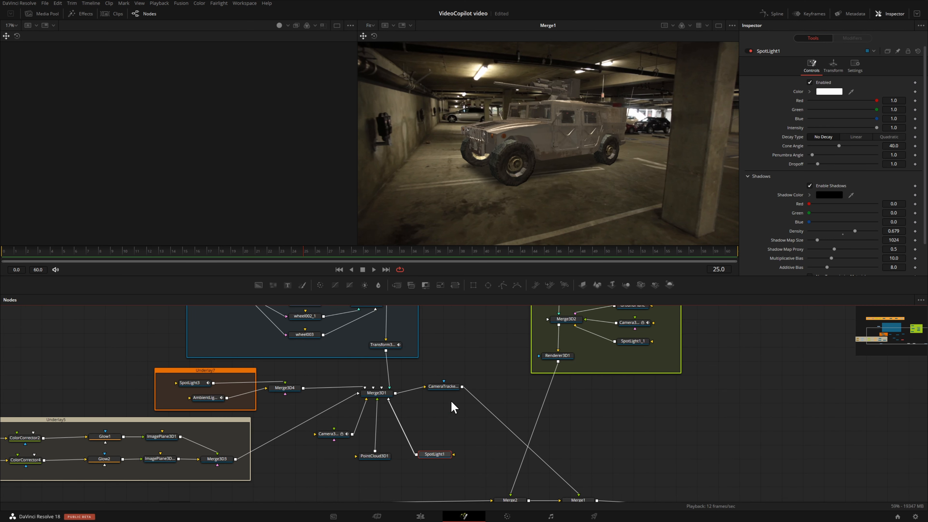
{"action": "left_click", "coordinate": [639, 342]}
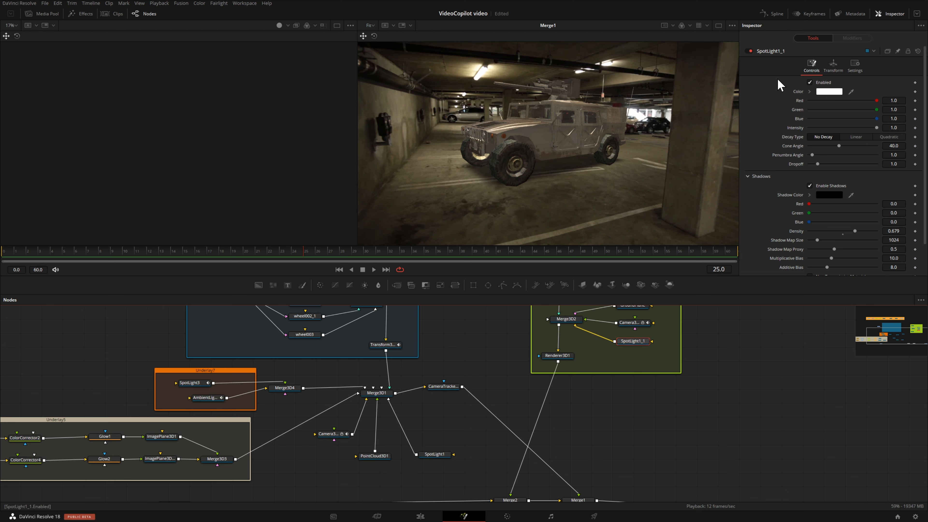
{"action": "left_click", "coordinate": [809, 82]}
{"action": "left_click", "coordinate": [810, 82]}
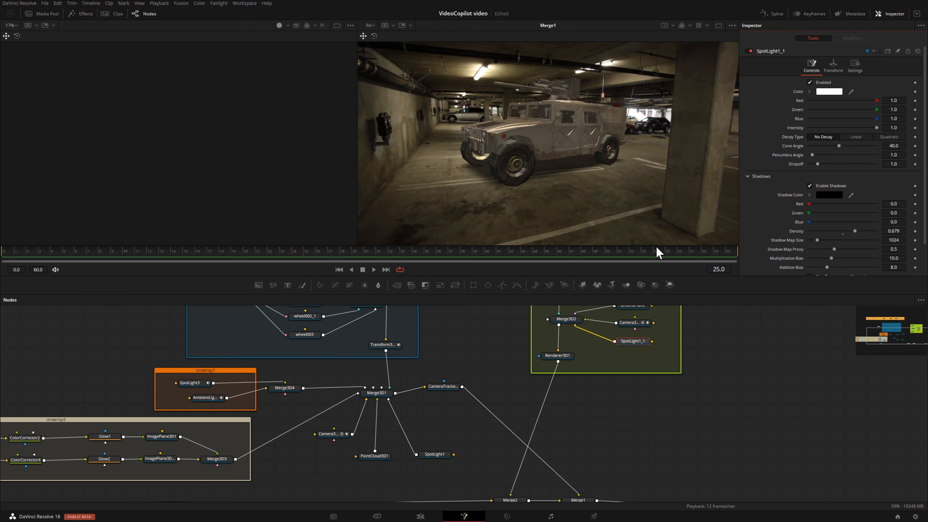
Move MediaIn2 farther left of the humvee model node to make room on its connection
{"action": "scroll", "coordinate": [731, 379], "scroll_direction": "up", "scroll_amount": 3}
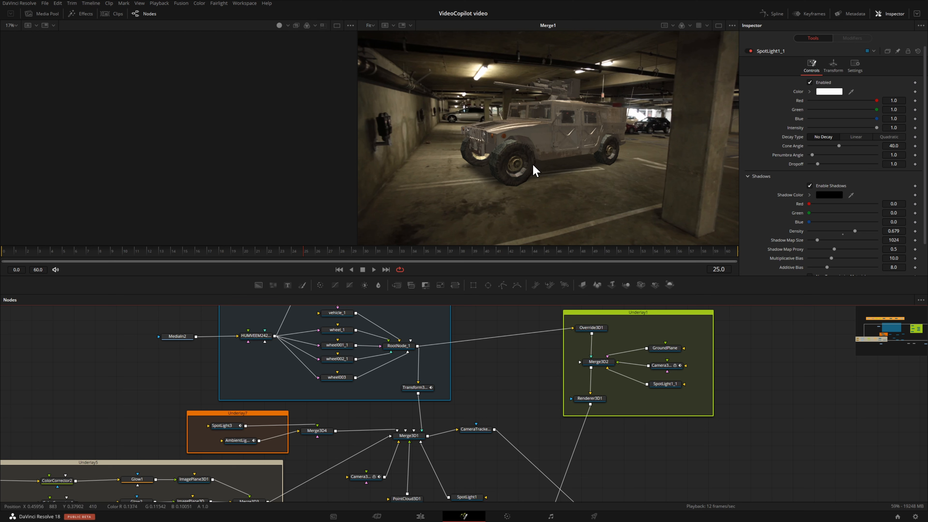
{"action": "scroll", "coordinate": [137, 394], "scroll_direction": "up", "scroll_amount": 4}
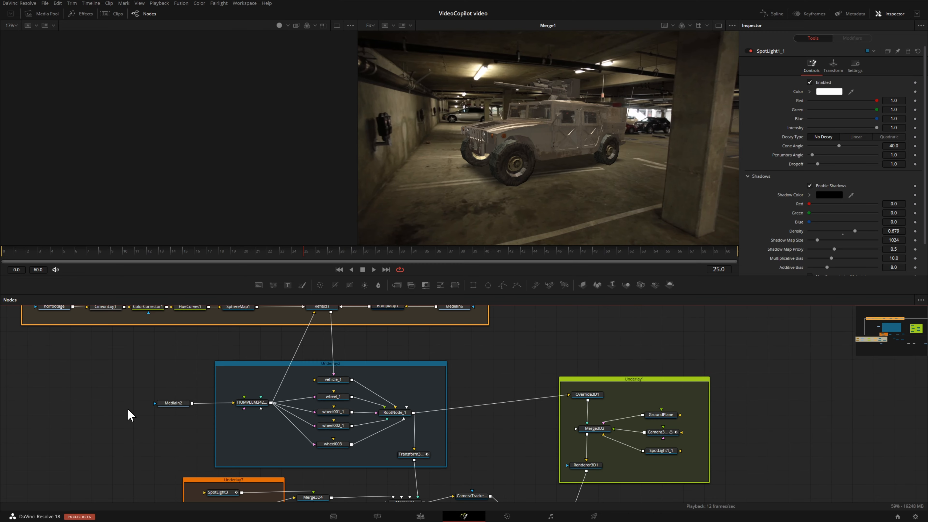
{"action": "left_click_drag", "start_coordinate": [175, 406], "coordinate": [99, 407]}
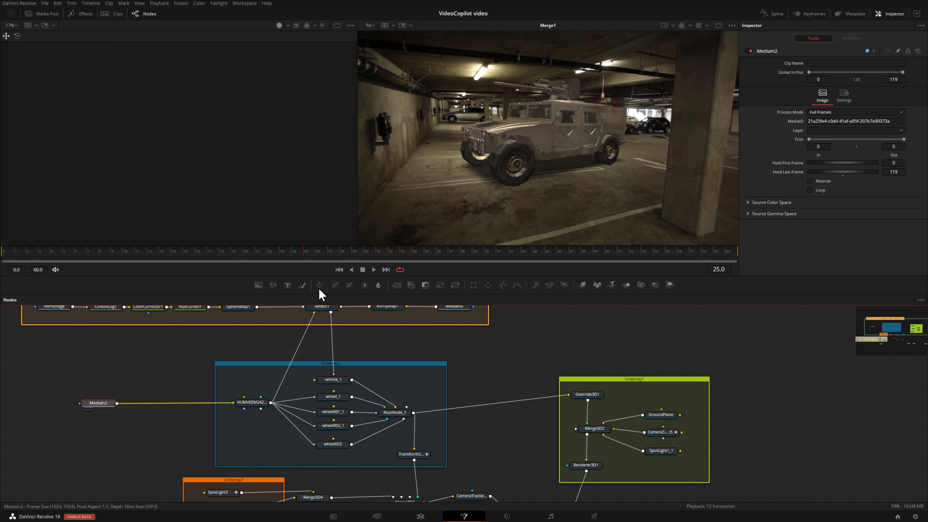
Insert a Color Corrector between MediaIn2 and the humvee material node and show its controls
{"action": "left_click_drag", "start_coordinate": [320, 289], "coordinate": [176, 405]}
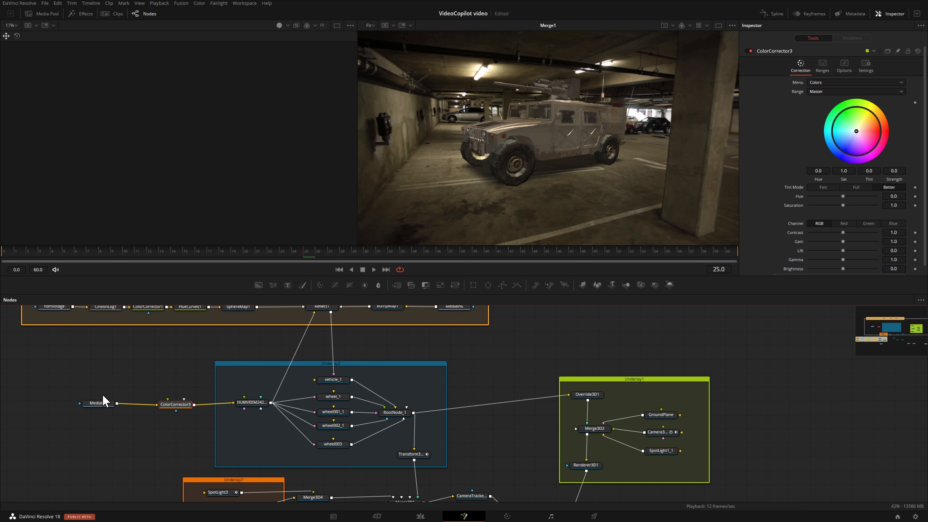
{"action": "left_click", "coordinate": [100, 407]}
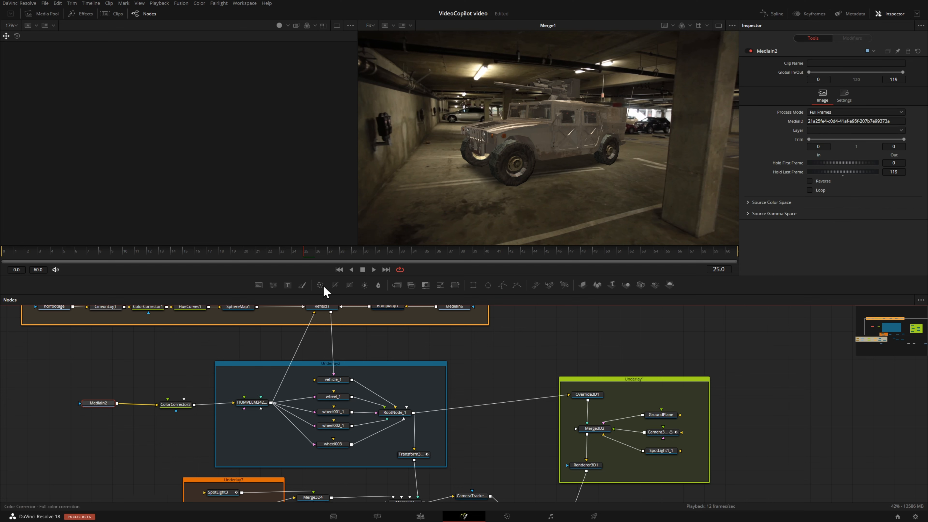
{"action": "left_click", "coordinate": [174, 408]}
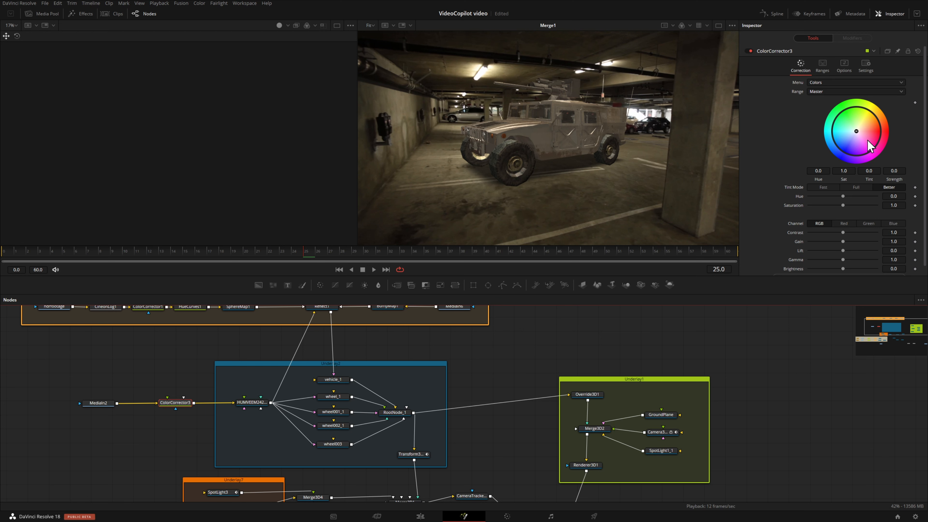
Tint ColorCorrector3 toward yellow-orange at strength 0.1121, set saturation to 0.83 and lift to -0.077, and compare the result with it bypassed
{"action": "left_click_drag", "start_coordinate": [857, 130], "coordinate": [862, 126]}
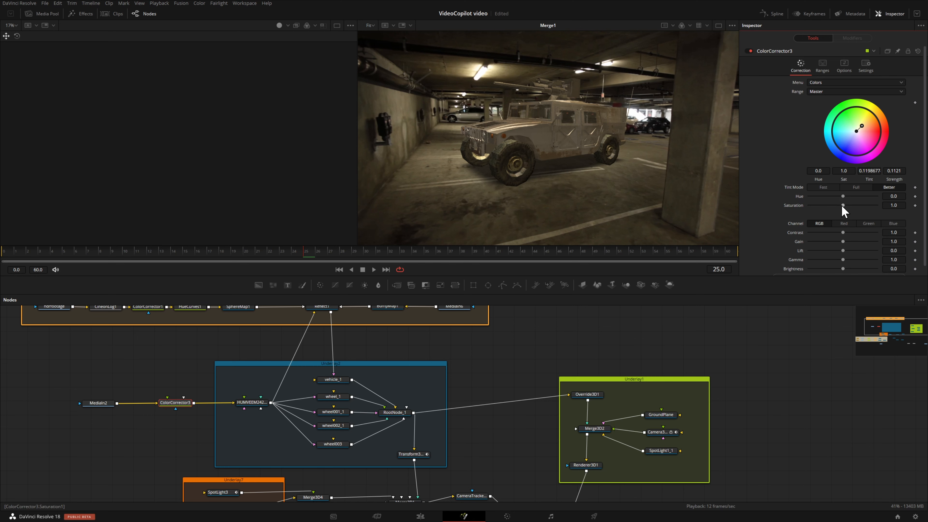
{"action": "left_click_drag", "start_coordinate": [841, 205], "coordinate": [837, 206]}
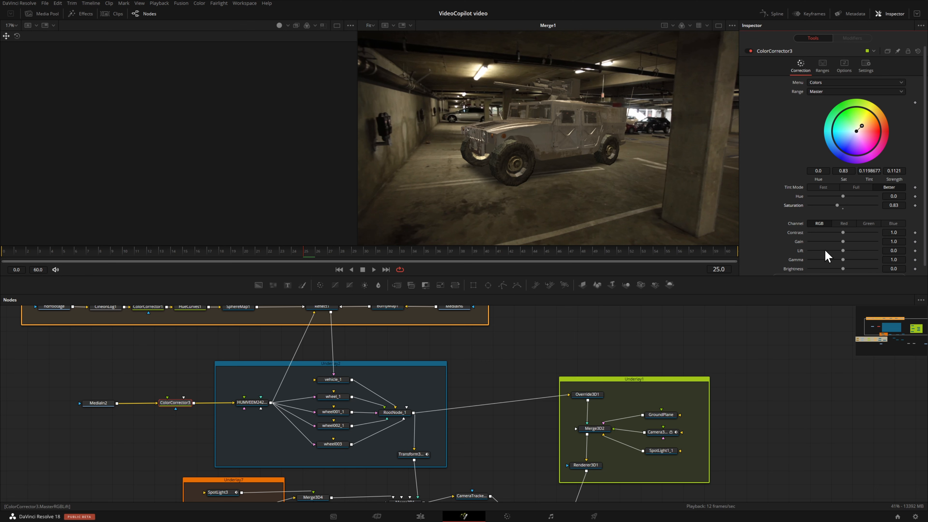
{"action": "left_click_drag", "start_coordinate": [843, 251], "coordinate": [842, 251]}
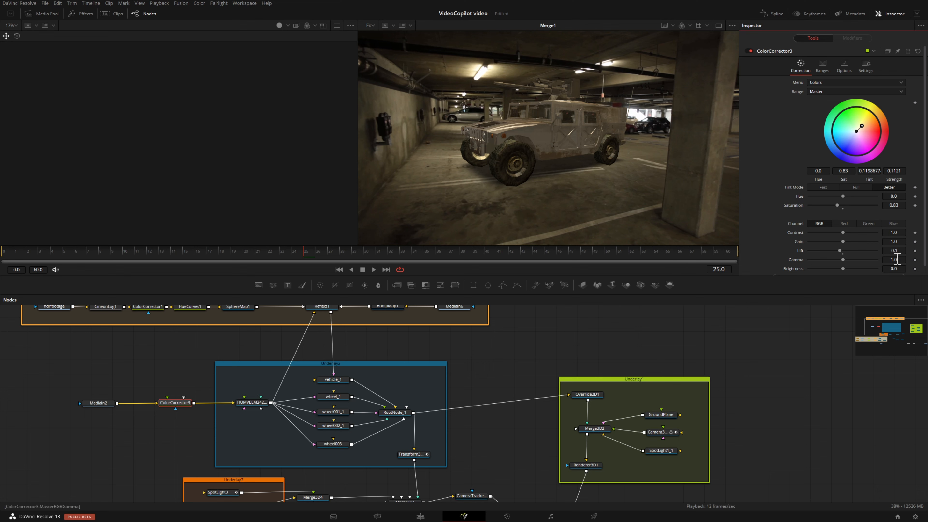
{"action": "left_click_drag", "start_coordinate": [895, 251], "coordinate": [897, 251]}
{"action": "left_click", "coordinate": [751, 51]}
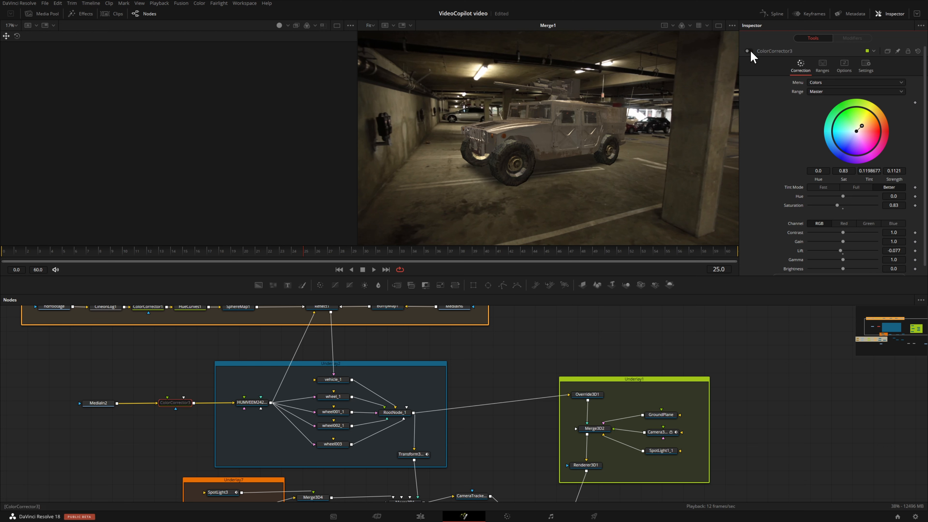
{"action": "left_click", "coordinate": [751, 51]}
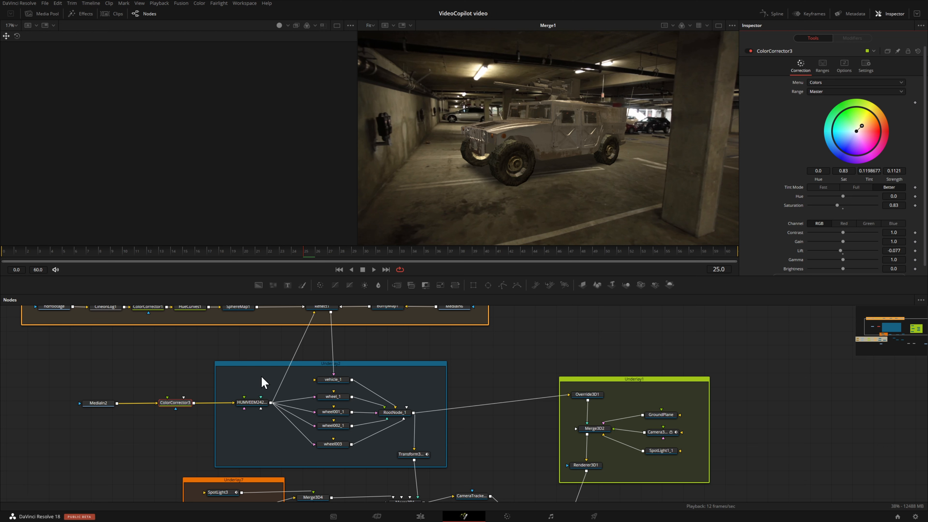
Duplicate the HUMVEEM242_1 material node and place the copy above the blue vehicle group
{"action": "left_click", "coordinate": [252, 403]}
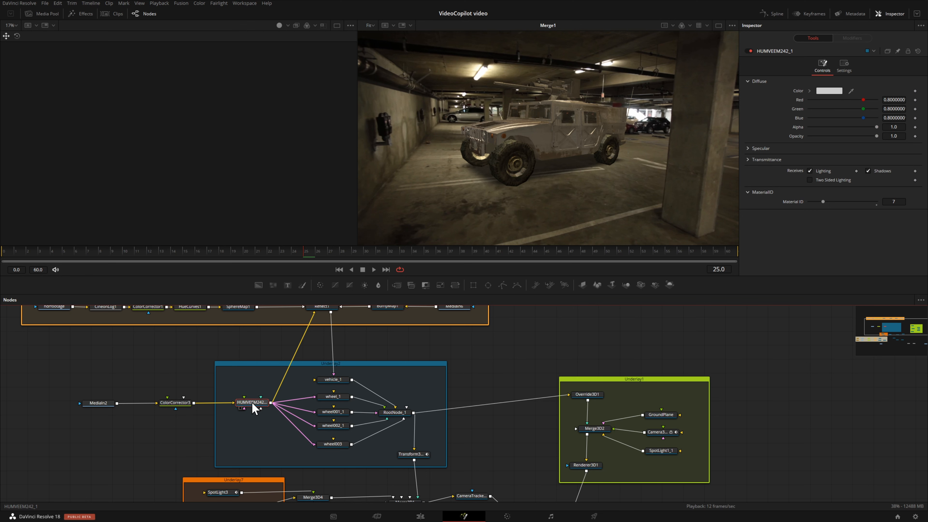
{"action": "left_click", "coordinate": [174, 346]}
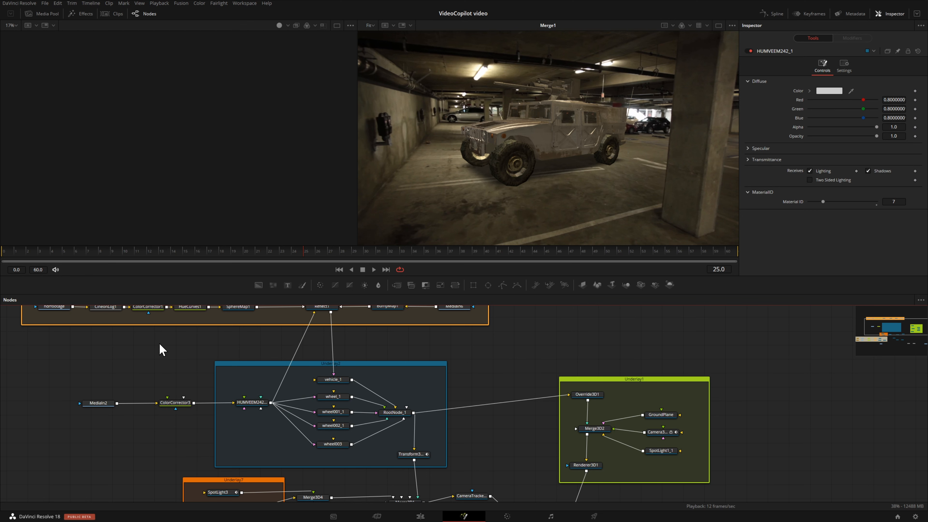
{"action": "key", "text": "ctrl+v"}
{"action": "left_click_drag", "start_coordinate": [171, 350], "coordinate": [199, 353]}
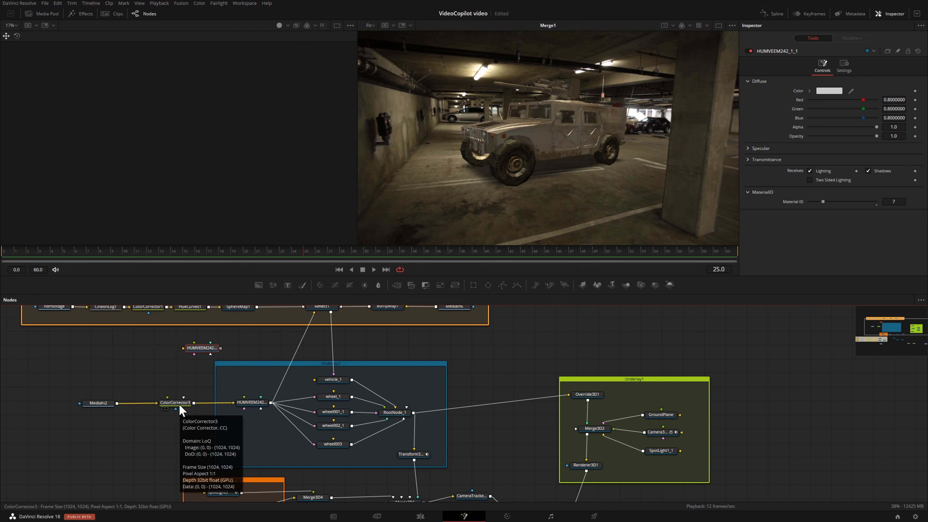
Pull ColorCorrector3 out of the wheel material's connection, wire it from MediaIn2 into the duplicated material, and view the MediaIn2 texture
{"action": "left_click_drag", "start_coordinate": [180, 405], "coordinate": [159, 370], "text": "shift"}
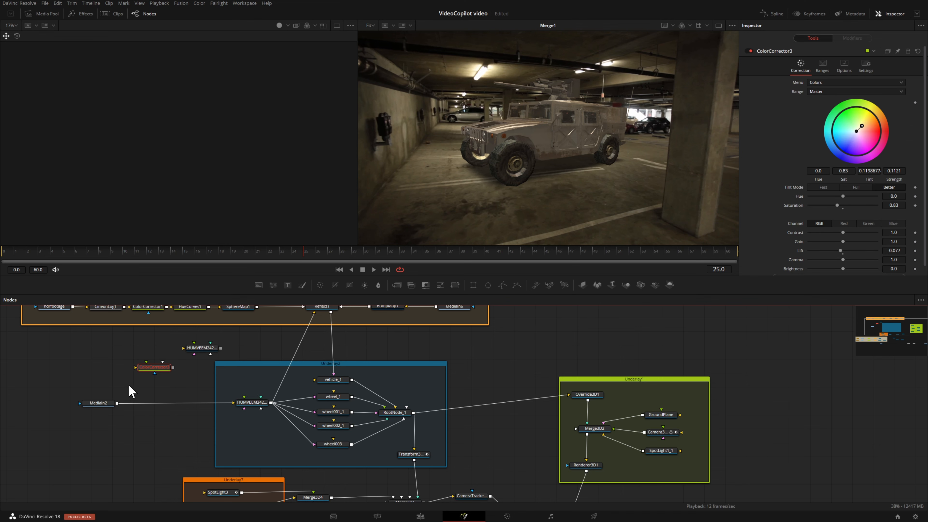
{"action": "left_click_drag", "start_coordinate": [117, 403], "coordinate": [129, 387]}
{"action": "left_click", "coordinate": [97, 403]}
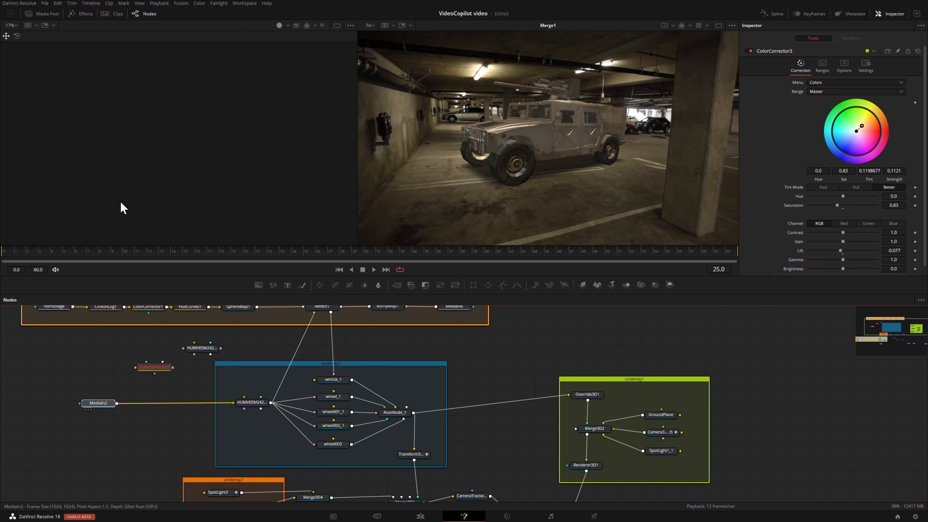
{"action": "left_click", "coordinate": [87, 409]}
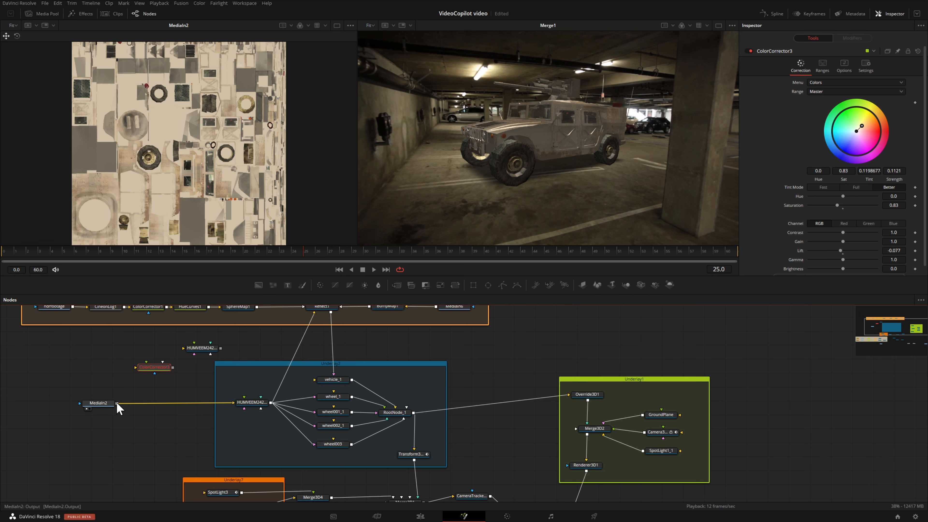
{"action": "left_click_drag", "start_coordinate": [117, 403], "coordinate": [151, 369]}
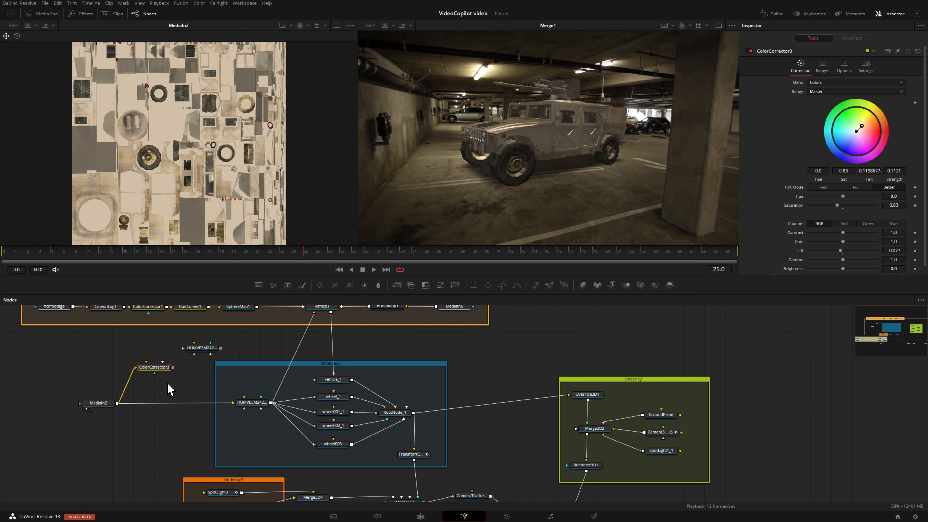
{"action": "left_click_drag", "start_coordinate": [173, 367], "coordinate": [198, 352]}
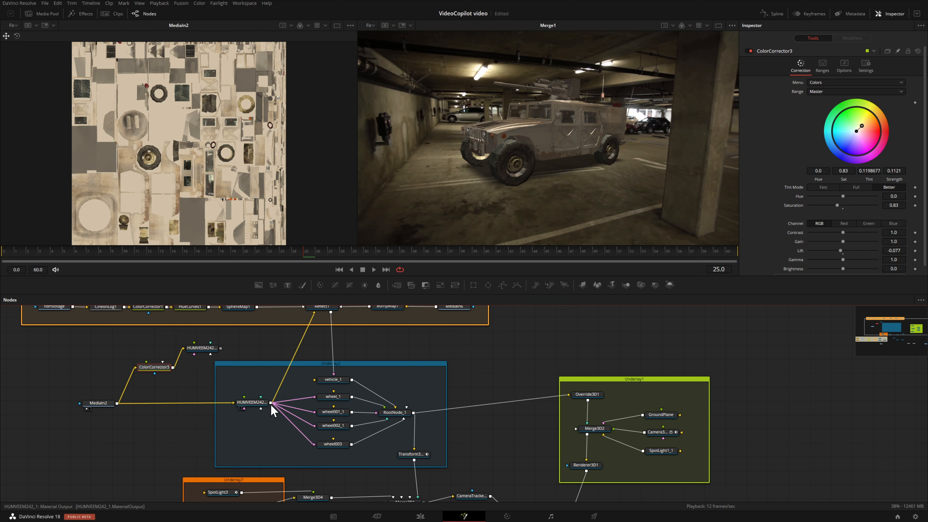
Replace the original material with the duplicate as Reflect1's Background Material, checking BumpMap1's effect on the humvee along the way
{"action": "left_click_drag", "start_coordinate": [315, 313], "coordinate": [313, 337]}
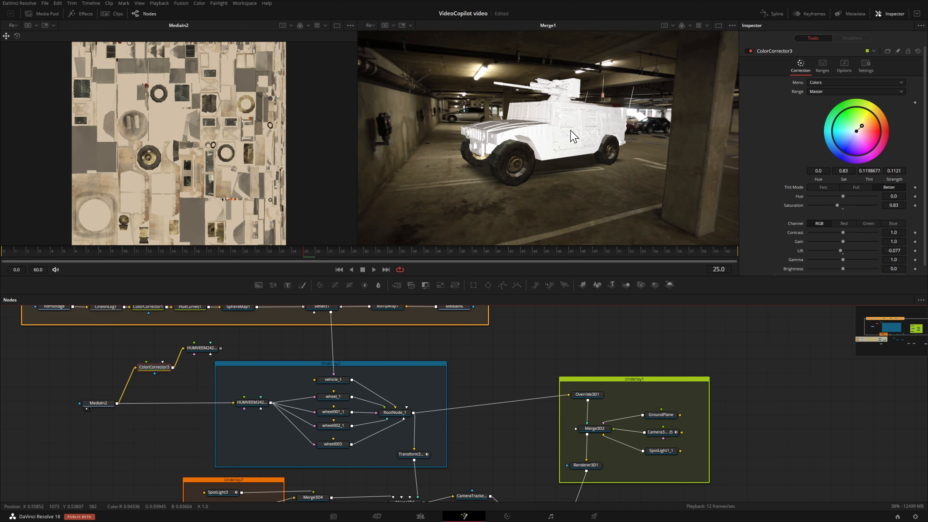
{"action": "left_click_drag", "start_coordinate": [517, 329], "coordinate": [512, 352]}
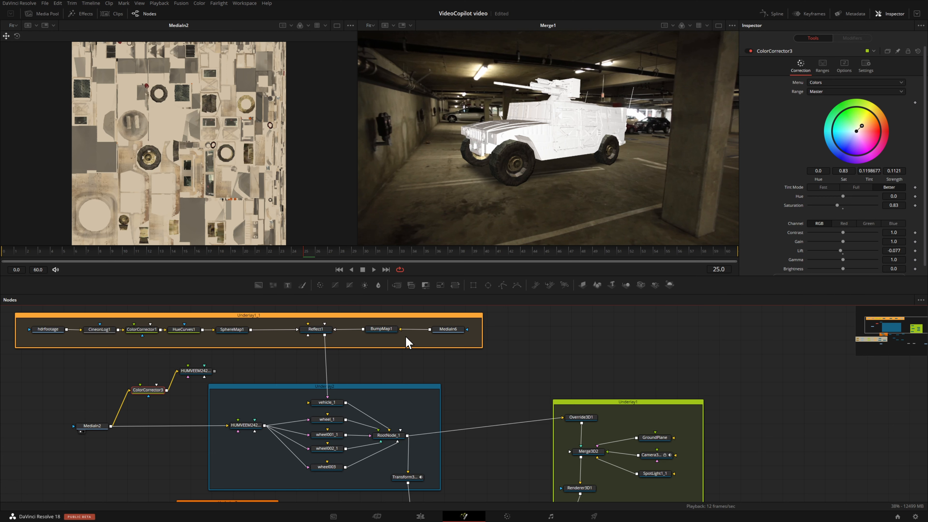
{"action": "left_click", "coordinate": [380, 332]}
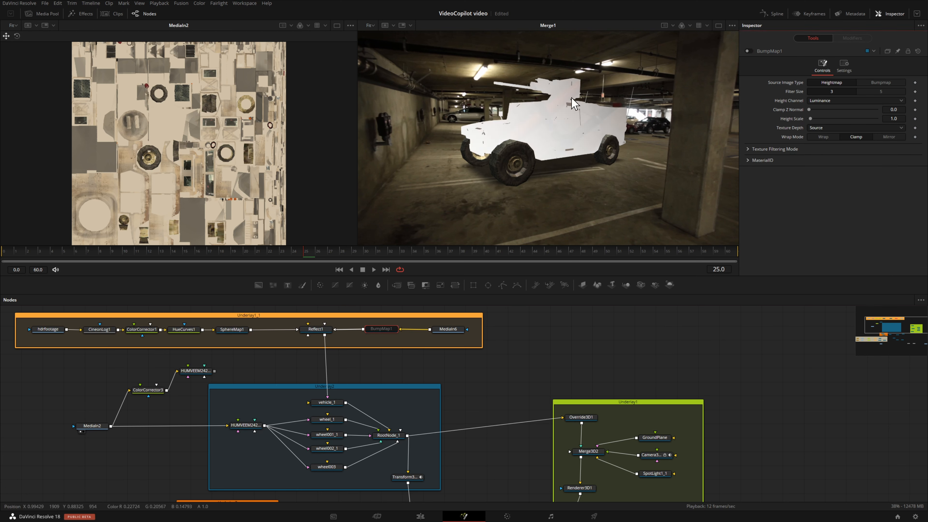
{"action": "left_click", "coordinate": [749, 51]}
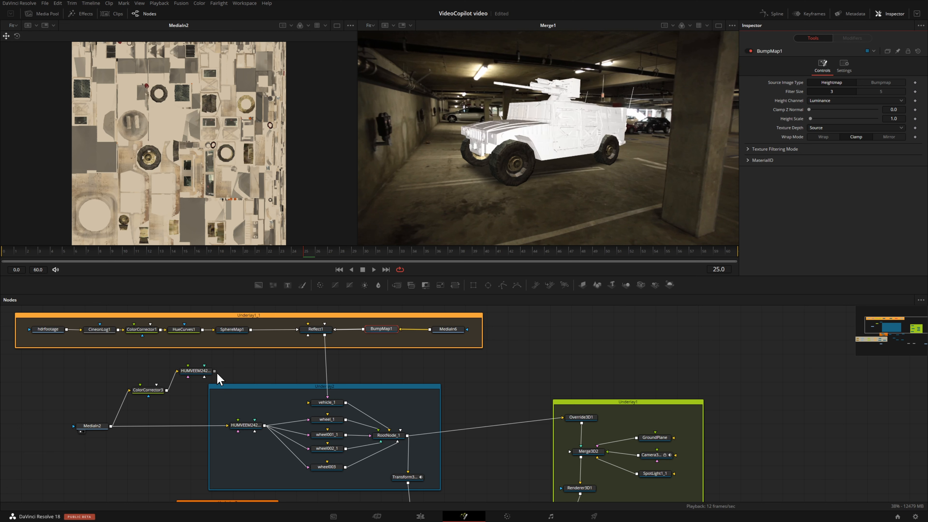
{"action": "left_click_drag", "start_coordinate": [214, 370], "coordinate": [321, 331]}
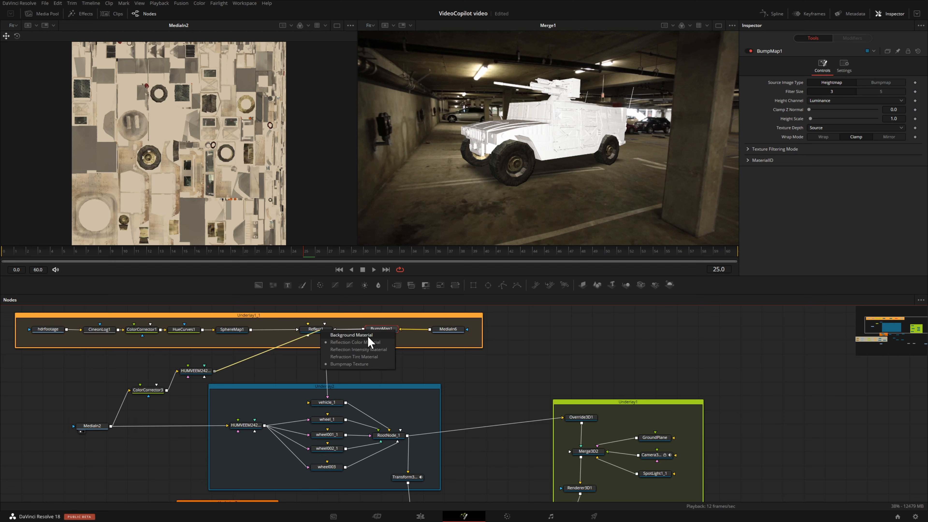
{"action": "left_click", "coordinate": [355, 335]}
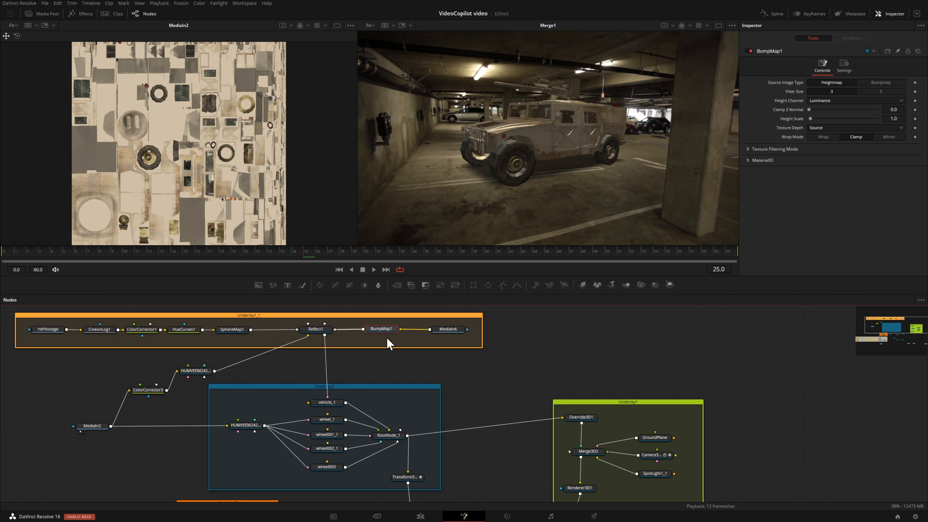
Toggle ColorCorrector3 repeatedly to compare the vehicle body with and without the correction, leaving it enabled
{"action": "left_click", "coordinate": [148, 391]}
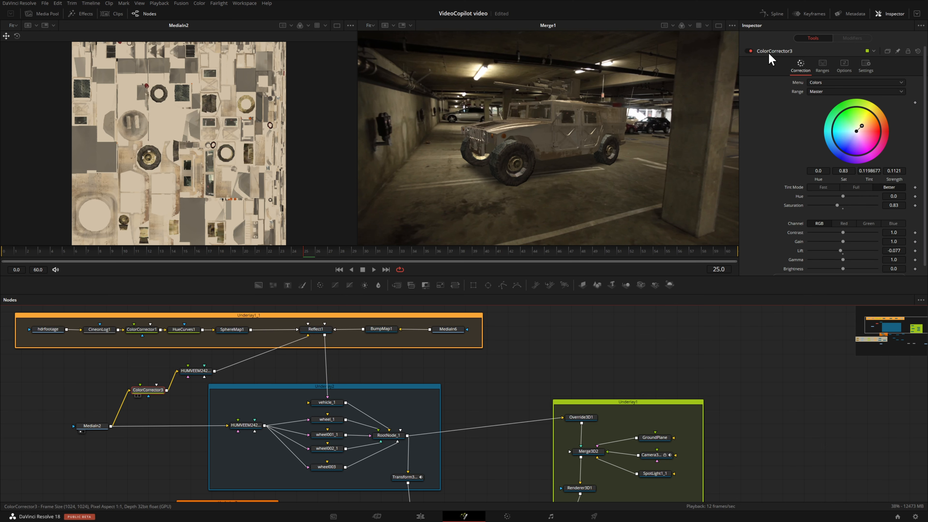
{"action": "left_click", "coordinate": [751, 51]}
{"action": "left_click", "coordinate": [751, 51]}
{"action": "left_click", "coordinate": [752, 51]}
{"action": "left_click", "coordinate": [752, 52]}
{"action": "left_click", "coordinate": [752, 52]}
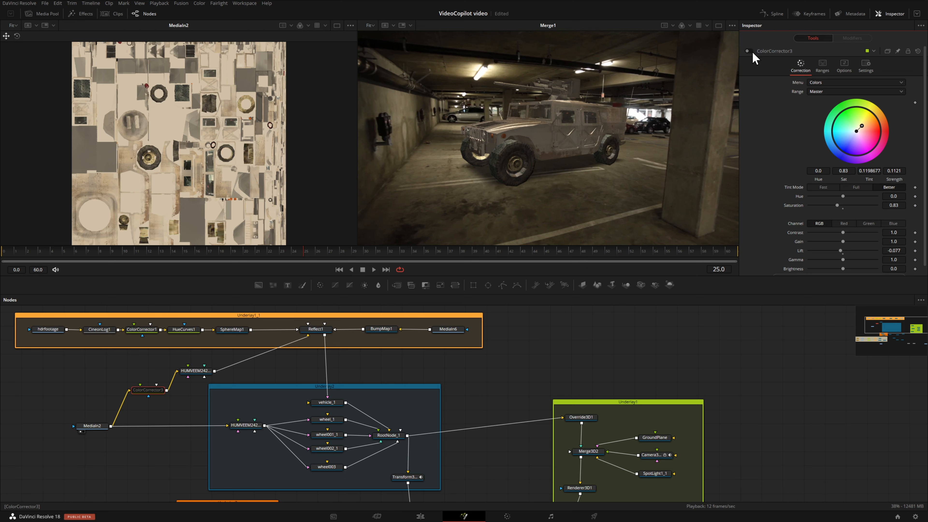
{"action": "left_click", "coordinate": [752, 52]}
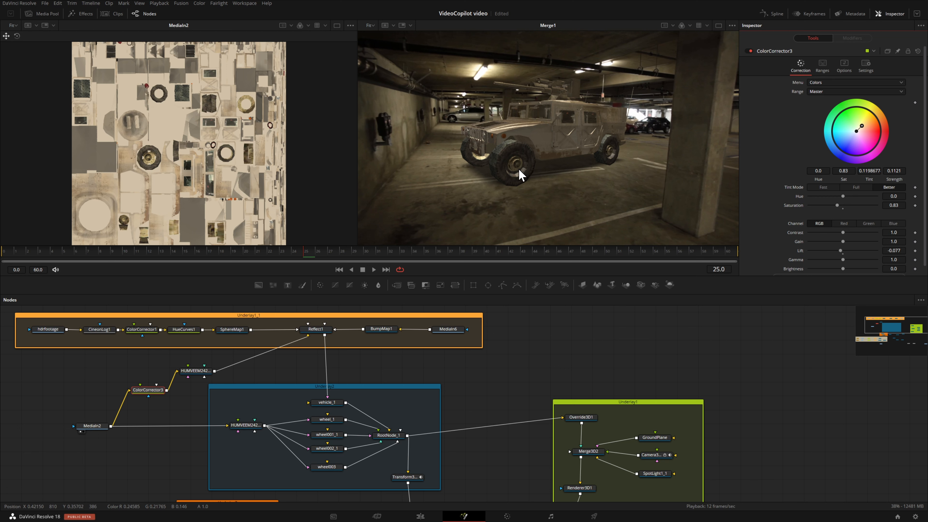
Insert a second Color Corrector between MediaIn2 and the original wheel material and lower its values to darken the tires
{"action": "left_click_drag", "start_coordinate": [376, 284], "coordinate": [177, 429]}
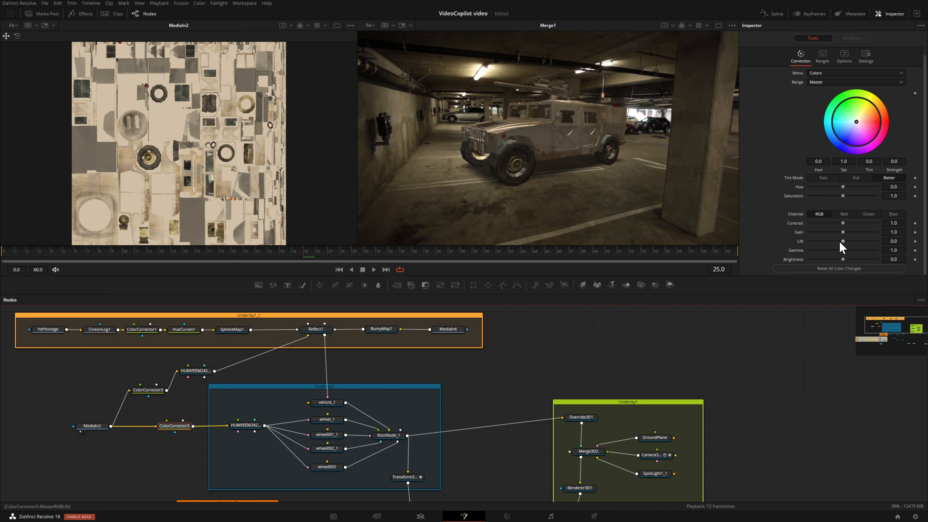
{"action": "left_click_drag", "start_coordinate": [842, 251], "coordinate": [836, 253]}
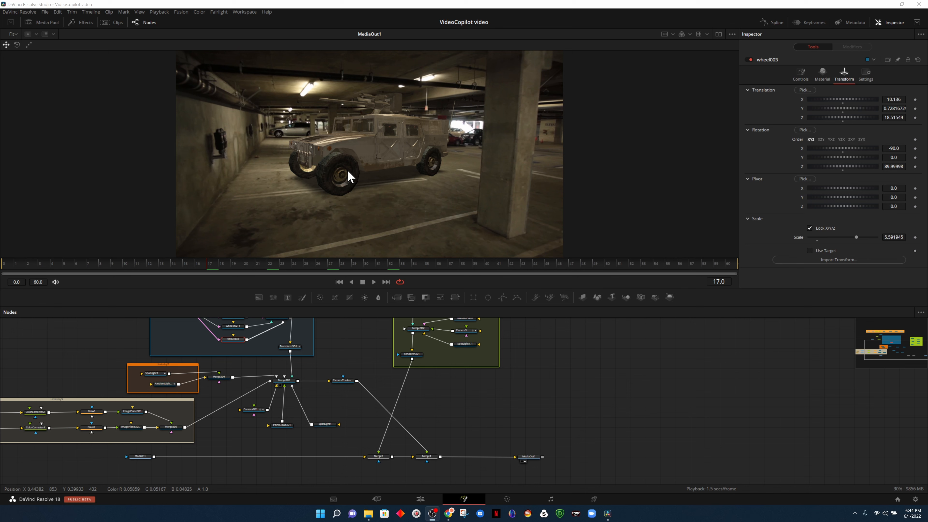
Go to frame 33, check the wheel nodes to find the front wheel, select wheel003, and view MediaOut1 in a single viewer
{"action": "left_click", "coordinate": [379, 266]}
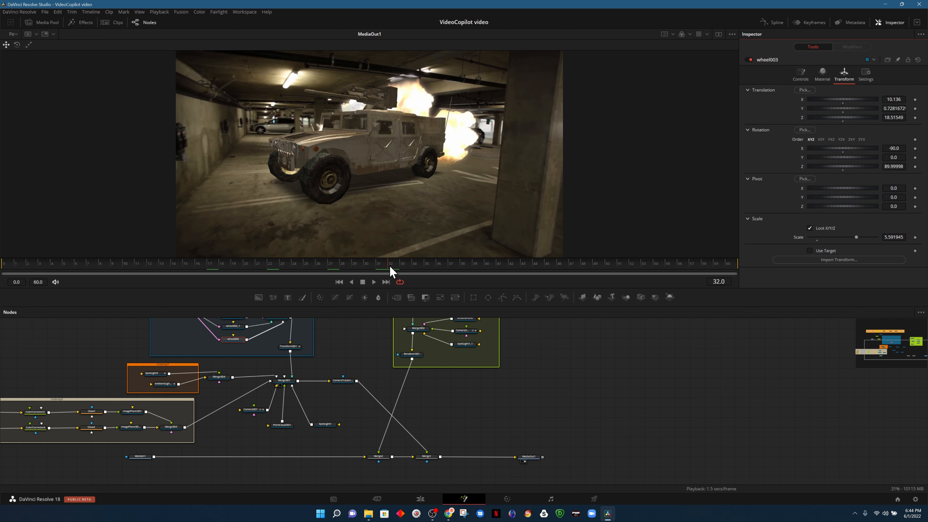
{"action": "left_click", "coordinate": [402, 265]}
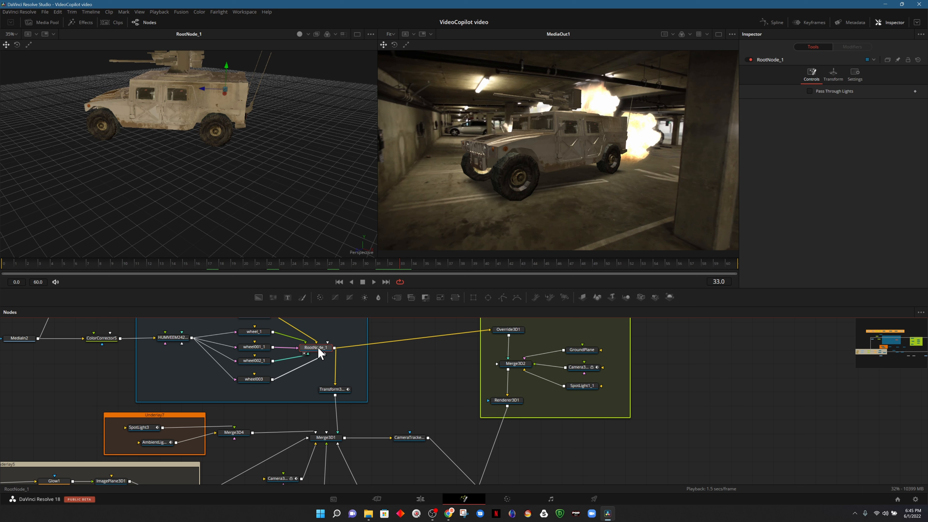
{"action": "left_click", "coordinate": [252, 333]}
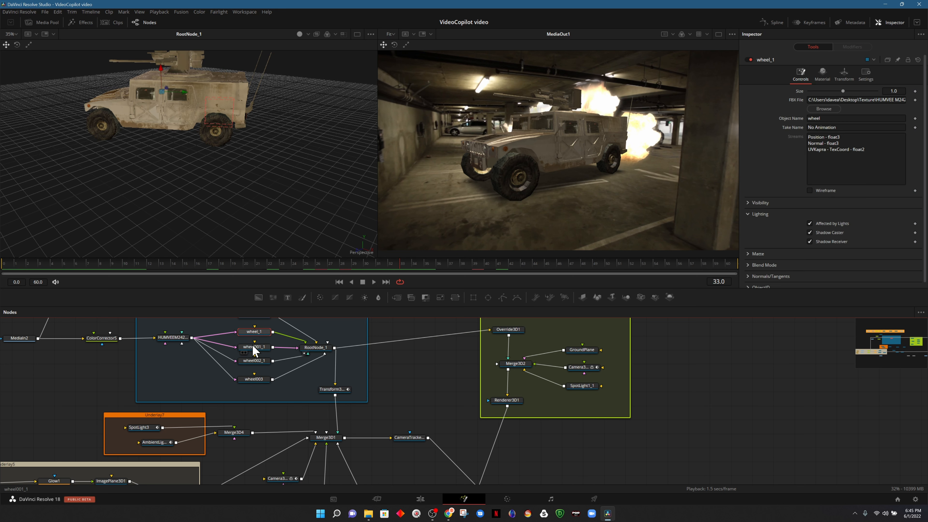
{"action": "left_click", "coordinate": [254, 379]}
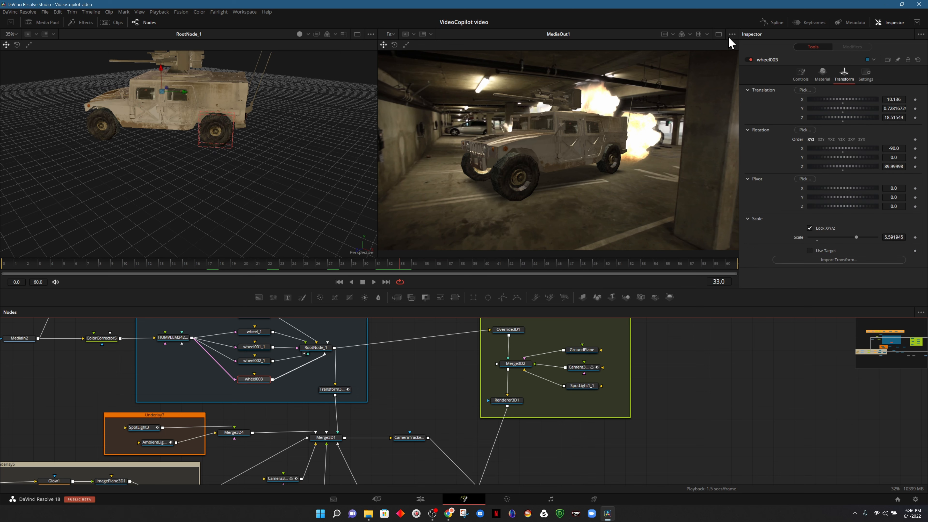
{"action": "left_click", "coordinate": [718, 34]}
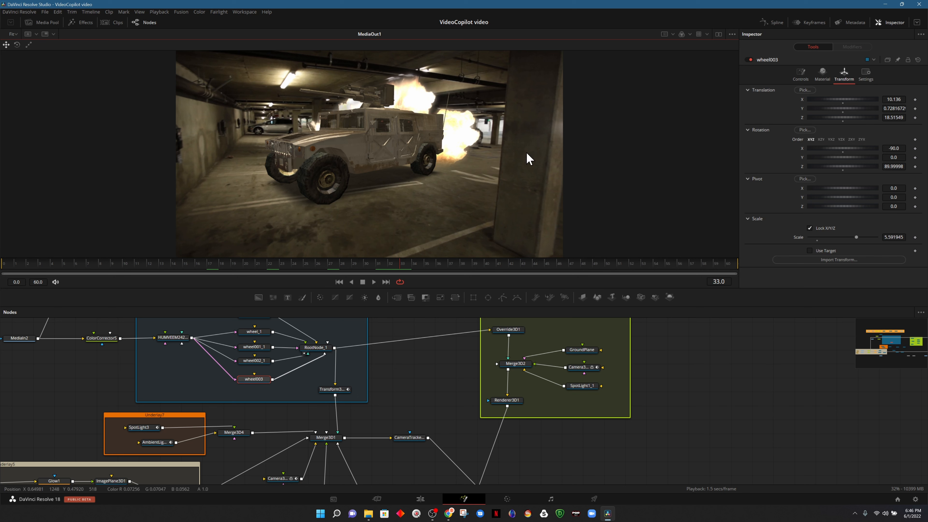
Keyframe wheel003's X translation at frame 33 and move the wheel out to X 25.113 at frame 41
{"action": "mouse_move", "coordinate": [822, 99]}
{"action": "left_mouse_down"}
{"action": "mouse_move", "coordinate": [866, 100]}
{"action": "mouse_move", "coordinate": [829, 104]}
{"action": "left_mouse_up"}
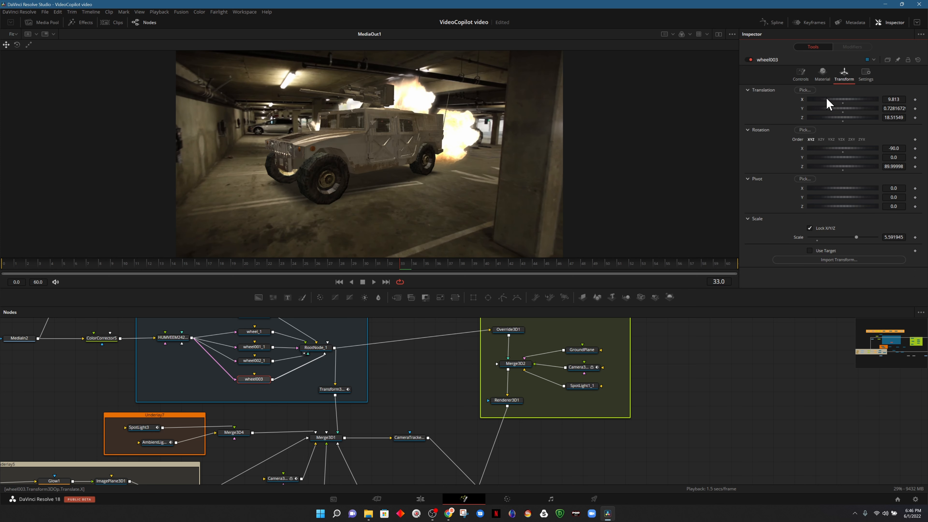
{"action": "key", "text": "ctrl+z"}
{"action": "left_click", "coordinate": [915, 99]}
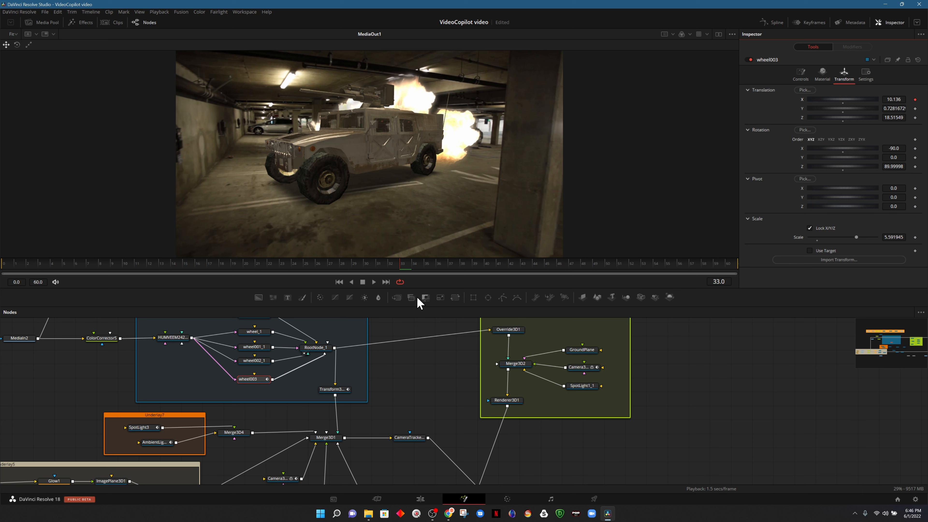
{"action": "left_click_drag", "start_coordinate": [416, 270], "coordinate": [497, 272]}
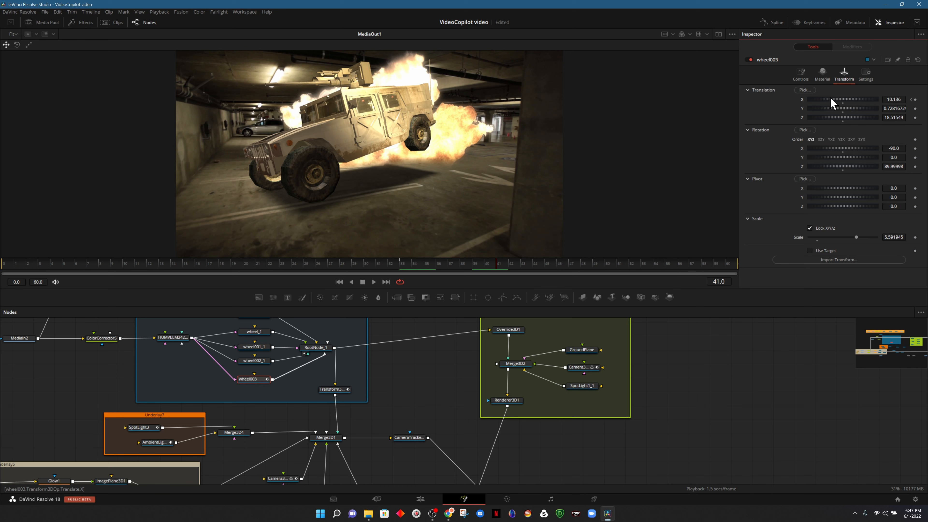
{"action": "left_click_drag", "start_coordinate": [829, 100], "coordinate": [918, 106]}
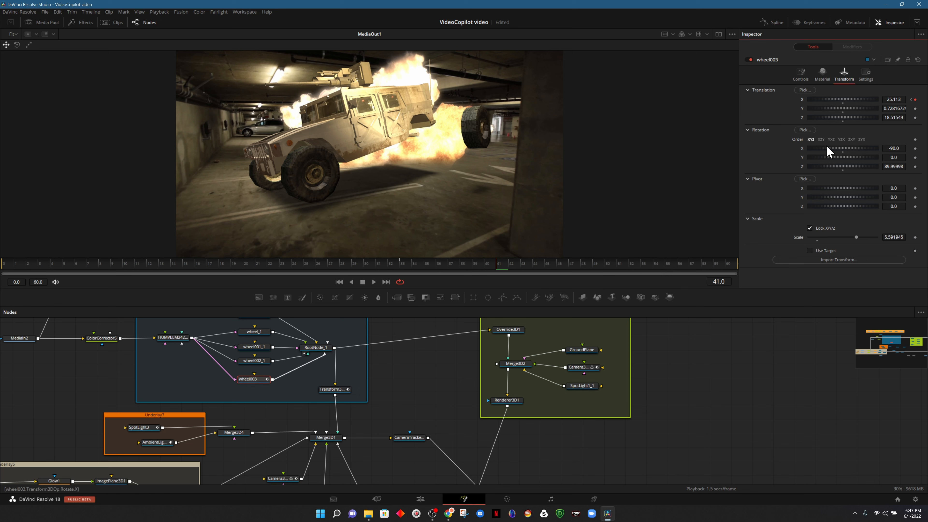
Set wheel003's X rotation to -106.4 with a keyframe at frame 41, and save the project at frame 30
{"action": "mouse_move", "coordinate": [827, 145]}
{"action": "left_mouse_down"}
{"action": "mouse_move", "coordinate": [834, 147]}
{"action": "mouse_move", "coordinate": [825, 146]}
{"action": "left_mouse_up"}
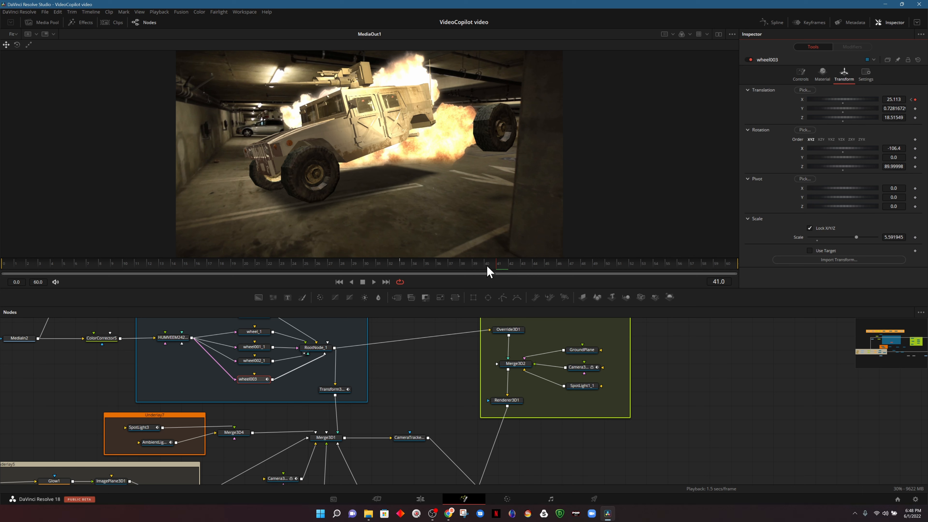
{"action": "mouse_move", "coordinate": [489, 272]}
{"action": "left_mouse_down"}
{"action": "mouse_move", "coordinate": [425, 272]}
{"action": "mouse_move", "coordinate": [500, 269]}
{"action": "left_mouse_up"}
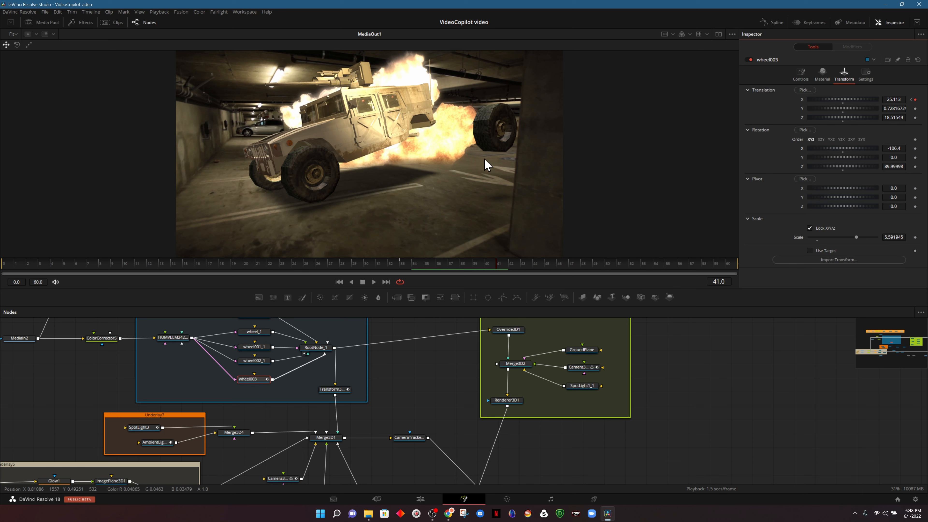
{"action": "left_click", "coordinate": [644, 265]}
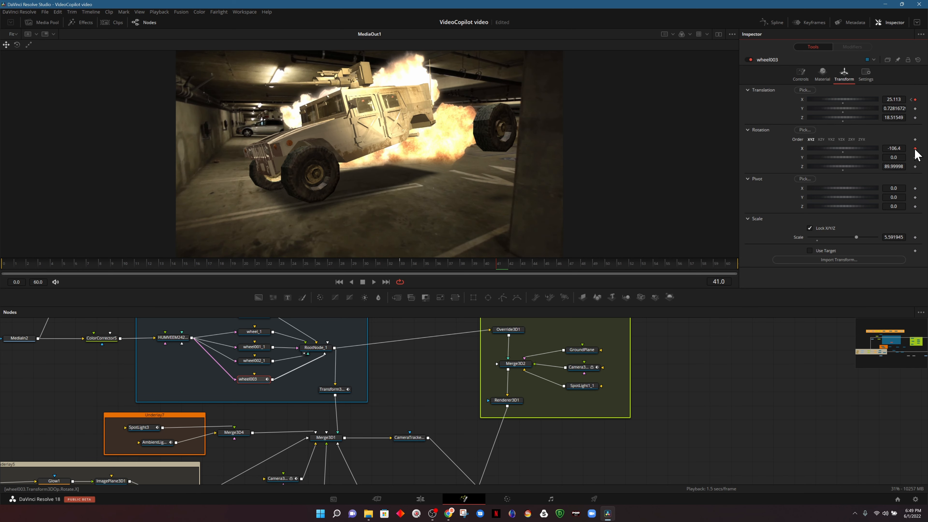
{"action": "left_click", "coordinate": [915, 148]}
{"action": "left_click", "coordinate": [364, 262]}
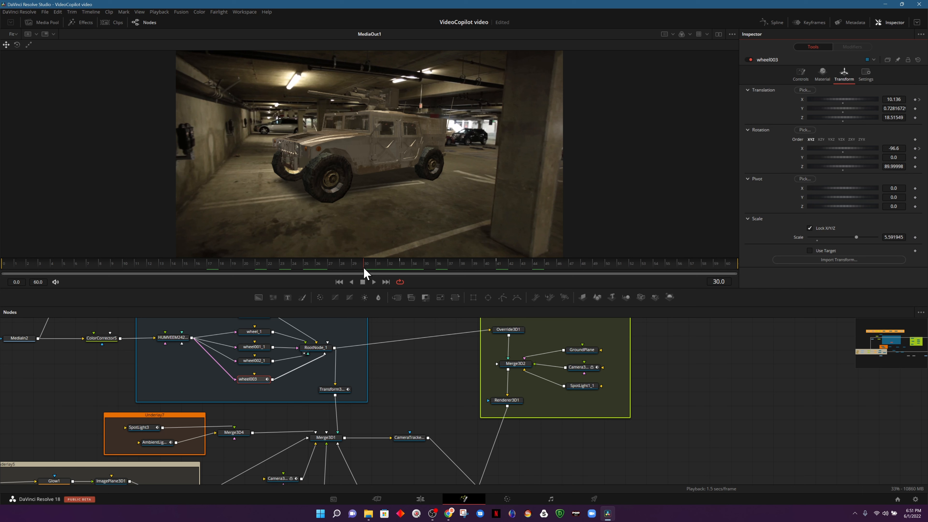
{"action": "key", "text": "ctrl+s"}
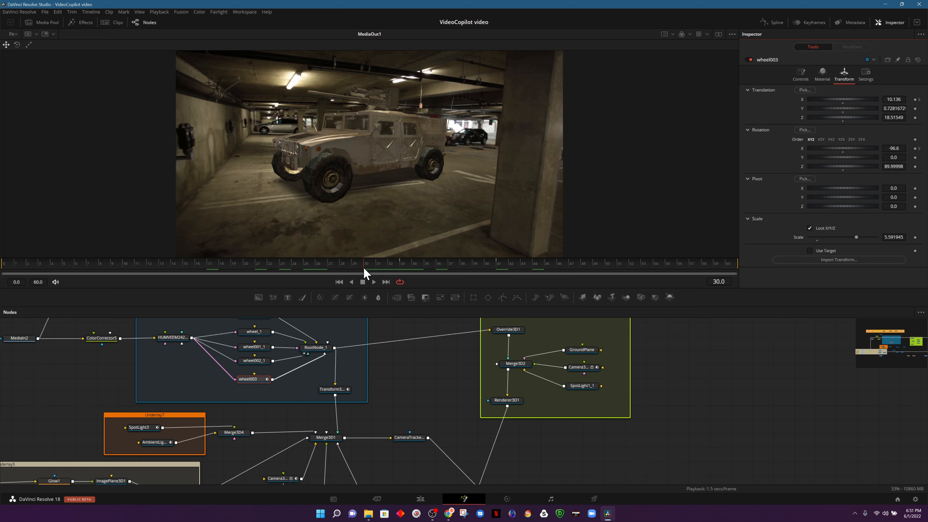
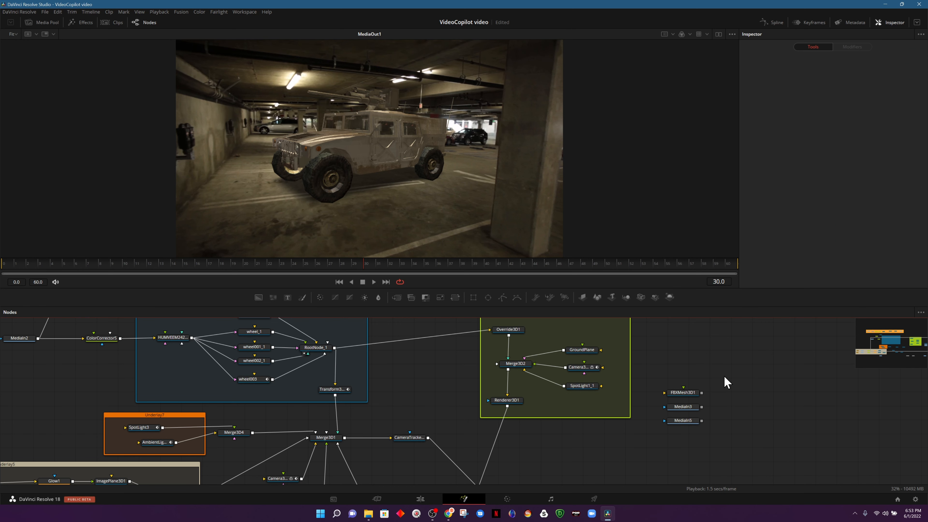
Set the size of the rock mesh FBXMesh3D1 to 0.001 and view its textures, MediaIn3 and MediaIn5
{"action": "left_click", "coordinate": [682, 393]}
{"action": "key", "text": "1"}
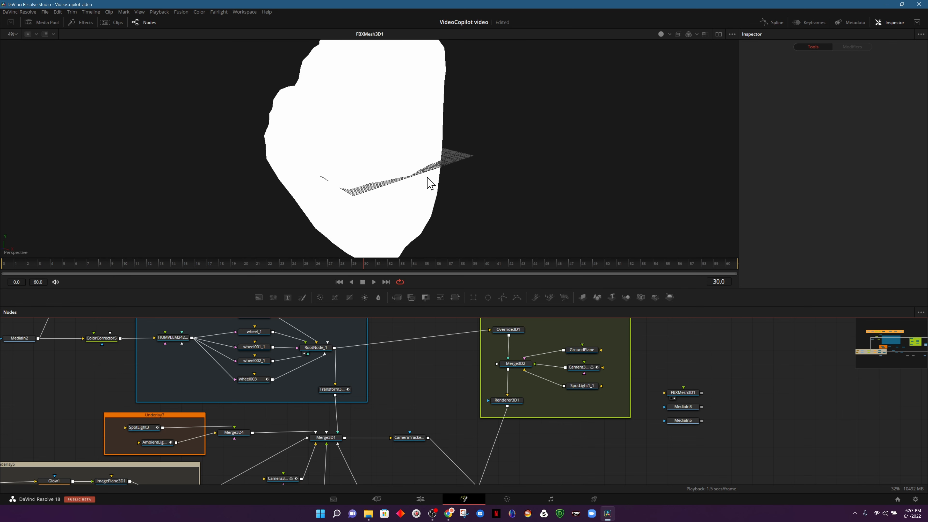
{"action": "scroll", "coordinate": [429, 184], "scroll_direction": "down", "scroll_amount": 2}
{"action": "left_click", "coordinate": [680, 397]}
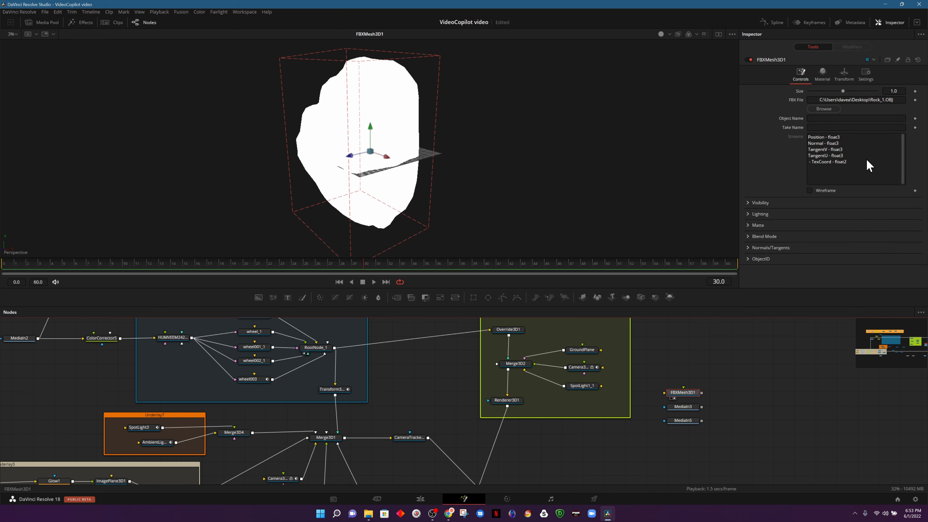
{"action": "left_click", "coordinate": [897, 92]}
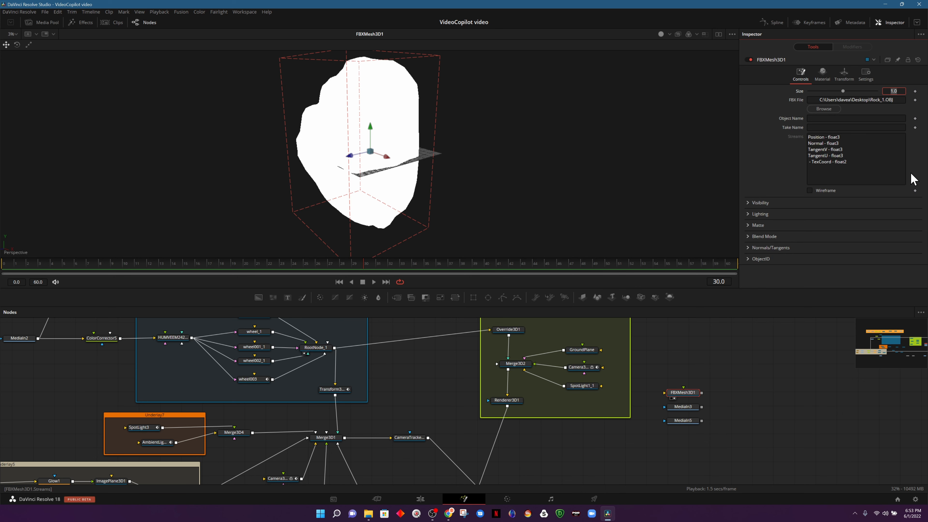
{"action": "type", "text": "1"}
{"action": "key", "text": "Tab"}
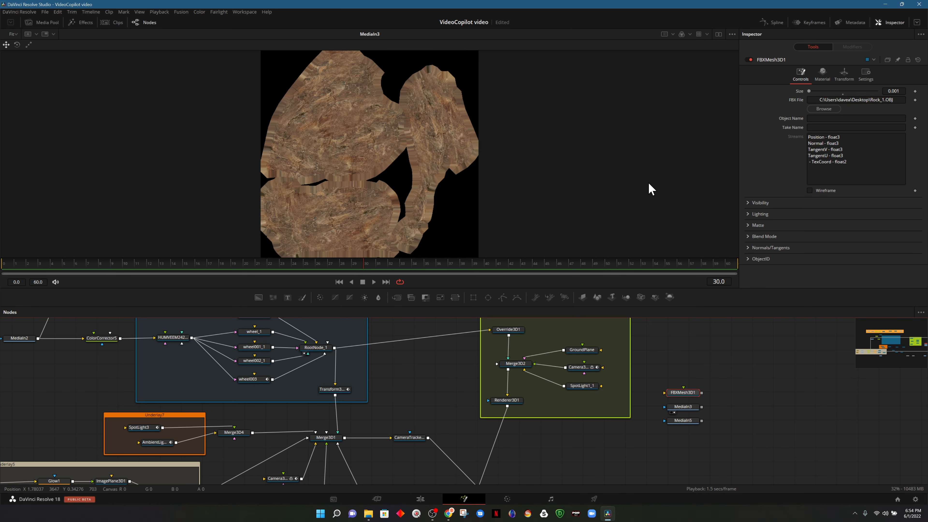
{"action": "left_click_drag", "start_coordinate": [683, 421], "coordinate": [471, 218]}
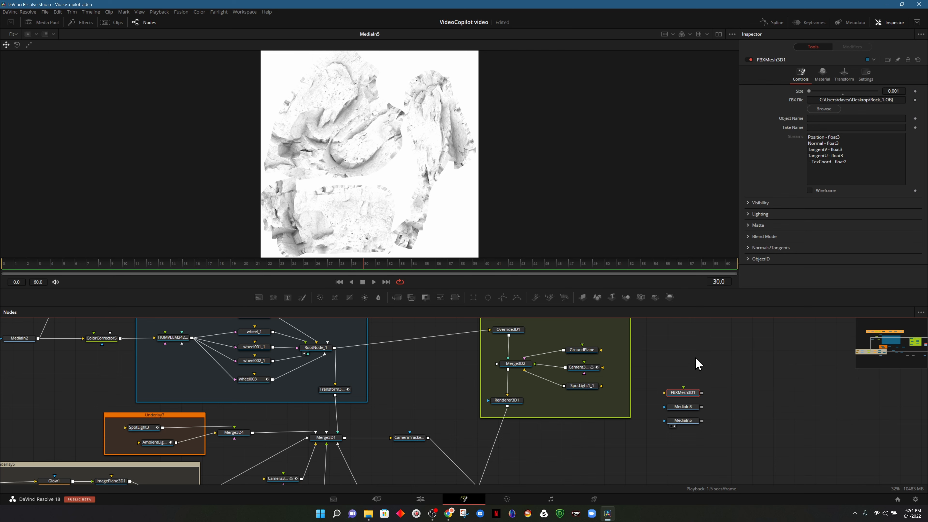
Add a CookTorrance material near the rock mesh and connect the base color texture MediaIn3 to it
{"action": "left_click", "coordinate": [82, 23]}
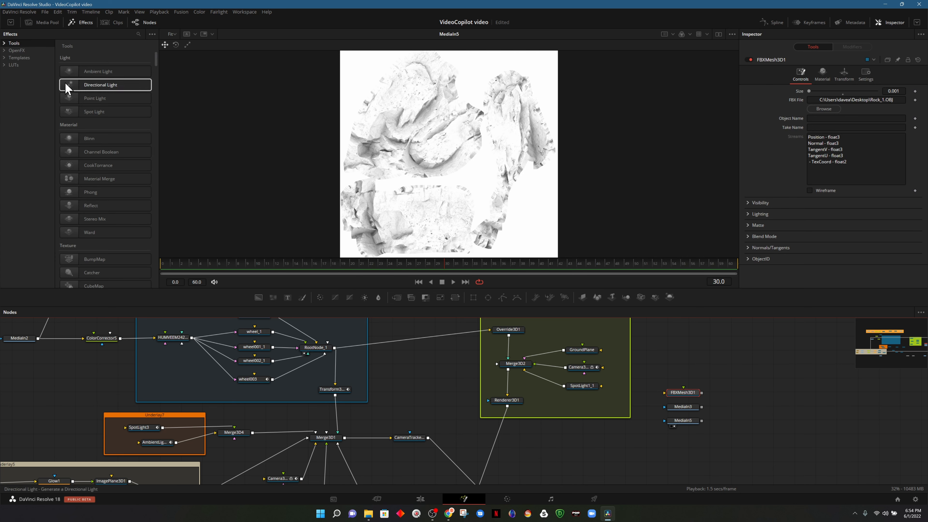
{"action": "left_click", "coordinate": [4, 43]}
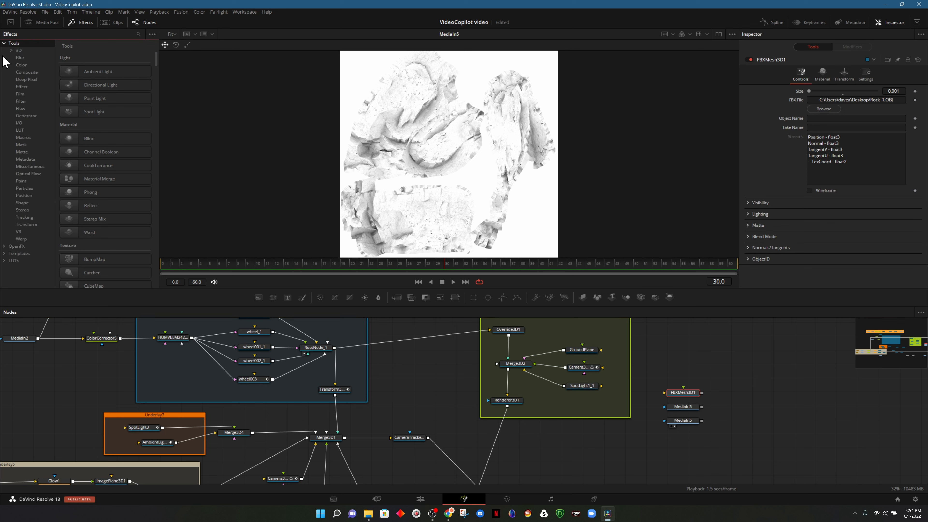
{"action": "left_click", "coordinate": [11, 51]}
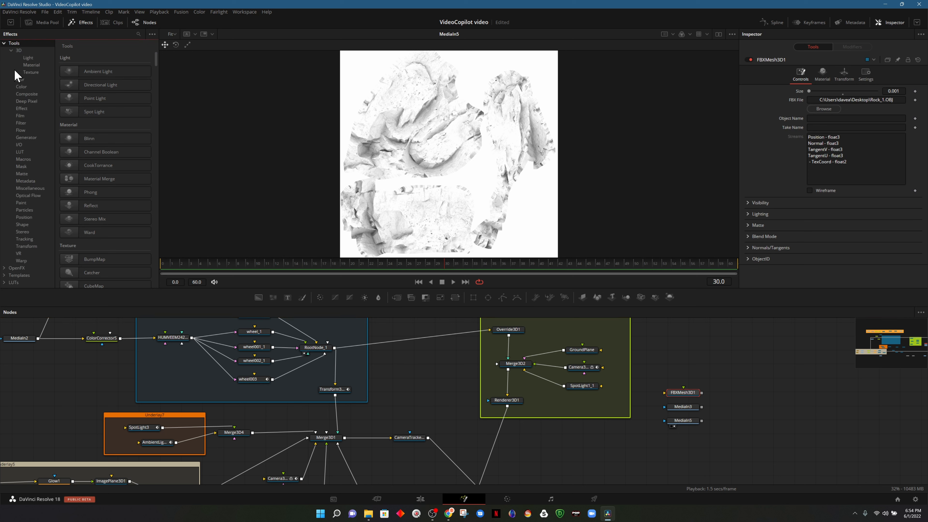
{"action": "left_click", "coordinate": [18, 51]}
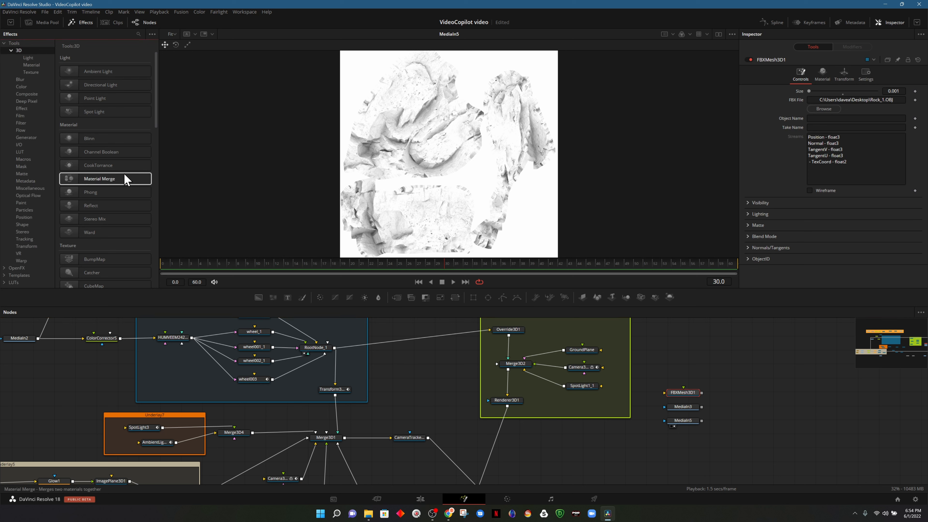
{"action": "left_click_drag", "start_coordinate": [121, 170], "coordinate": [724, 375]}
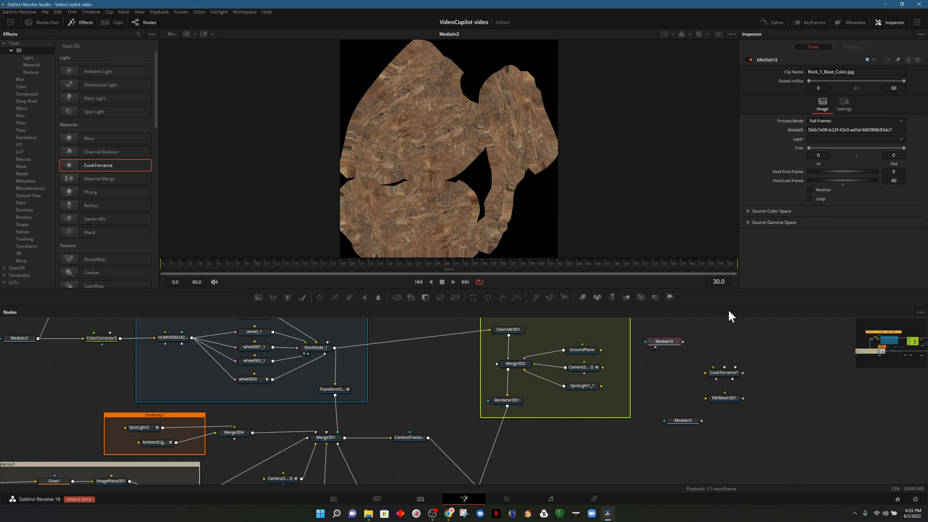
{"action": "left_click_drag", "start_coordinate": [682, 342], "coordinate": [723, 373]}
{"action": "left_click_drag", "start_coordinate": [723, 372], "coordinate": [723, 373]}
{"action": "left_click", "coordinate": [784, 378]}
Add a BumpMap from MediaIn5 into CookTorrance1's Bumpmap Material input, and connect CookTorrance1 to FBXMesh3D1 as its material
{"action": "left_click_drag", "start_coordinate": [683, 420], "coordinate": [719, 333]}
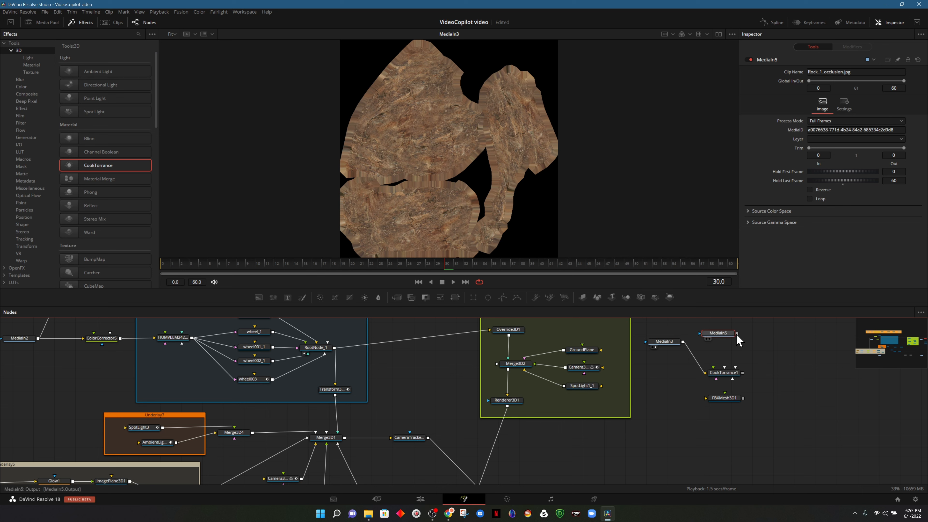
{"action": "left_click_drag", "start_coordinate": [737, 333], "coordinate": [728, 372]}
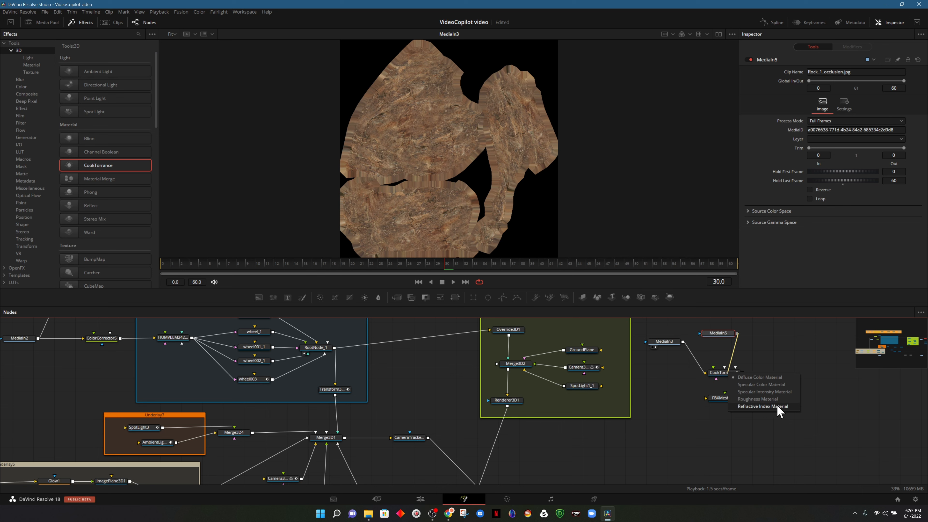
{"action": "left_click", "coordinate": [772, 346]}
{"action": "left_click", "coordinate": [742, 341]}
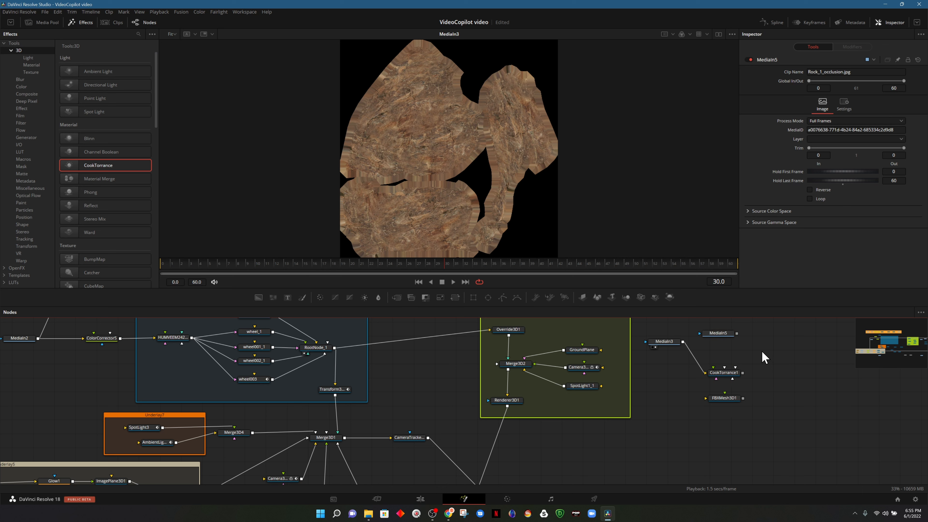
{"action": "key", "text": "shift+space"}
{"action": "type", "text": "bump"}
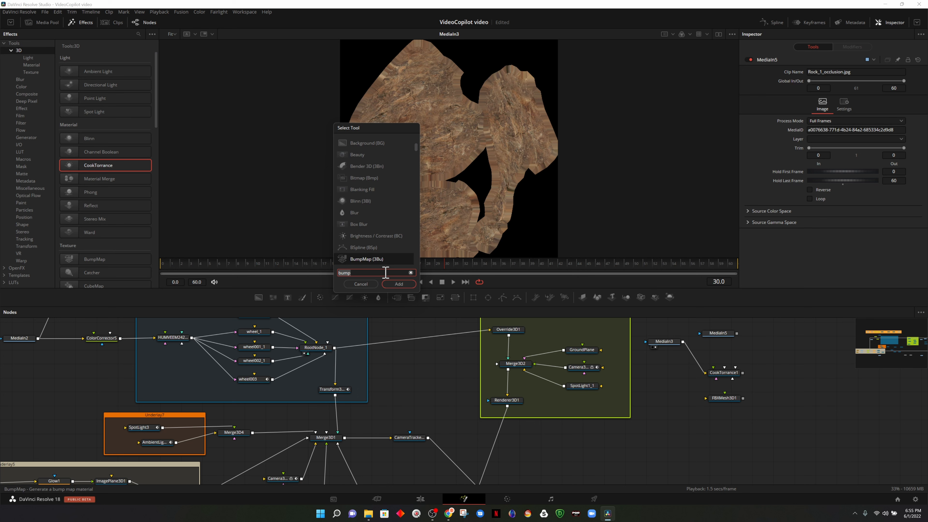
{"action": "left_click", "coordinate": [397, 283]}
{"action": "mouse_move", "coordinate": [736, 333]}
{"action": "left_mouse_down"}
{"action": "mouse_move", "coordinate": [774, 346]}
{"action": "mouse_move", "coordinate": [757, 351]}
{"action": "mouse_move", "coordinate": [797, 357]}
{"action": "mouse_move", "coordinate": [772, 348]}
{"action": "mouse_move", "coordinate": [768, 373]}
{"action": "mouse_move", "coordinate": [725, 372]}
{"action": "left_mouse_up"}
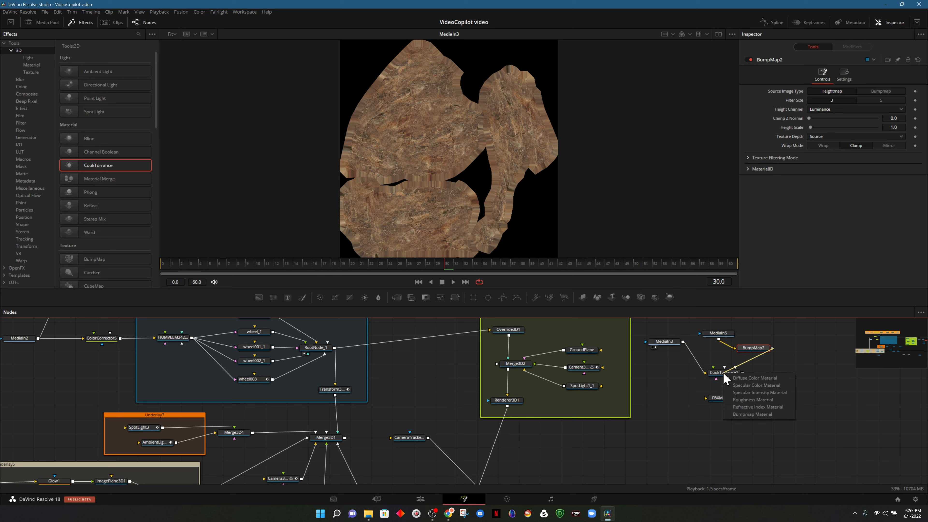
{"action": "left_click", "coordinate": [777, 415]}
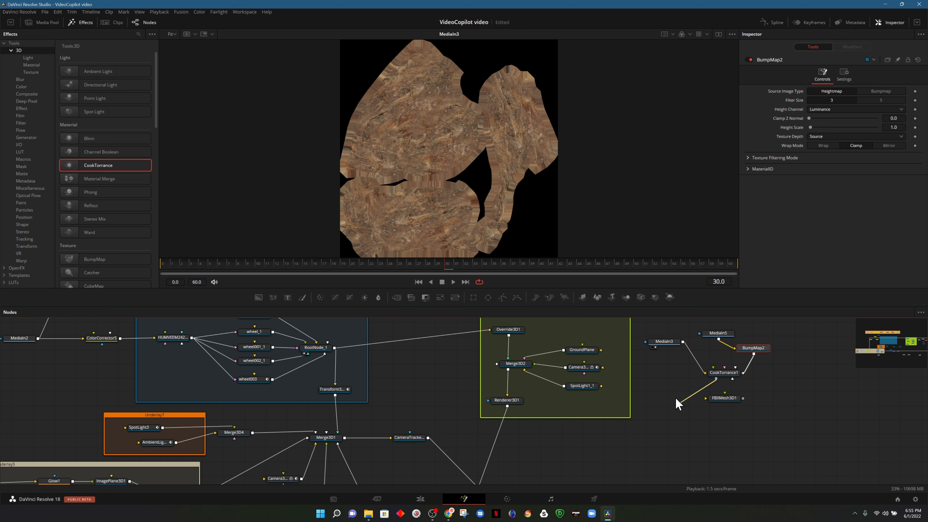
{"action": "mouse_move", "coordinate": [717, 379]}
{"action": "left_mouse_down"}
{"action": "mouse_move", "coordinate": [704, 402]}
{"action": "mouse_move", "coordinate": [735, 398]}
{"action": "mouse_move", "coordinate": [722, 396]}
{"action": "left_mouse_up"}
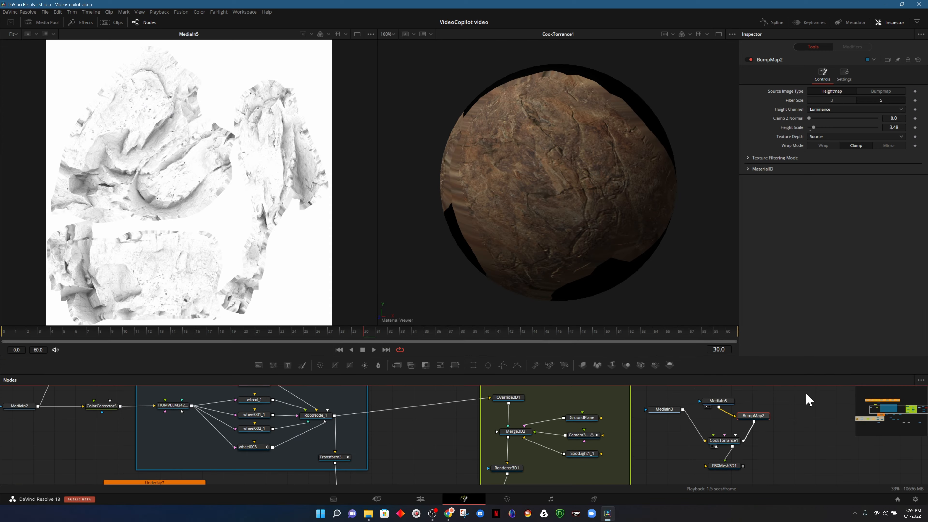
Move the rock's node group near Merge3D1, connect FBXMesh3D1 to Merge3D1, and view MediaOut1
{"action": "left_click_drag", "start_coordinate": [806, 394], "coordinate": [656, 470]}
{"action": "left_click_drag", "start_coordinate": [664, 410], "coordinate": [420, 411]}
{"action": "scroll", "coordinate": [547, 428], "scroll_direction": "up", "scroll_amount": 2}
{"action": "left_click", "coordinate": [376, 442]}
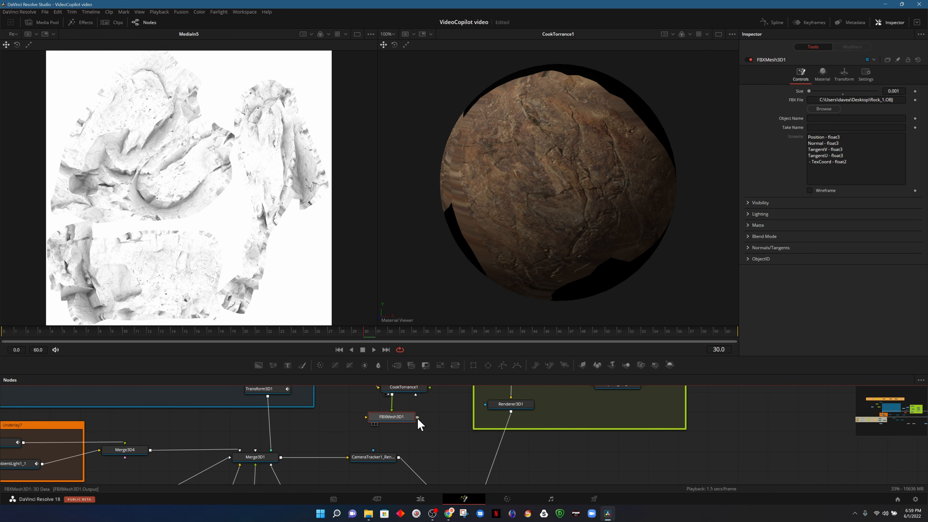
{"action": "left_click_drag", "start_coordinate": [417, 417], "coordinate": [258, 462]}
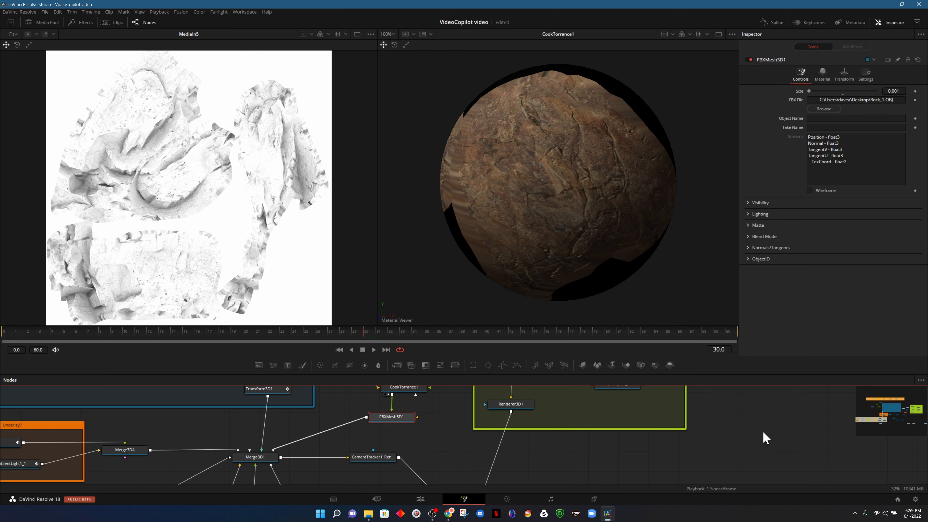
{"action": "scroll", "coordinate": [766, 438], "scroll_direction": "down", "scroll_amount": 8}
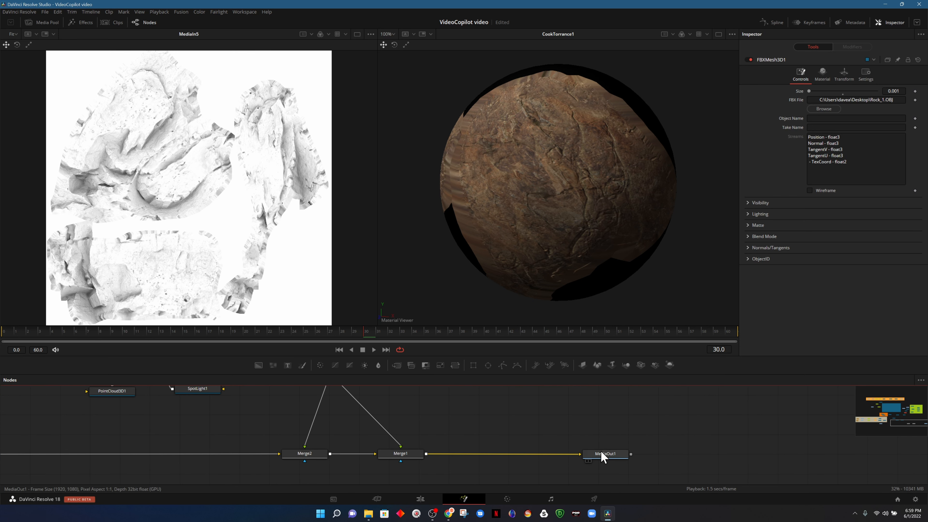
{"action": "left_click_drag", "start_coordinate": [602, 457], "coordinate": [480, 272]}
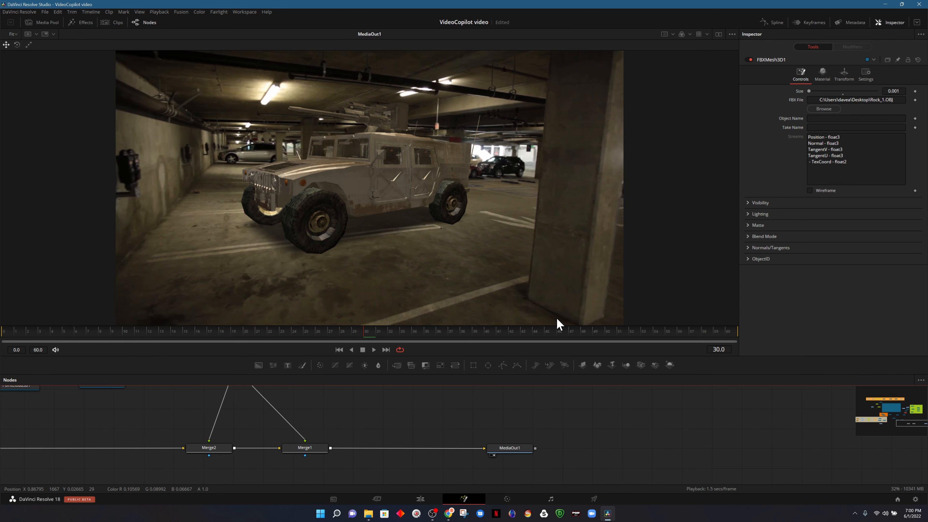
In Merge3D1's 3D view, raise the rock mesh from the ground grid and set its size to 0.004
{"action": "left_click_drag", "start_coordinate": [558, 421], "coordinate": [658, 452]}
{"action": "left_click_drag", "start_coordinate": [463, 428], "coordinate": [588, 477]}
{"action": "left_click_drag", "start_coordinate": [363, 420], "coordinate": [424, 482]}
{"action": "left_click", "coordinate": [314, 439]}
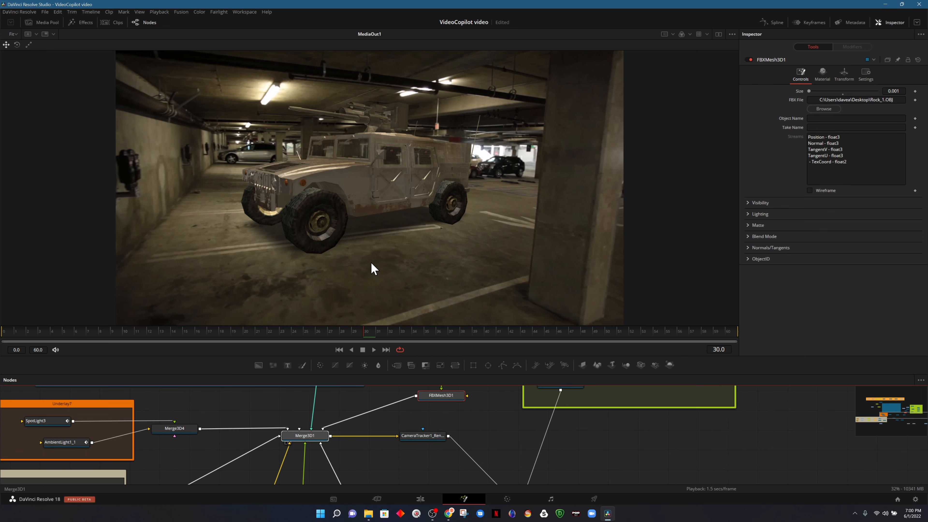
{"action": "key", "text": "1"}
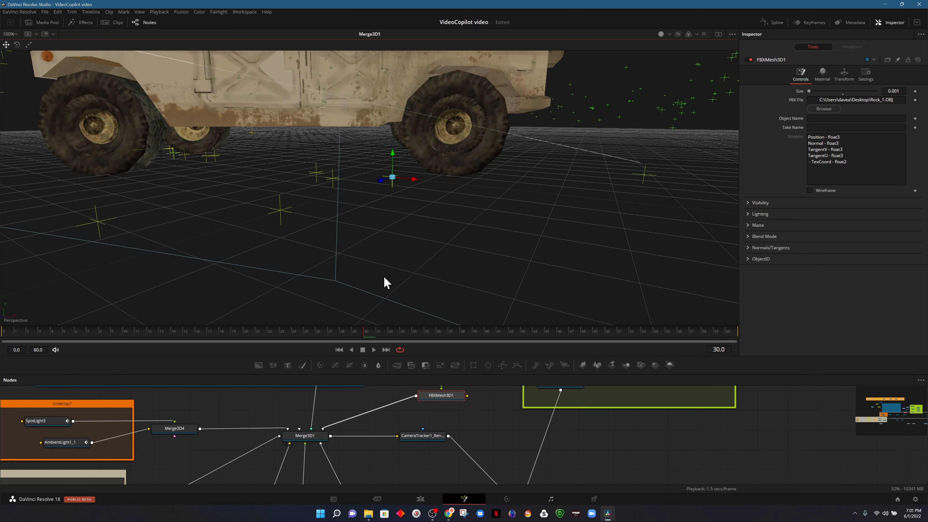
{"action": "scroll", "coordinate": [376, 277], "scroll_direction": "up", "scroll_amount": 2}
{"action": "scroll", "coordinate": [387, 219], "scroll_direction": "up", "scroll_amount": 2}
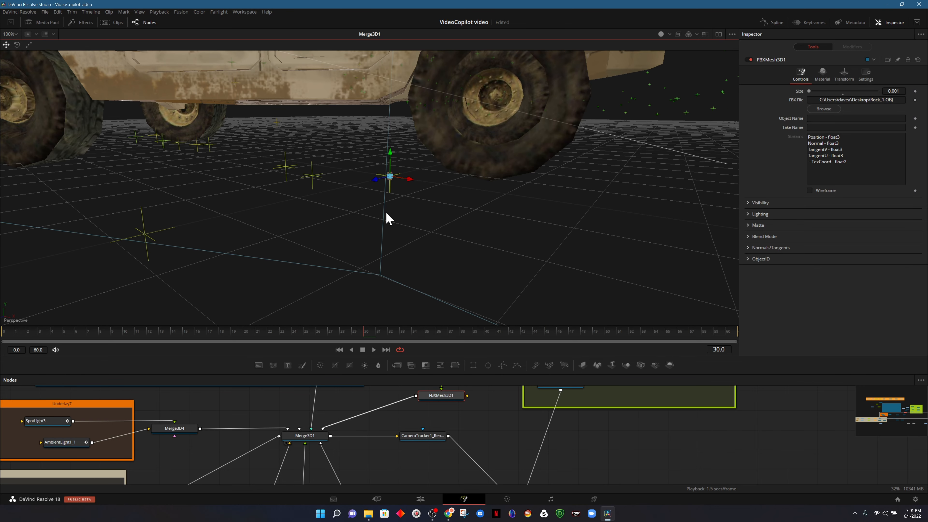
{"action": "scroll", "coordinate": [389, 219], "scroll_direction": "up", "scroll_amount": 2}
{"action": "left_click_drag", "start_coordinate": [404, 156], "coordinate": [409, 84]}
{"action": "left_click_drag", "start_coordinate": [809, 91], "coordinate": [812, 92]}
{"action": "mouse_move", "coordinate": [887, 92]}
{"action": "left_mouse_down"}
{"action": "mouse_move", "coordinate": [896, 92]}
{"action": "mouse_move", "coordinate": [883, 91]}
{"action": "left_mouse_up"}
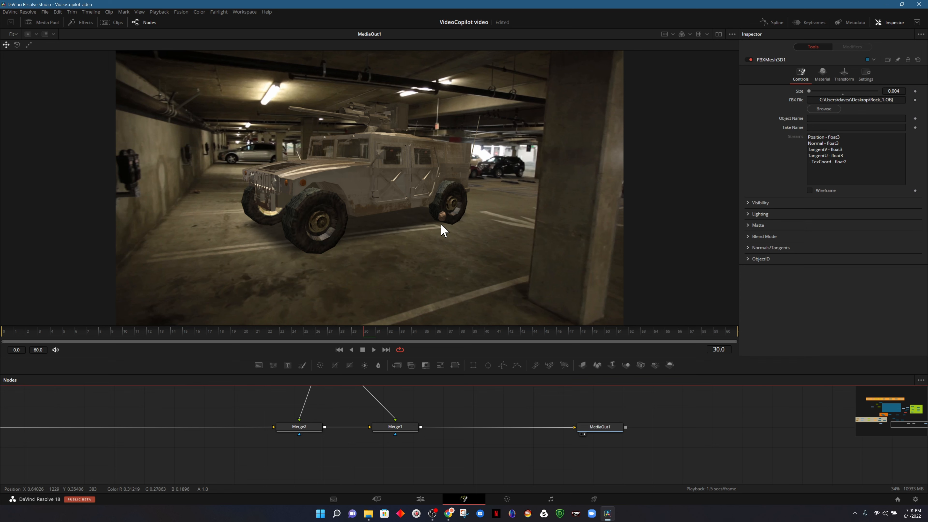
Add a Duplicate 3D node and insert it between FBXMesh3D1 and Merge3D1
{"action": "scroll", "coordinate": [453, 224], "scroll_direction": "up", "scroll_amount": 3}
{"action": "scroll", "coordinate": [453, 233], "scroll_direction": "down", "scroll_amount": 4}
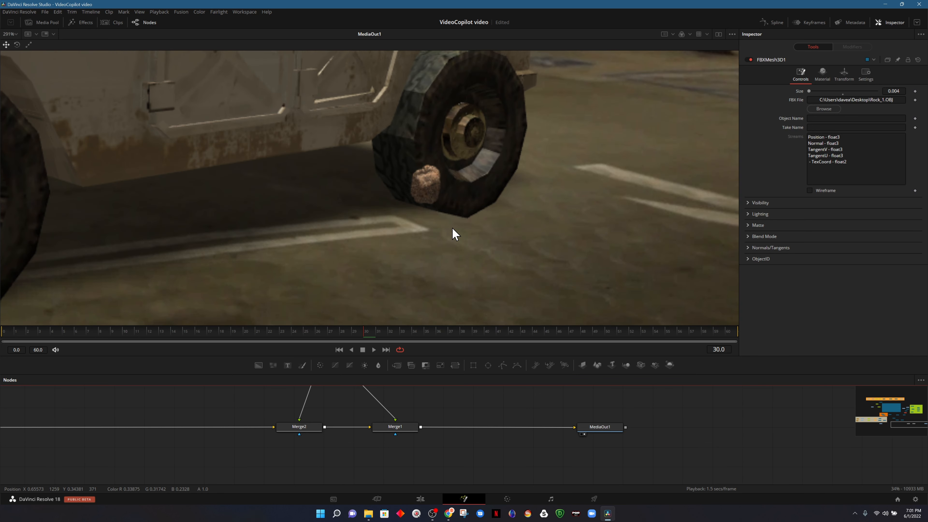
{"action": "scroll", "coordinate": [496, 410], "scroll_direction": "up", "scroll_amount": 5}
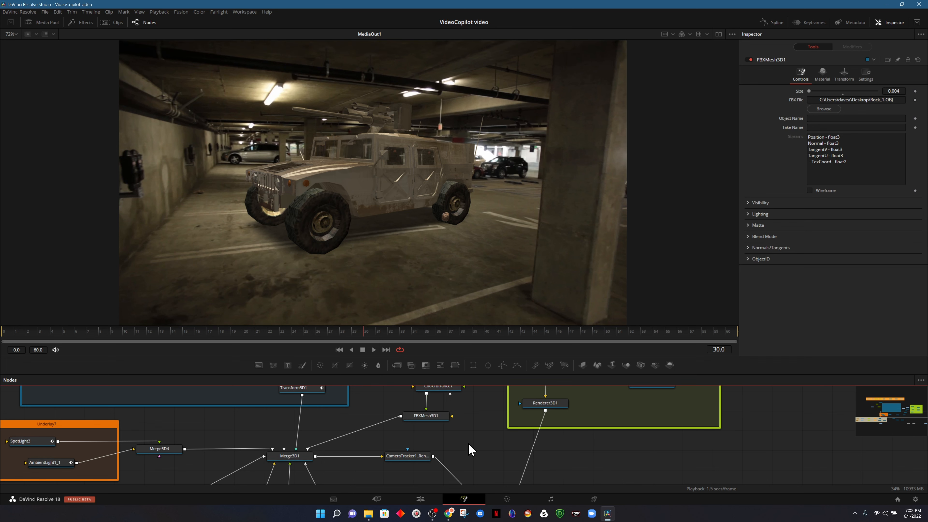
{"action": "key", "text": "shift+space"}
{"action": "type", "text": "dup"}
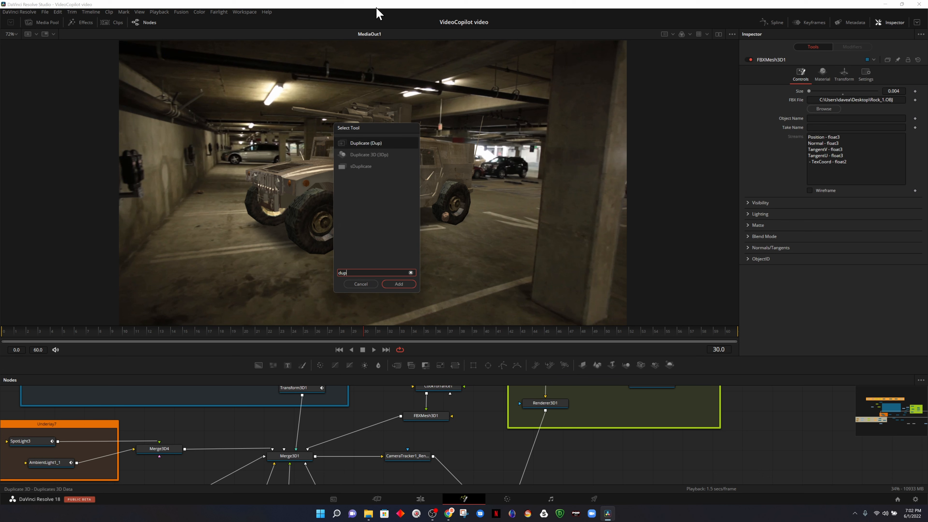
{"action": "left_click", "coordinate": [385, 153]}
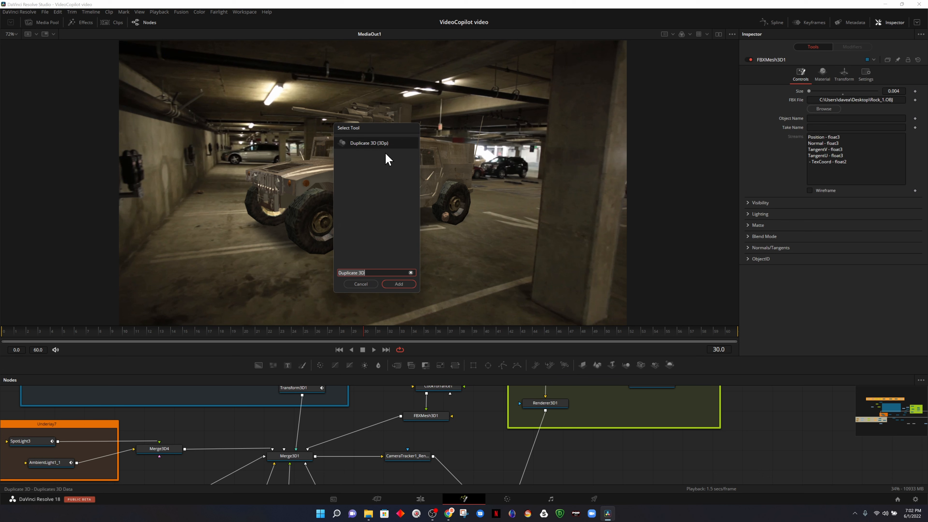
{"action": "left_click", "coordinate": [394, 284]}
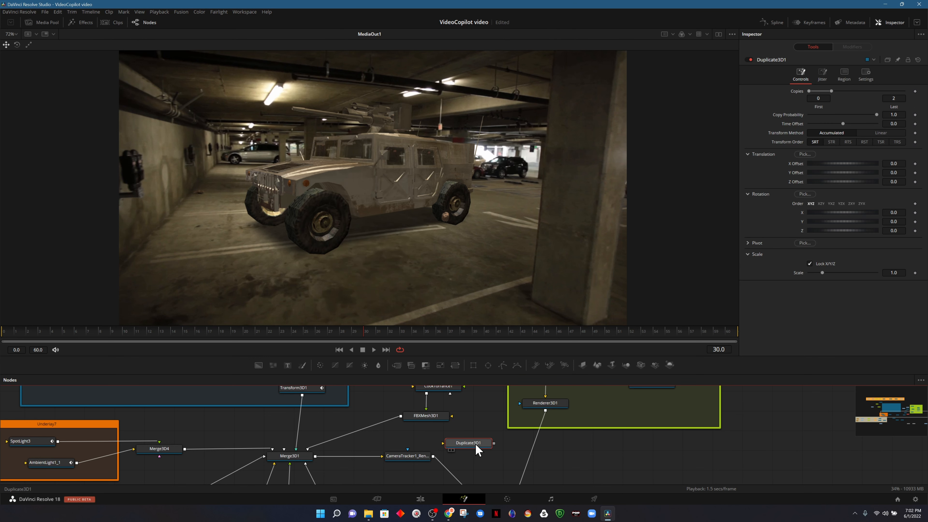
{"action": "left_click_drag", "start_coordinate": [476, 449], "coordinate": [363, 430]}
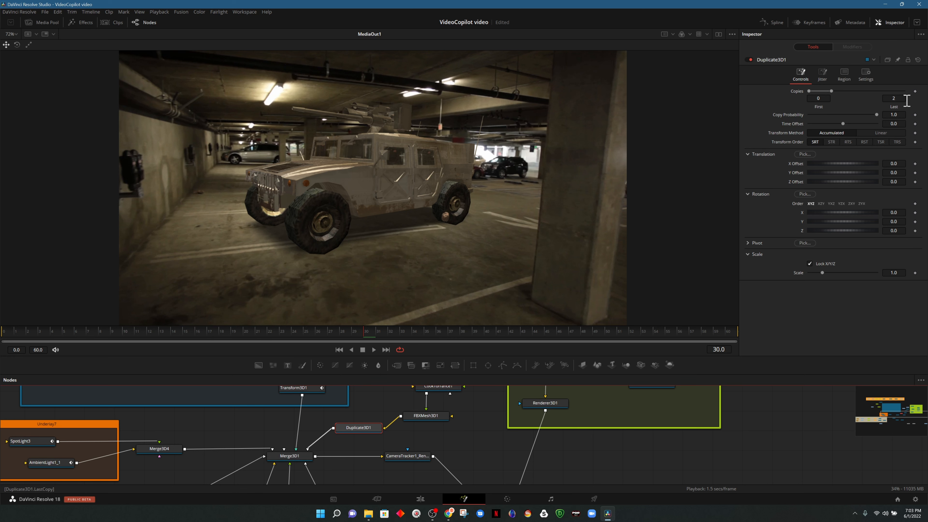
Set Duplicate3D1's last copy to 45 and its translation Y offset to 0.04, and save the project
{"action": "mouse_move", "coordinate": [902, 99]}
{"action": "left_mouse_down"}
{"action": "mouse_move", "coordinate": [888, 100]}
{"action": "mouse_move", "coordinate": [904, 100]}
{"action": "left_mouse_up"}
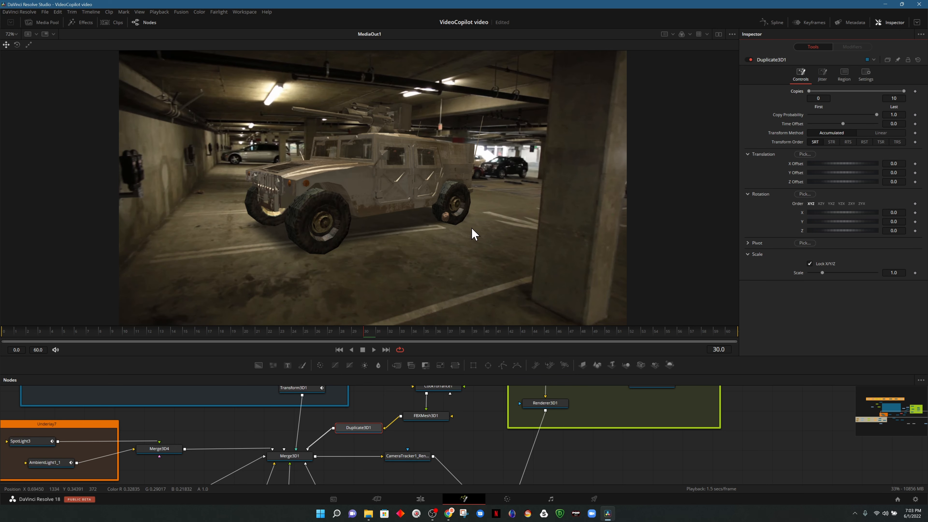
{"action": "left_click", "coordinate": [897, 98]}
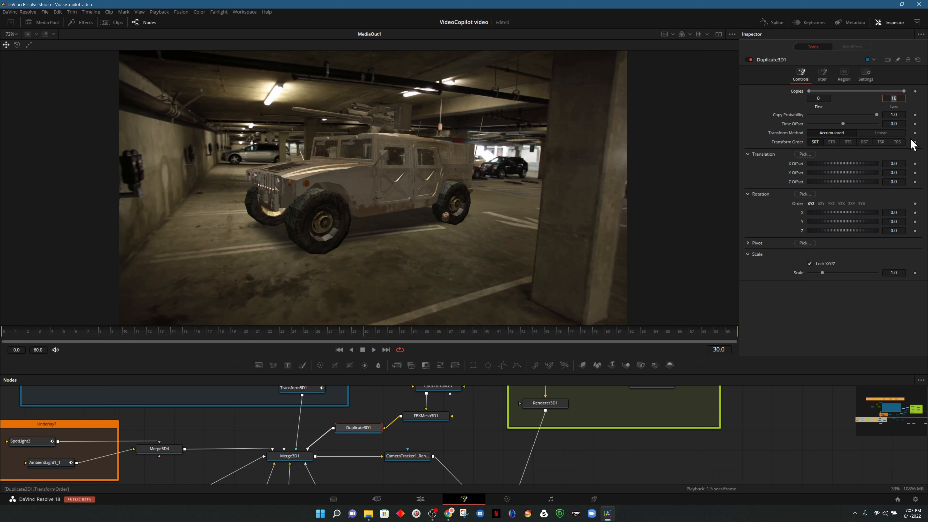
{"action": "key", "text": "Tab"}
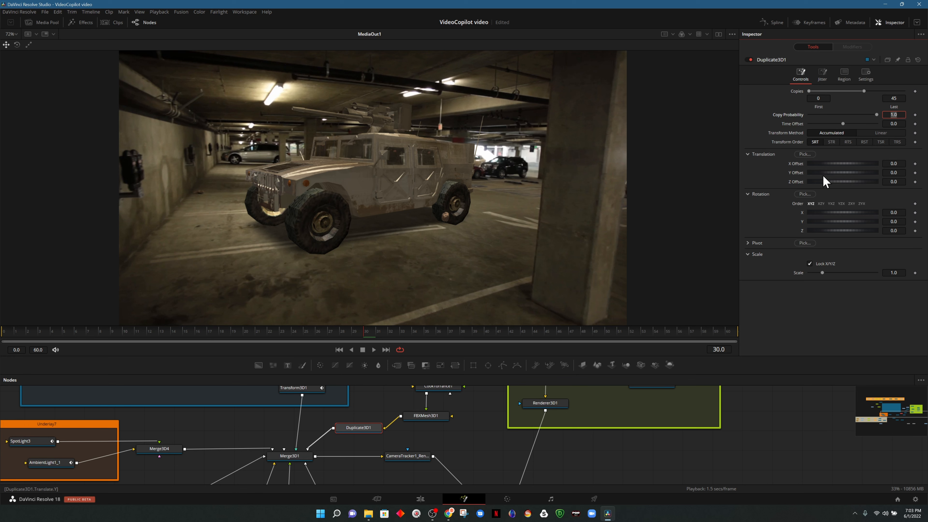
{"action": "left_click_drag", "start_coordinate": [826, 172], "coordinate": [826, 171]}
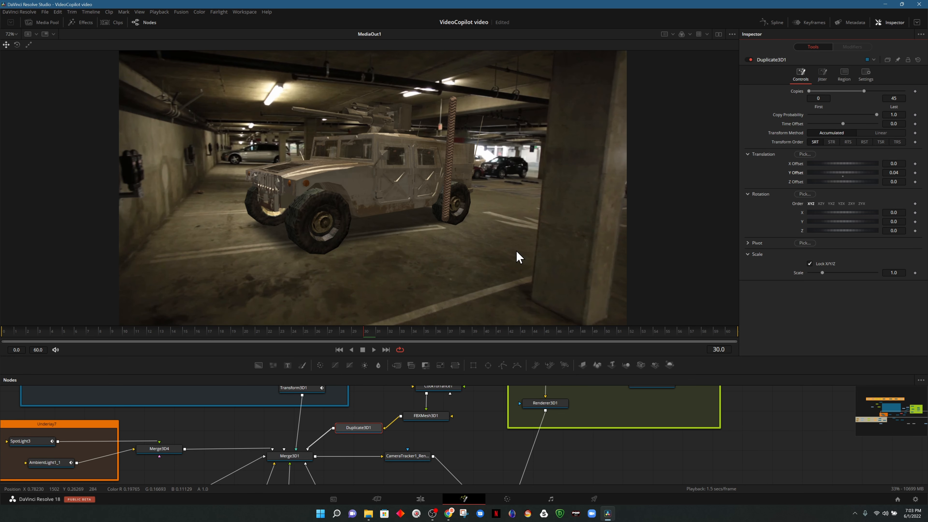
{"action": "key", "text": "ctrl+s"}
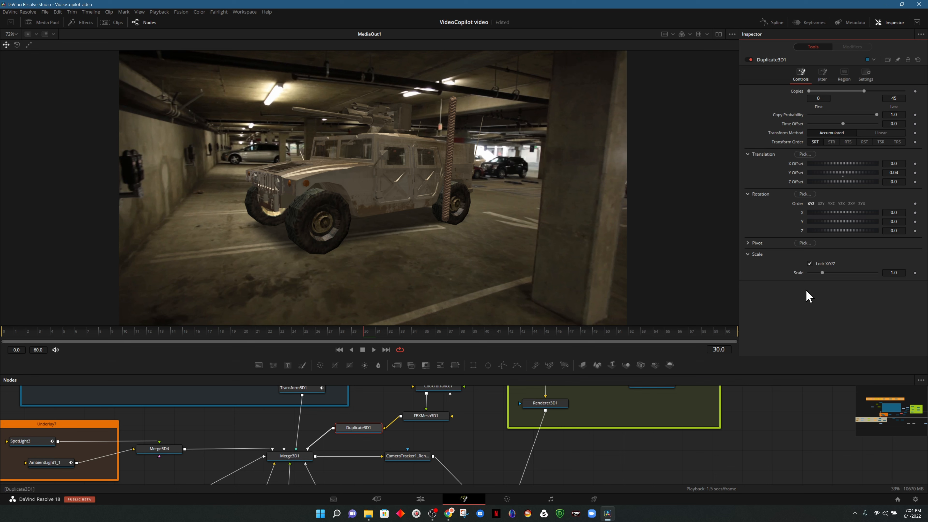
Set Duplicate3D1's translation jitter to X 0.242, Y 0.443, Z 0.566 and its rotation jitter X to 82.7, and save the project
{"action": "left_click", "coordinate": [823, 76]}
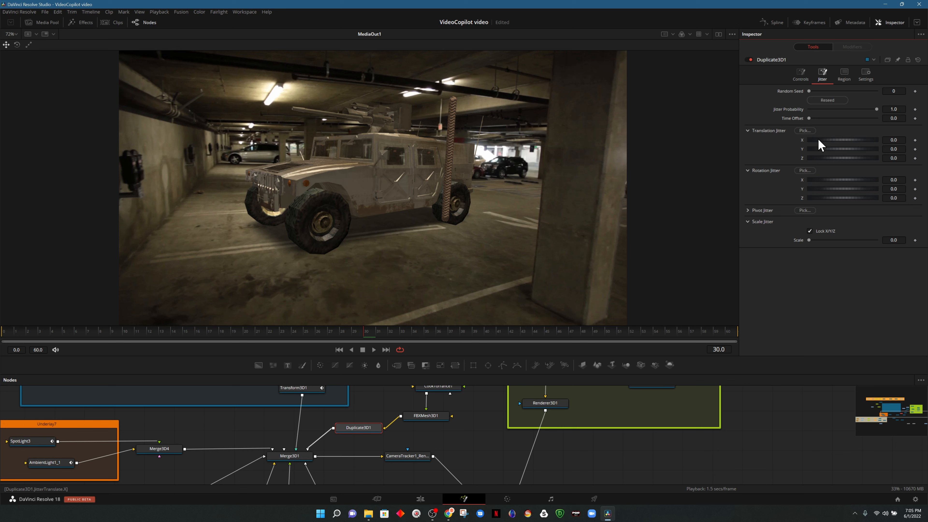
{"action": "left_click_drag", "start_coordinate": [818, 140], "coordinate": [827, 141]}
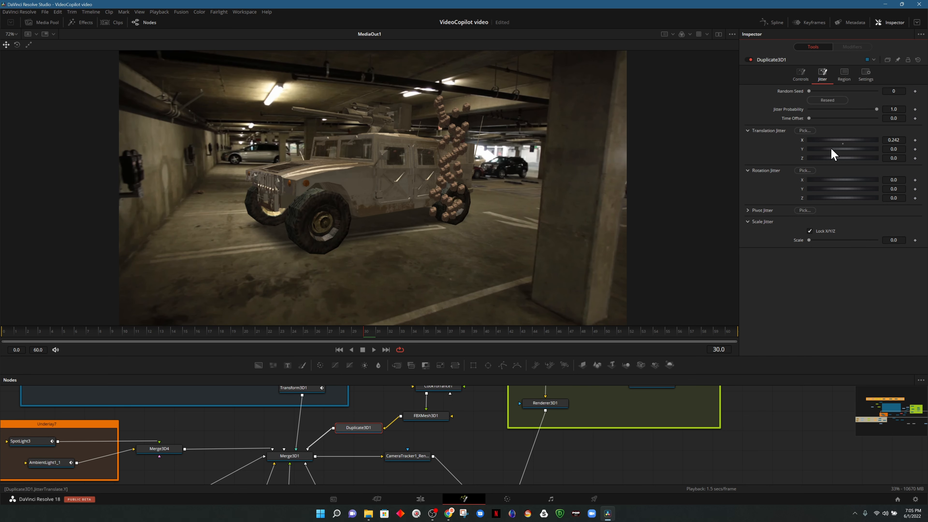
{"action": "left_click_drag", "start_coordinate": [831, 149], "coordinate": [833, 150]}
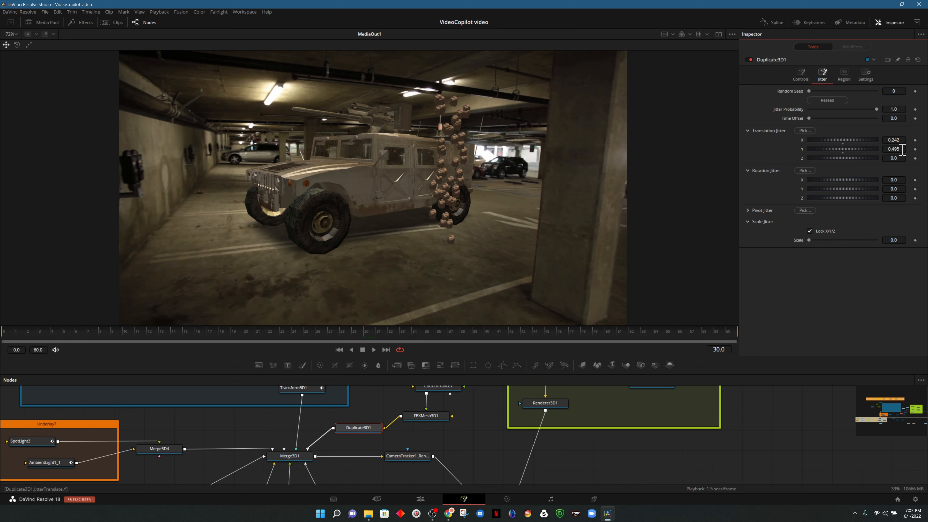
{"action": "left_click_drag", "start_coordinate": [895, 149], "coordinate": [841, 157]}
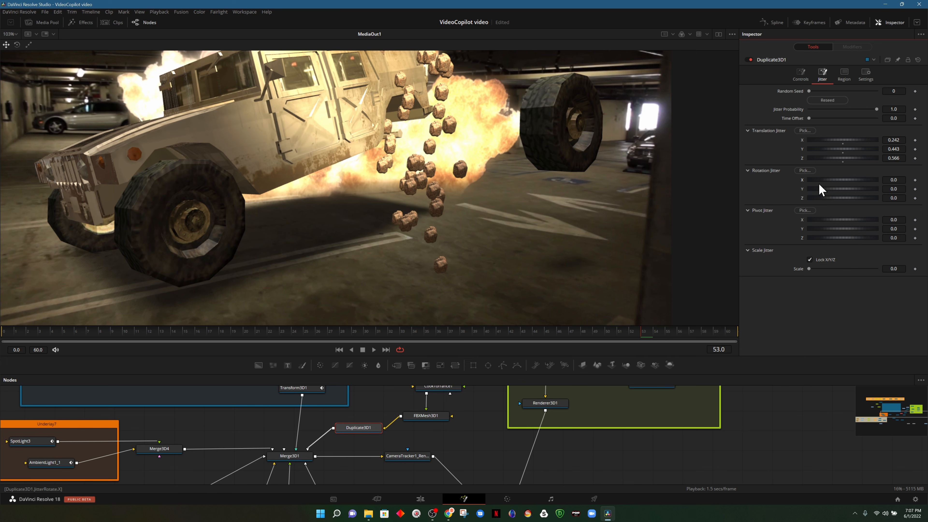
{"action": "left_click_drag", "start_coordinate": [818, 184], "coordinate": [855, 179]}
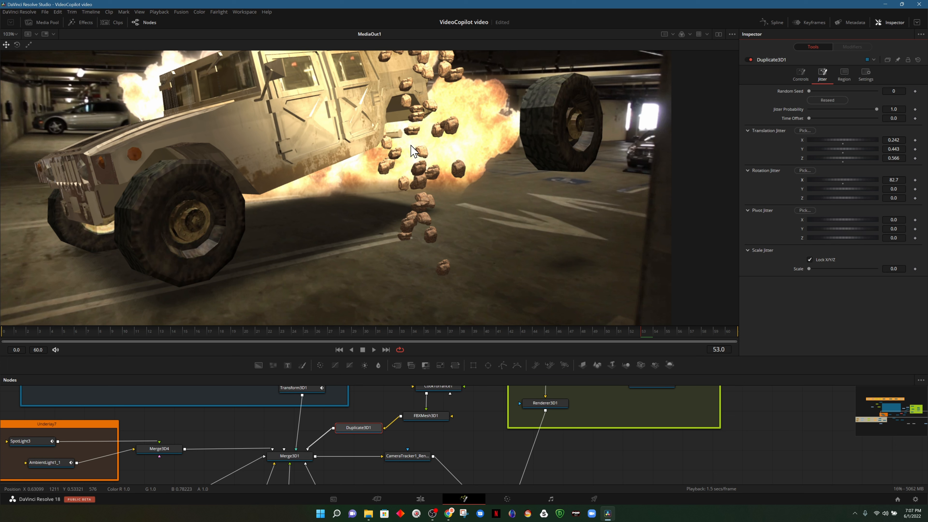
{"action": "key", "text": "ctrl+s"}
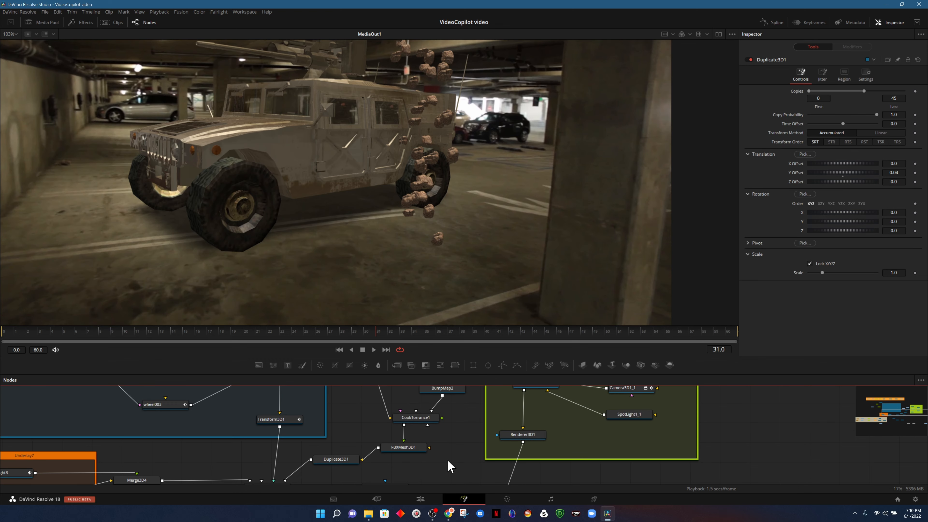
Keyframe FBXMesh3D1's visibility off at frame 30 and on at frame 31, check the following frames and save the project
{"action": "left_click", "coordinate": [405, 448]}
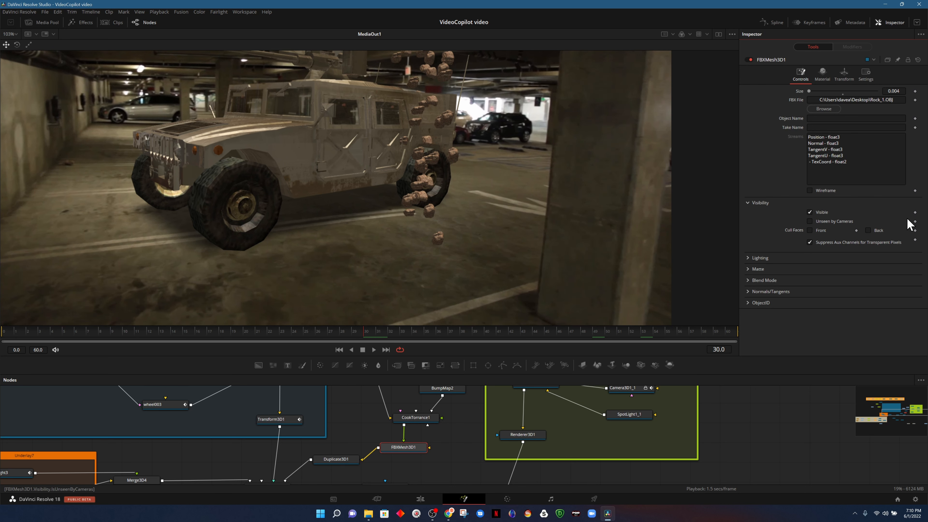
{"action": "left_click", "coordinate": [811, 212]}
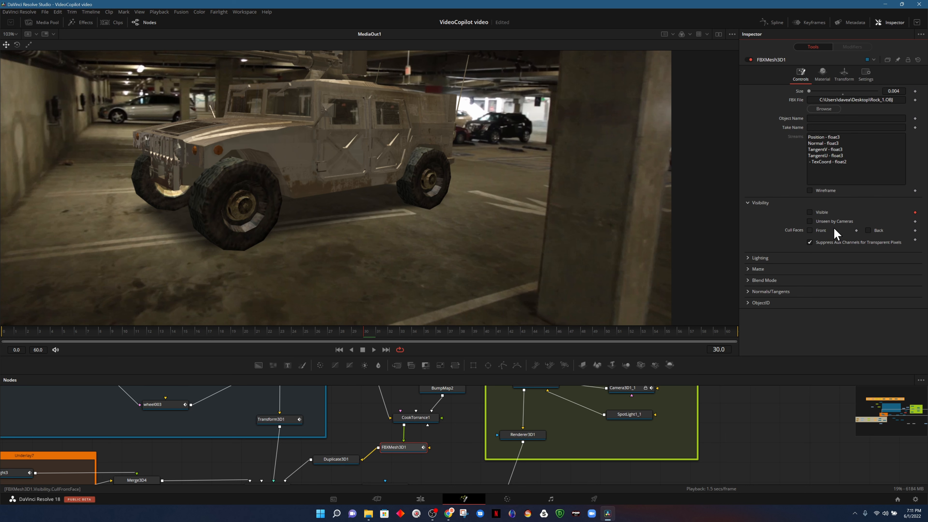
{"action": "left_click", "coordinate": [377, 334]}
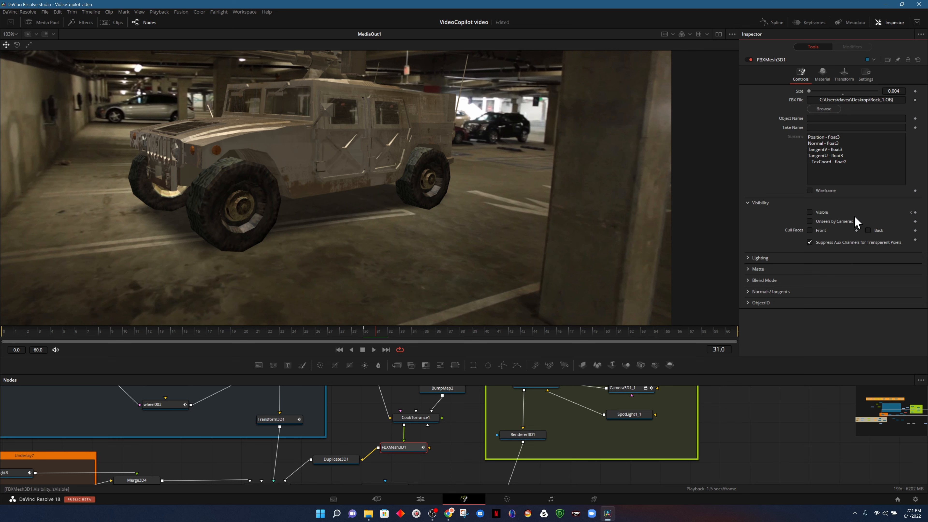
{"action": "left_click", "coordinate": [822, 213]}
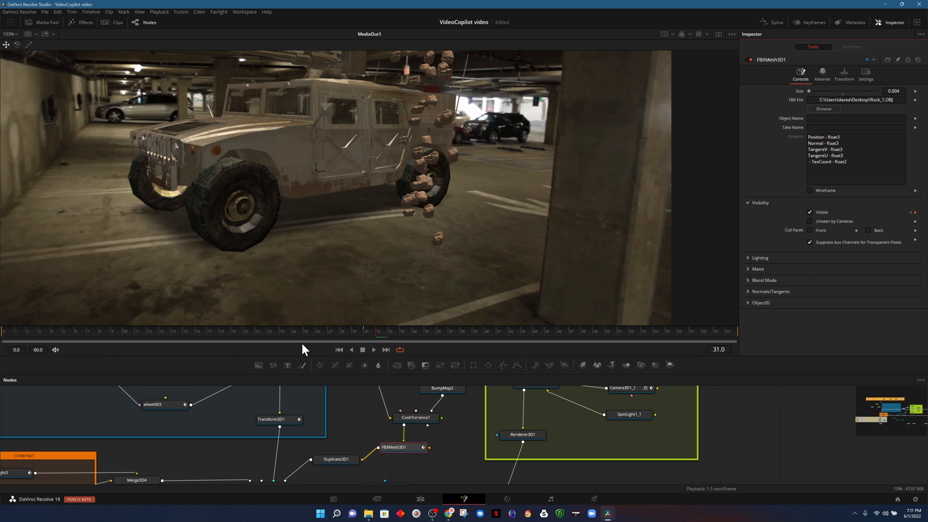
{"action": "left_click", "coordinate": [388, 333]}
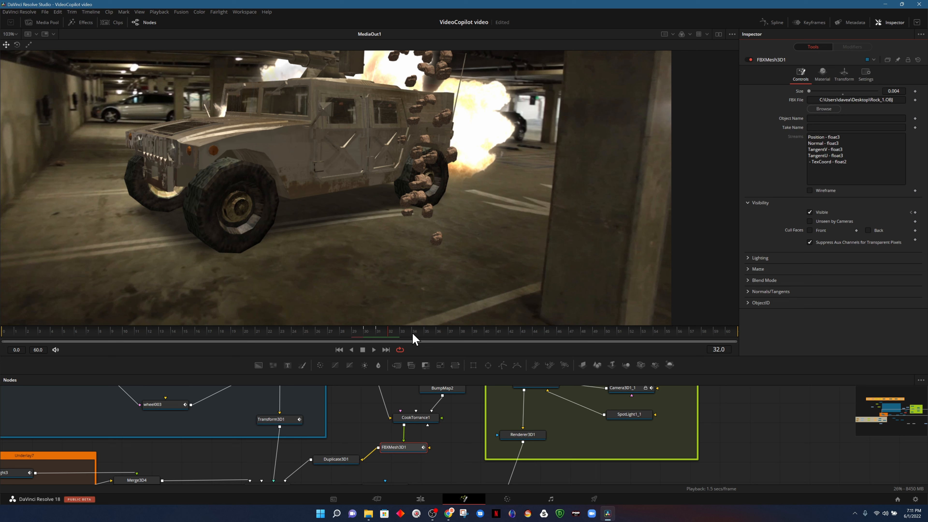
{"action": "left_click", "coordinate": [414, 338]}
{"action": "key", "text": "ctrl+s"}
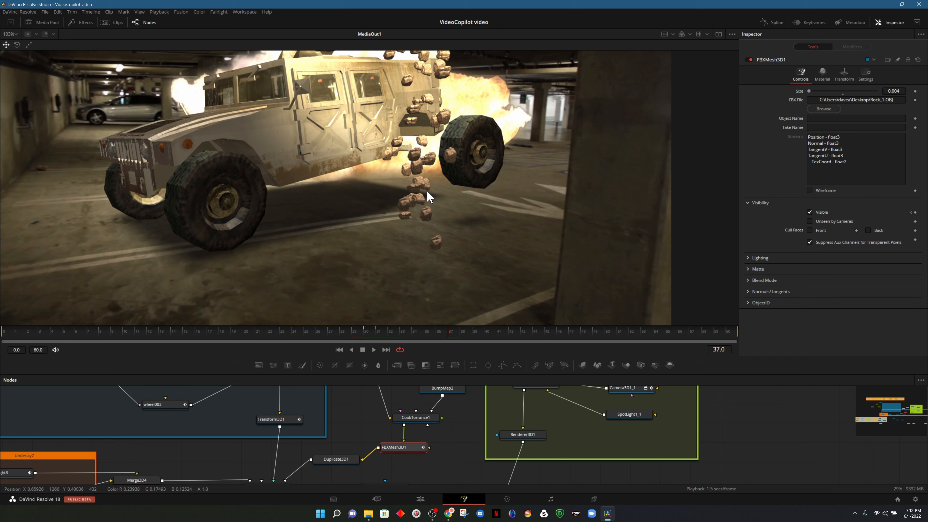
Arrange the rock's bump map, material, mesh and duplicate nodes in a green underlay and save the project
{"action": "scroll", "coordinate": [453, 408], "scroll_direction": "down", "scroll_amount": 3}
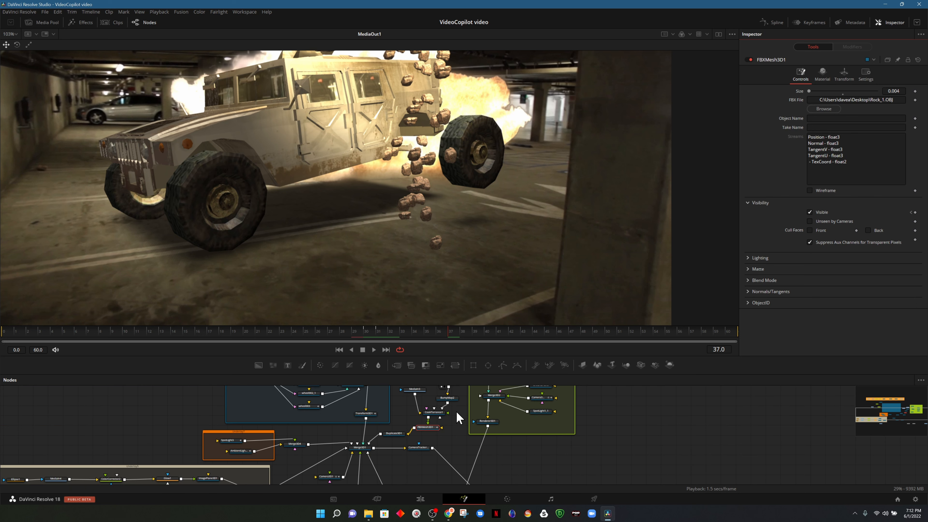
{"action": "left_click_drag", "start_coordinate": [456, 411], "coordinate": [447, 441]}
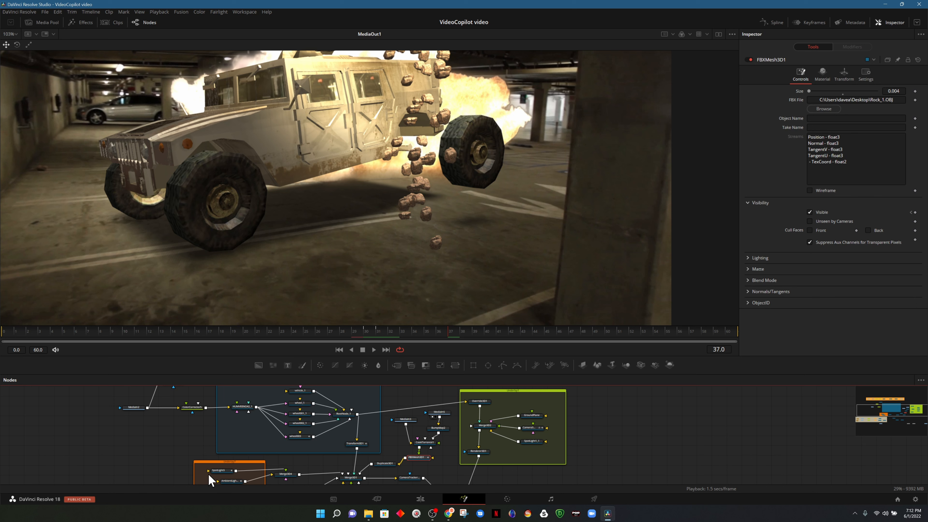
{"action": "left_click_drag", "start_coordinate": [209, 475], "coordinate": [185, 465]}
{"action": "left_click_drag", "start_coordinate": [429, 396], "coordinate": [369, 454]}
{"action": "key", "text": "Delete"}
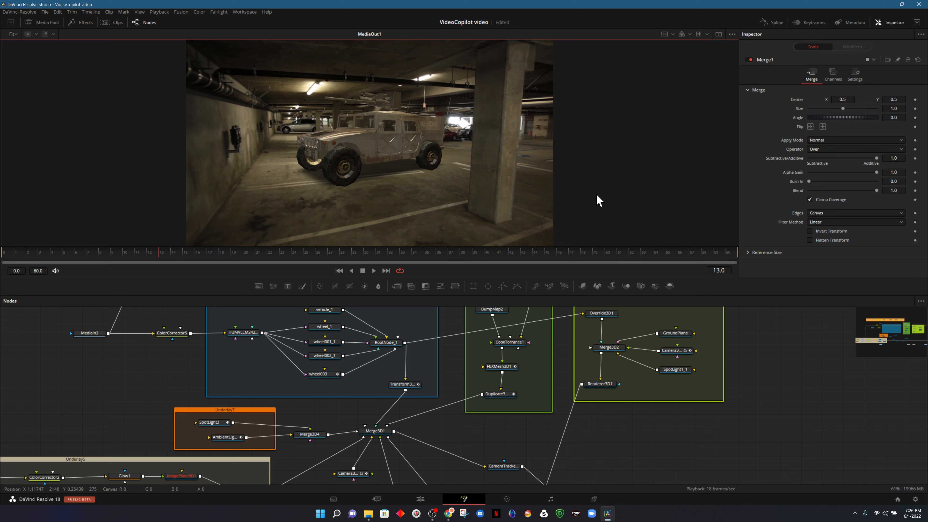
{"action": "key", "text": "ctrl+s"}
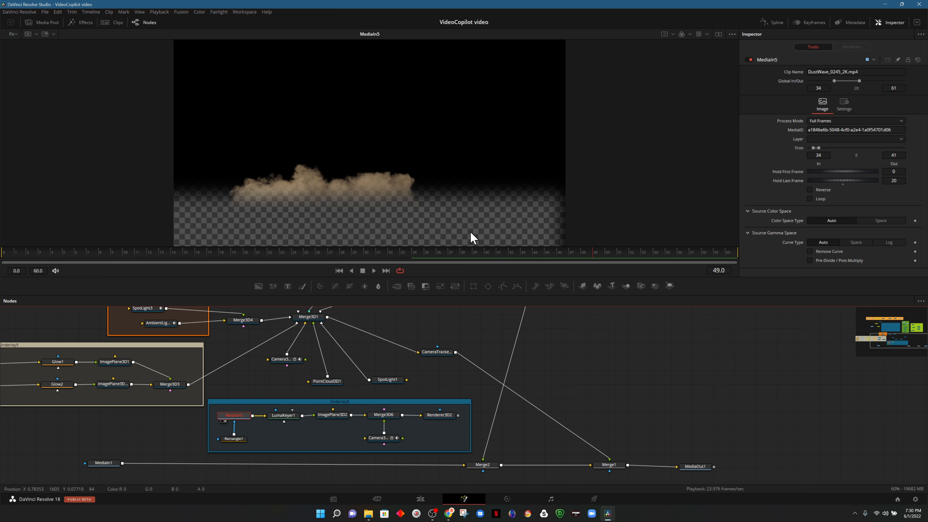
Check the Rectangle1 mask on the dust clip, and view ImagePlane3D2 from the front
{"action": "left_click", "coordinate": [242, 439]}
{"action": "left_click", "coordinate": [750, 59]}
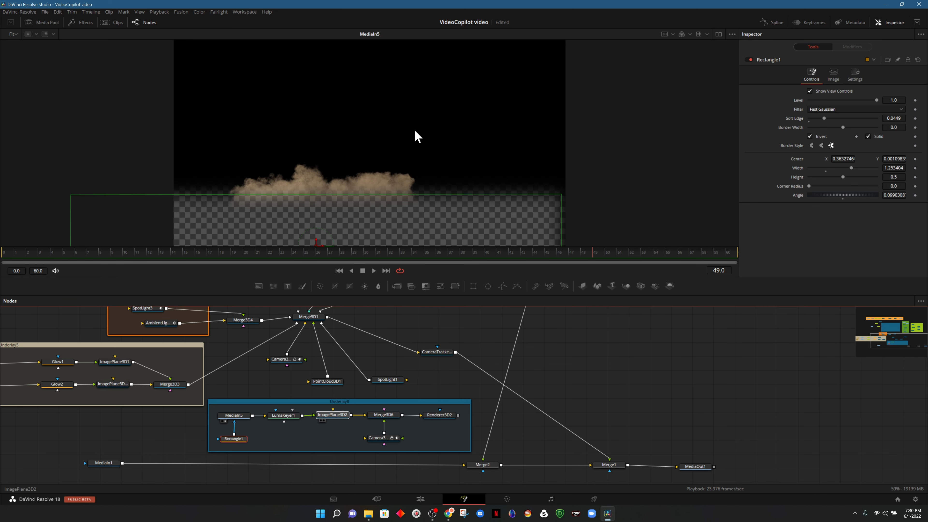
{"action": "key", "text": "1"}
{"action": "right_click", "coordinate": [10, 242]}
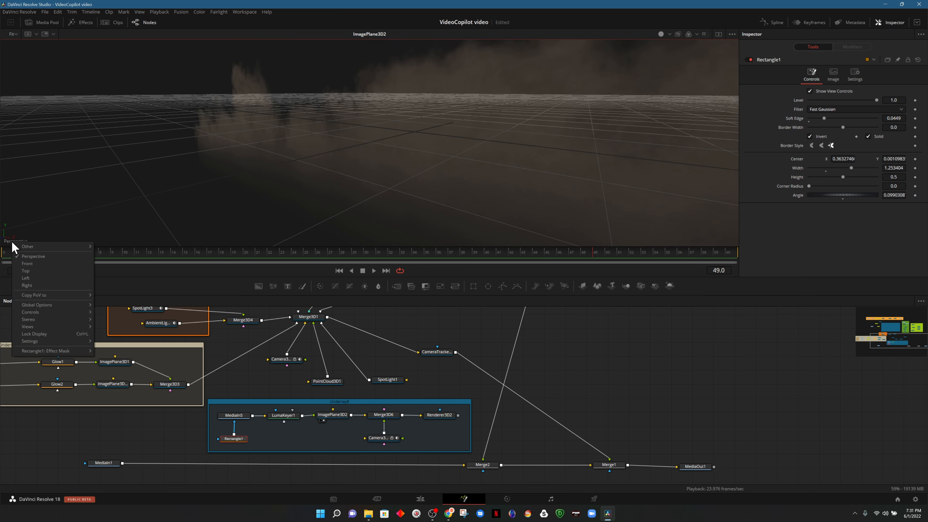
{"action": "left_click", "coordinate": [49, 263]}
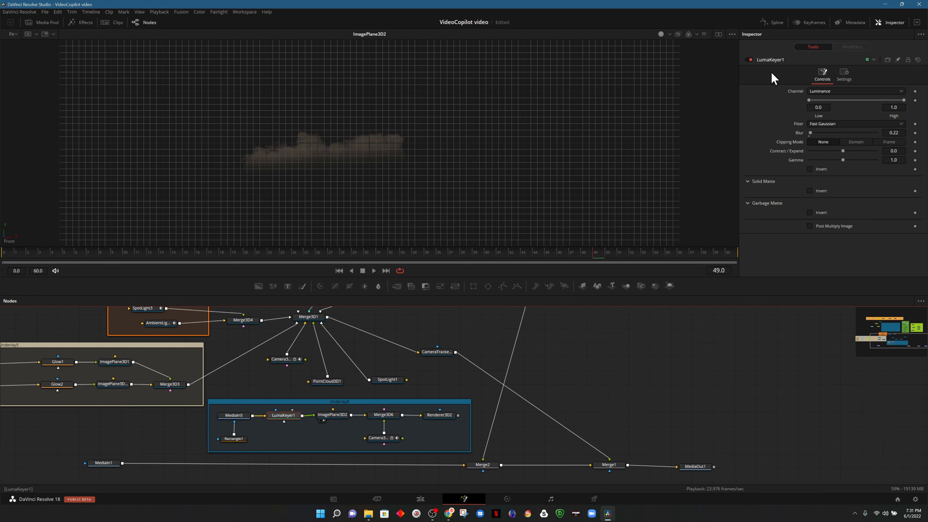
Bypass LumaKeyer1, raise ImagePlane3D2's material opacity to 1.0 and save the project
{"action": "left_click", "coordinate": [750, 60]}
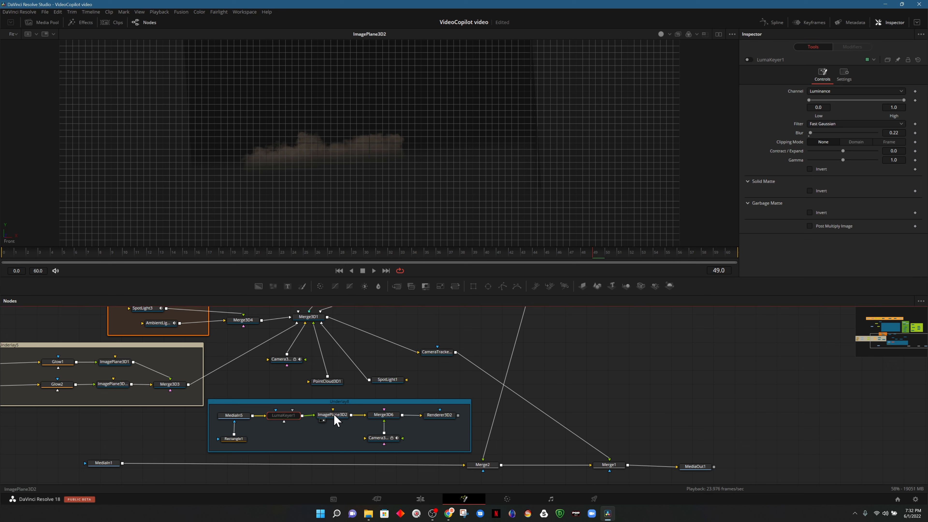
{"action": "left_click", "coordinate": [348, 416]}
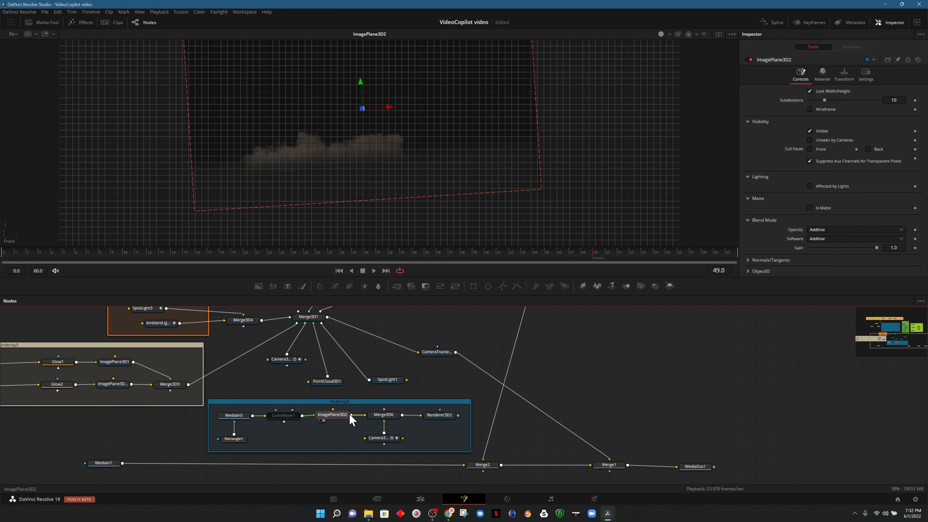
{"action": "left_click", "coordinate": [823, 75]}
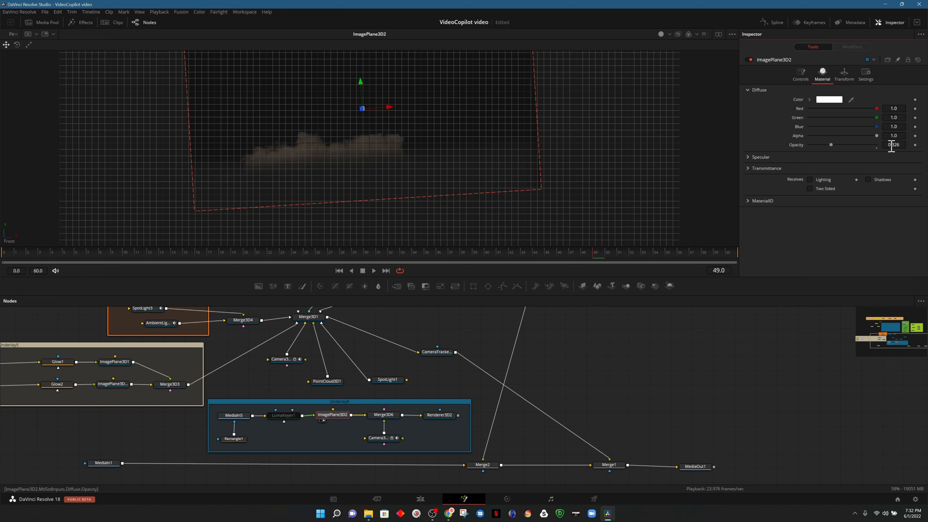
{"action": "left_click_drag", "start_coordinate": [838, 145], "coordinate": [898, 149]}
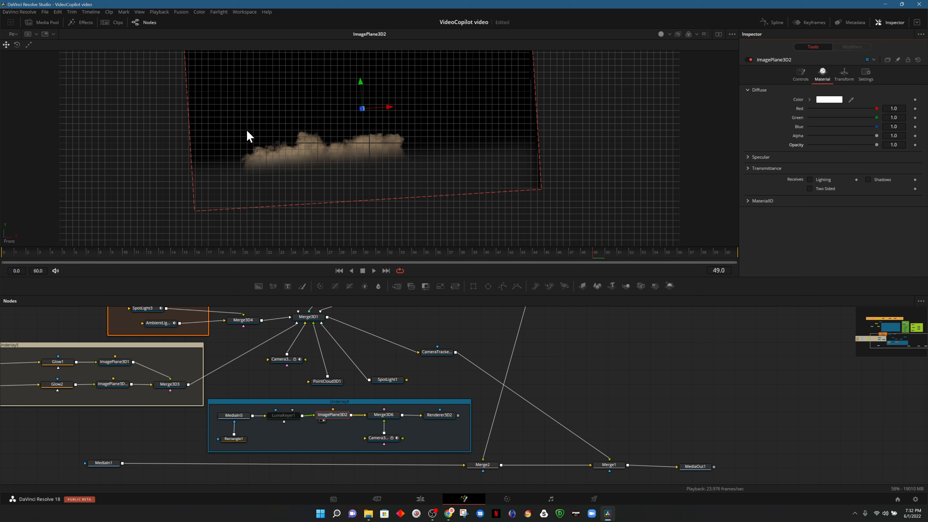
{"action": "key", "text": "ctrl+s"}
Enable LumaKeyer1 again and lower ImagePlane3D2's material opacity to 0.16
{"action": "left_click", "coordinate": [285, 418]}
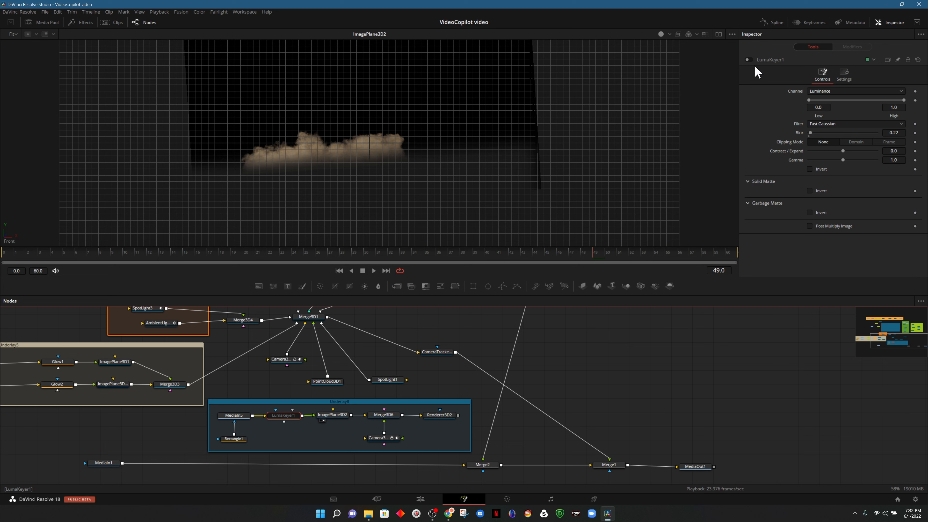
{"action": "left_click", "coordinate": [749, 60]}
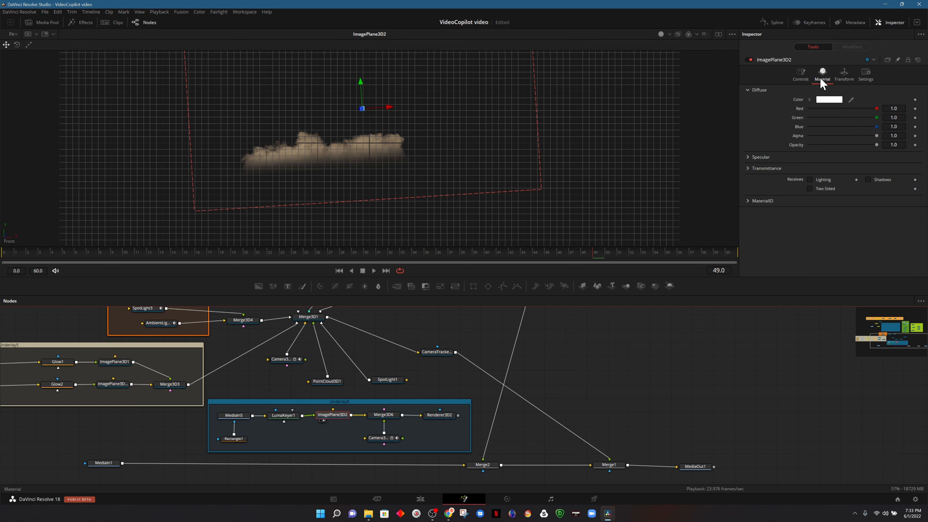
{"action": "left_click_drag", "start_coordinate": [876, 145], "coordinate": [821, 146]}
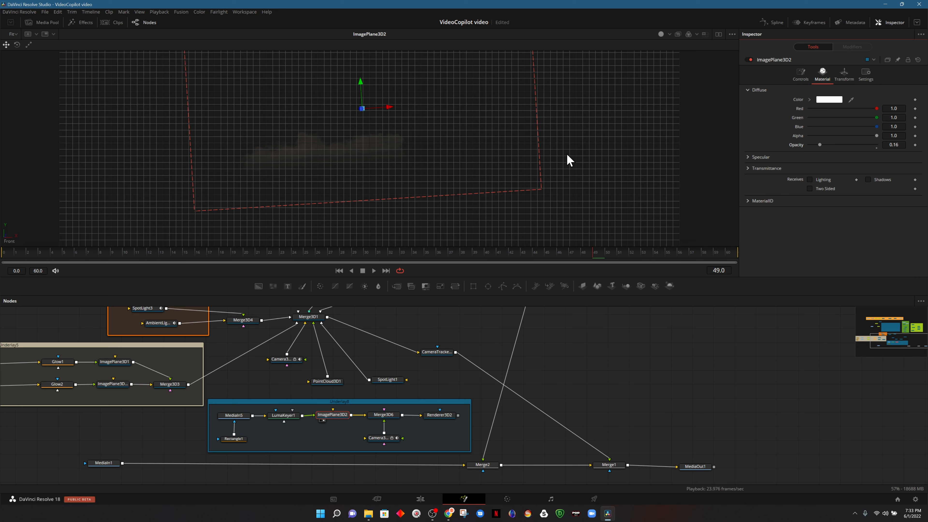
Check the settings of Merge3D6 and Renderer3D2 in the dust layer's underlay
{"action": "left_click", "coordinate": [390, 417]}
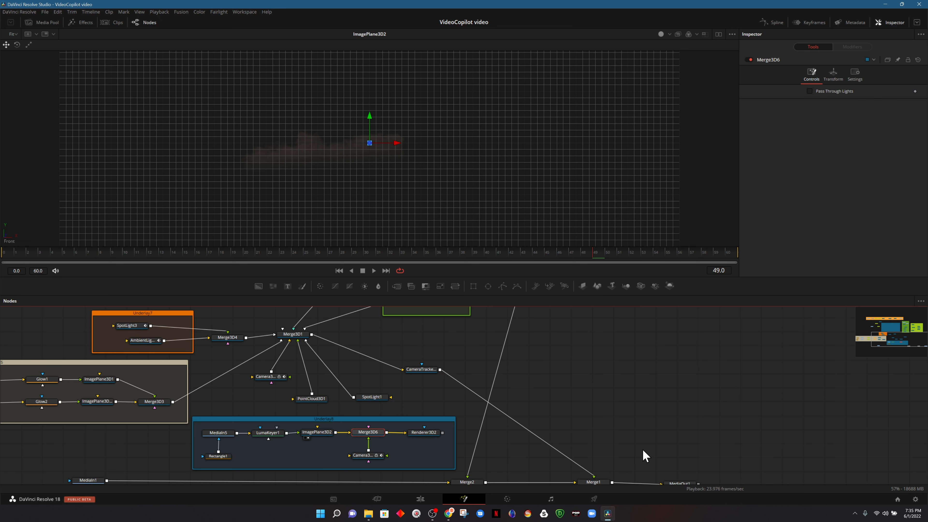
{"action": "left_click_drag", "start_coordinate": [665, 435], "coordinate": [636, 383]}
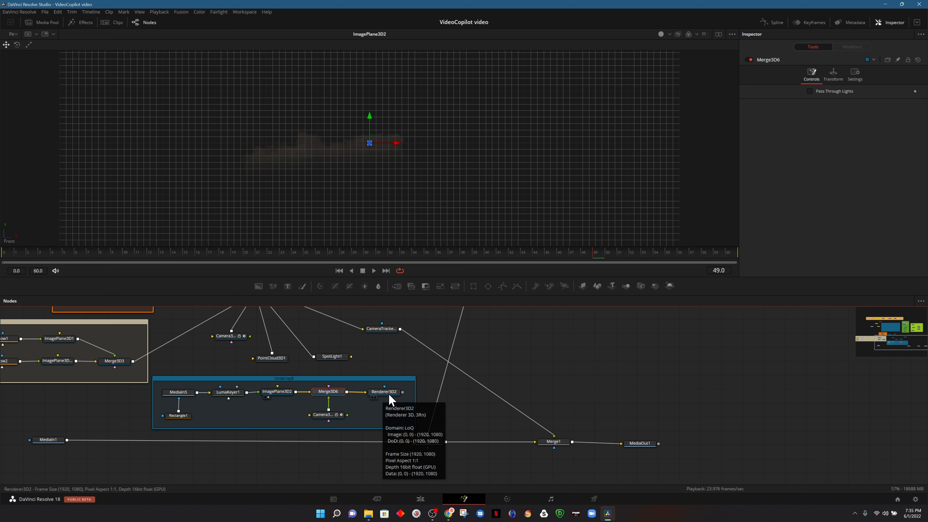
{"action": "left_click_drag", "start_coordinate": [389, 394], "coordinate": [391, 398]}
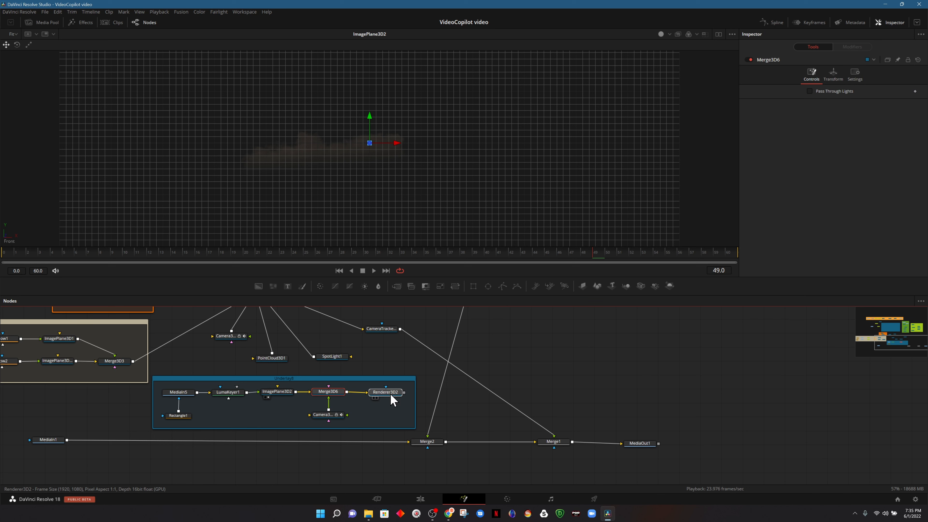
{"action": "left_click", "coordinate": [389, 394]}
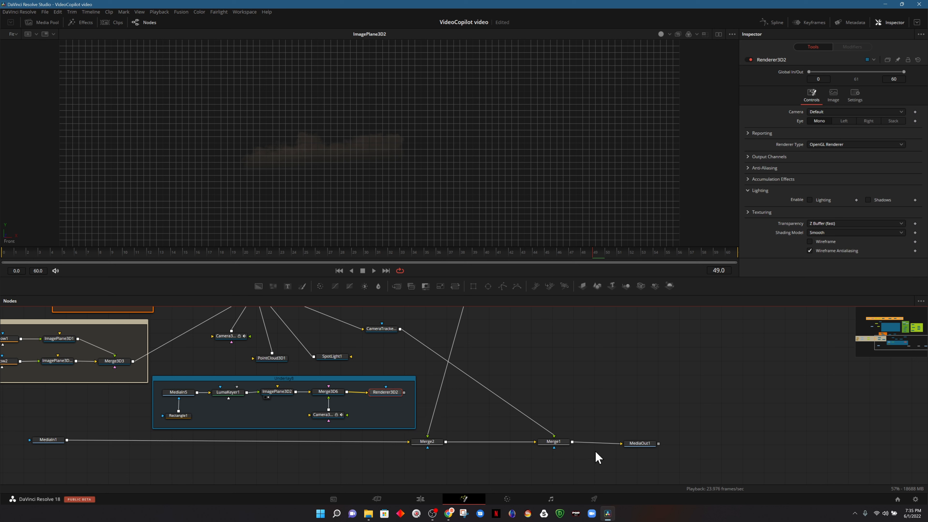
Merge Renderer3D2's output into the composite between Merge1 and MediaOut1, space out the nodes, and view MediaOut1
{"action": "left_click_drag", "start_coordinate": [644, 443], "coordinate": [744, 444]}
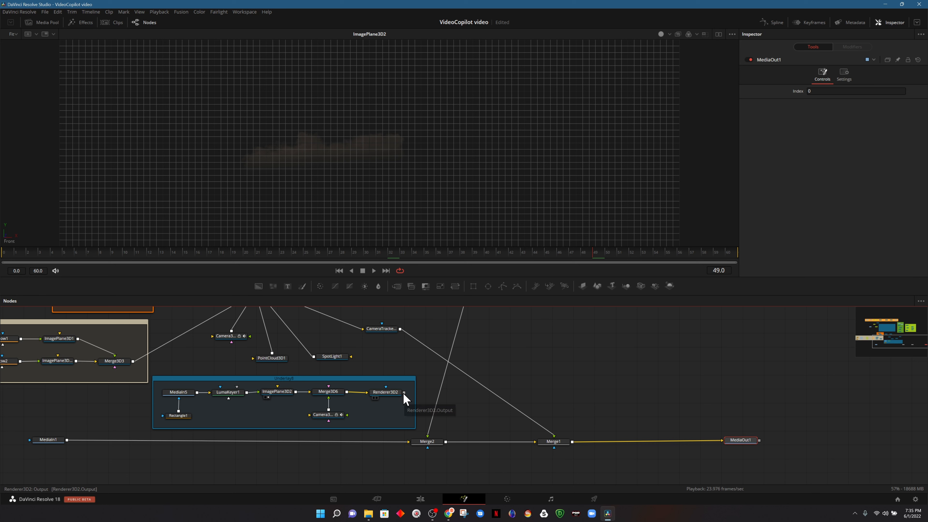
{"action": "left_click_drag", "start_coordinate": [404, 393], "coordinate": [612, 445]}
{"action": "left_click_drag", "start_coordinate": [553, 443], "coordinate": [540, 443]}
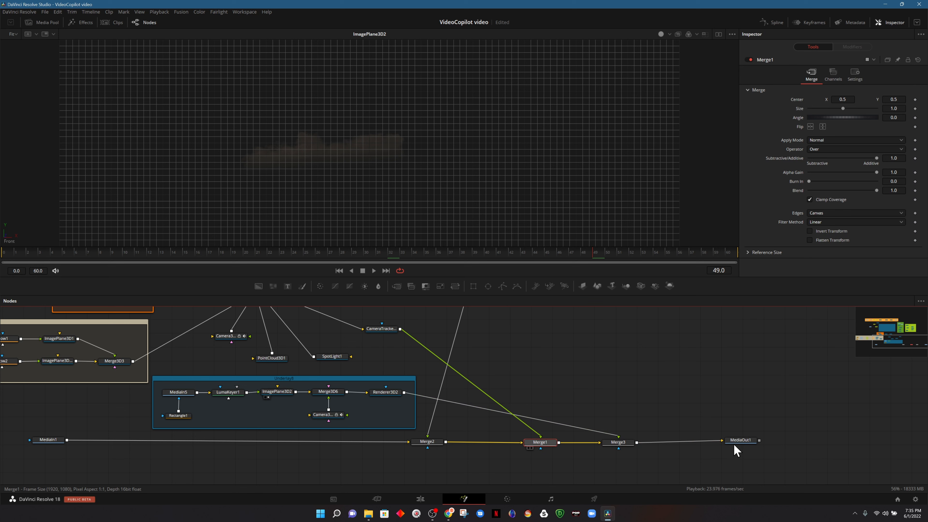
{"action": "left_click_drag", "start_coordinate": [736, 440], "coordinate": [737, 442]}
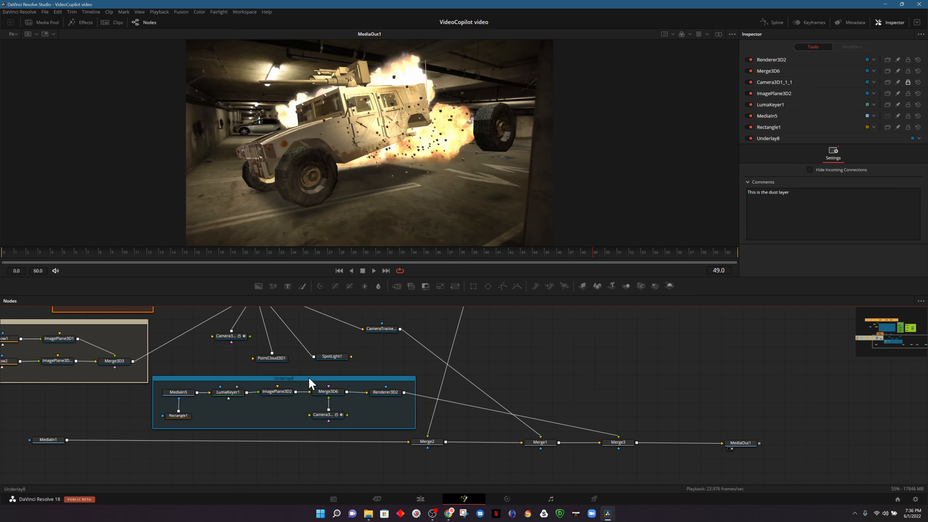
Toggle all nodes in the dust layer's underlay off and on to compare the composite up close with and without dust
{"action": "left_click", "coordinate": [308, 377]}
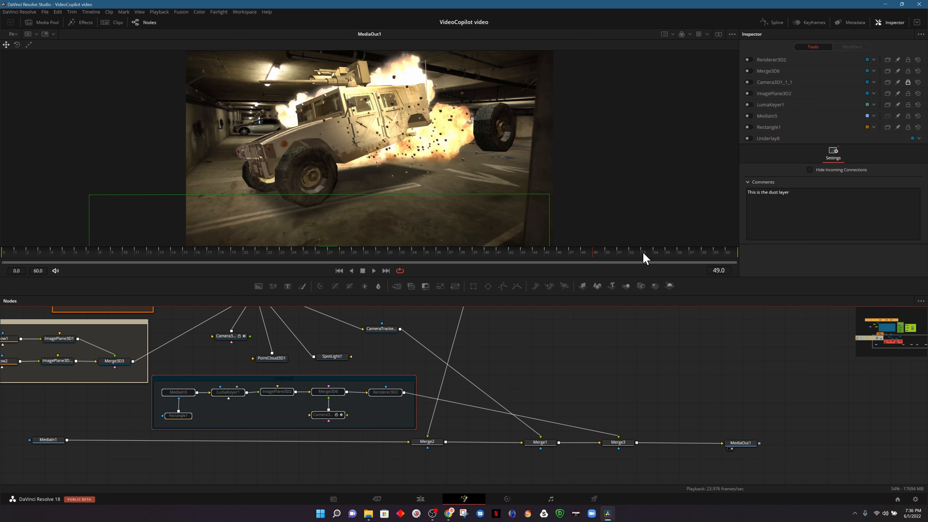
{"action": "key", "text": "ctrl+p"}
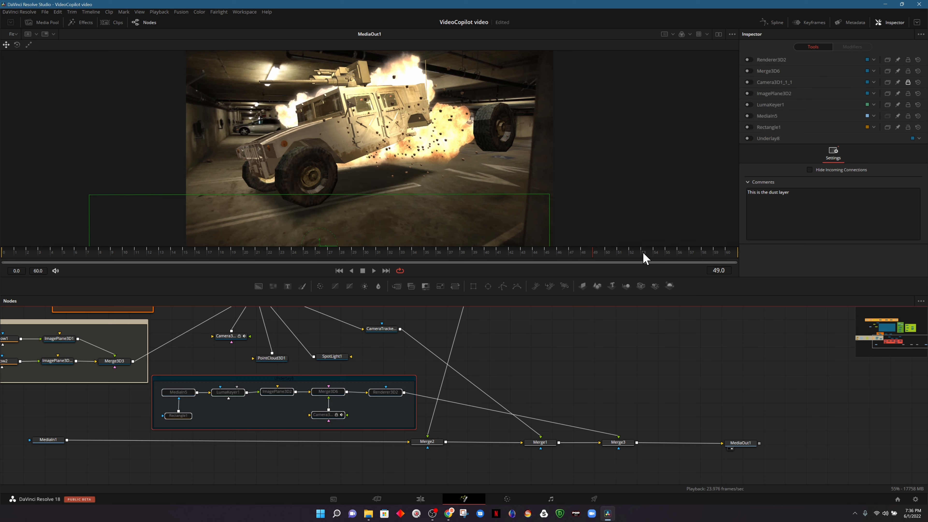
{"action": "key", "text": "ctrl+p"}
{"action": "scroll", "coordinate": [572, 161], "scroll_direction": "up", "scroll_amount": 2}
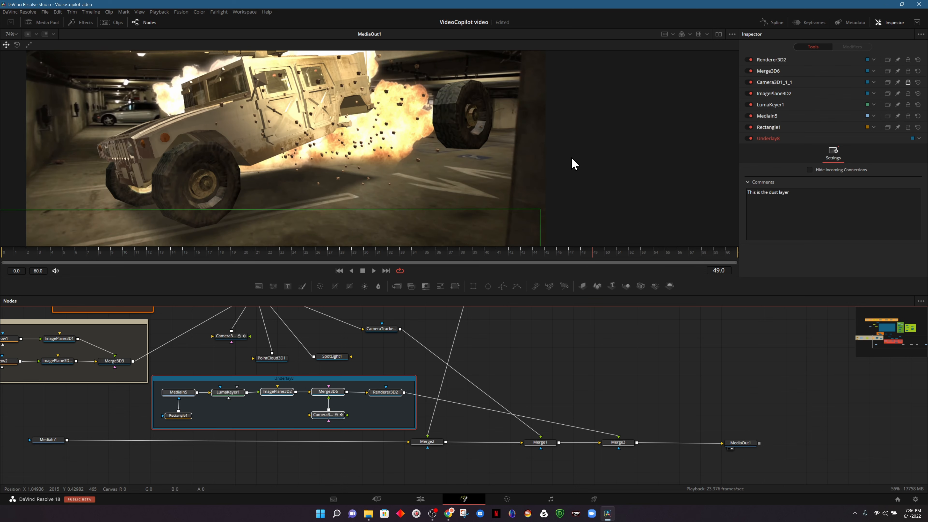
{"action": "left_click_drag", "start_coordinate": [592, 194], "coordinate": [638, 159]}
{"action": "key", "text": "ctrl+p"}
{"action": "key", "text": "ctrl+p"}
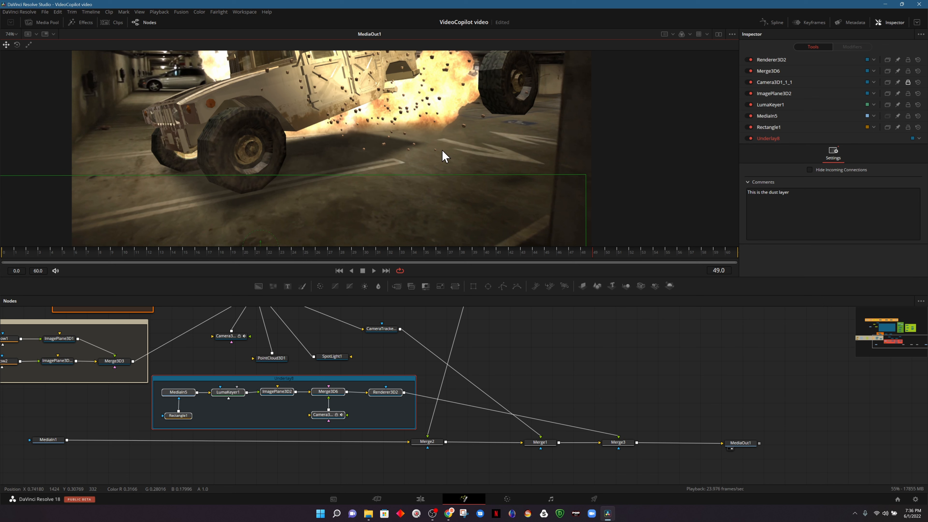